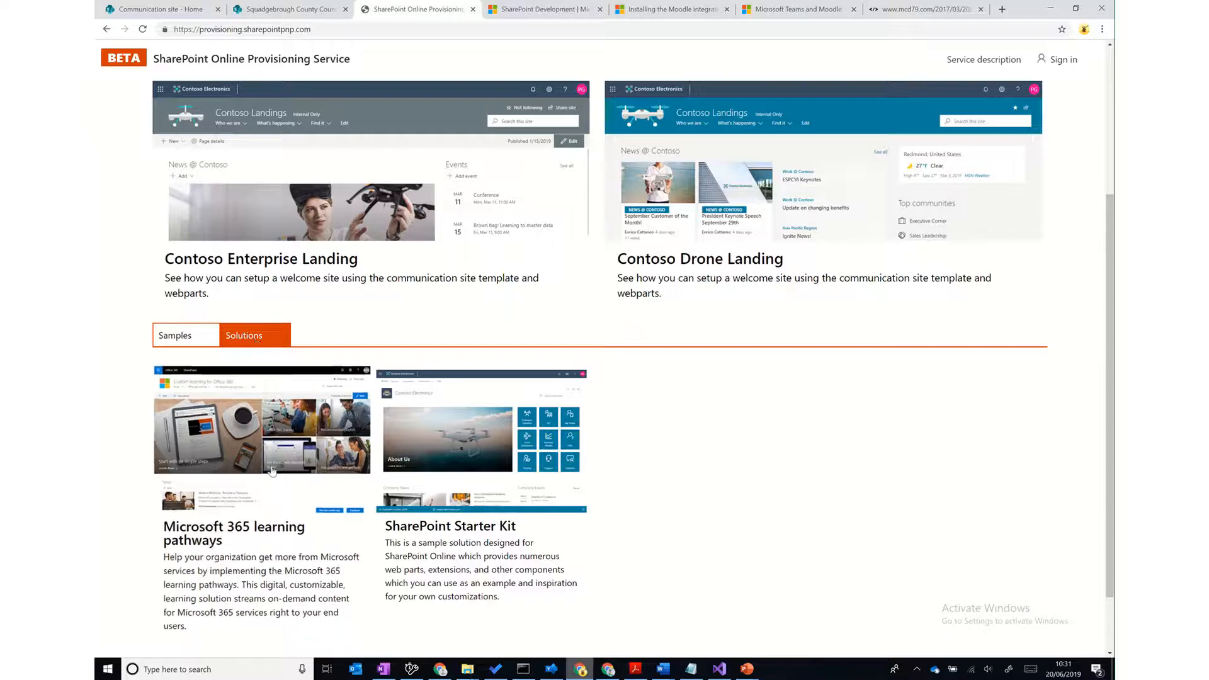
- Open the SharePoint Starter Kit solution and scroll through its description and back to the top
left_click(495, 552)
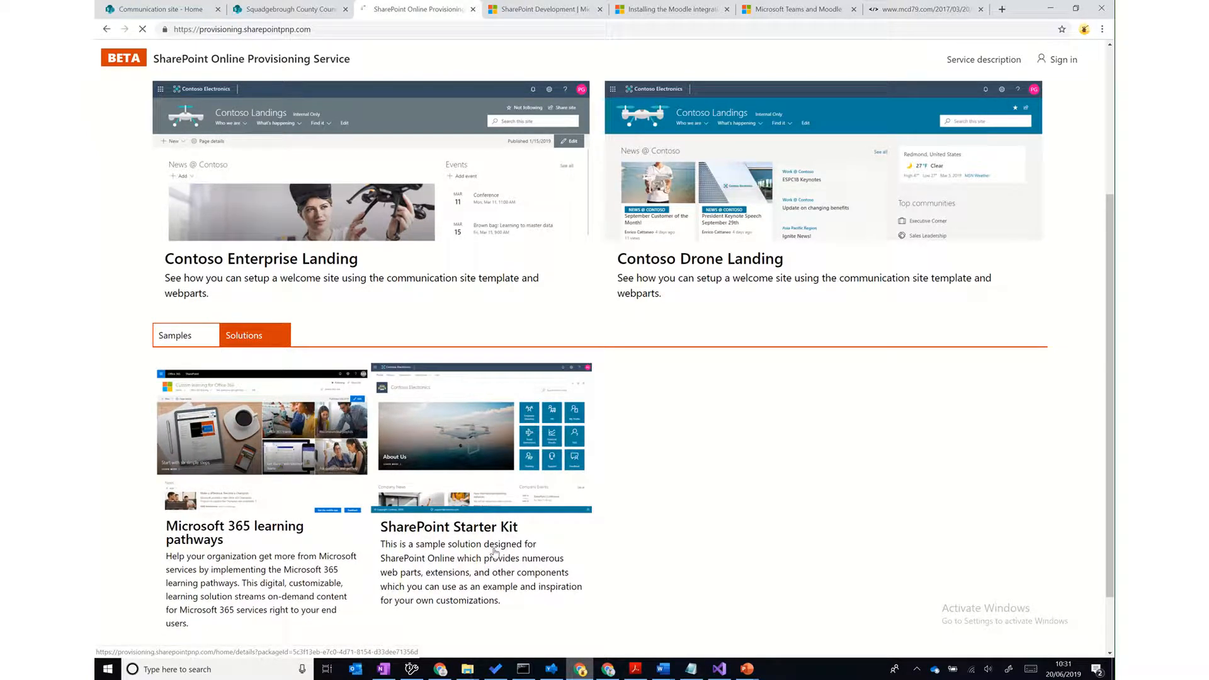
scroll(512, 414, "down", 9)
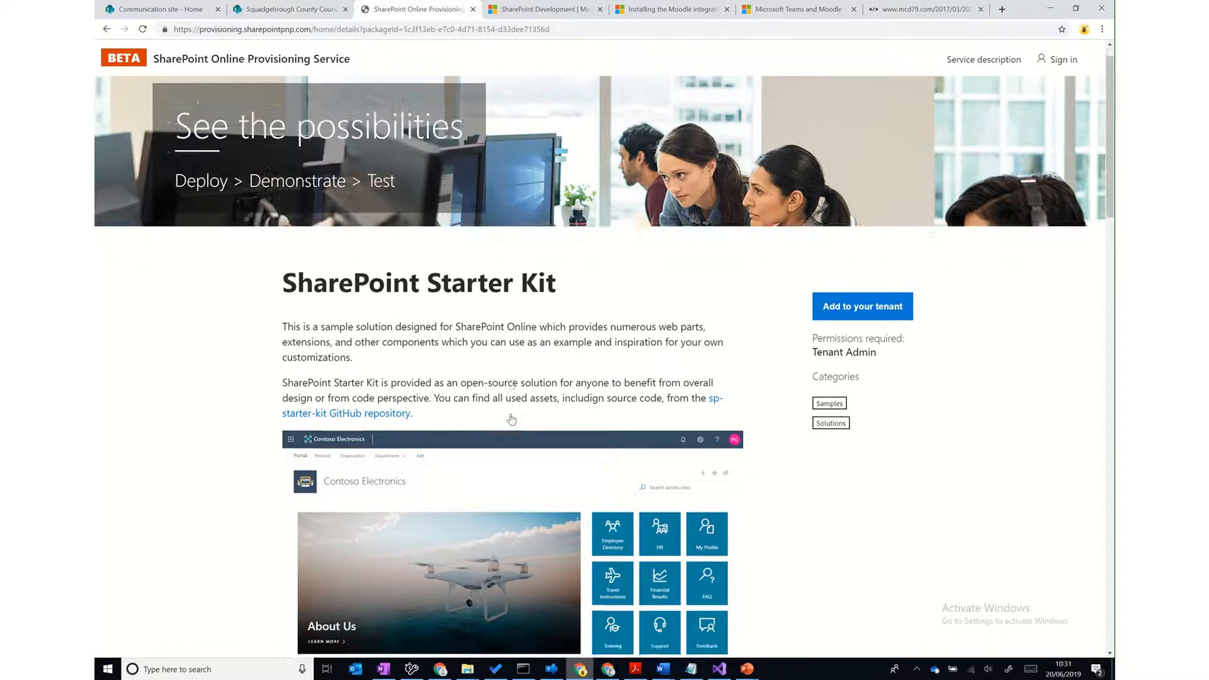
scroll(512, 418, "down", 3)
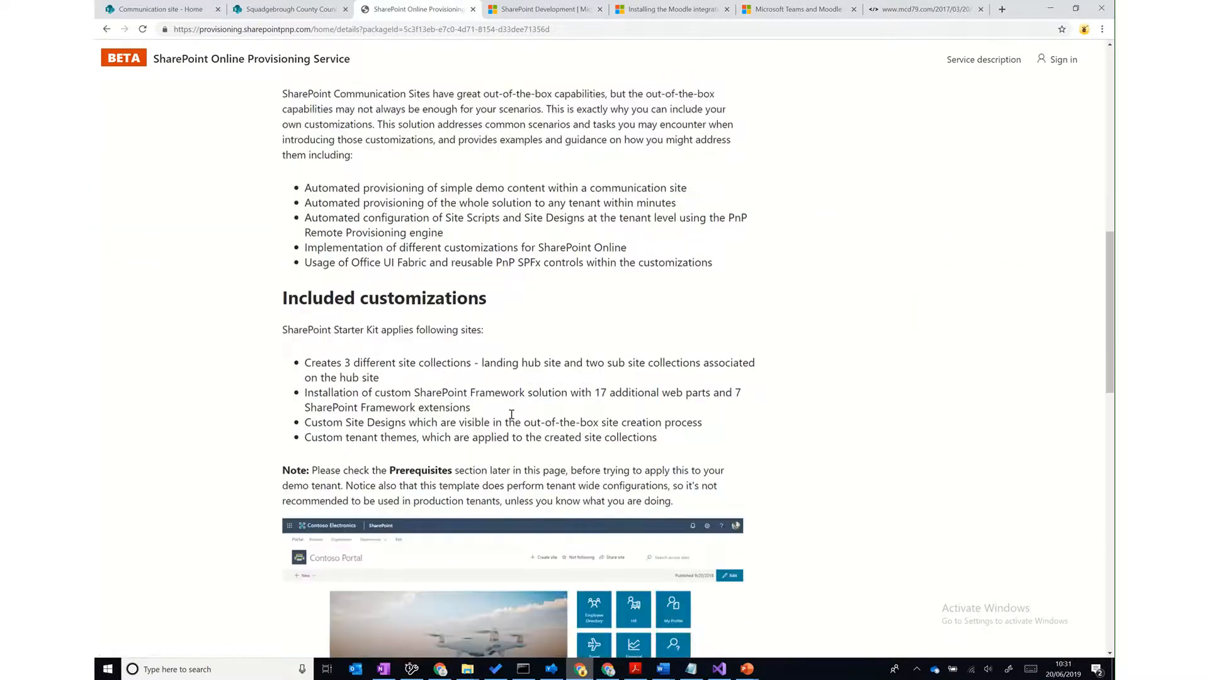
scroll(512, 418, "up", 5)
scroll(513, 418, "up", 7)
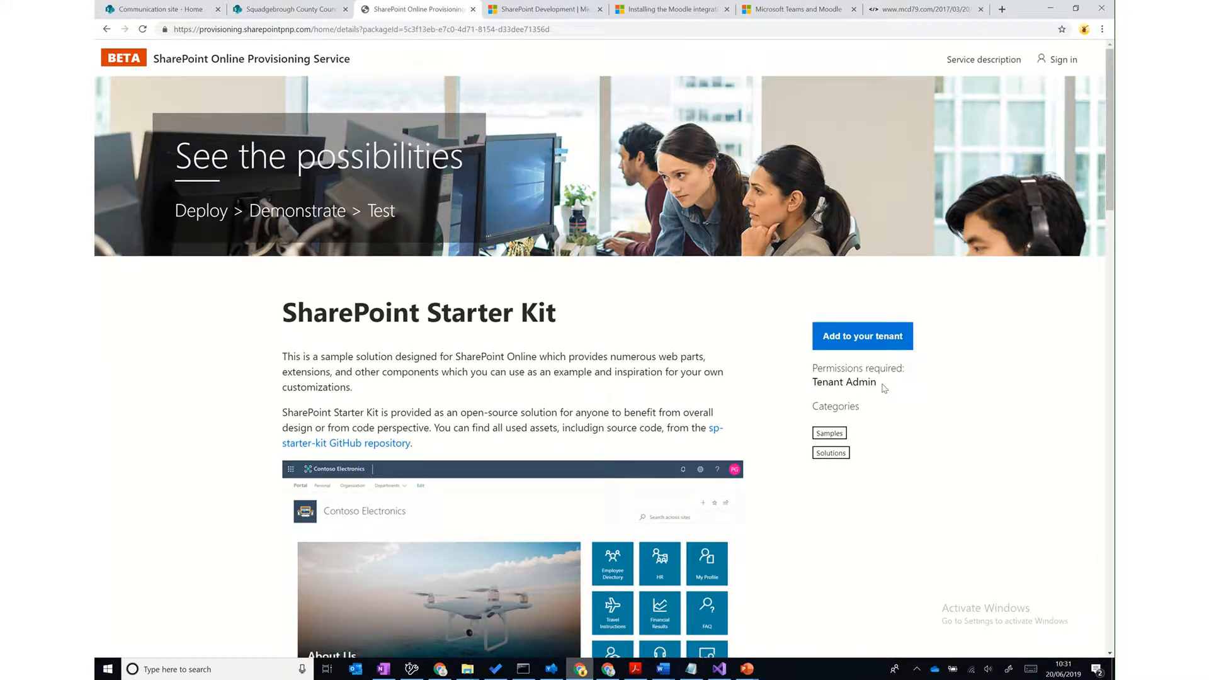
- Add the Starter Kit to the tenant with Company Name SquadgeTronics and Site URL Prefix ST
left_click(872, 338)
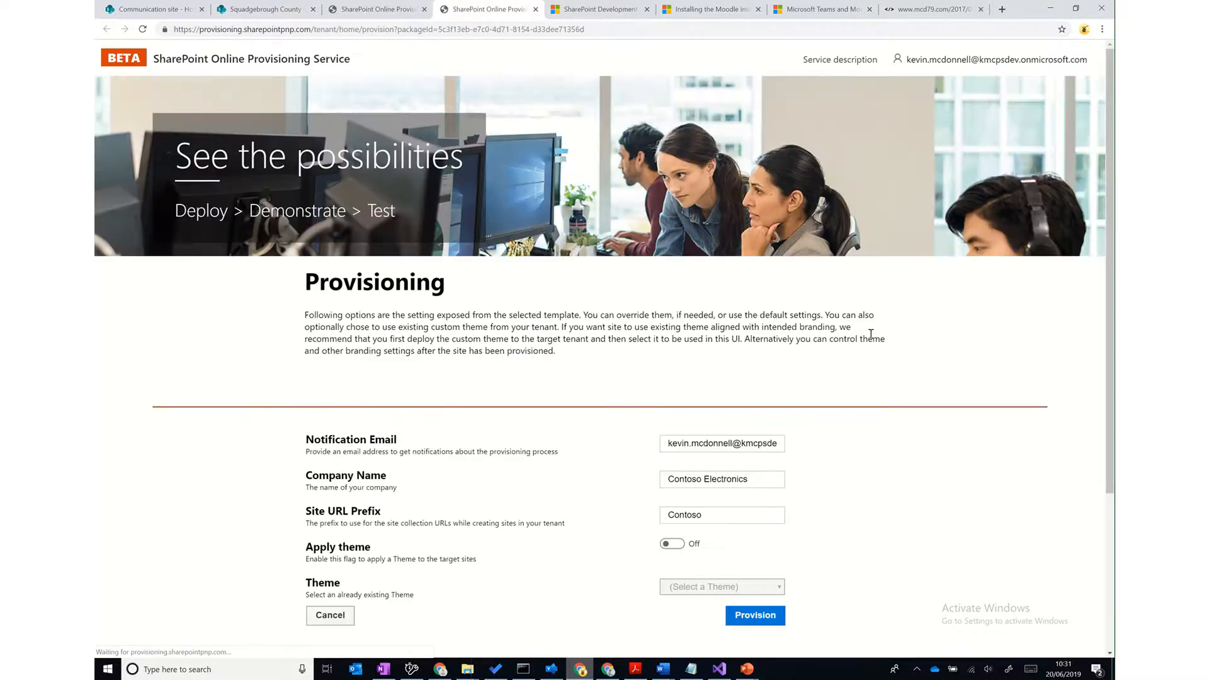
double_click(684, 479)
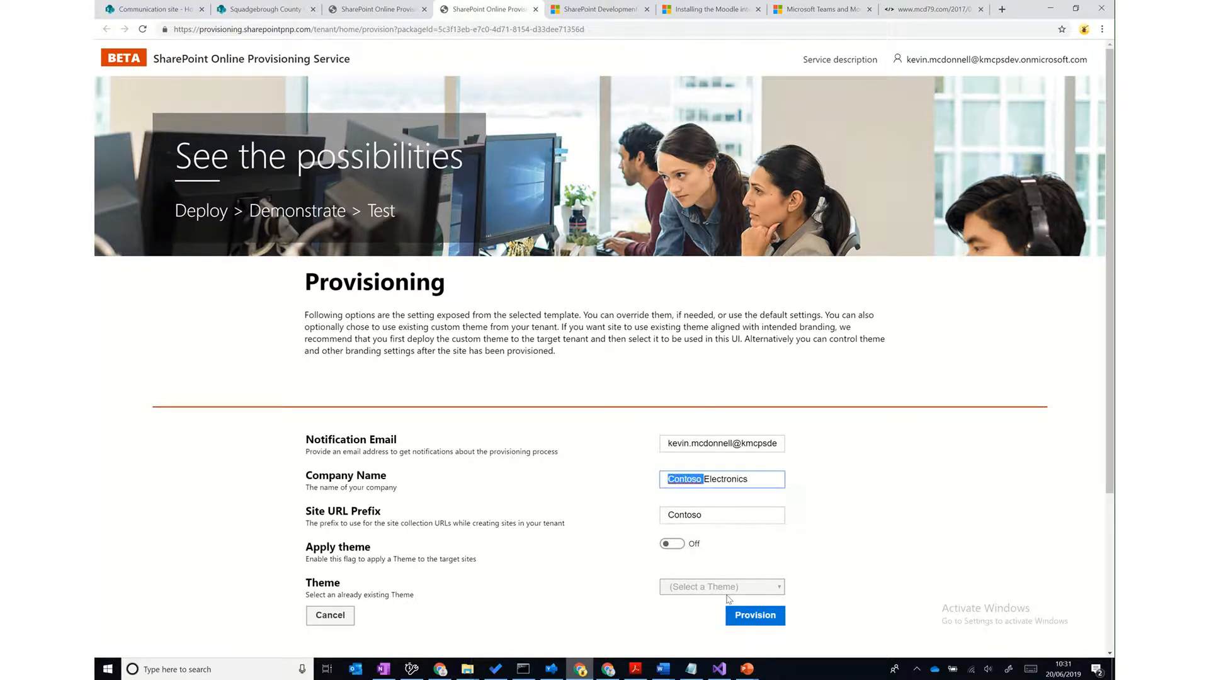
type("Squadge")
key("BackSpace")
key("BackSpace")
key("BackSpace")
key("BackSpace")
key("BackSpace")
key("BackSpace")
key("BackSpace")
key("Delete")
key("Delete")
key("Delete")
key("Delete")
key("Delete")
key("Delete")
type("SquadgeTr")
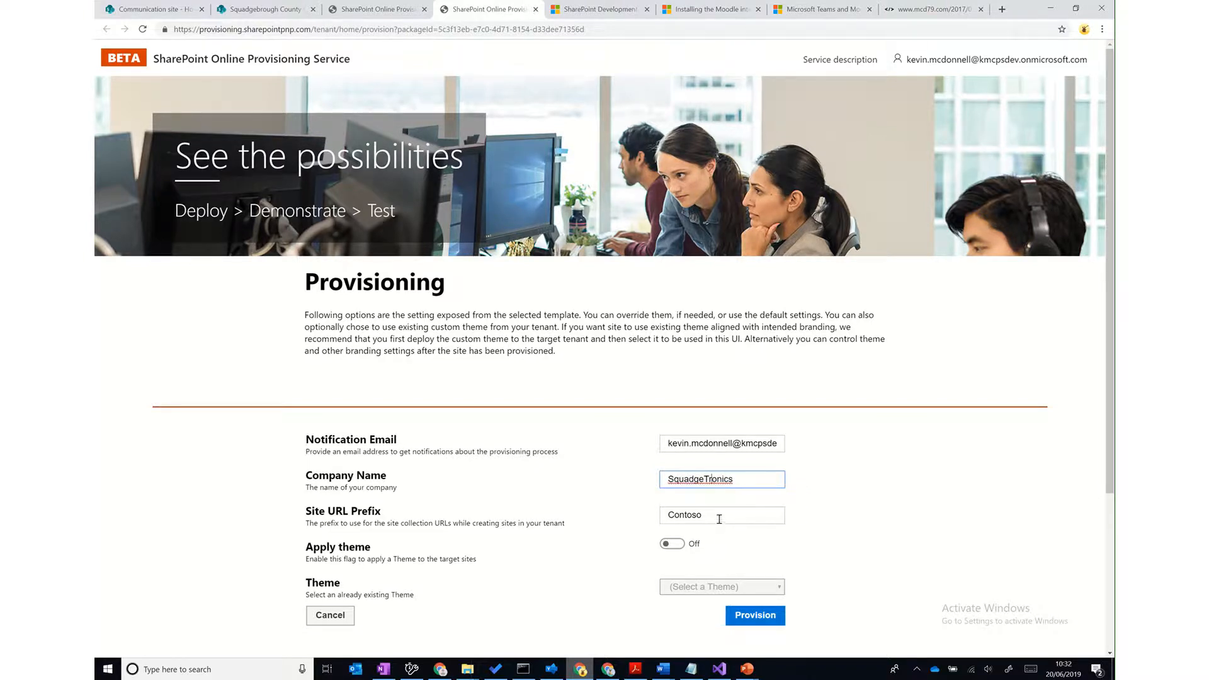
left_click_drag(719, 516, 653, 517)
type("ST")
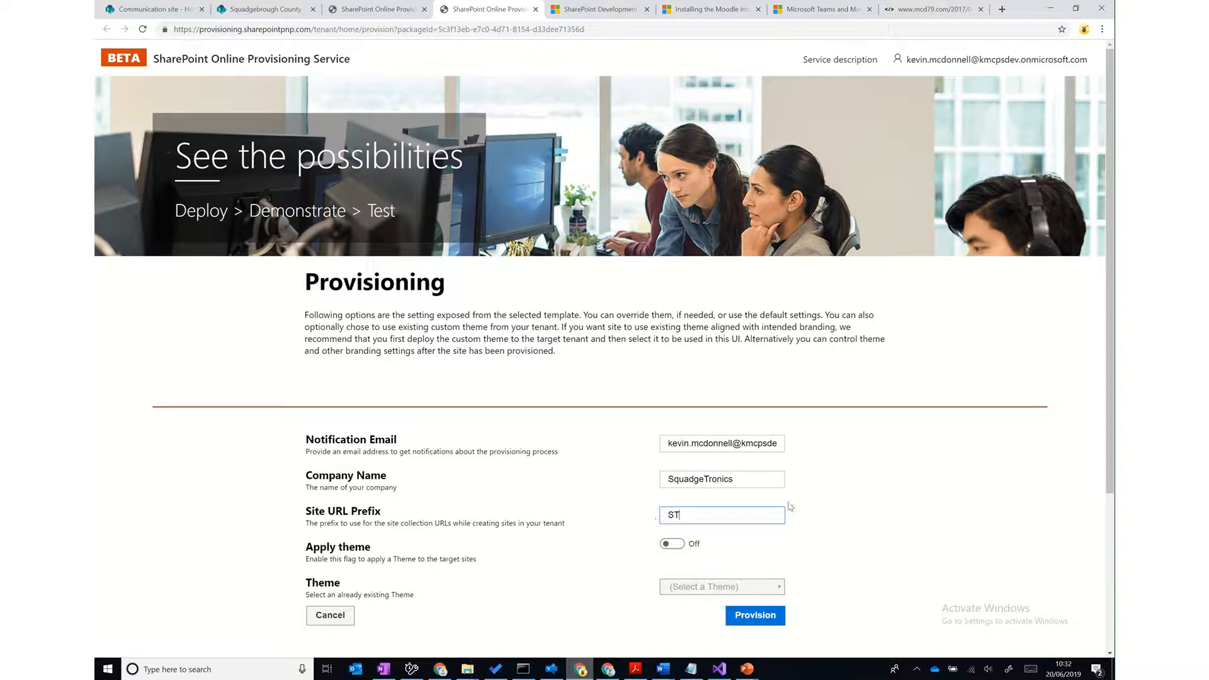
scroll(850, 498, "down", 1)
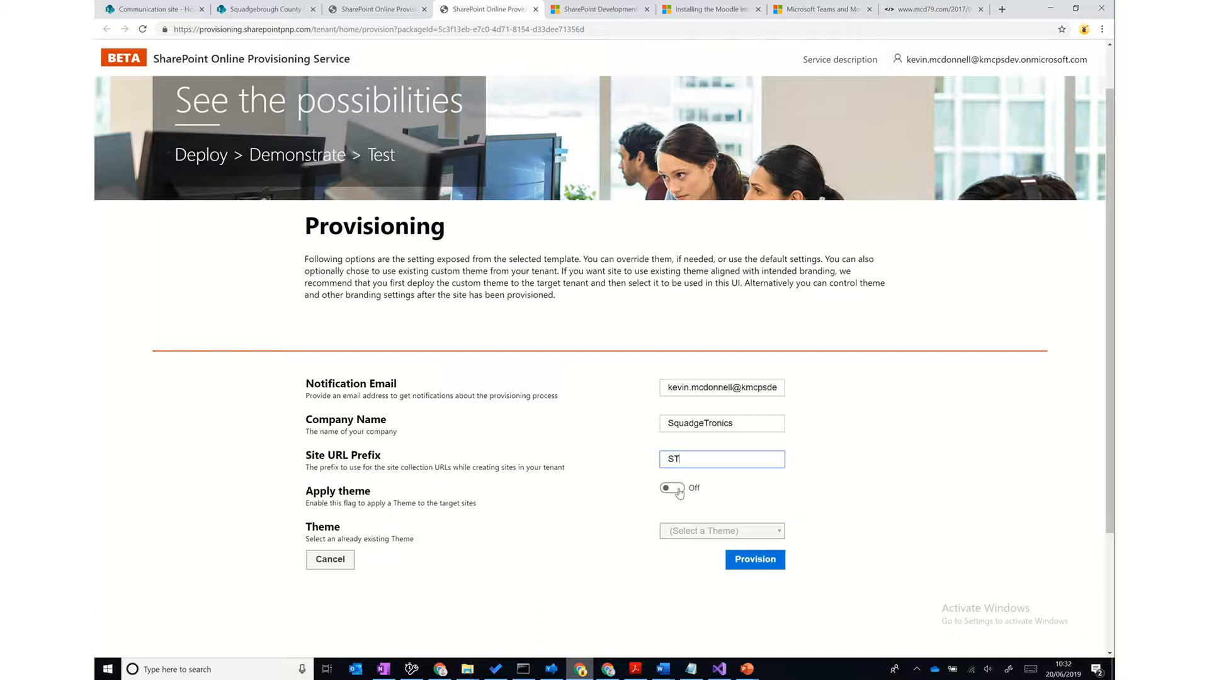
- Submit the Starter Kit settings and confirm the 'What will be provisioned?' dialog
left_click(753, 560)
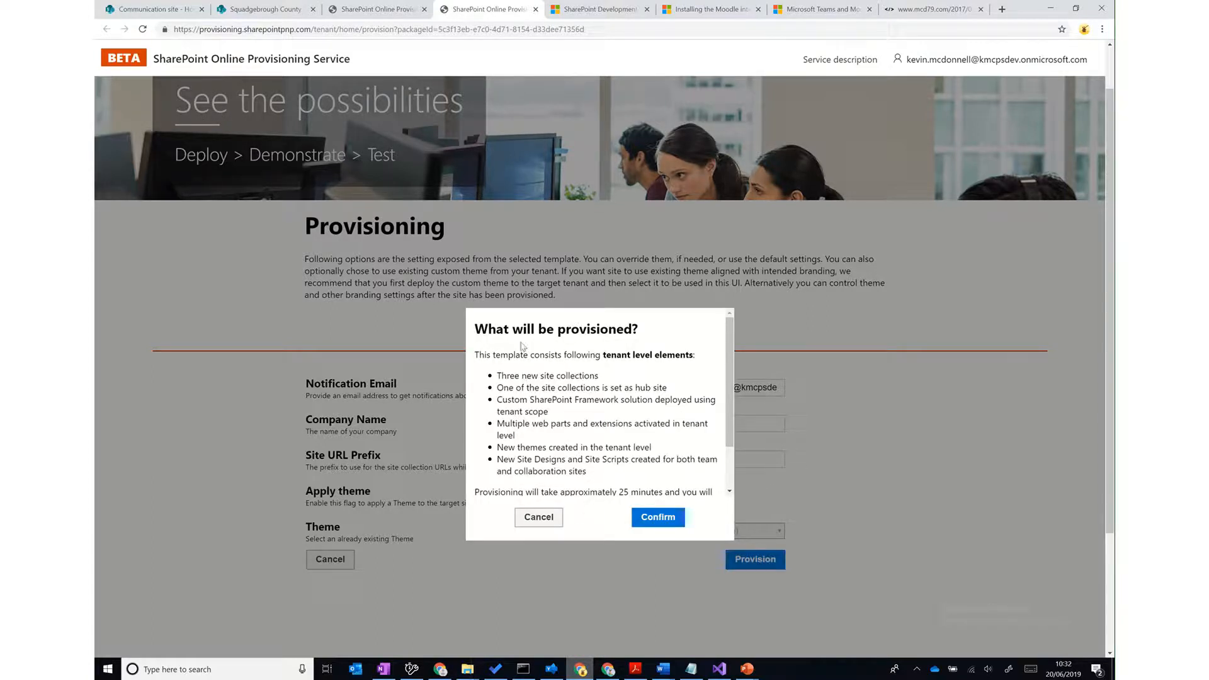
scroll(636, 426, "down", 1)
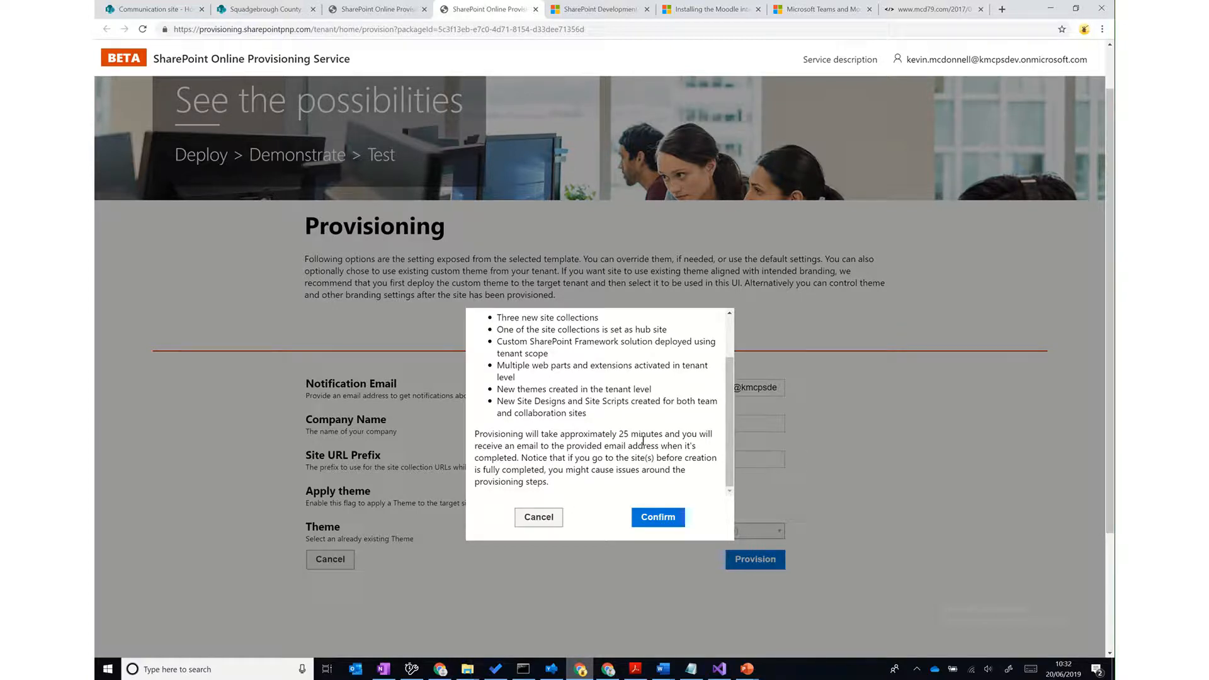
left_click(657, 517)
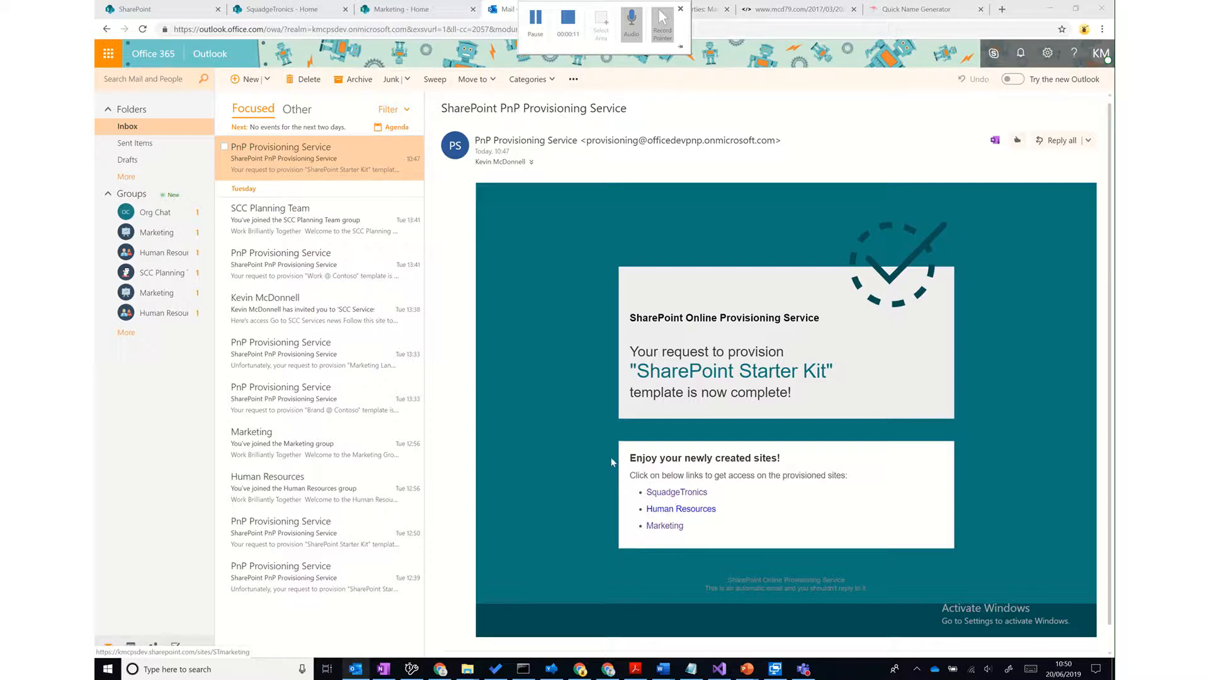
- Switch from the provisioning-complete email to the SharePoint start page
left_click(135, 9)
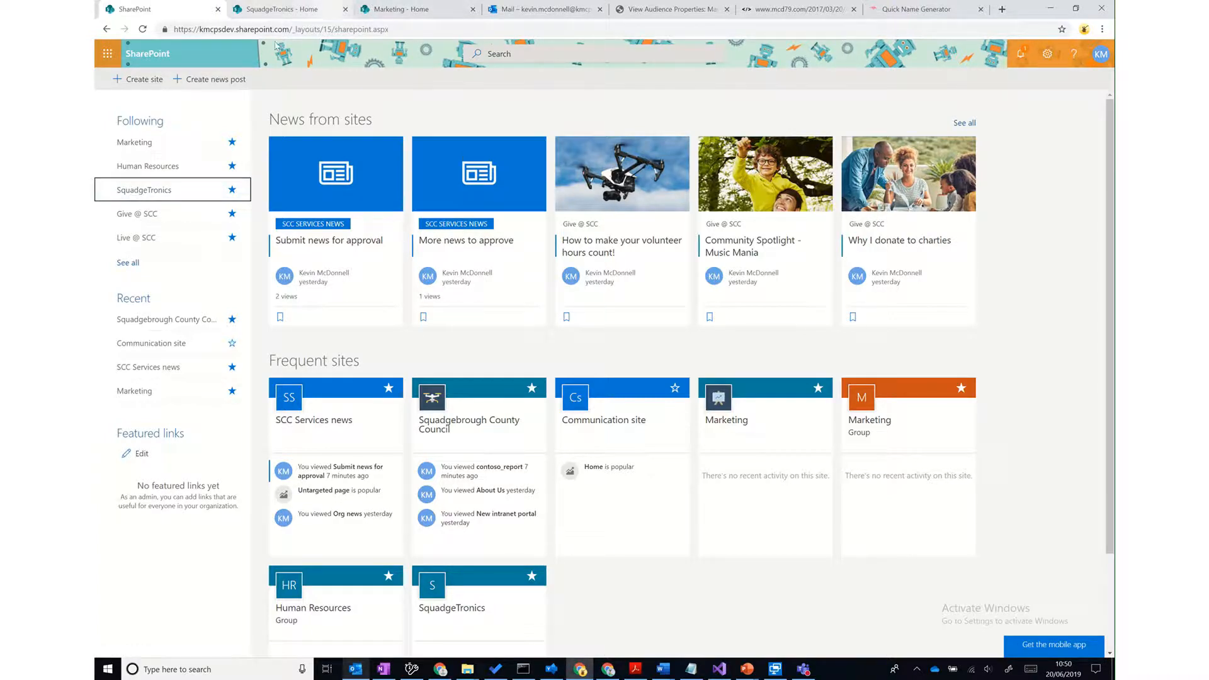
- Scroll through the SquadgeTronics home page, then show the Departments menu with Human Resources and Marketing
left_click(291, 11)
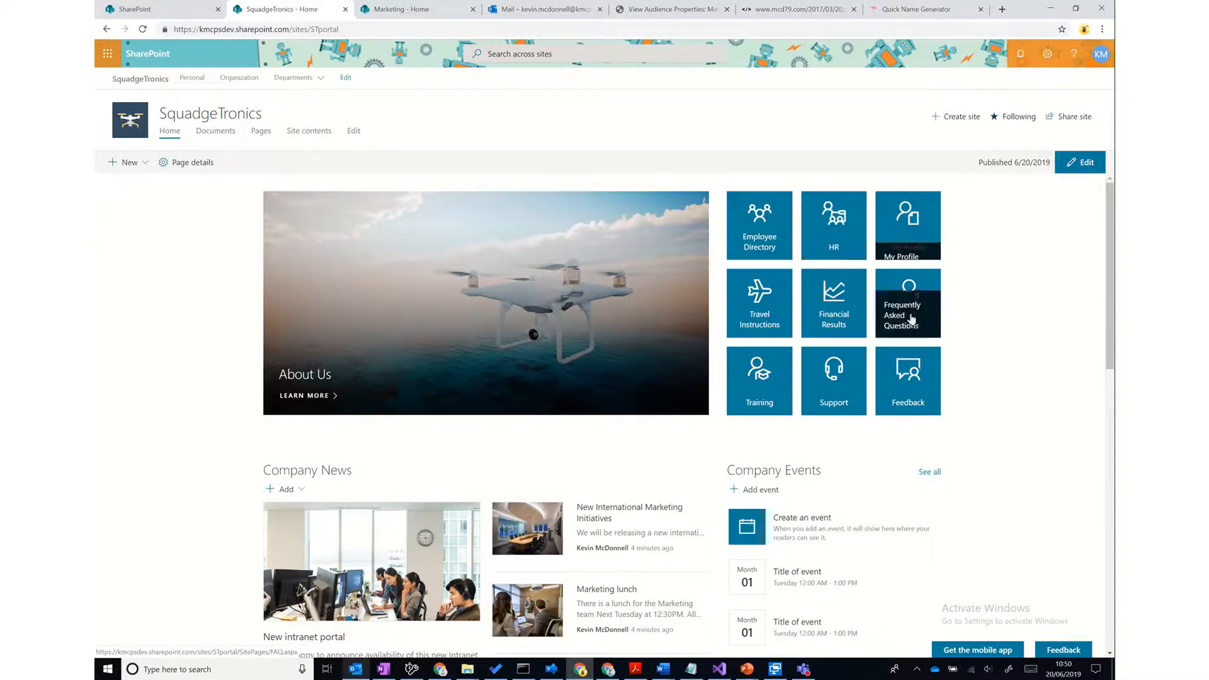
scroll(1048, 380, "down", 3)
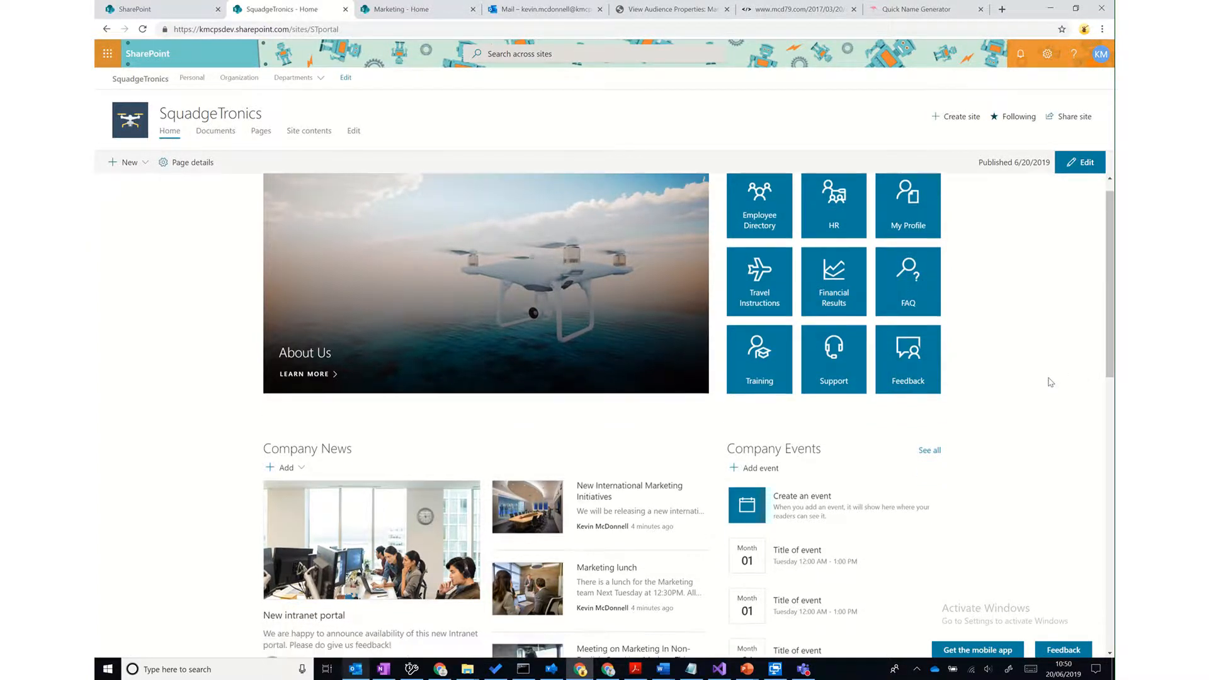
scroll(1050, 382, "down", 6)
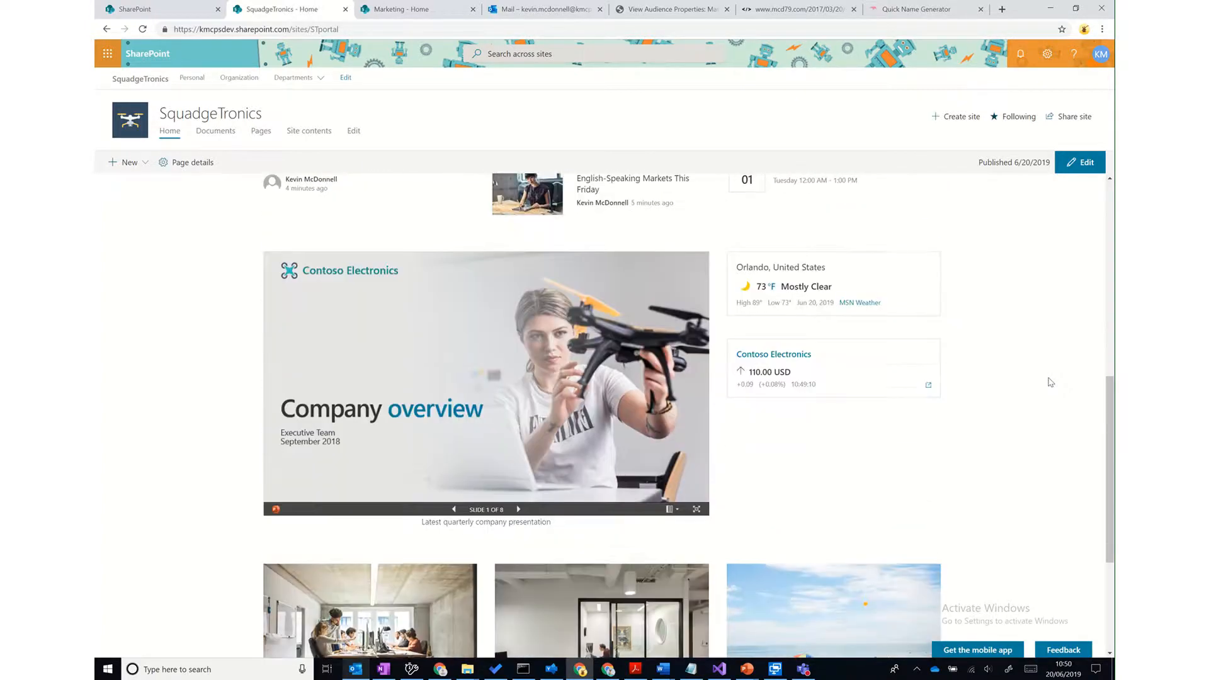
scroll(1050, 382, "down", 3)
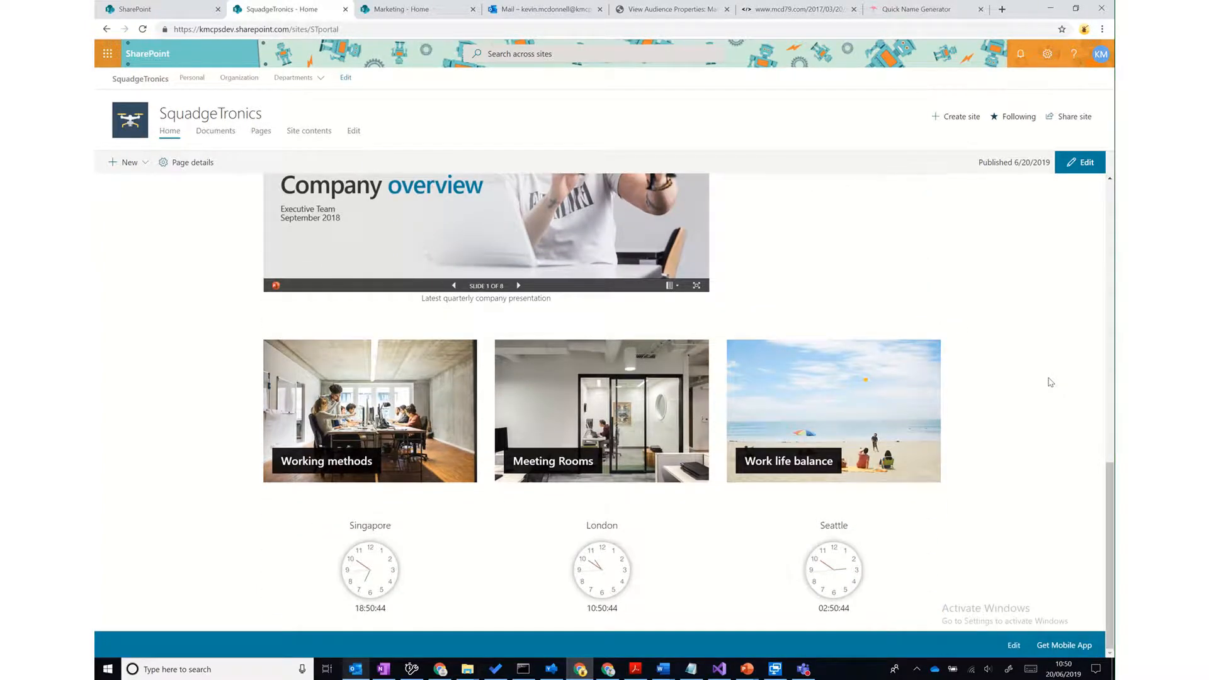
scroll(1050, 382, "up", 4)
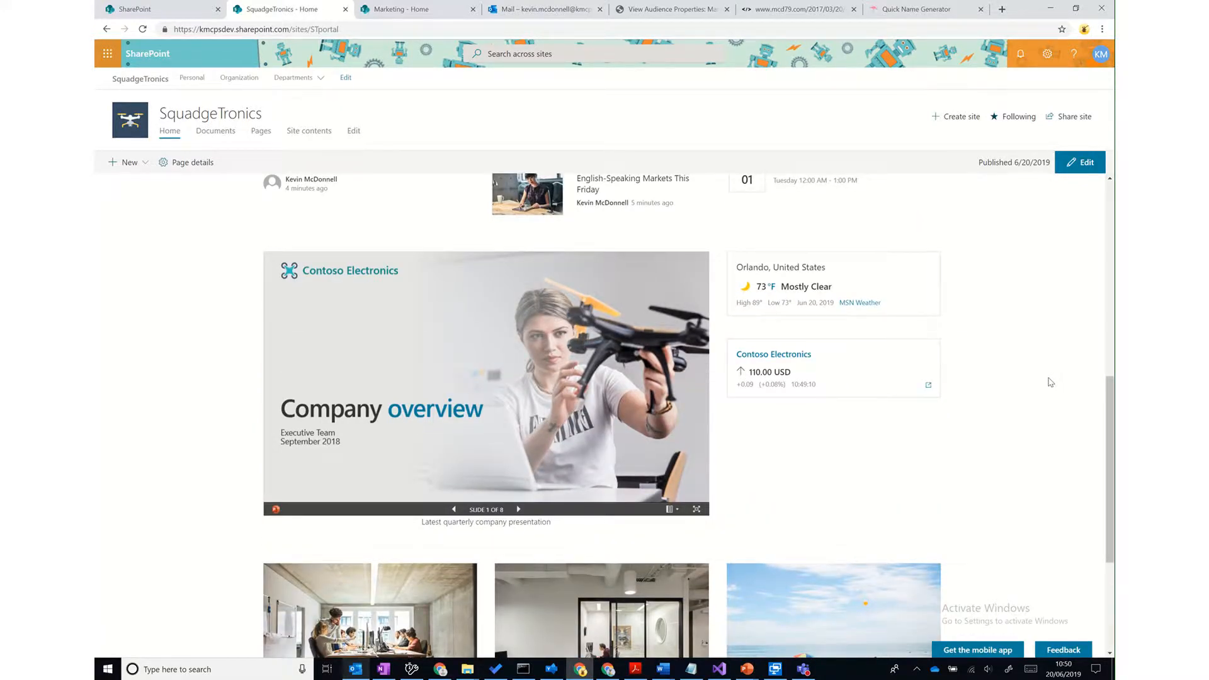
scroll(1048, 382, "up", 2)
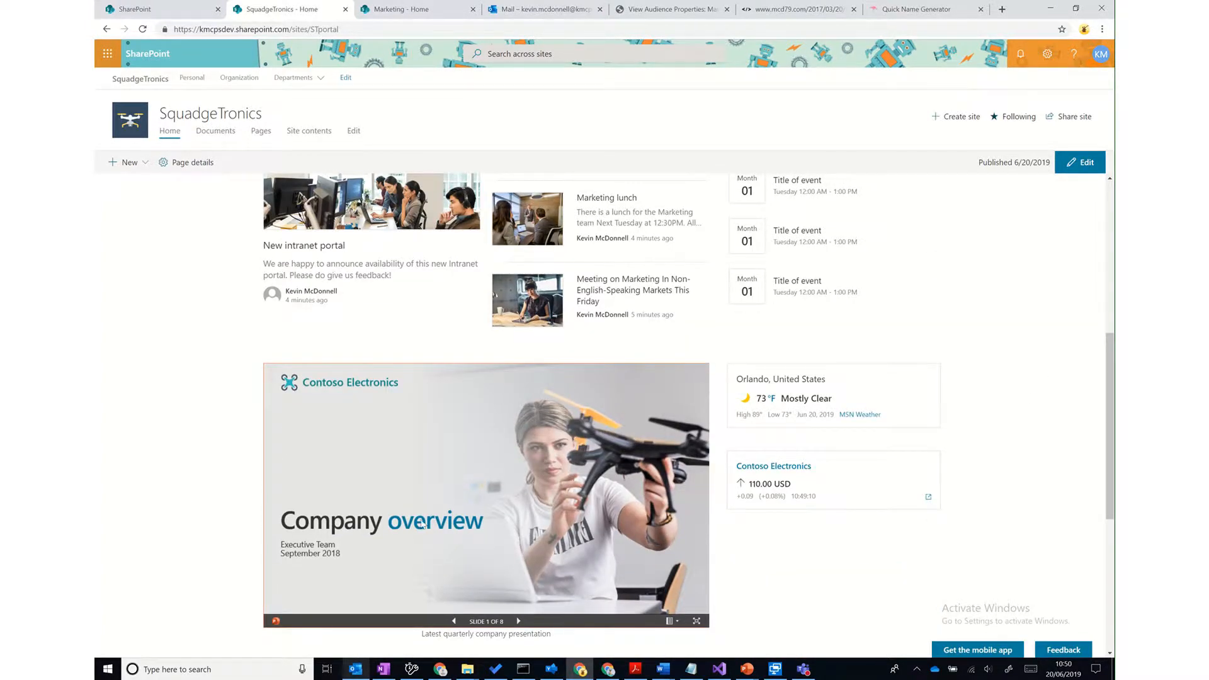
scroll(421, 524, "up", 6)
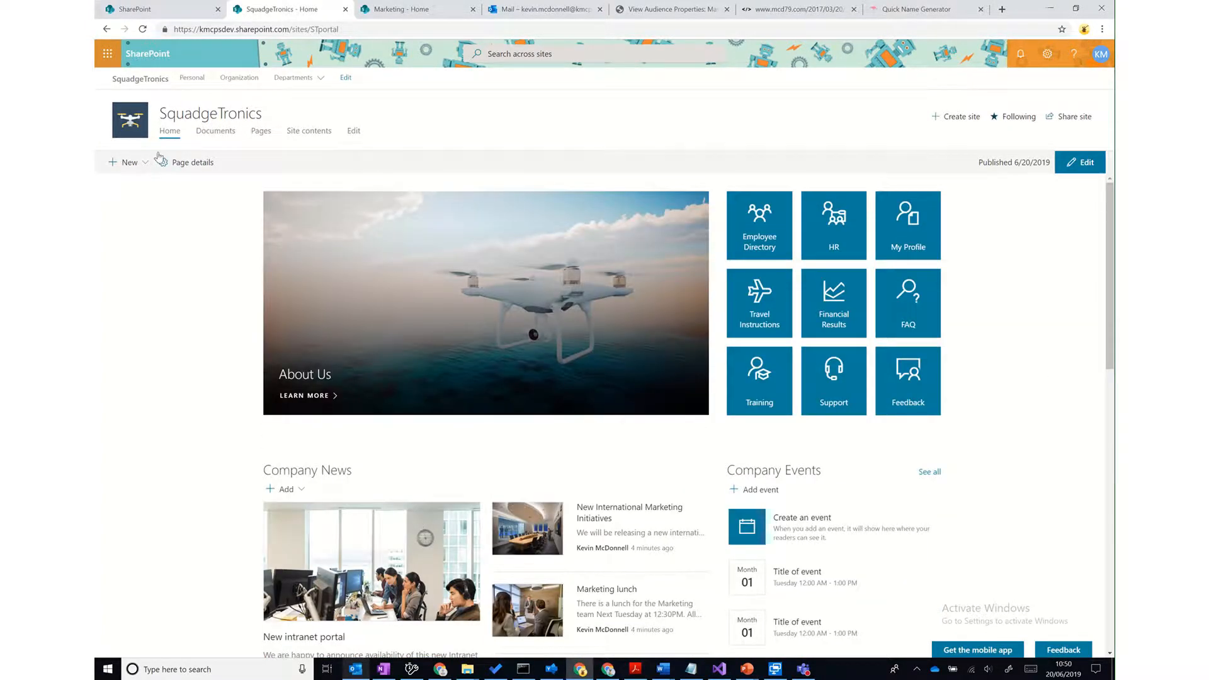
mouse_move(304, 80)
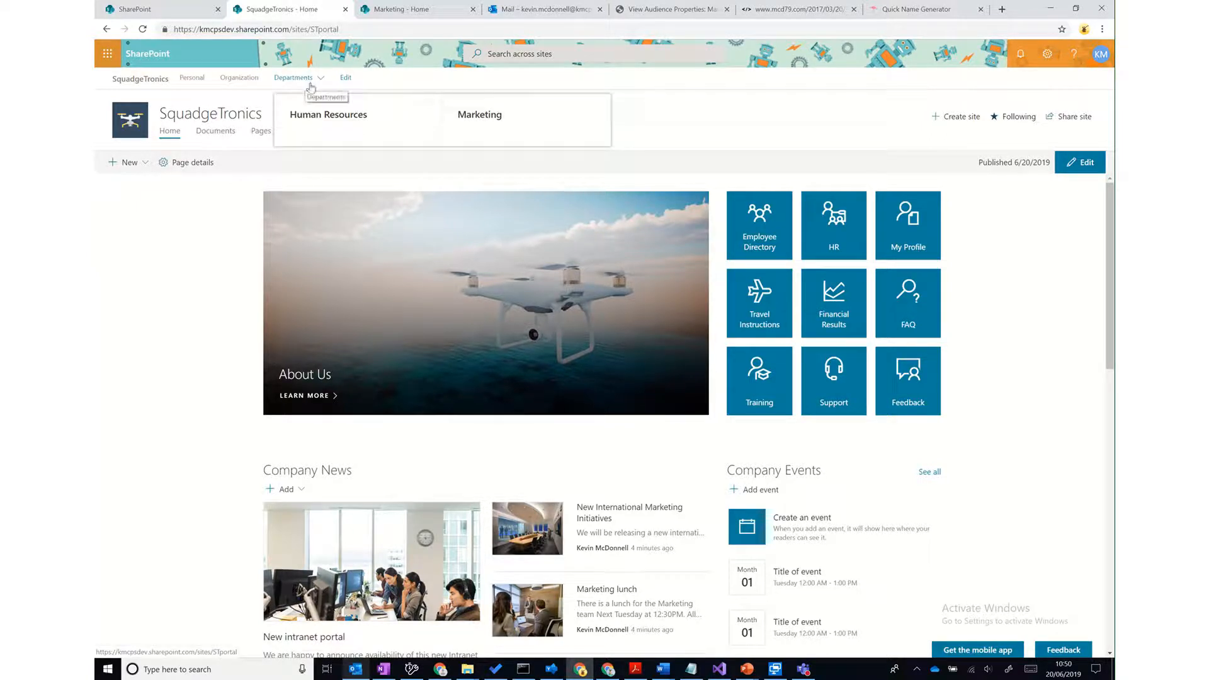
- Go to the Marketing department site and open its Pages library
left_click(477, 115)
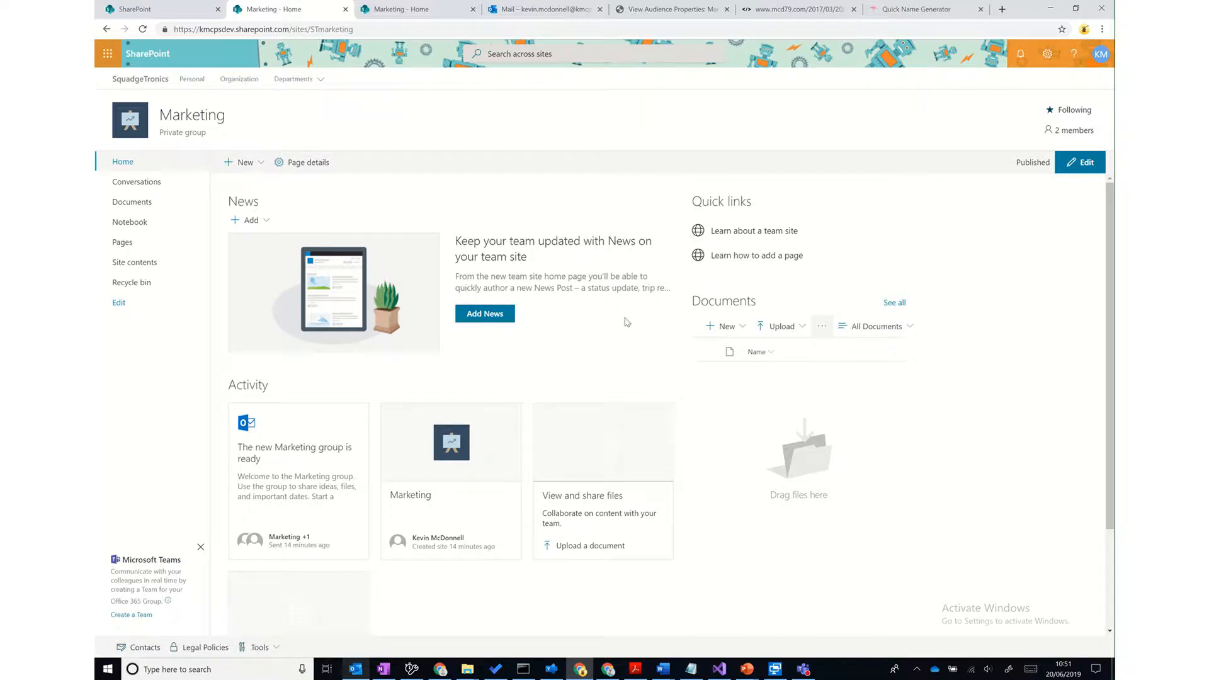
scroll(627, 321, "down", 2)
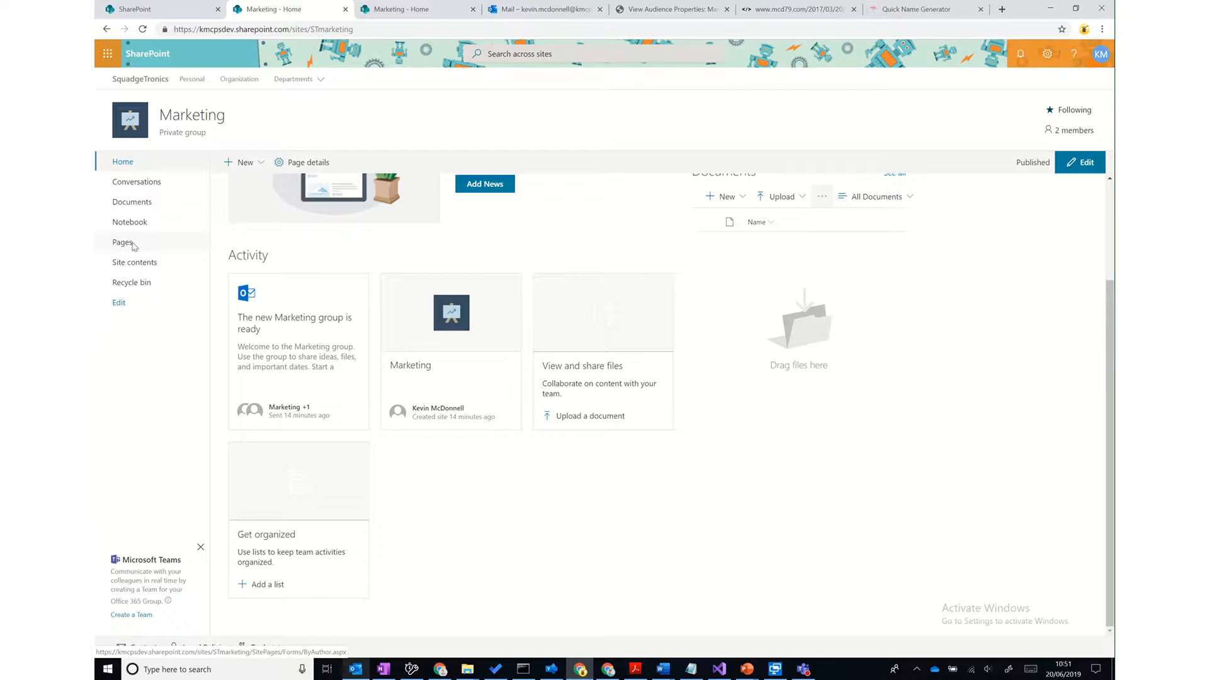
left_click(131, 246)
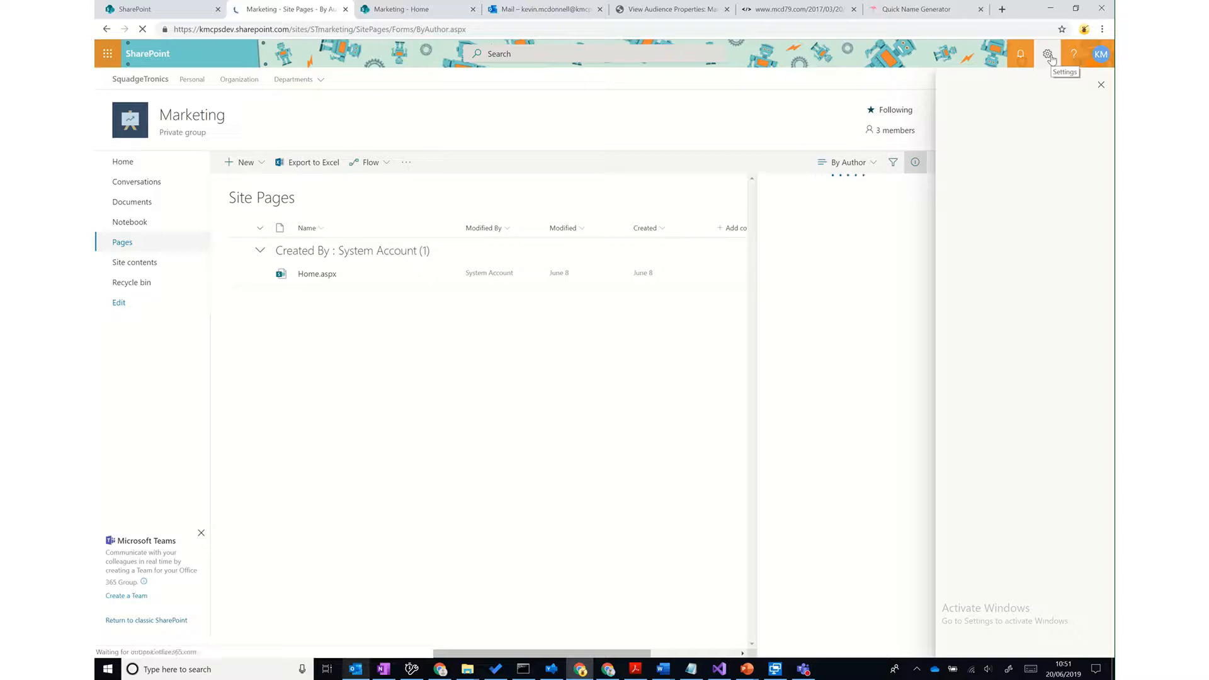
- Turn on Enable audience targeting in the Site Pages library settings, then return to the library
left_click(1048, 56)
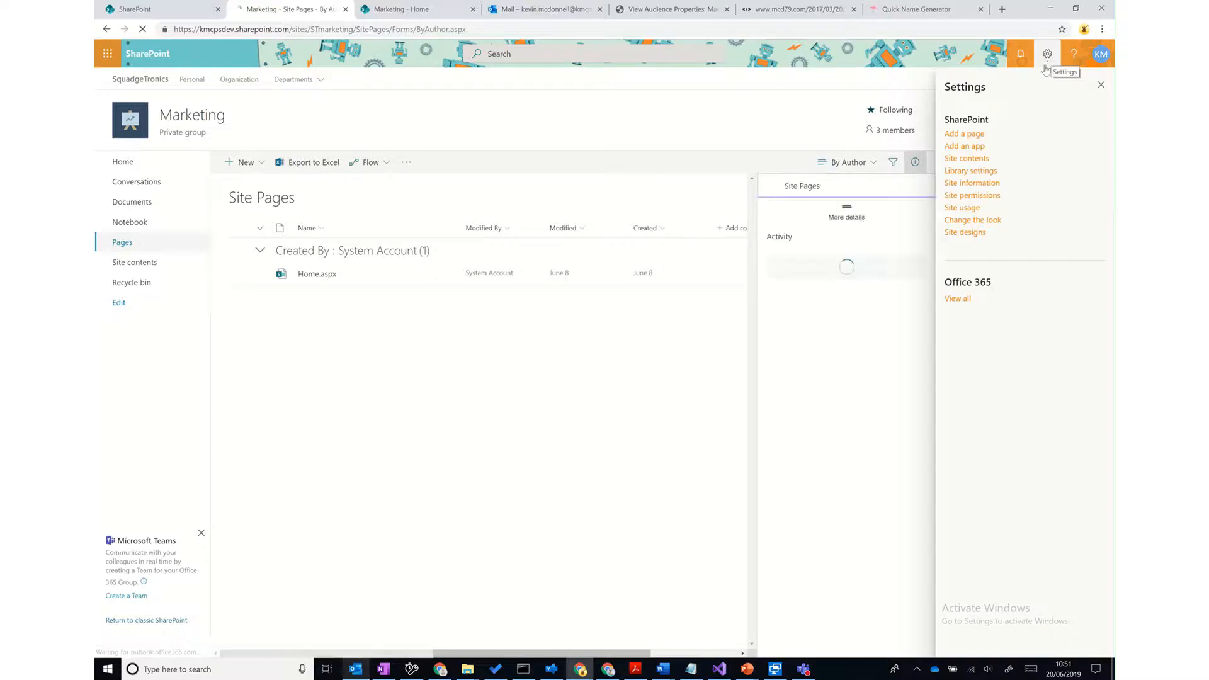
left_click(986, 174)
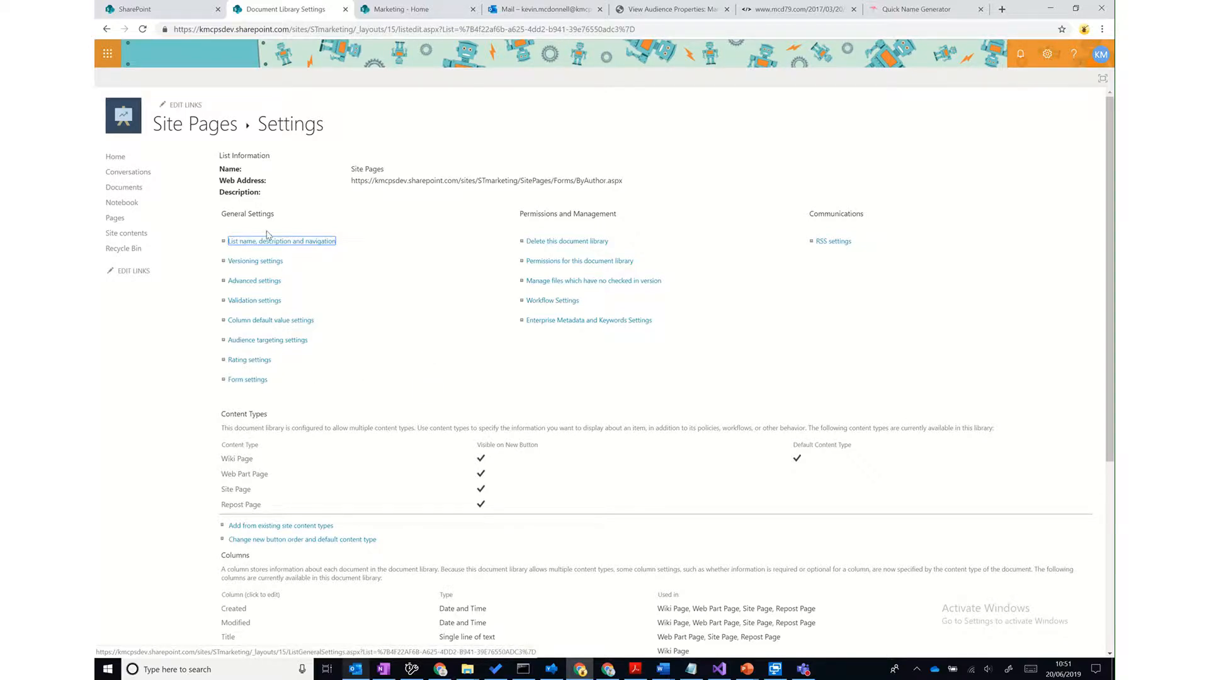
left_click(303, 342)
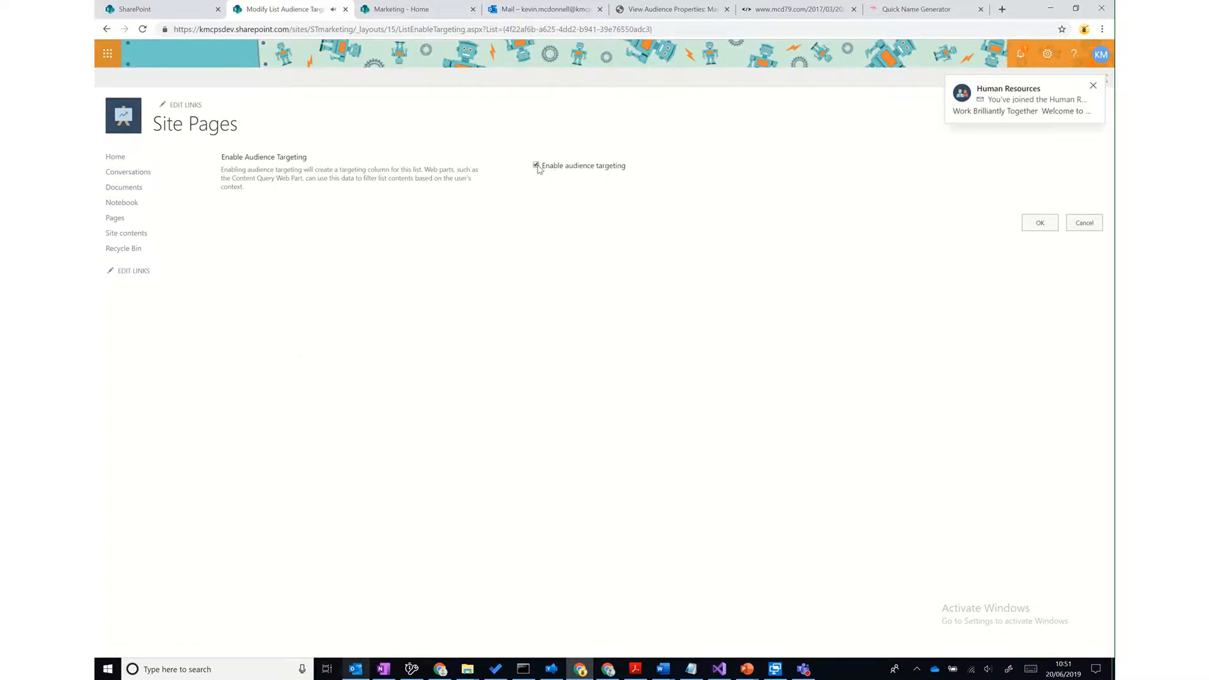
left_click(1092, 86)
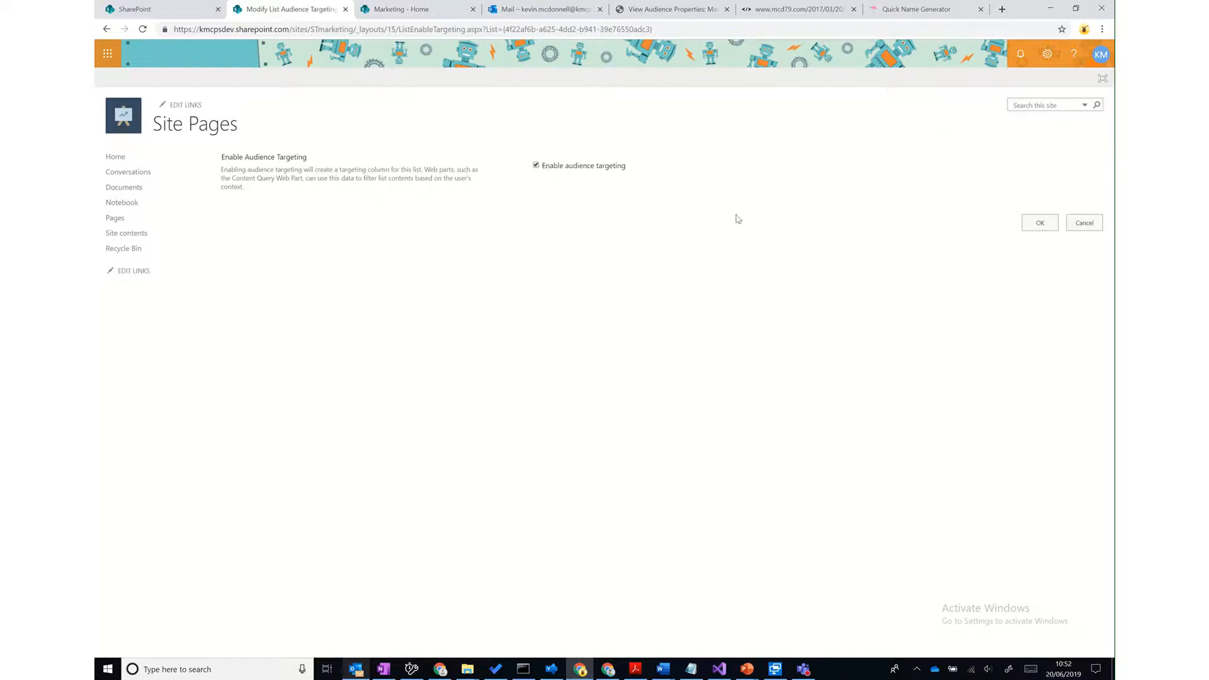
left_click(1040, 222)
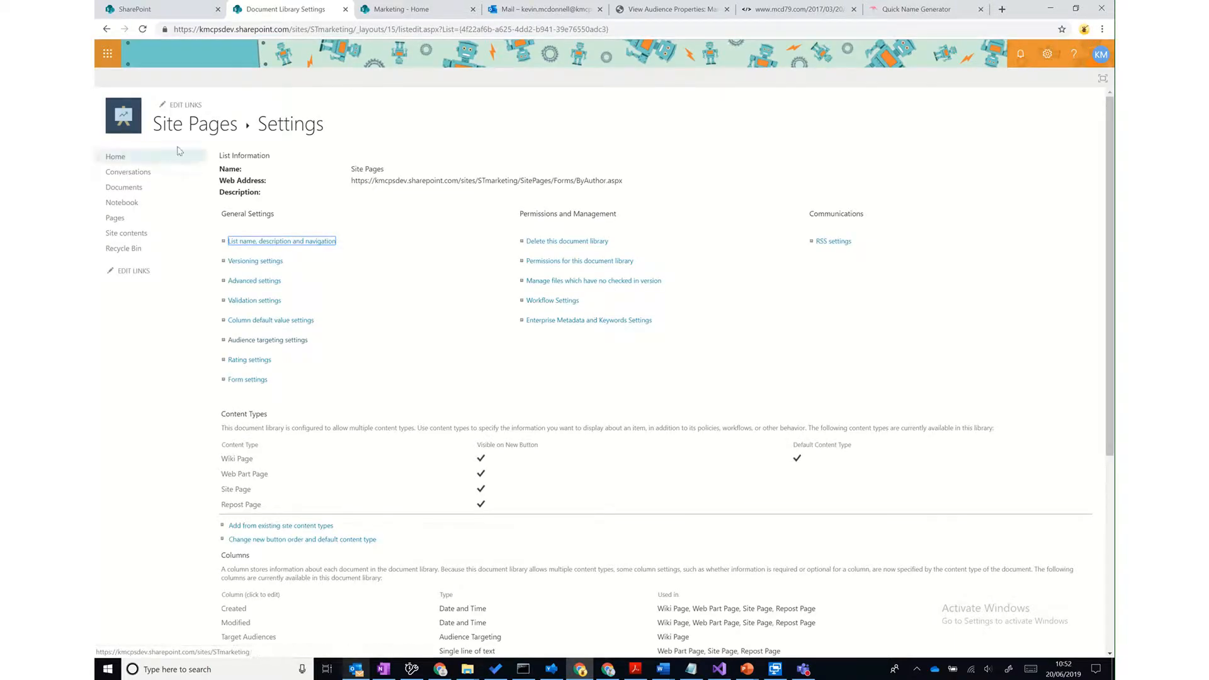
left_click(189, 129)
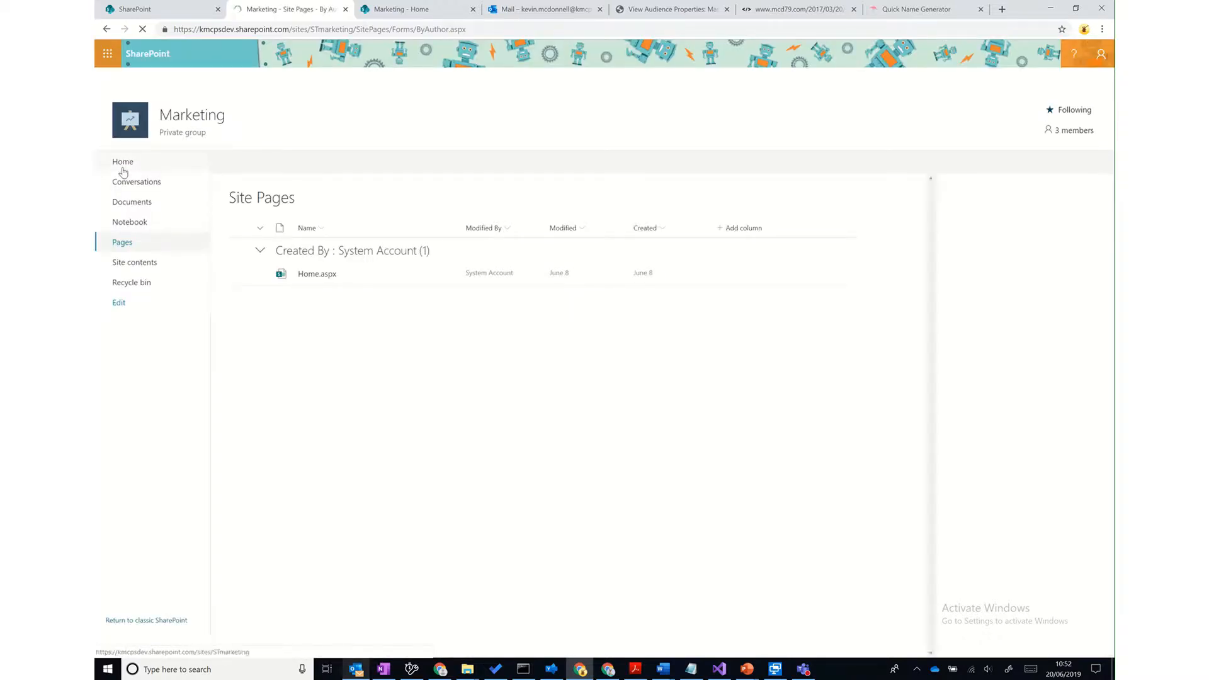
- From the Marketing home page, create a news post titled 'Welcome to the new Marketing home page'
left_click(123, 162)
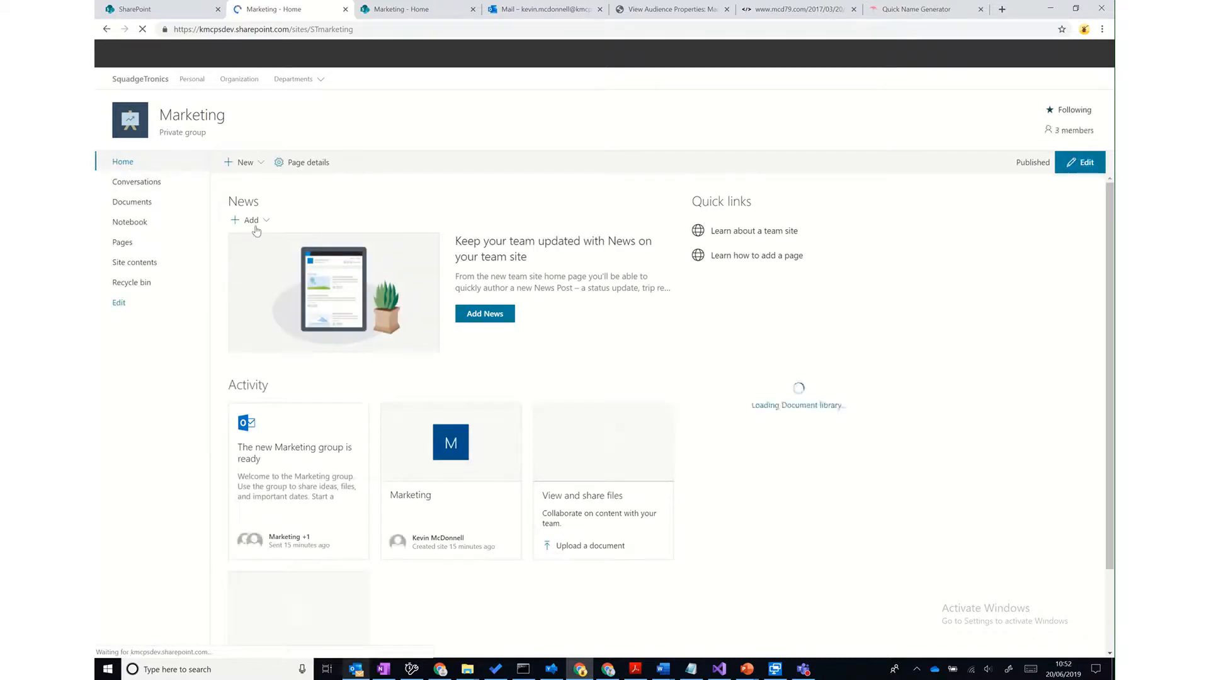
left_click(266, 221)
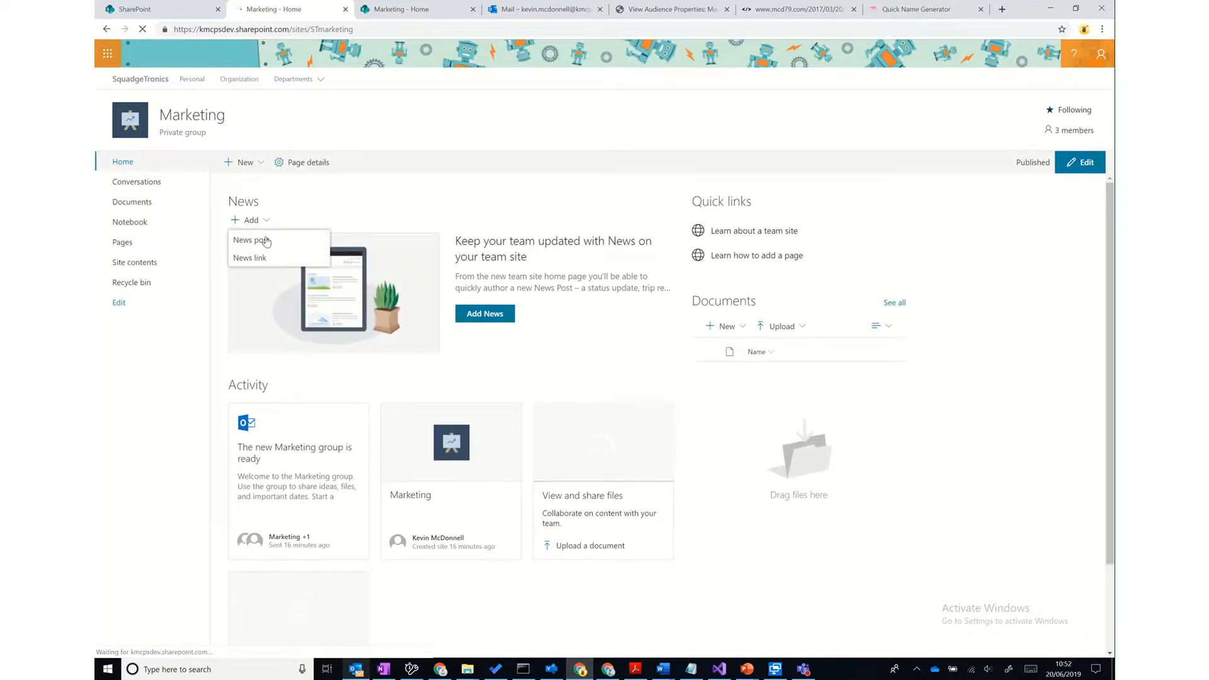
left_click(252, 241)
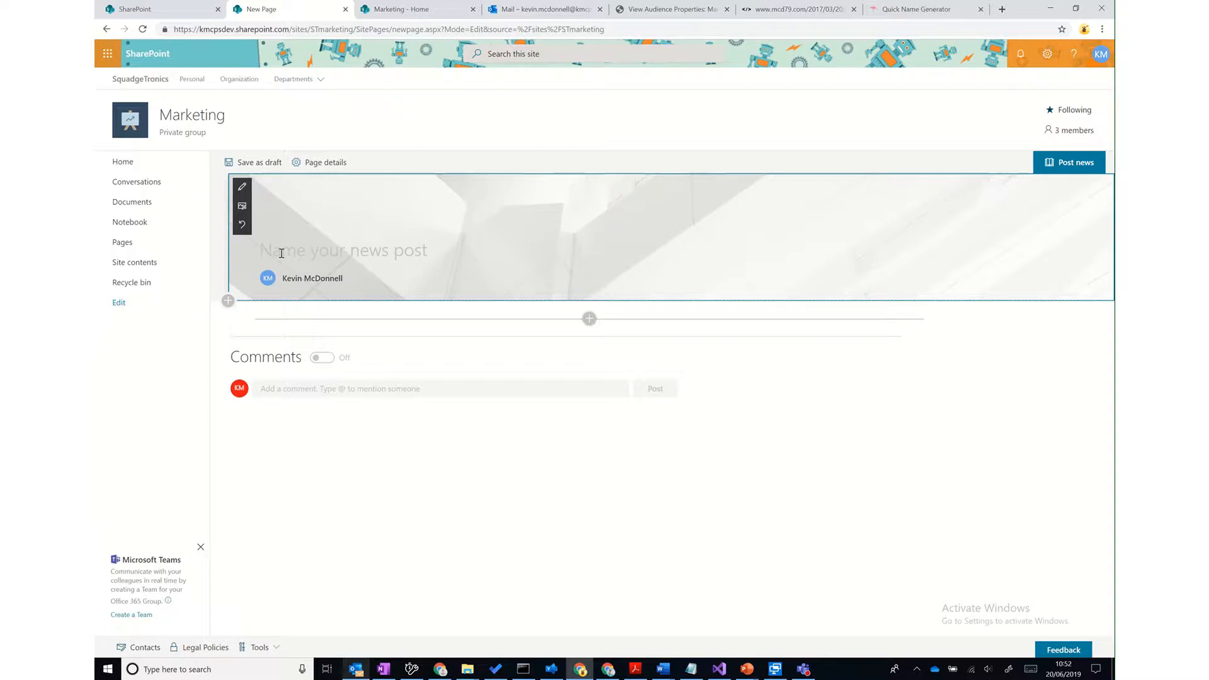
type("Welcome")
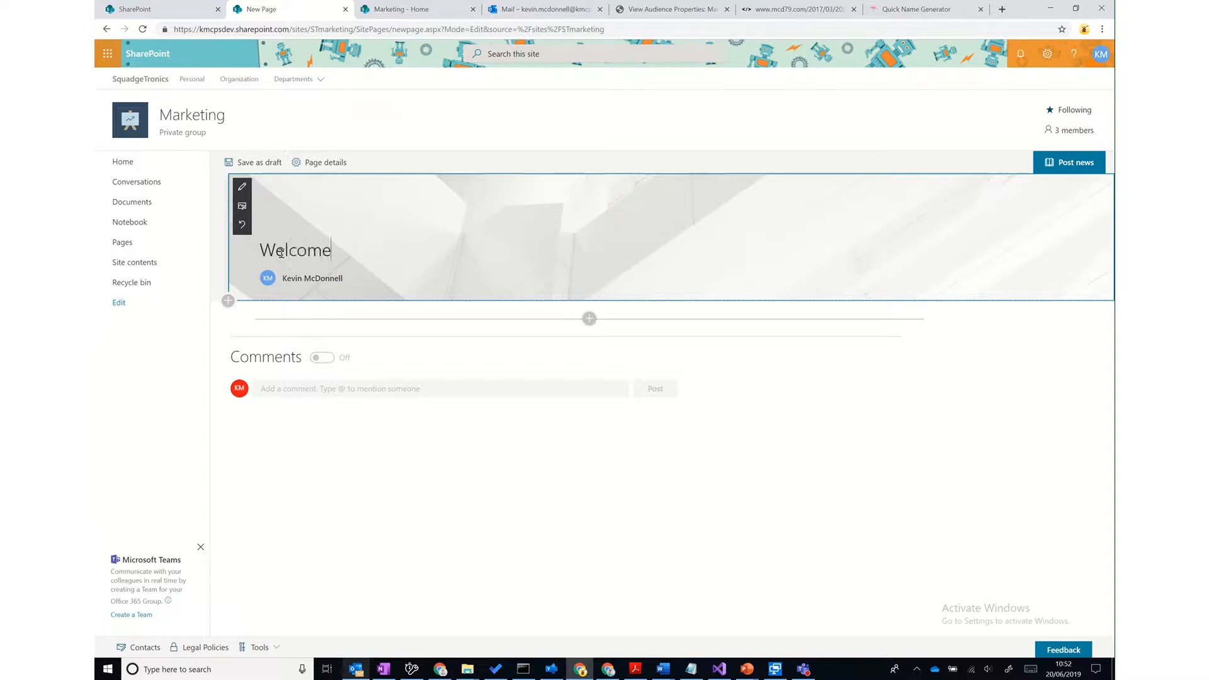
type(" to the new Mark")
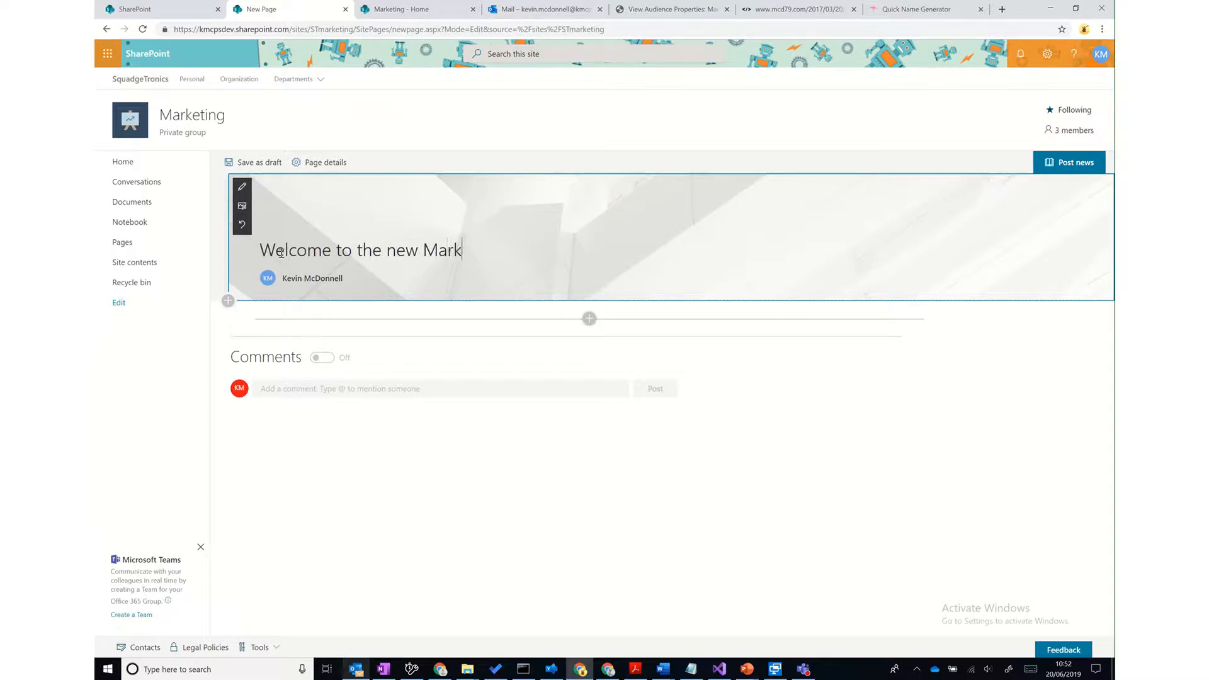
type("eting home page")
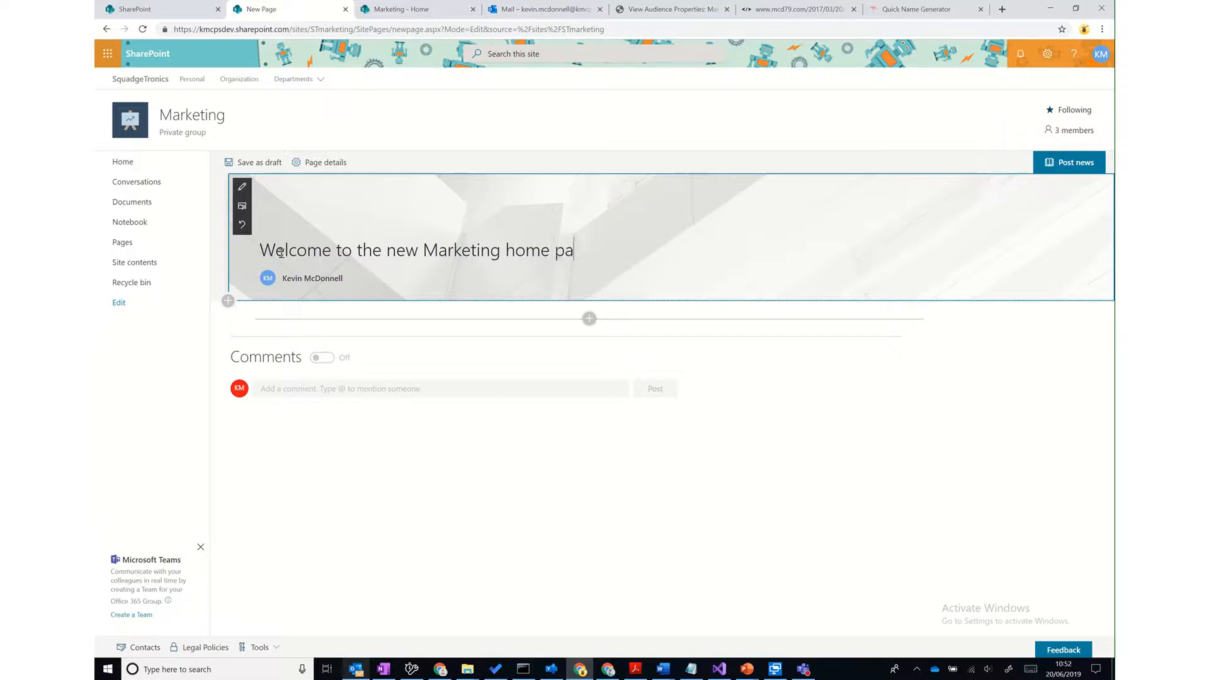
left_click(590, 319)
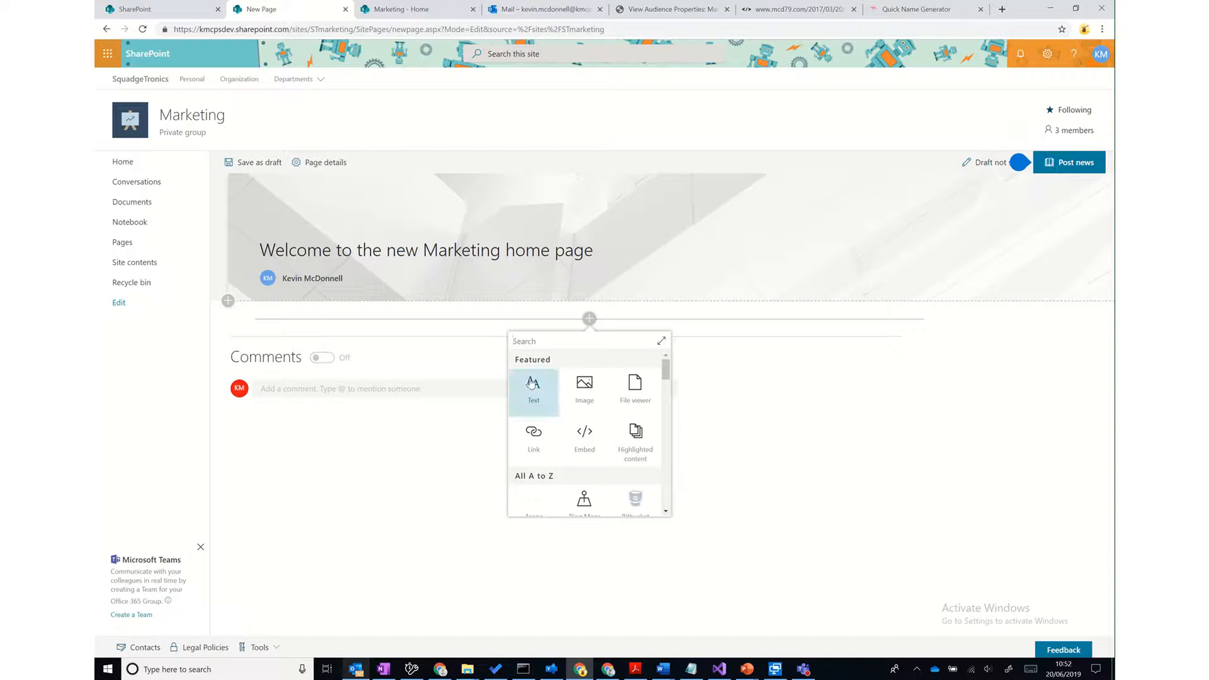
- Add a Text section 'Find out more about all we can offer.' and save the post as draft
left_click(532, 383)
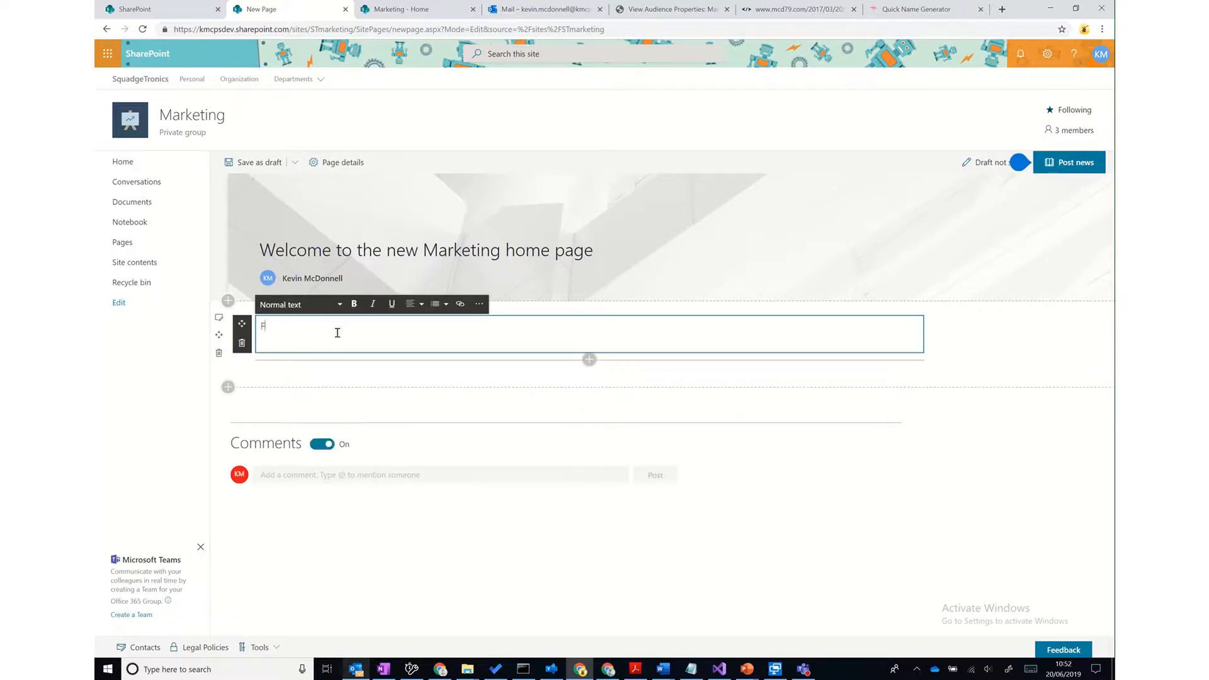
type("Find out more about a")
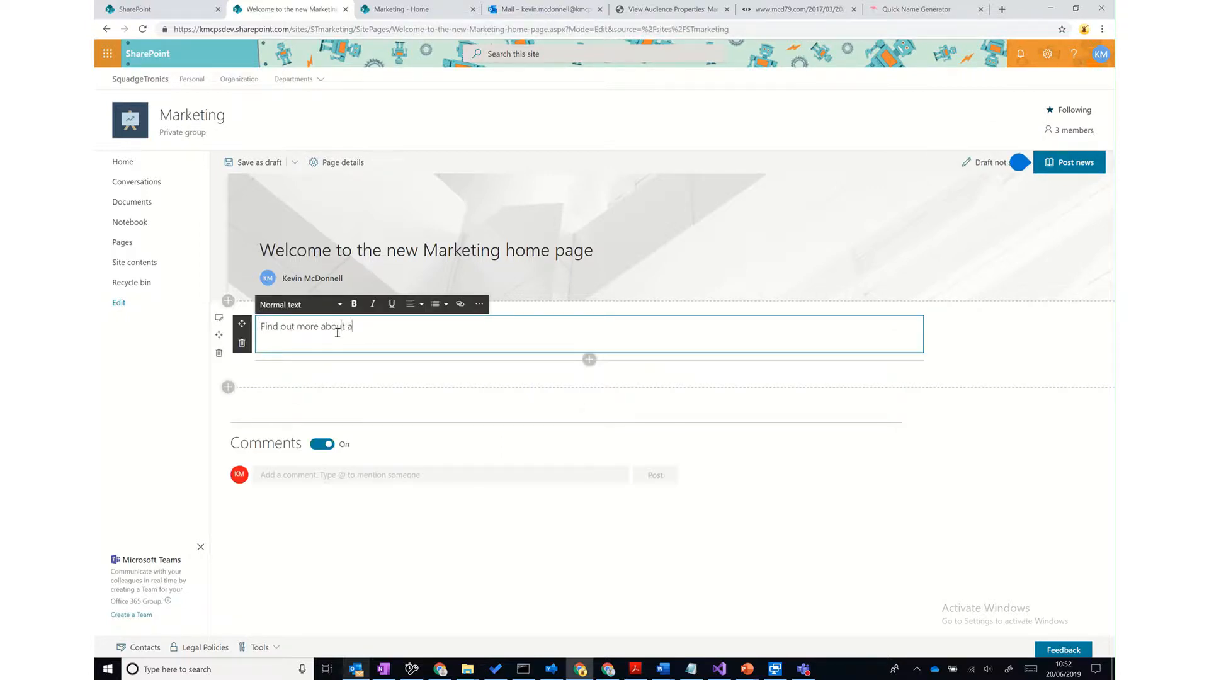
type("ll we can offer.")
left_click(281, 169)
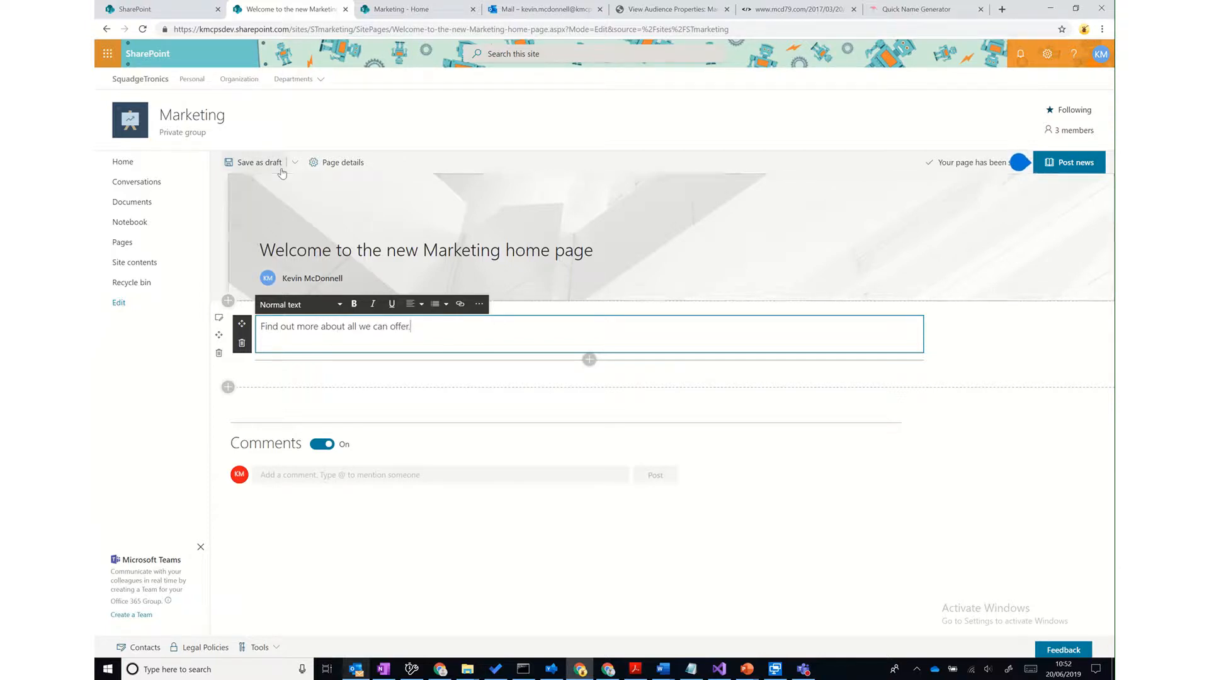
left_click(330, 170)
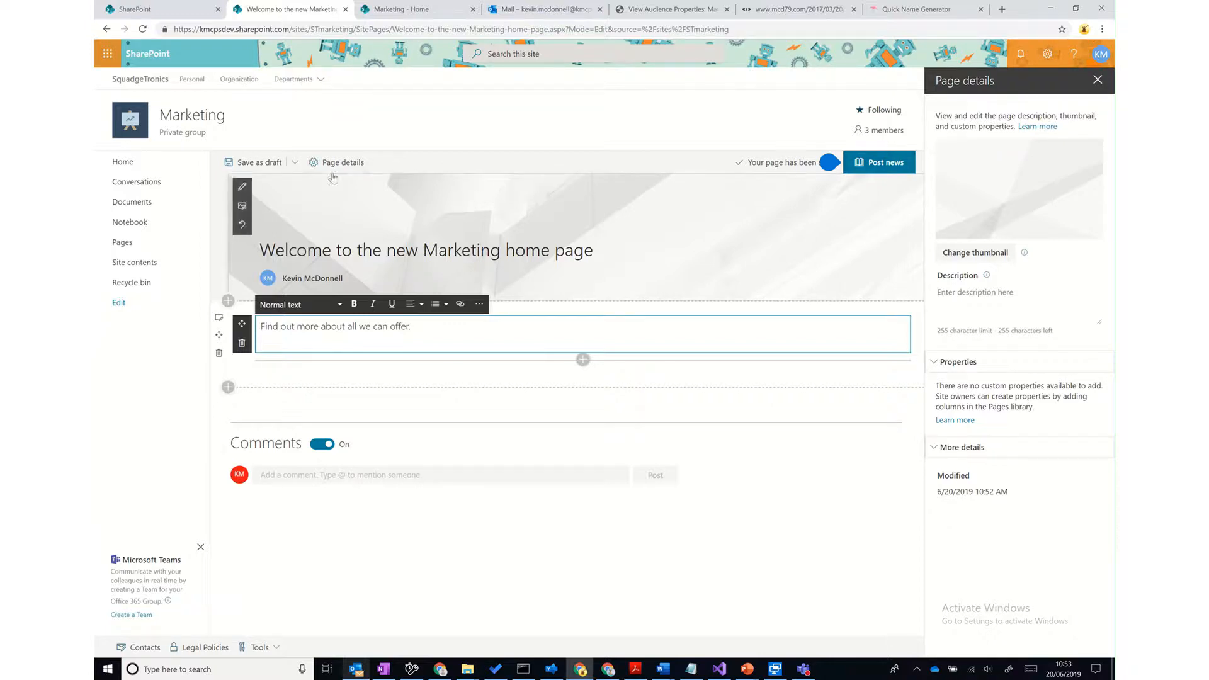
left_click(253, 163)
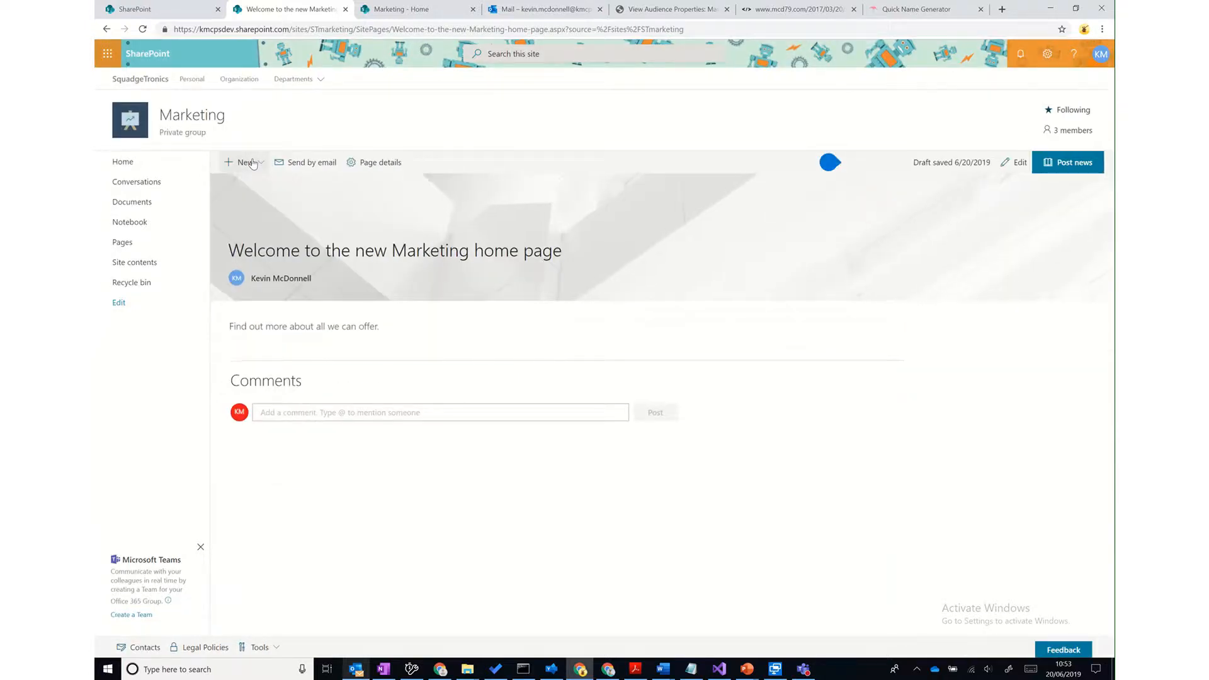
- In Pages, select the Welcome page, view all its properties, then cancel without saving
left_click(118, 251)
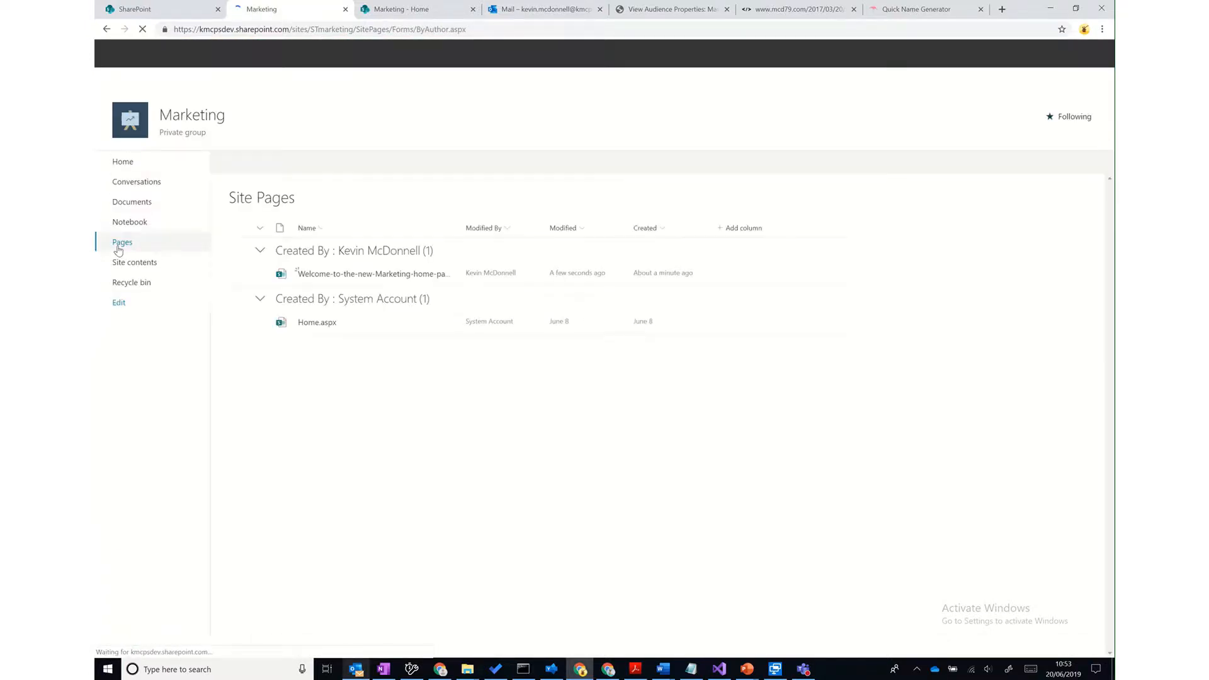
left_click(239, 275)
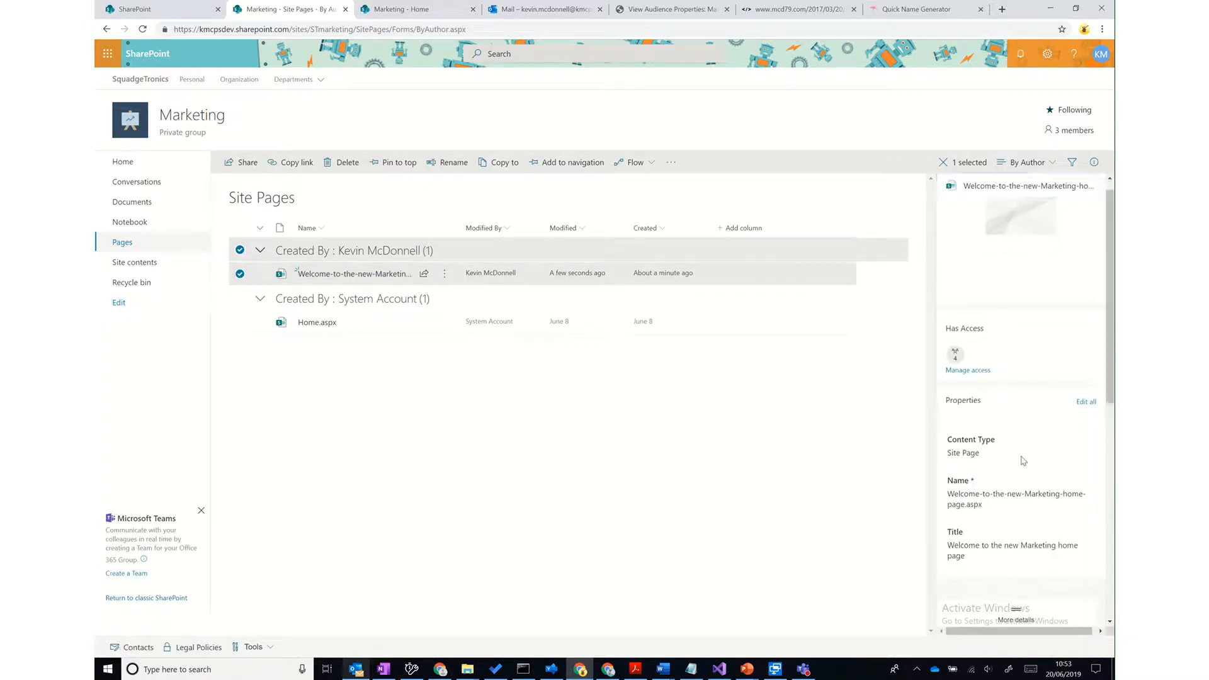
scroll(1021, 457, "down", 2)
scroll(1021, 456, "down", 5)
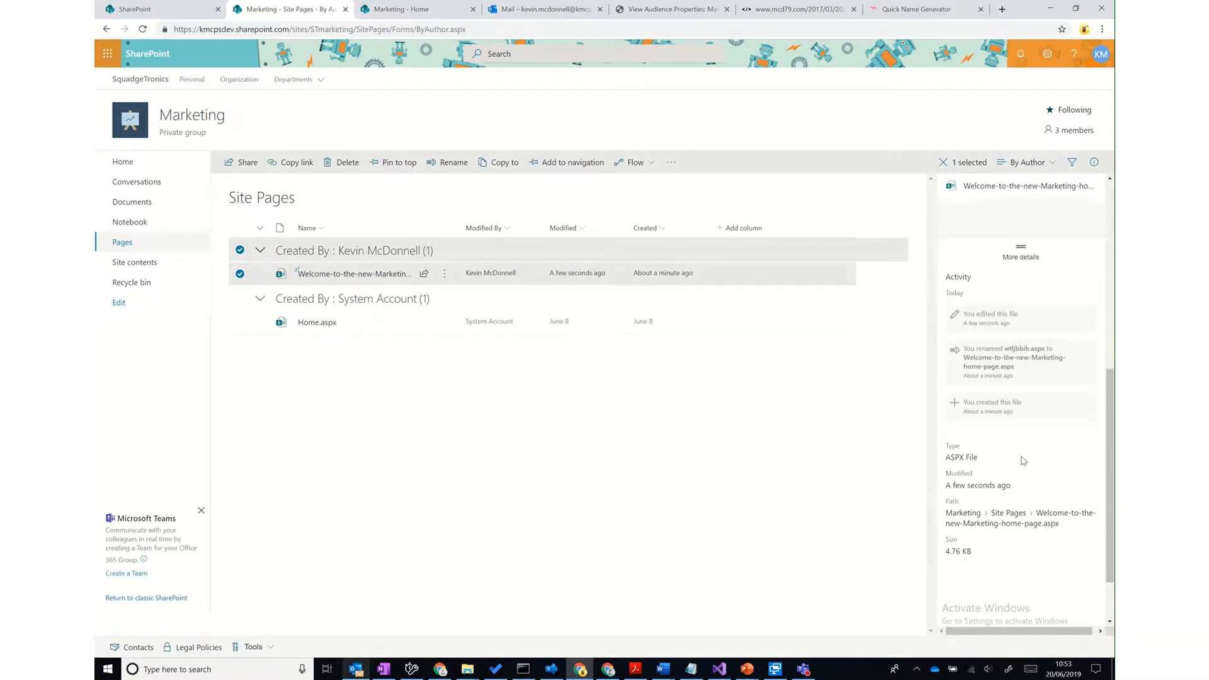
scroll(1021, 457, "up", 5)
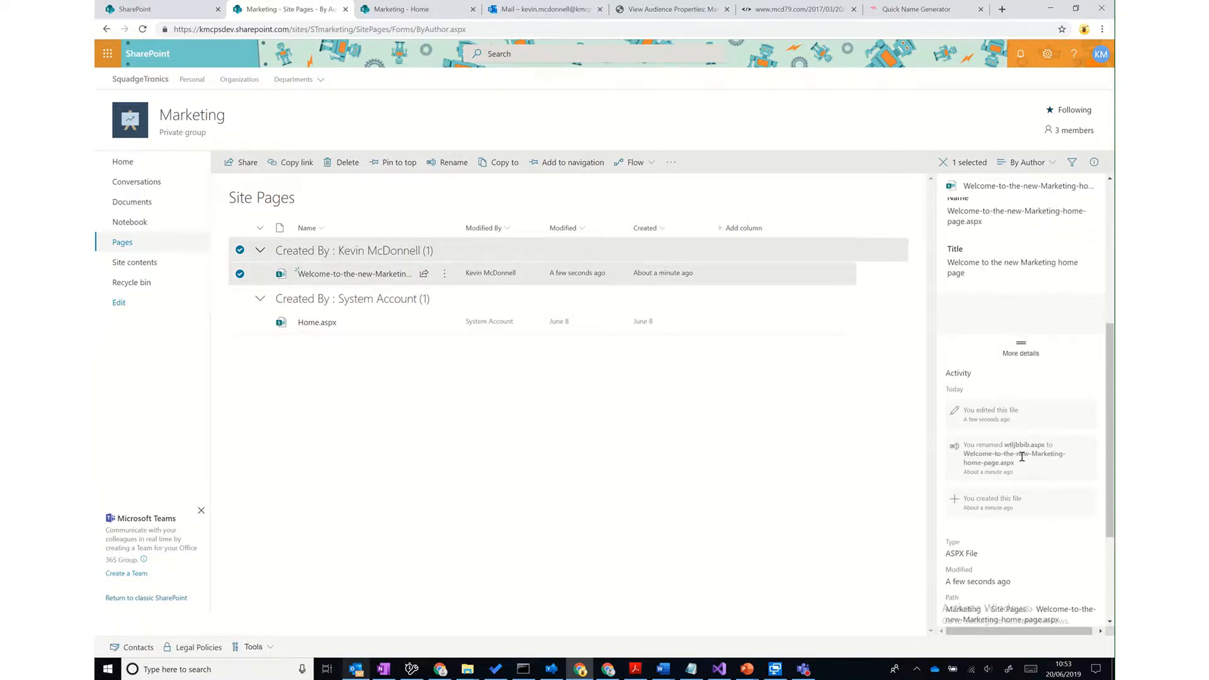
scroll(1021, 462, "up", 2)
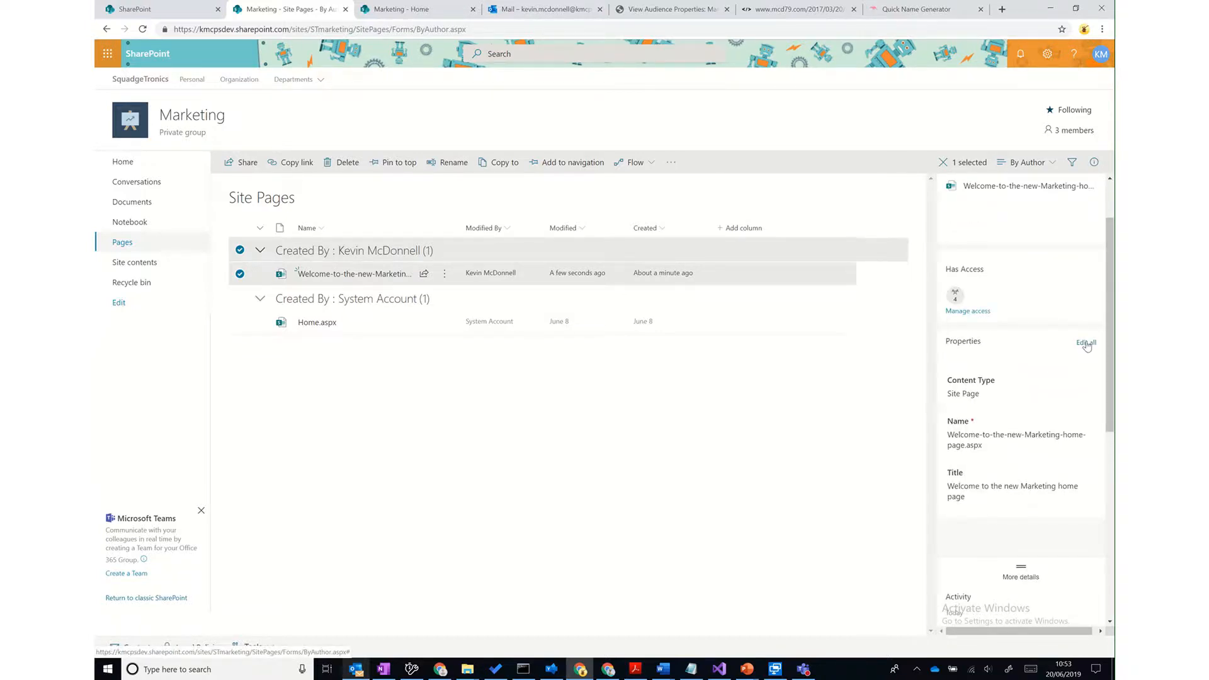
left_click(1086, 343)
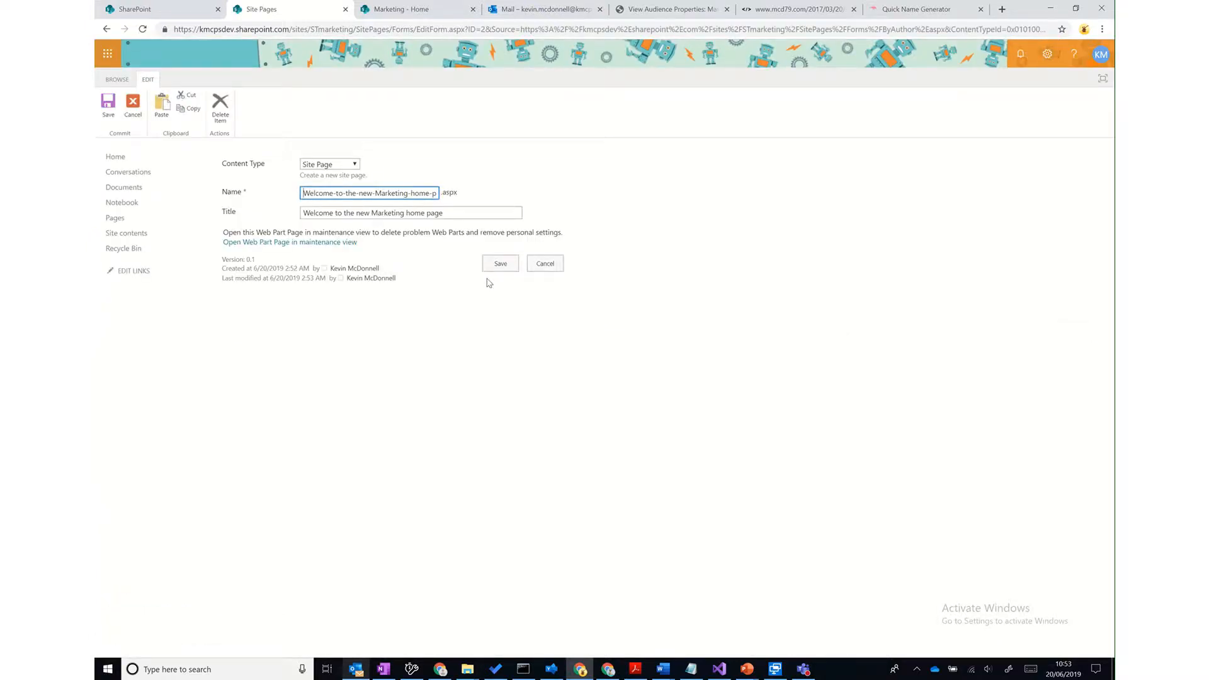
left_click(545, 263)
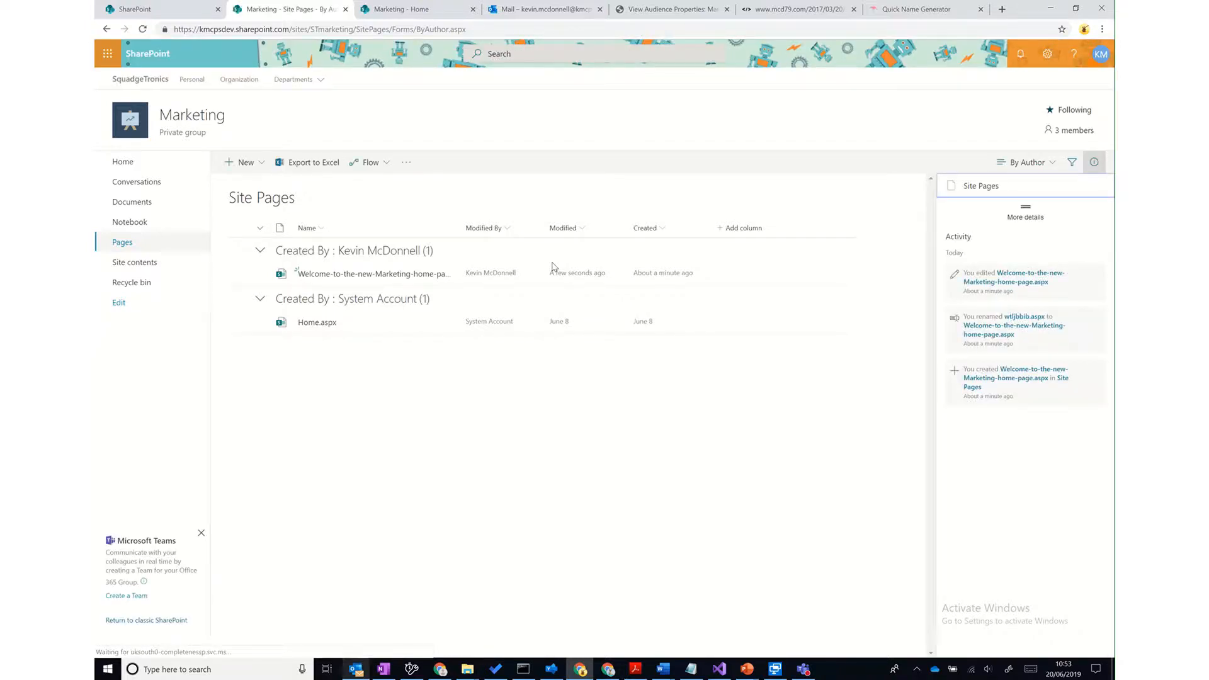
- Edit the Welcome page's properties, keep Site Page as its content type, and save
left_click(240, 273)
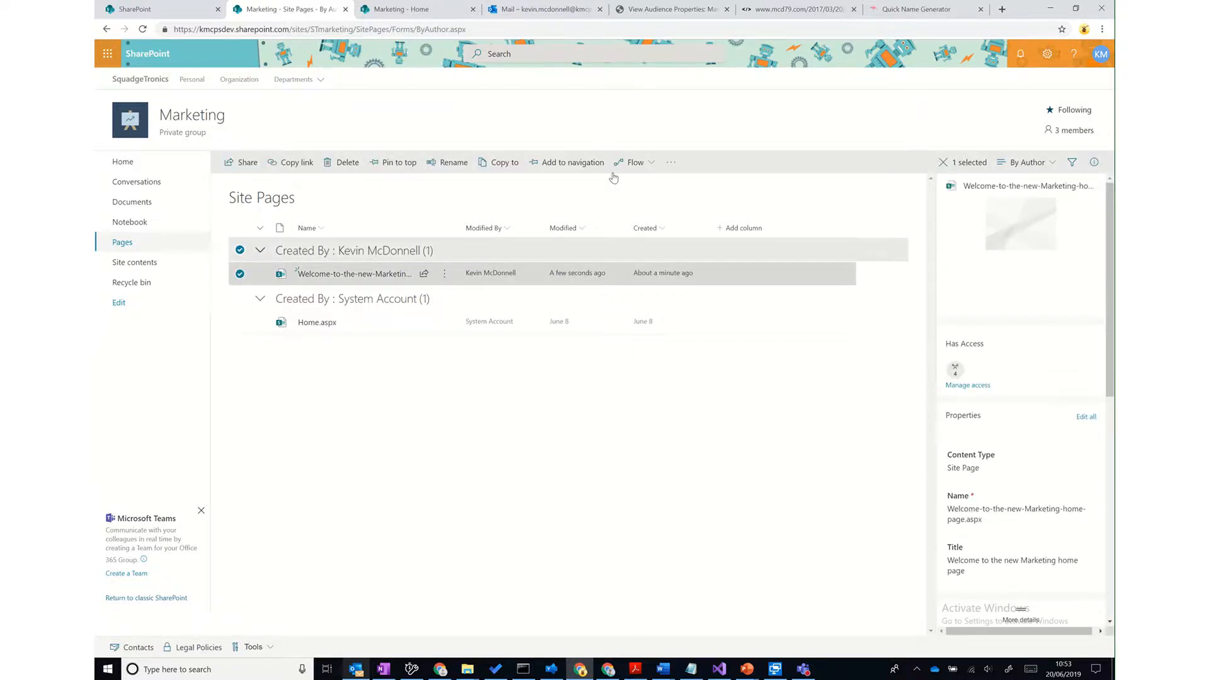
left_click(445, 278)
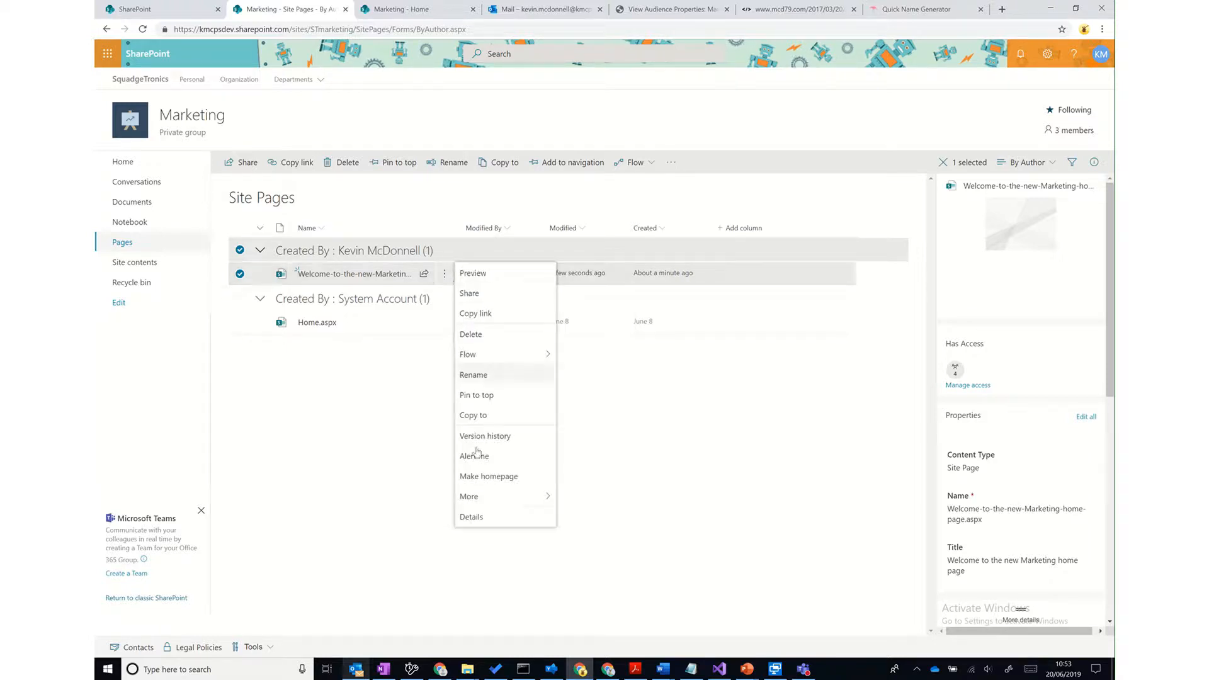
mouse_move(476, 497)
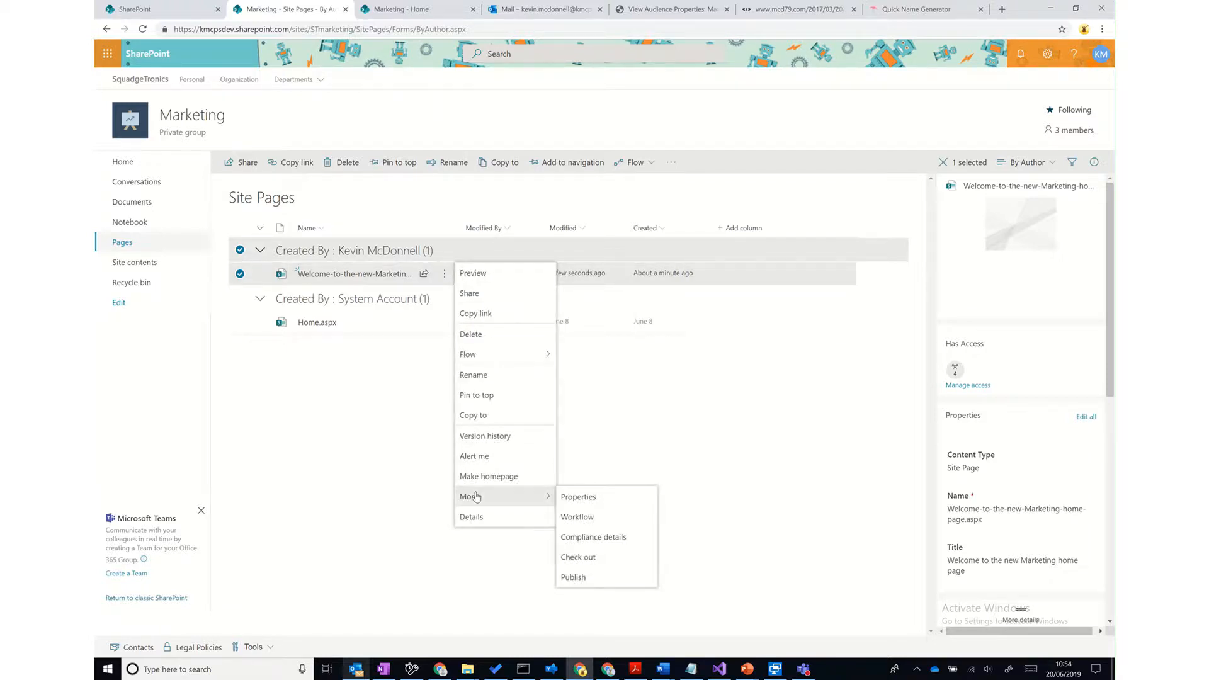
left_click(606, 496)
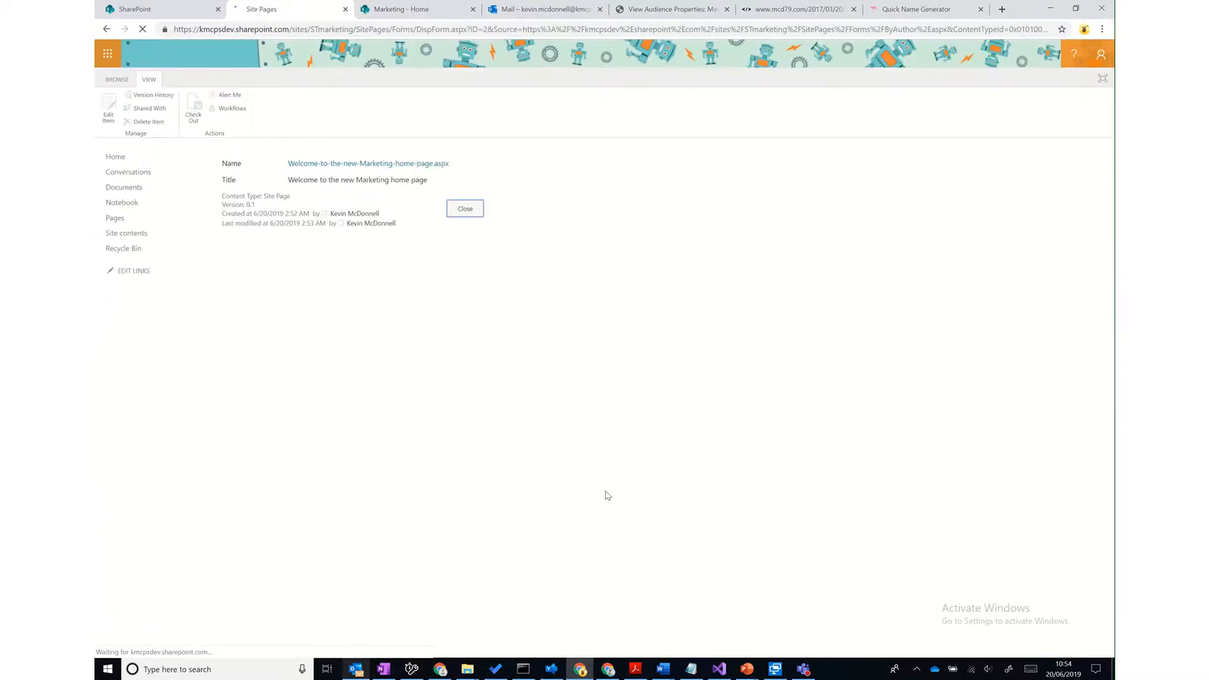
left_click(110, 108)
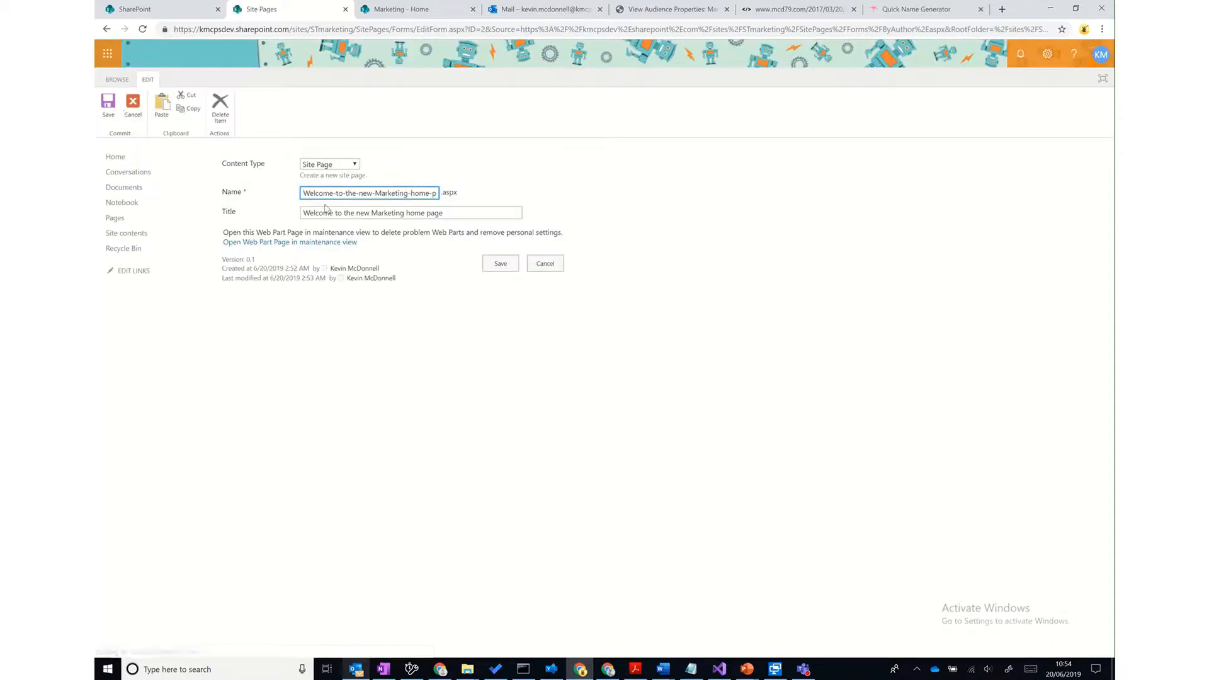
left_click(352, 165)
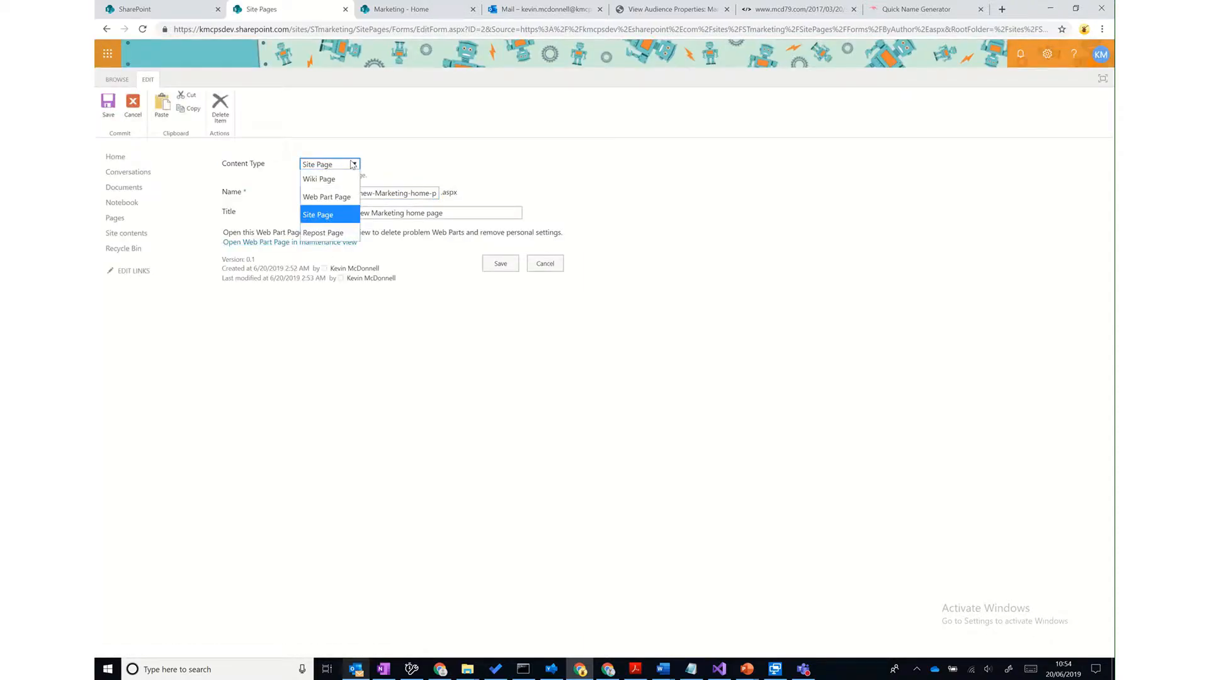
left_click(352, 165)
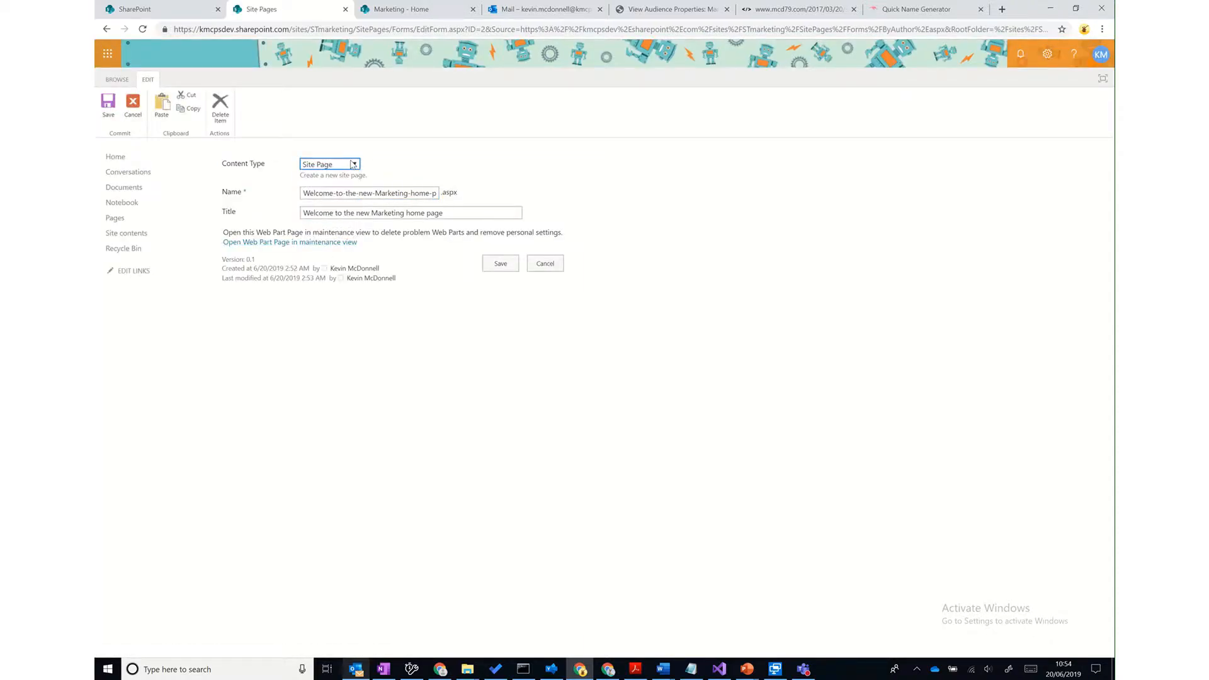
left_click(500, 263)
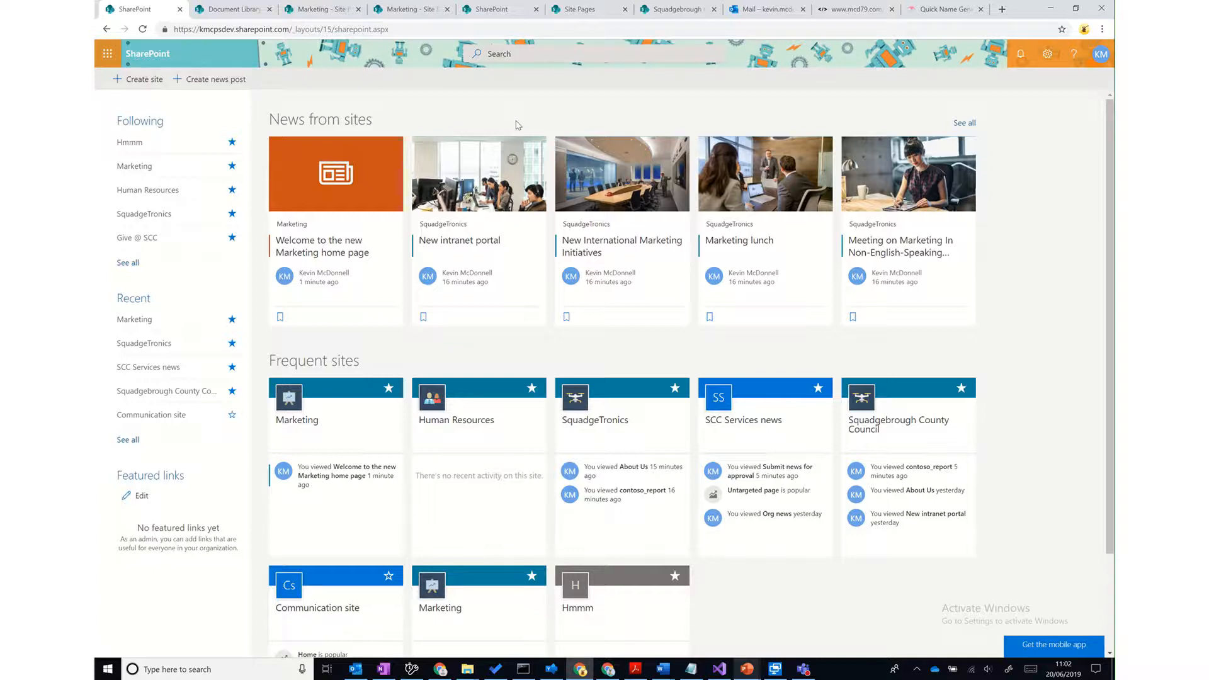
- Create a new communication site named MarketingNews
left_click(154, 81)
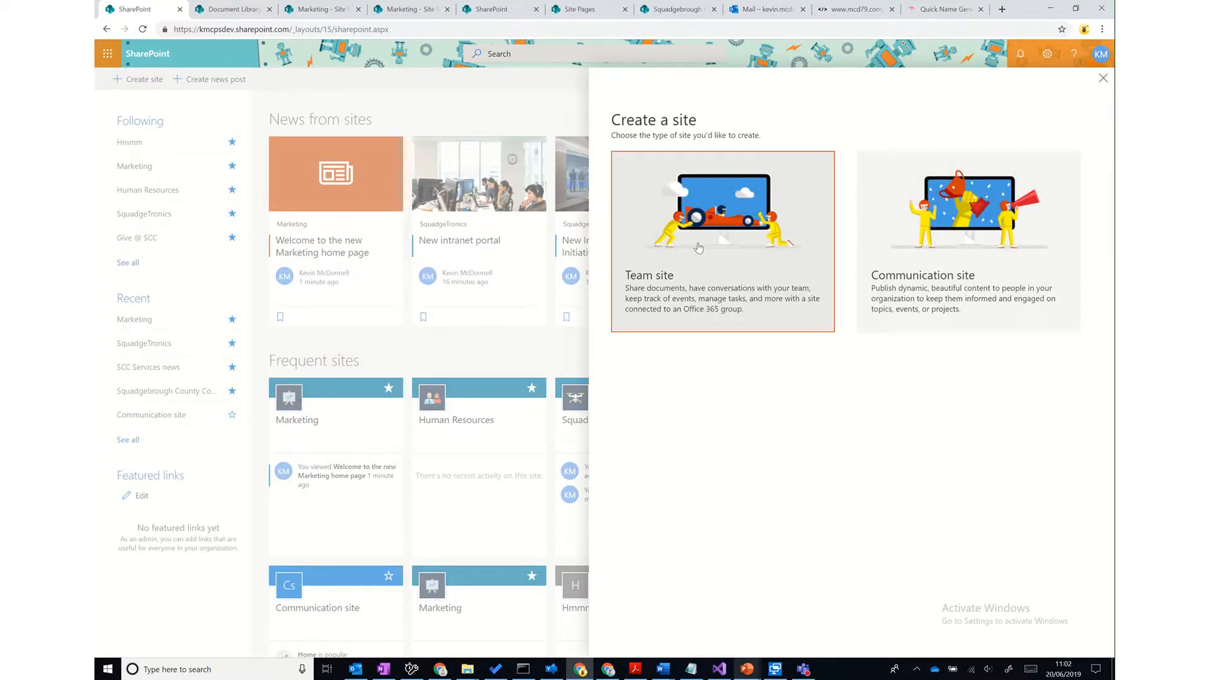
left_click(965, 264)
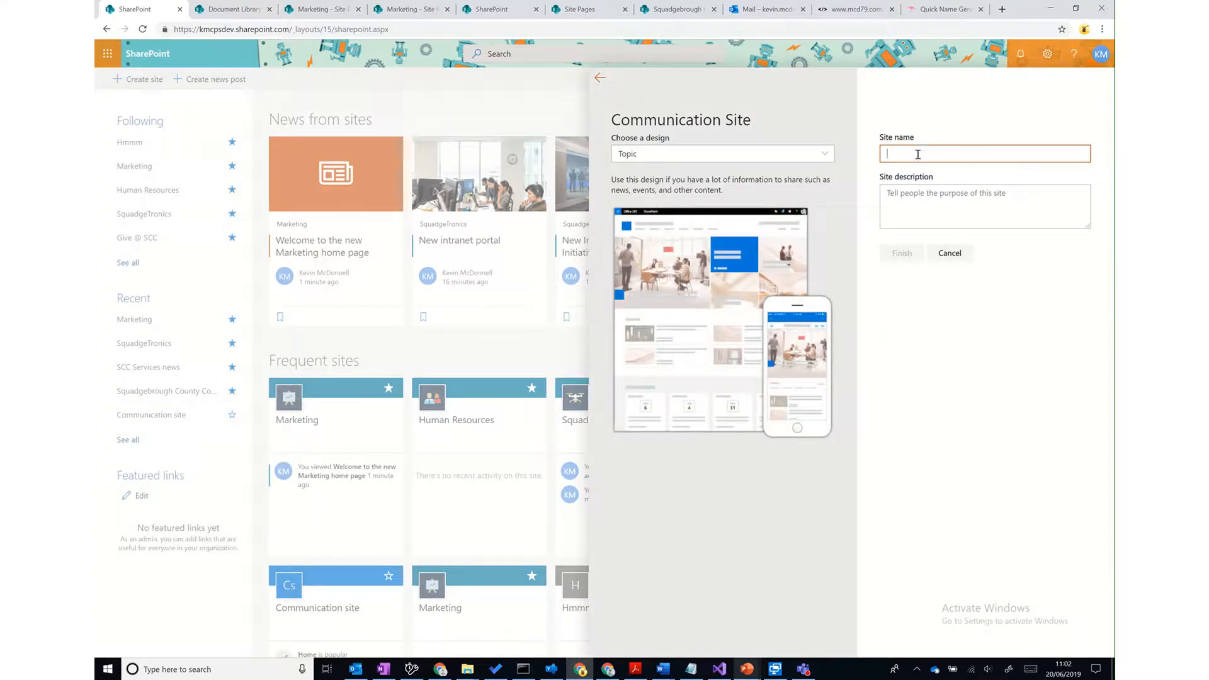
type("Marketing")
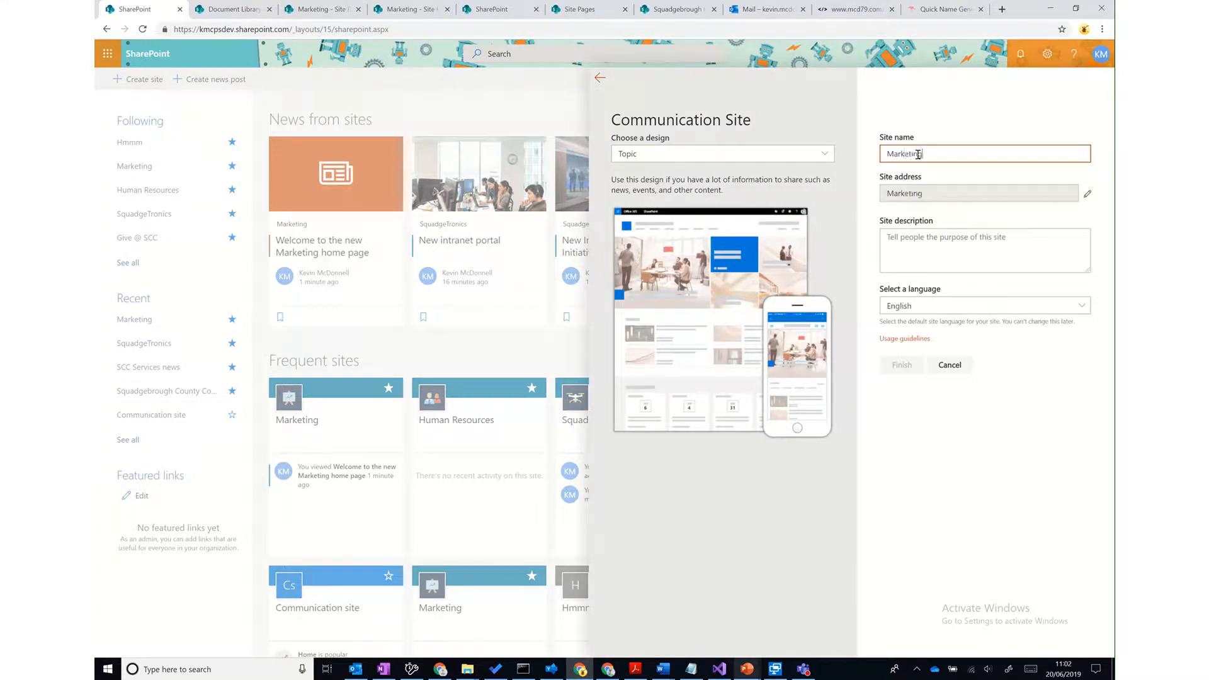
type("News")
left_click(899, 395)
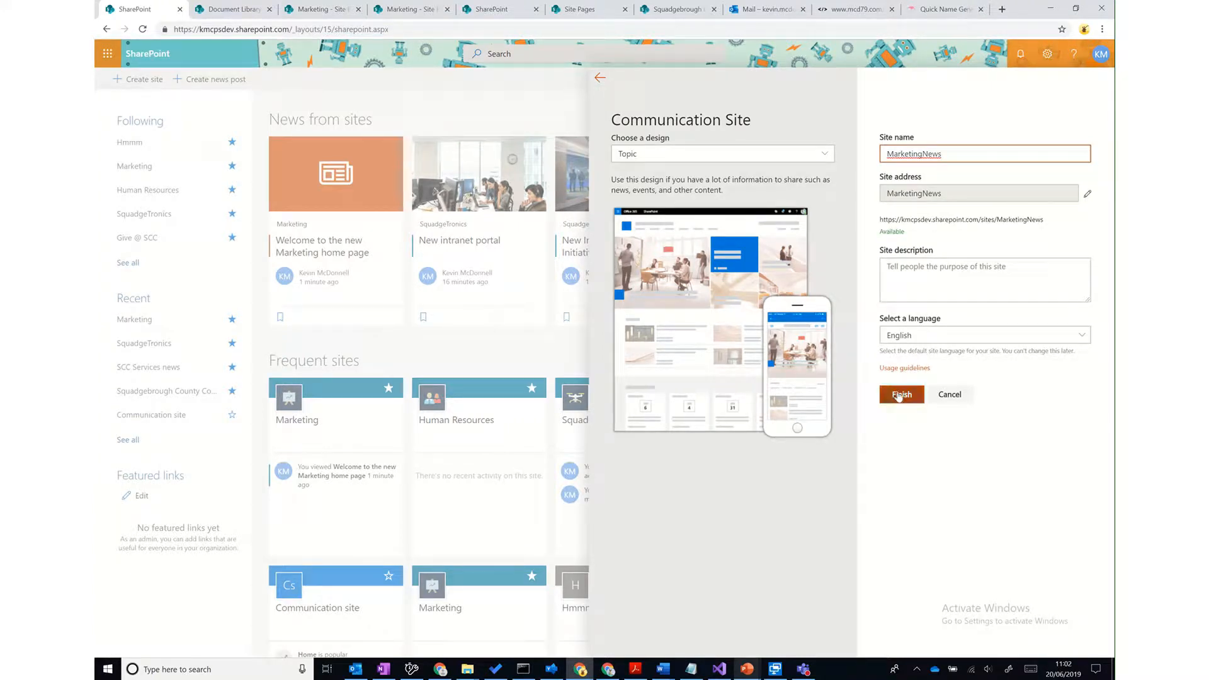
left_click(899, 395)
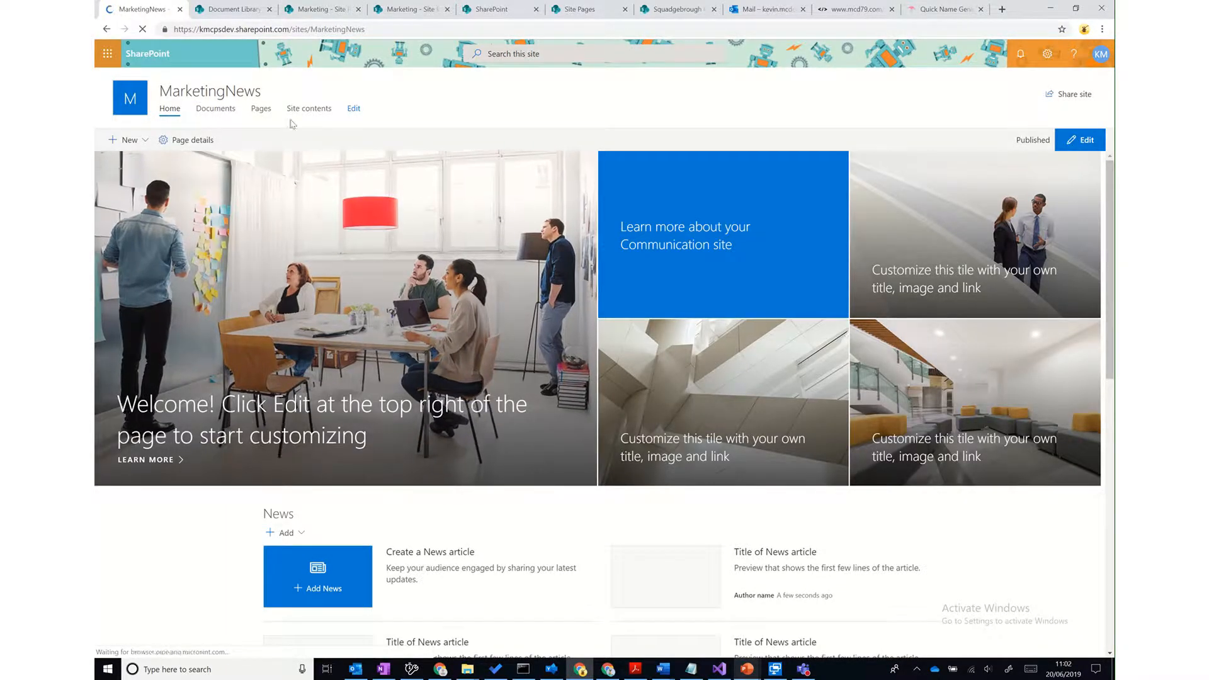
- Enable audience targeting in the Site Pages library settings, then return to the MarketingNews home page
left_click(262, 112)
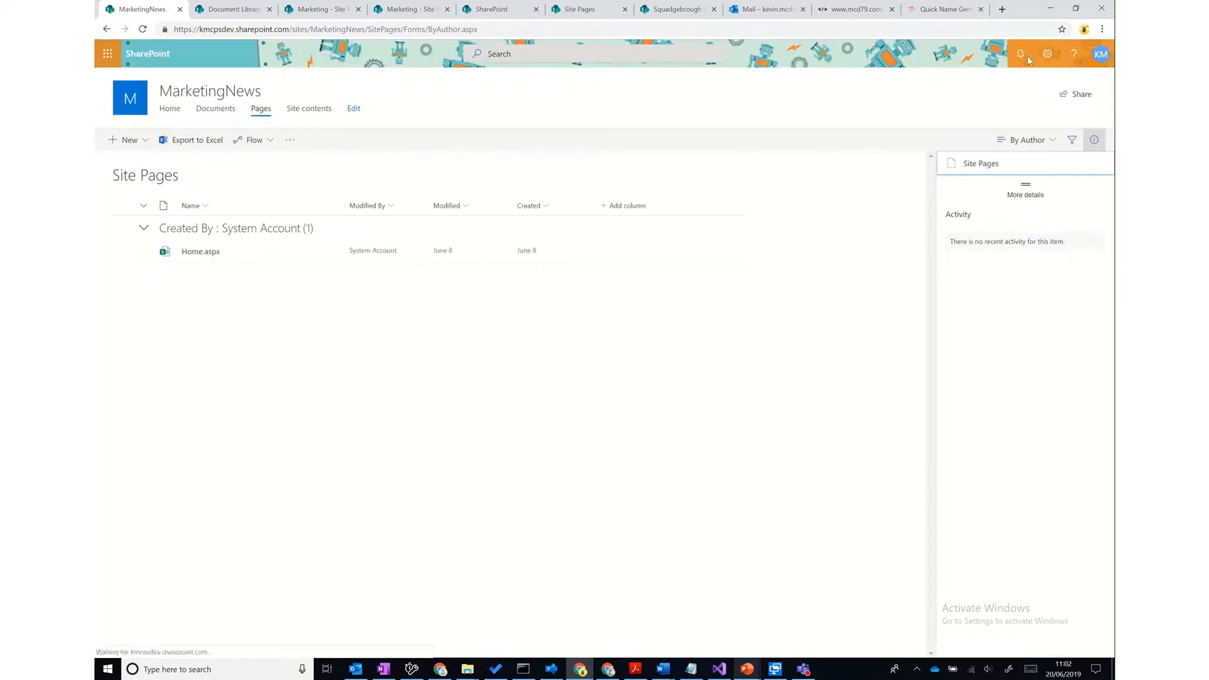
left_click(1046, 57)
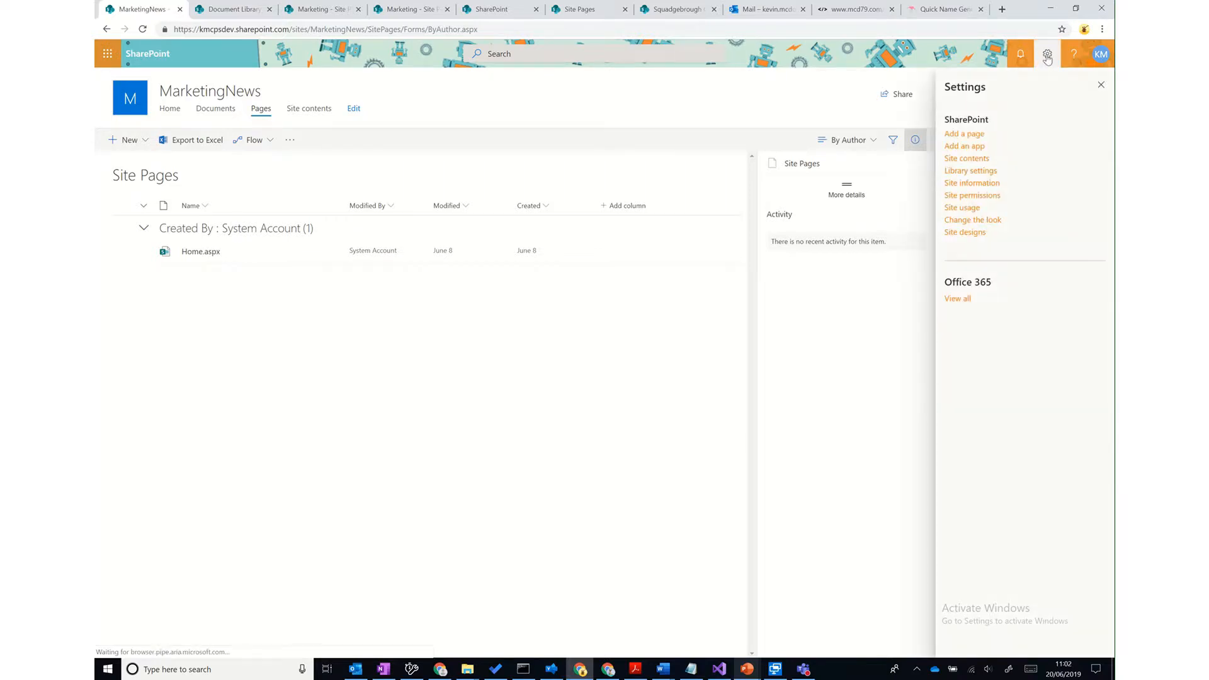
left_click(971, 171)
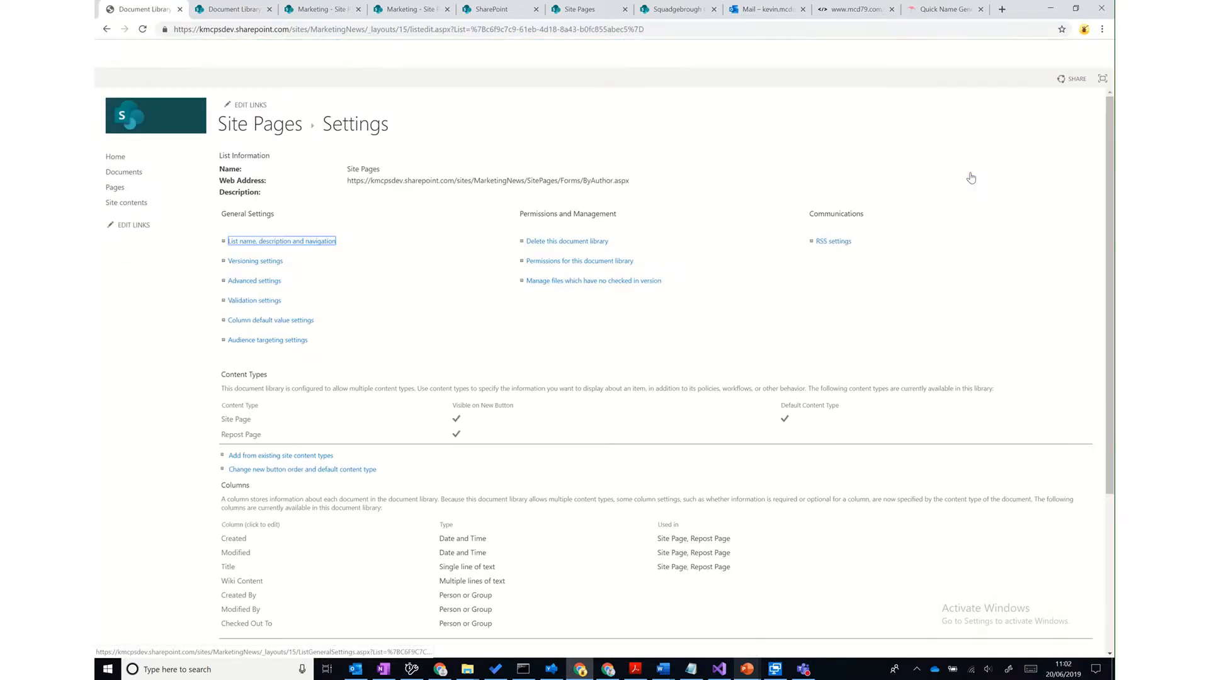
left_click(280, 340)
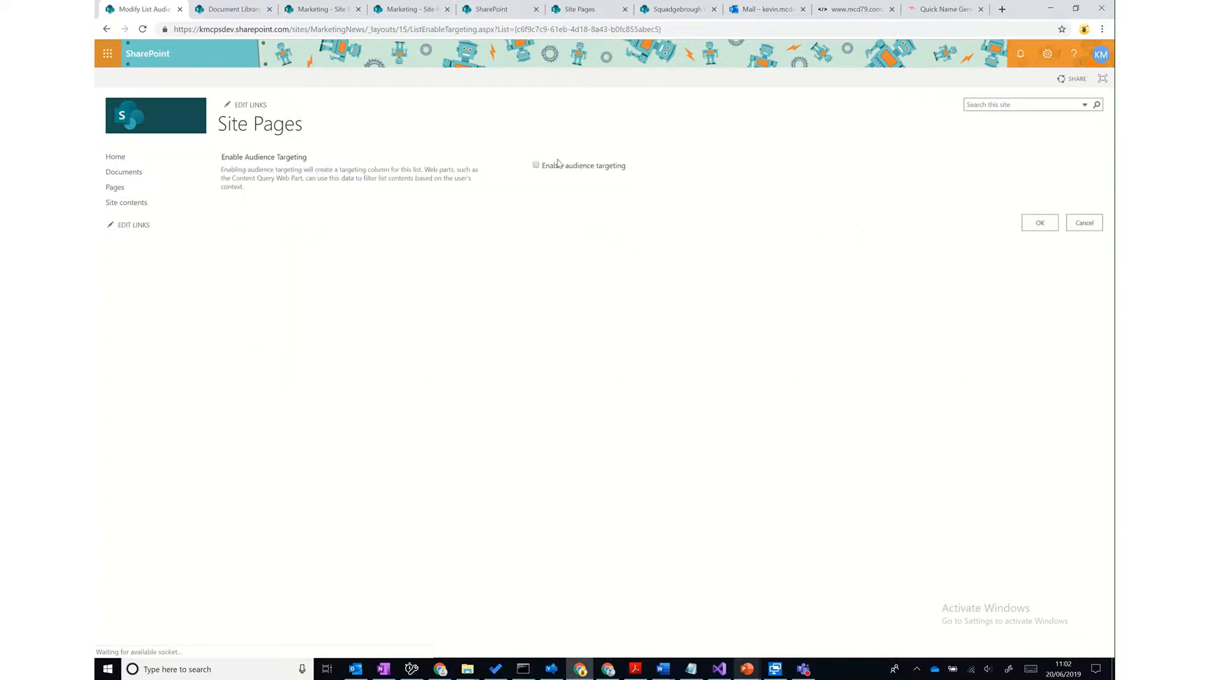
left_click(537, 165)
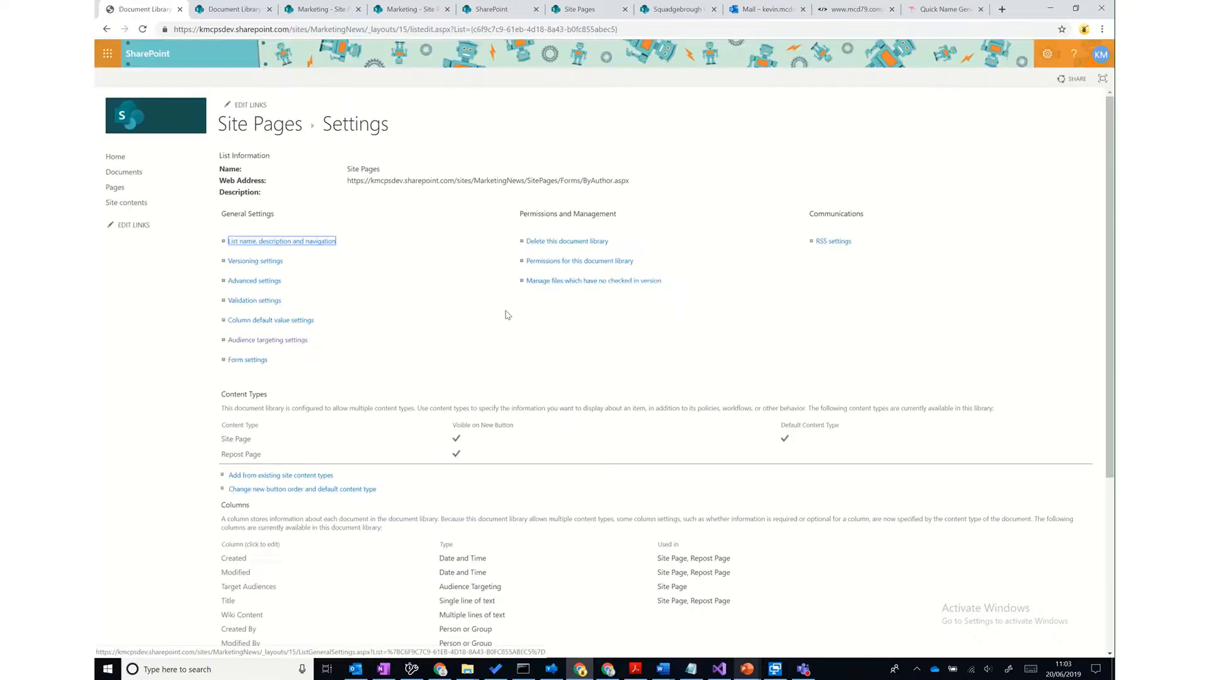
left_click(117, 159)
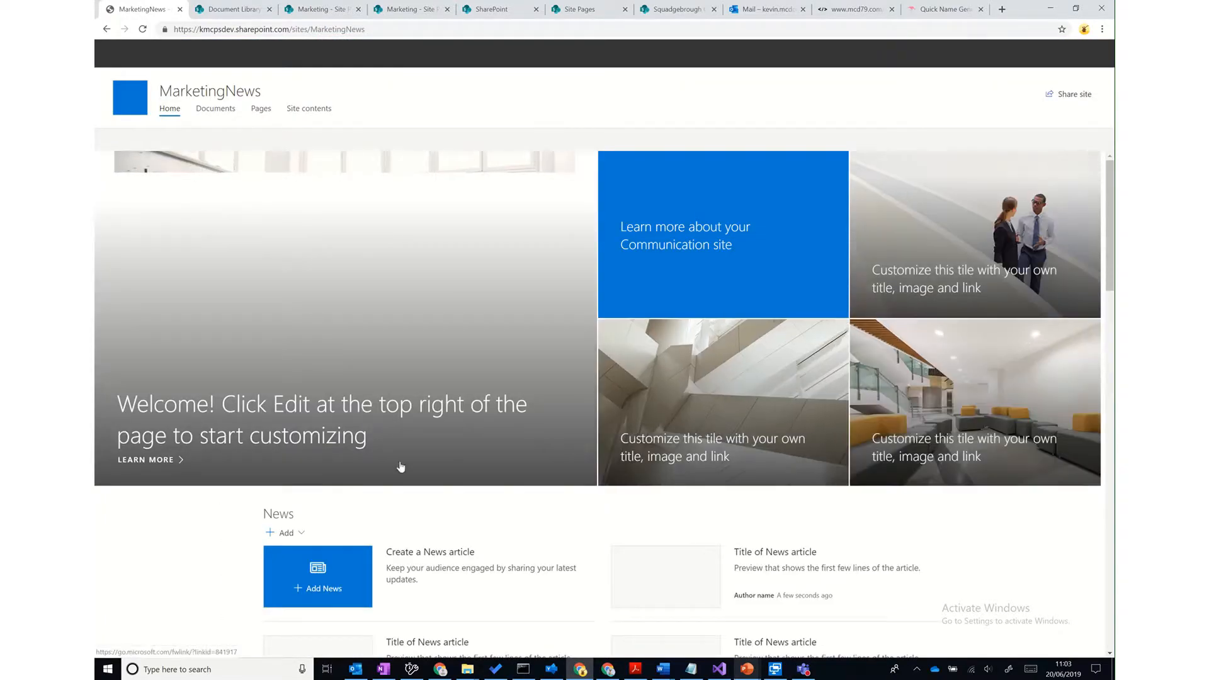
- Start a news post titled 'Welcome to the Marketing News site'
left_click(285, 533)
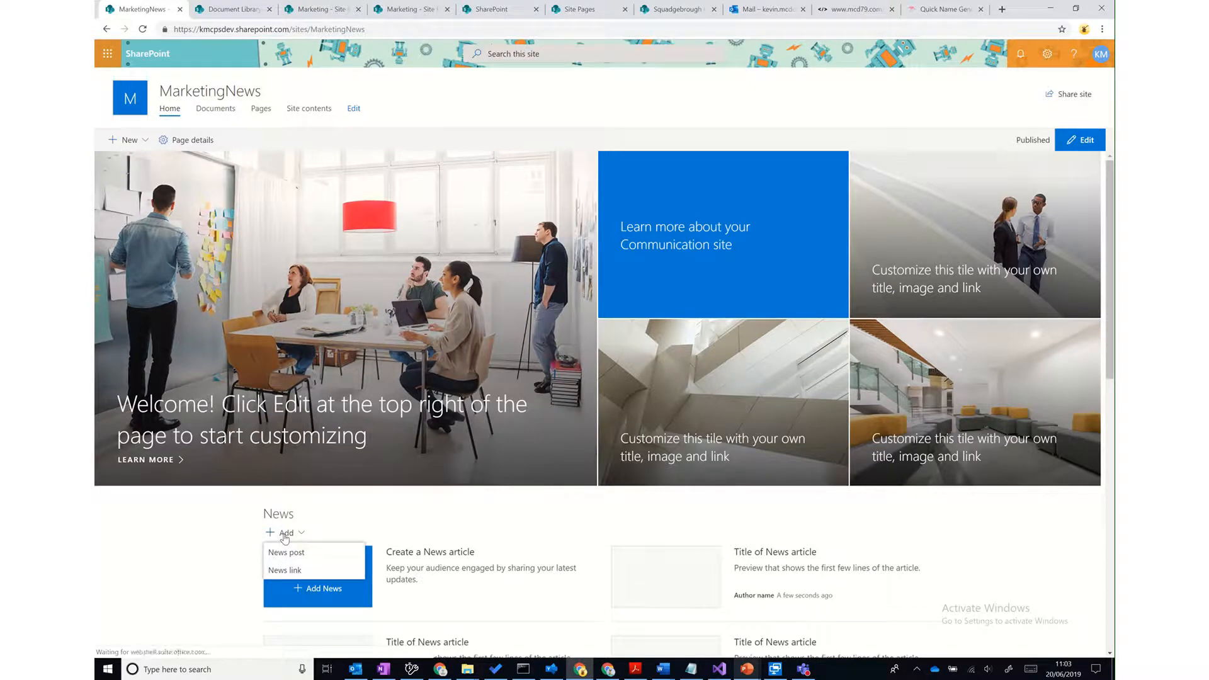
left_click(287, 552)
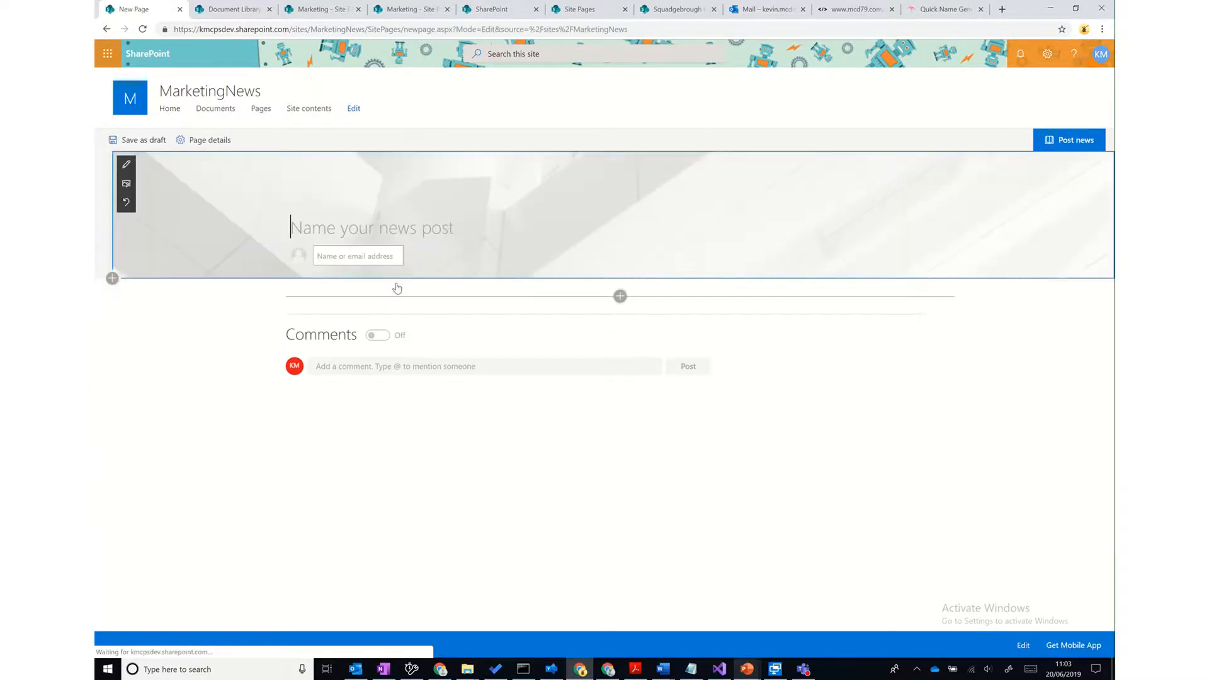
type("Welcome t")
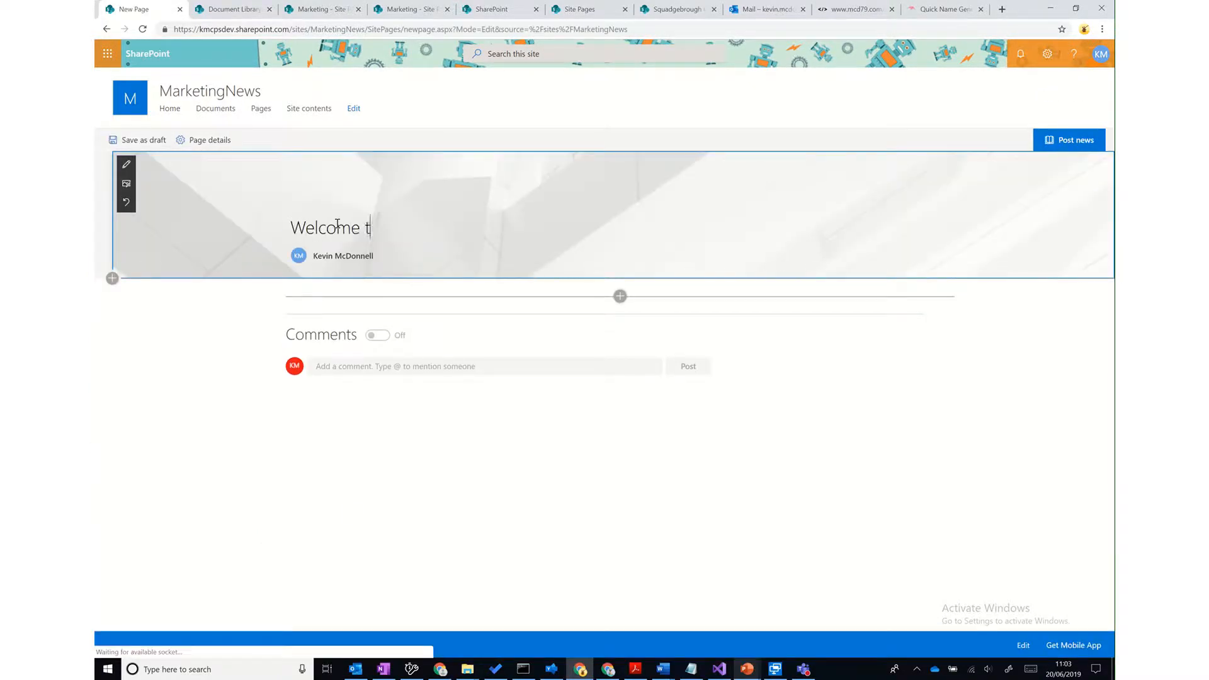
type("o the Marketing Ne")
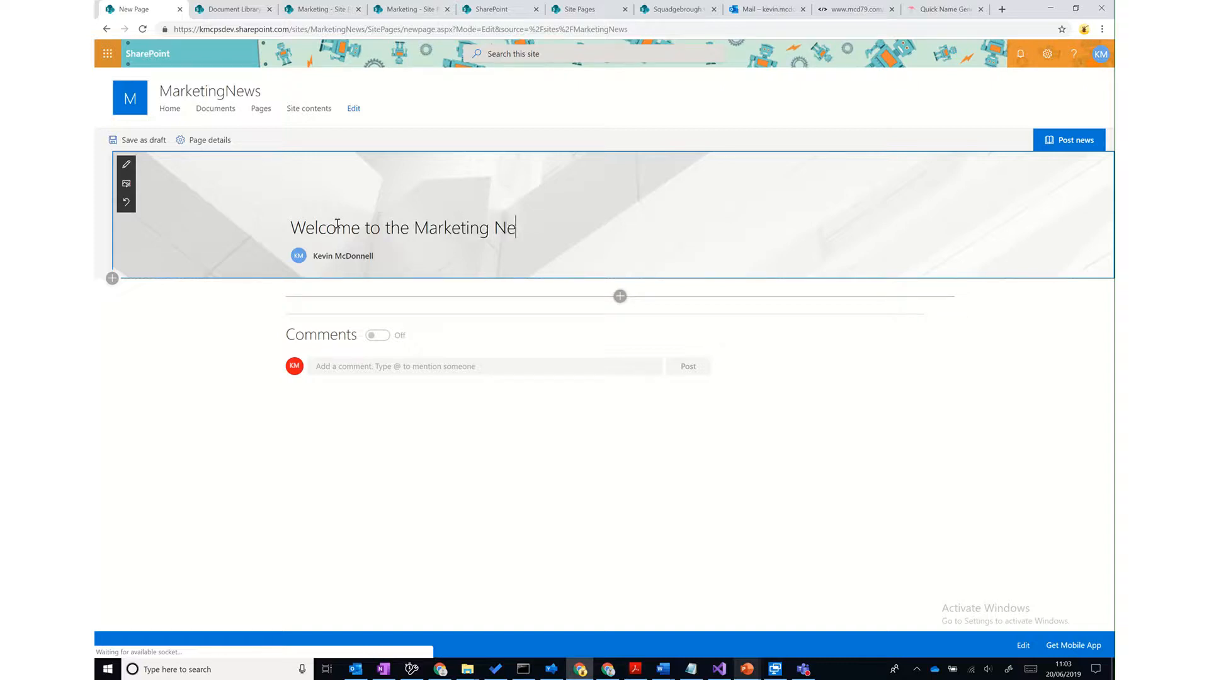
type("ws site")
- Add a text section reading 'For all the latest dews from the Marketing department.' and post the news
left_click(619, 296)
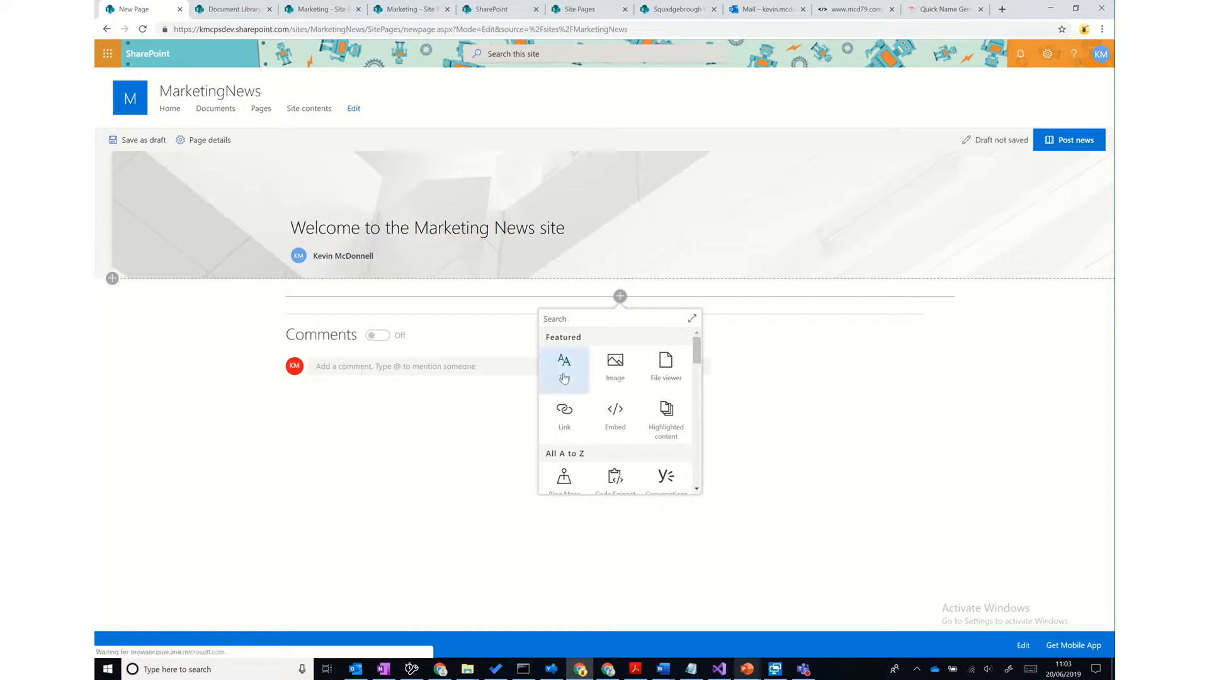
left_click(564, 377)
left_click(359, 307)
type("F")
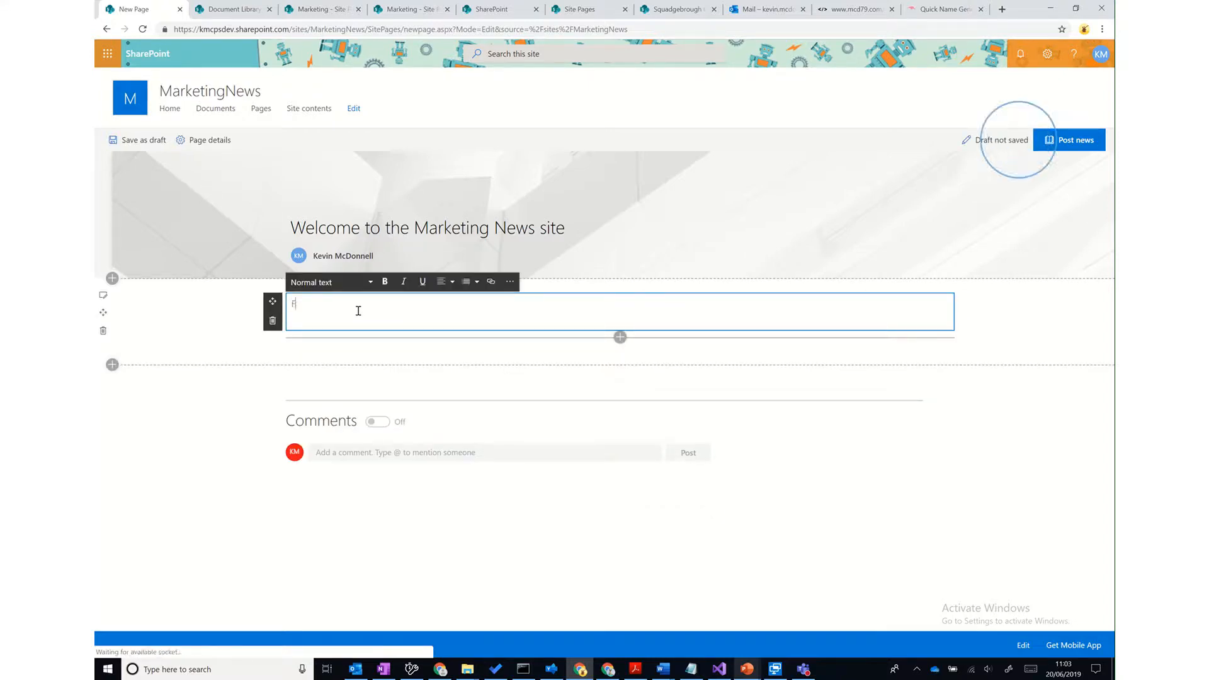
type("or all the latest d")
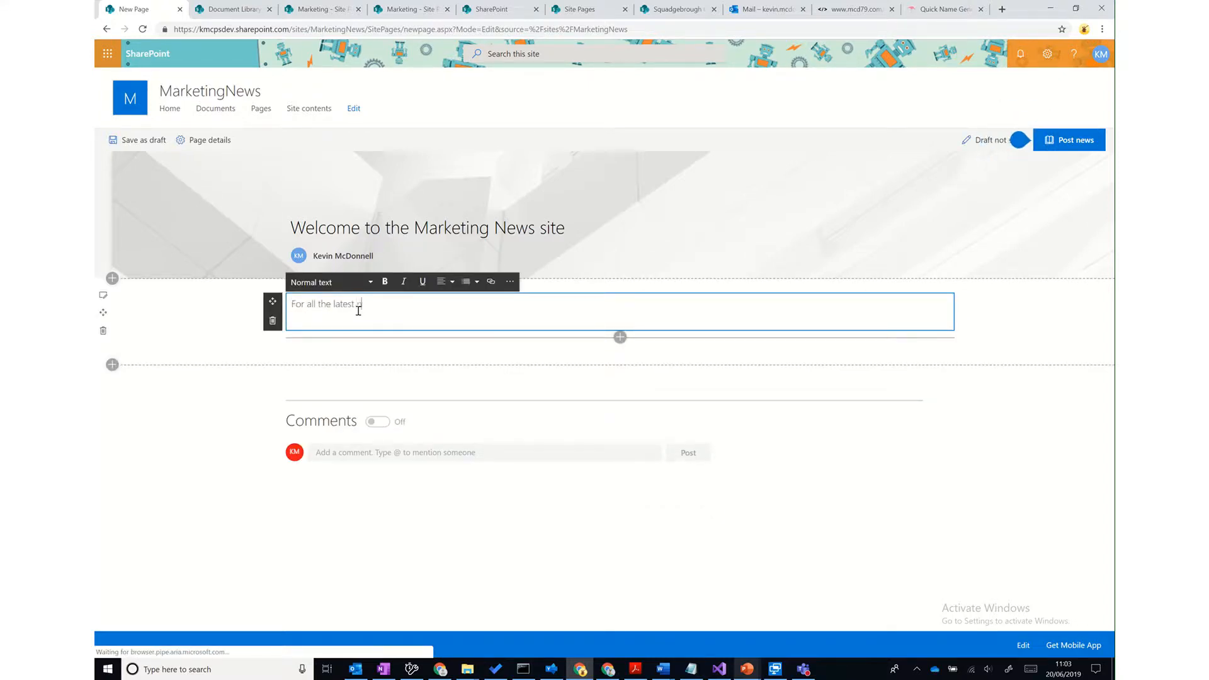
key("BackSpace")
type("news from the Mark")
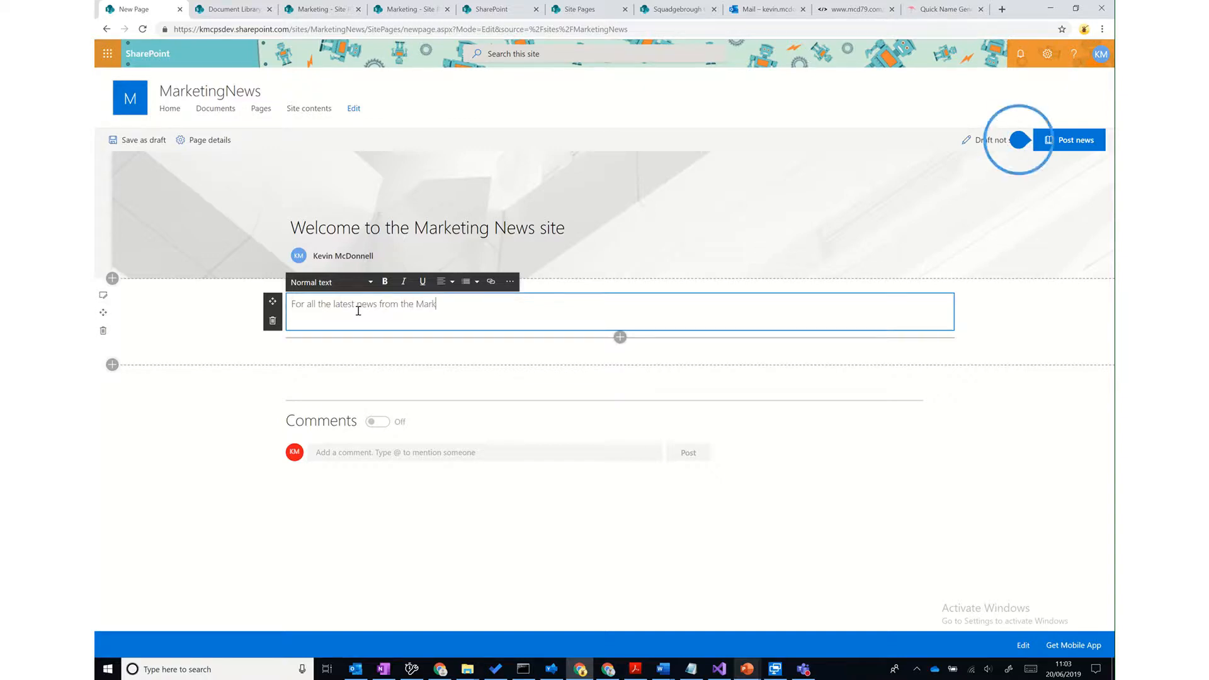
type("eting department.")
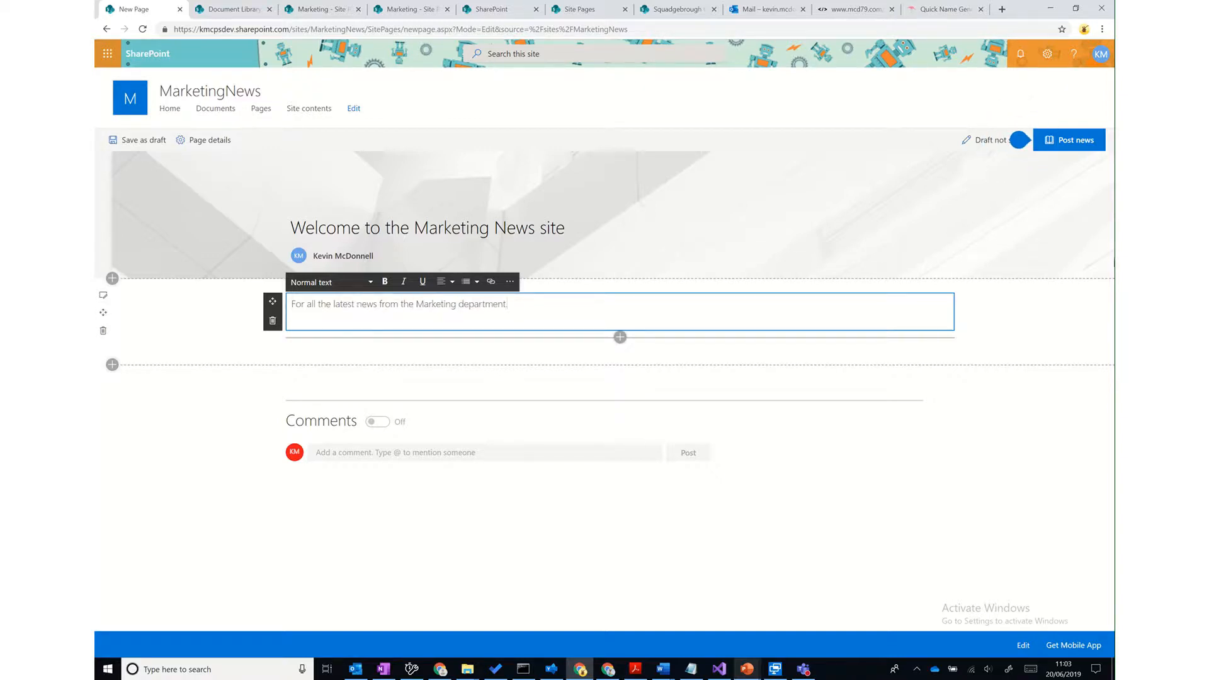
left_click(1082, 144)
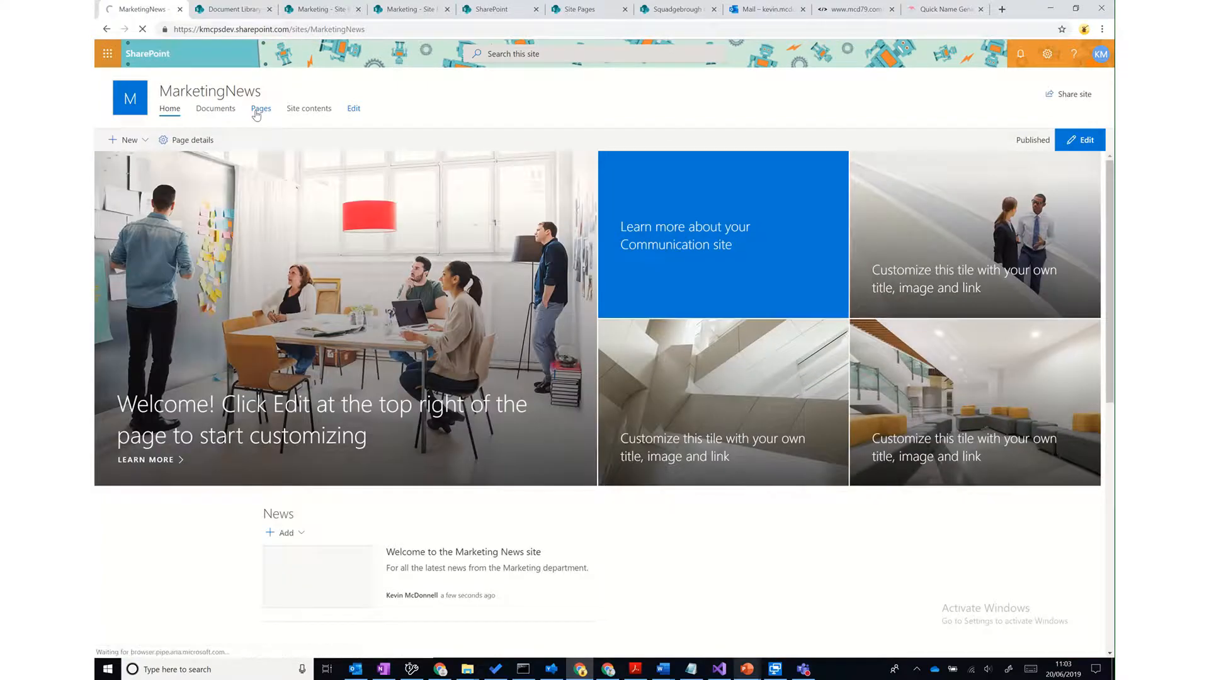
- From Pages, open the Welcome page's properties for editing and place the cursor in Target Audiences
left_click(257, 114)
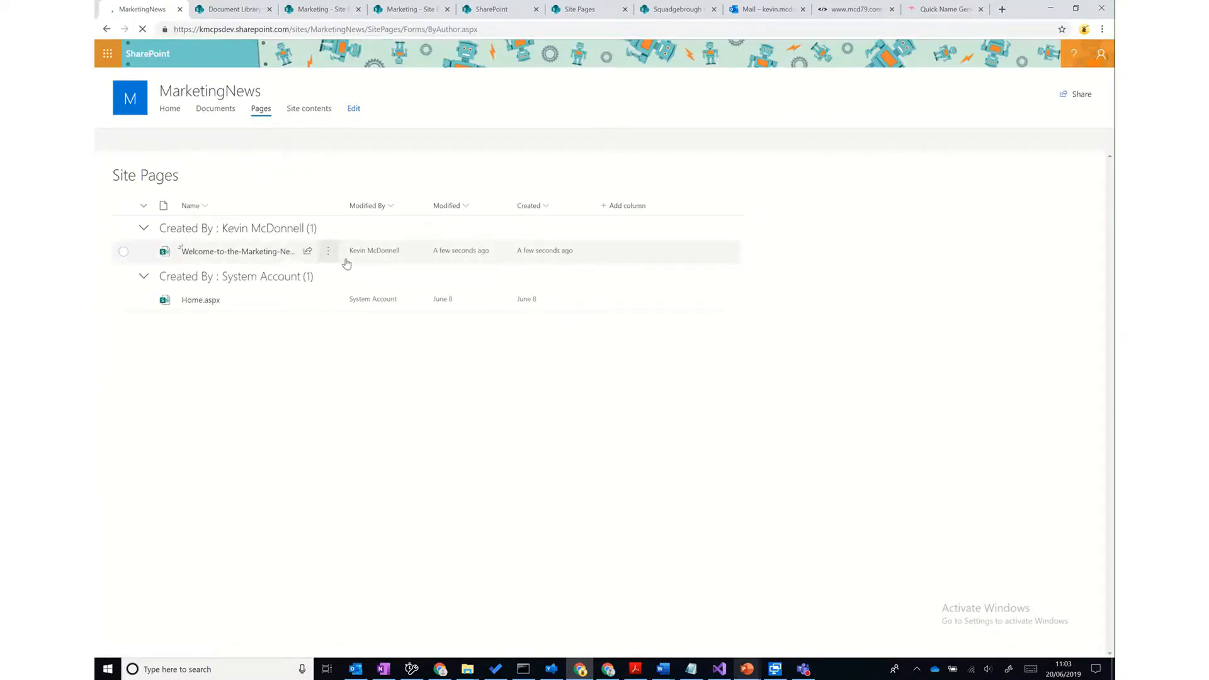
left_click(328, 252)
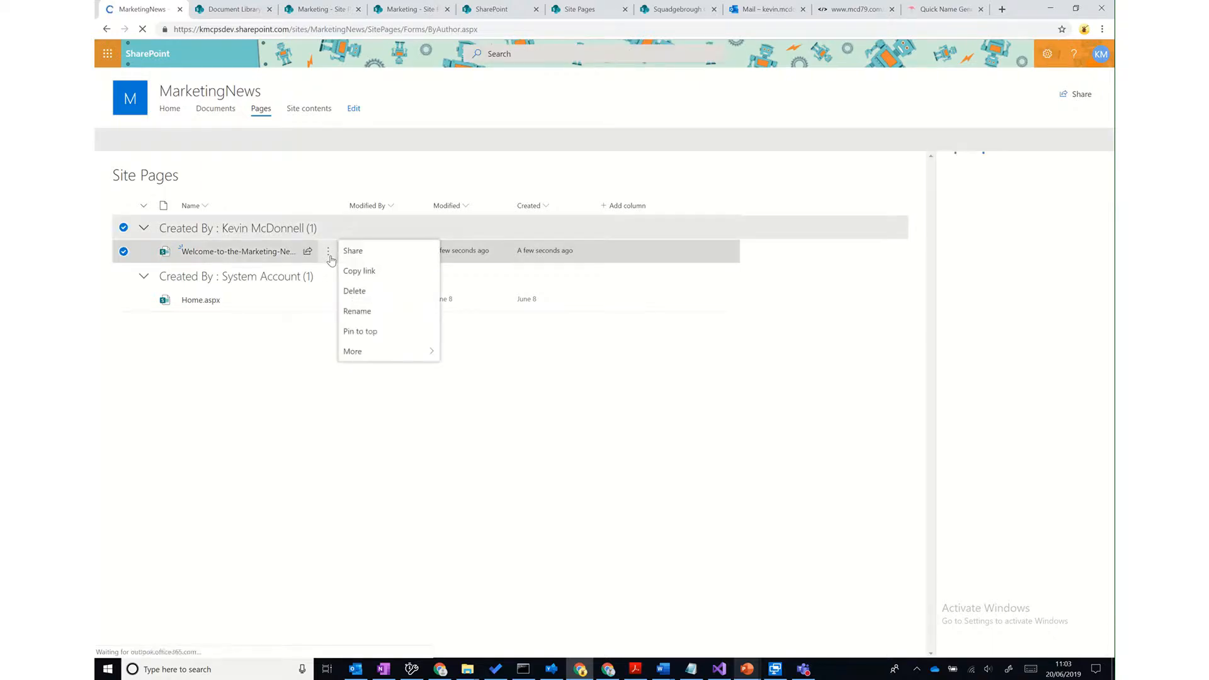
left_click(385, 390)
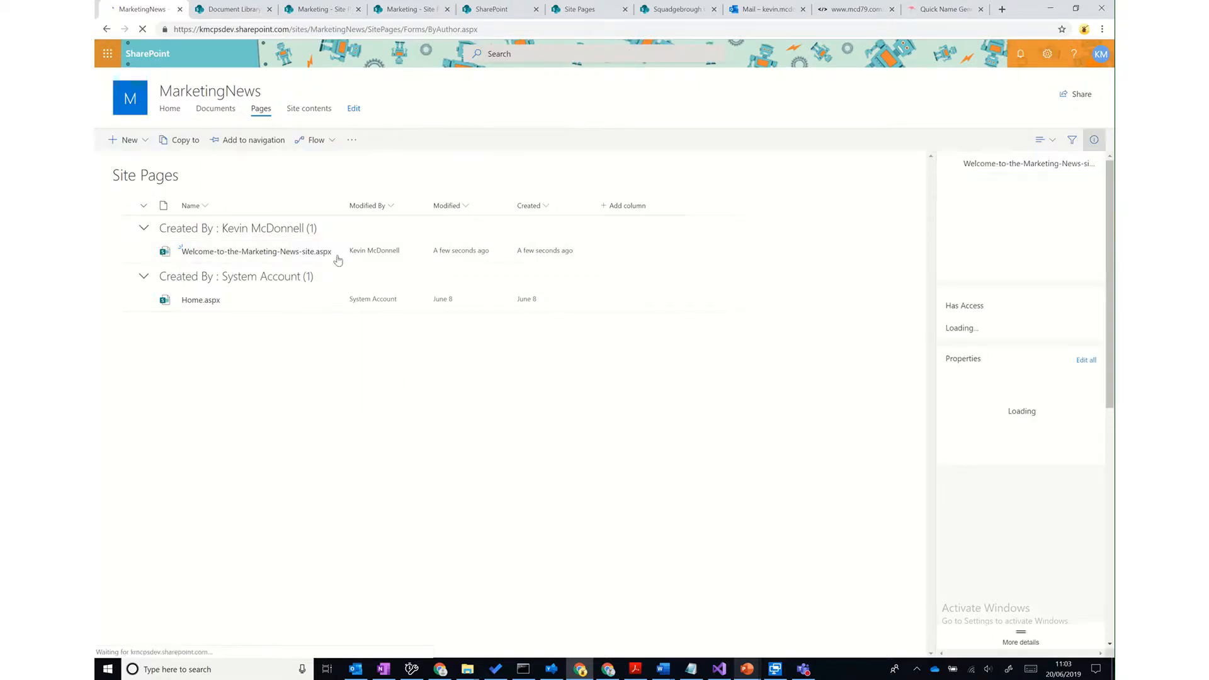
left_click(334, 255)
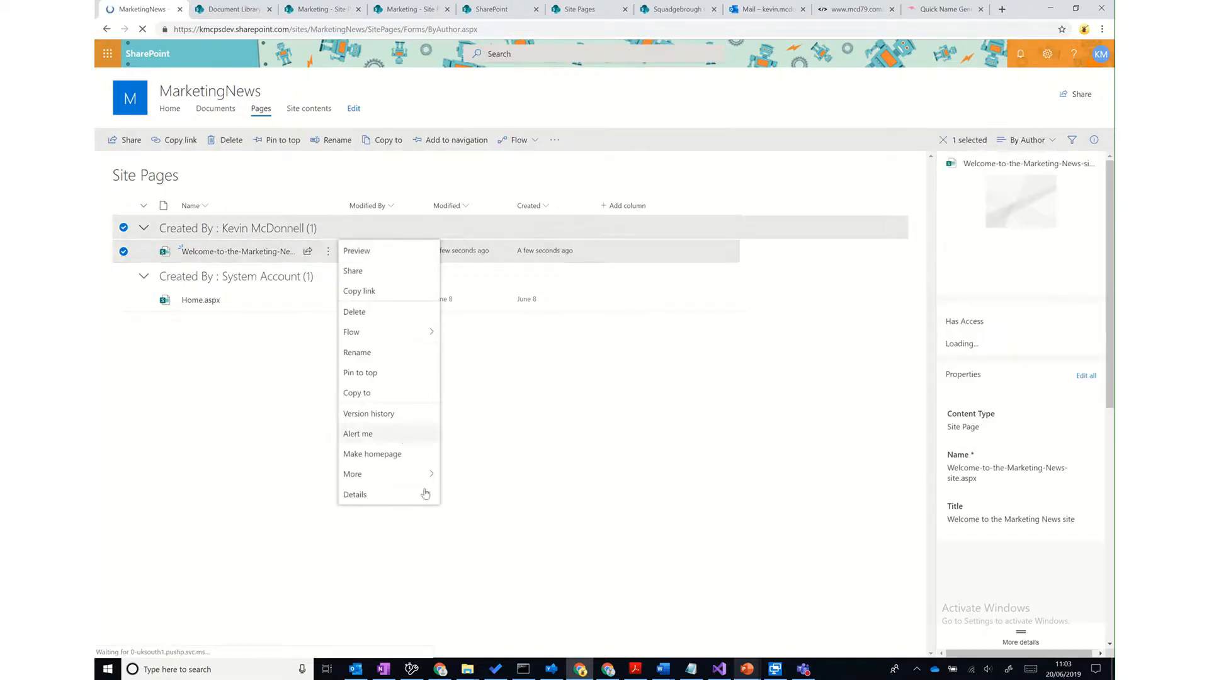
mouse_move(425, 479)
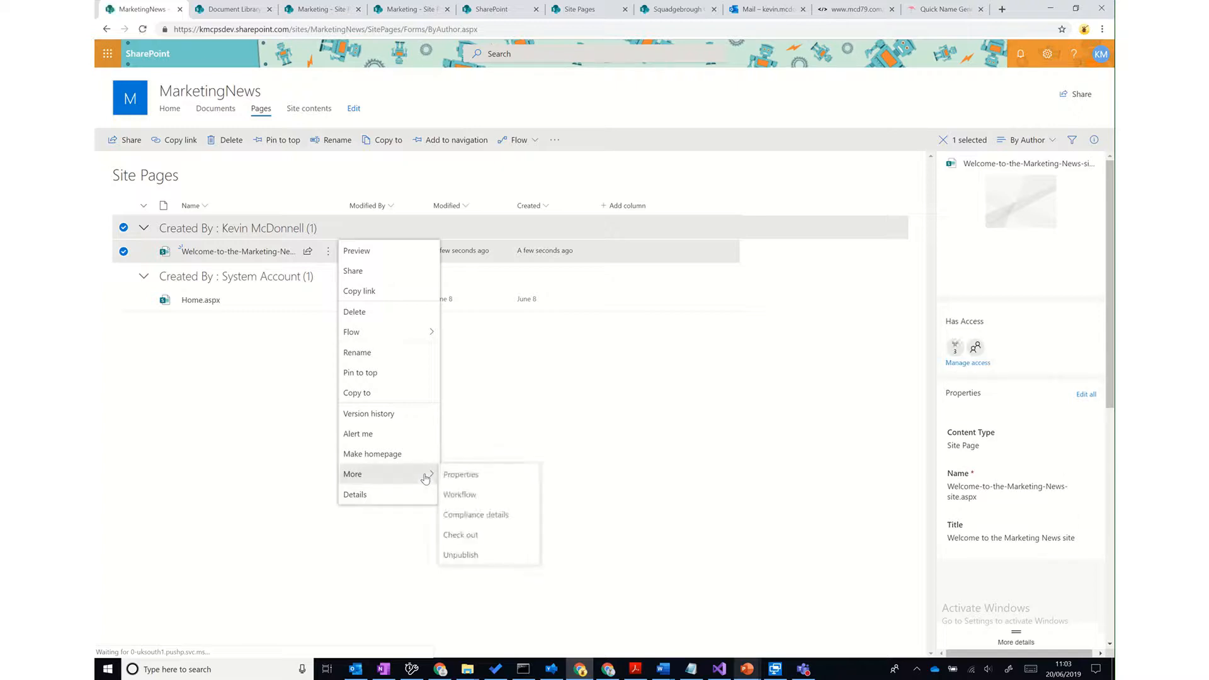
left_click(479, 477)
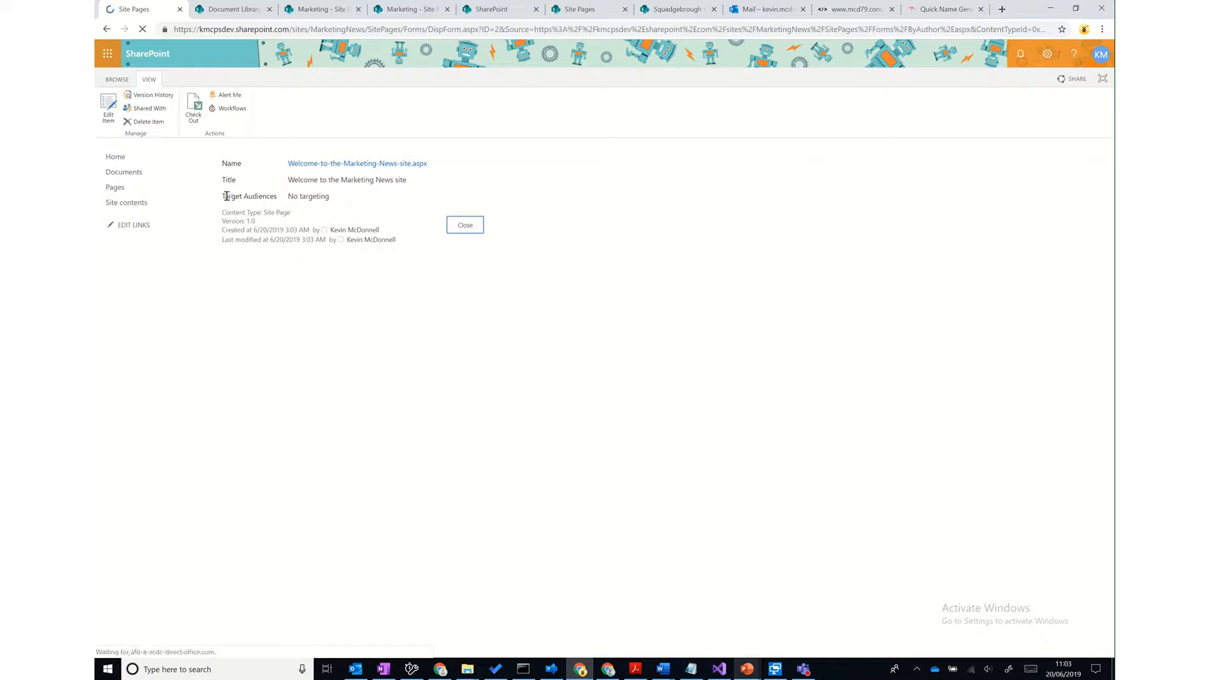
left_click_drag(225, 197, 340, 202)
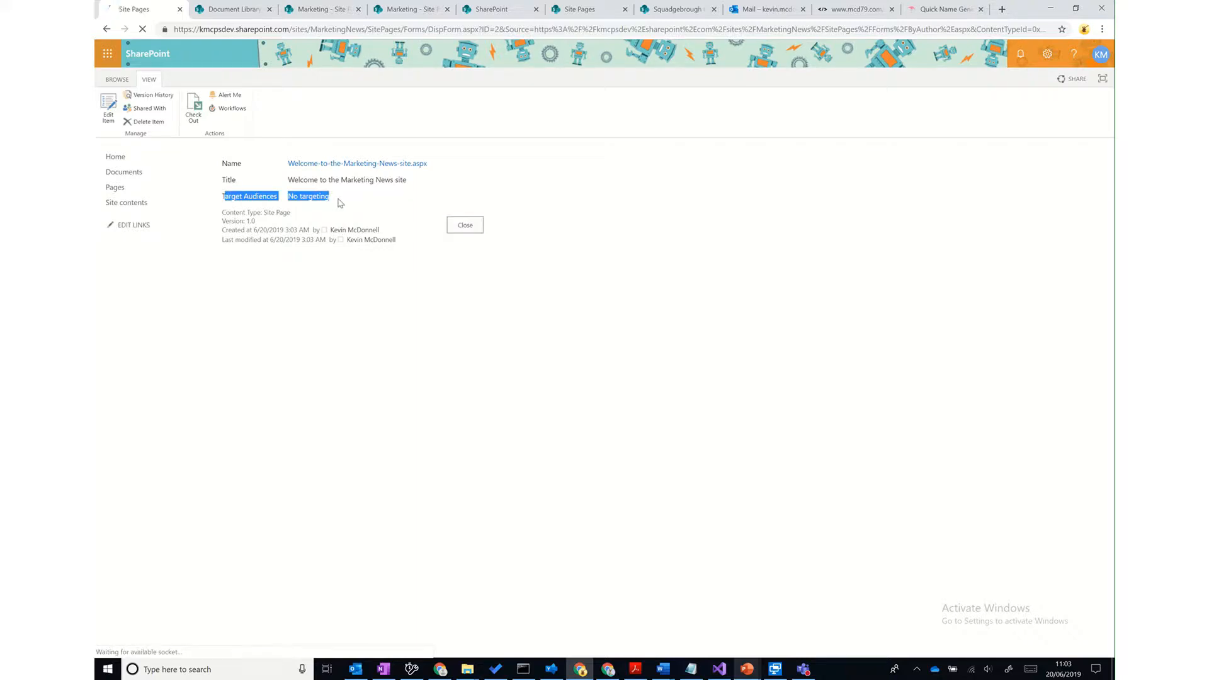
left_click(341, 203)
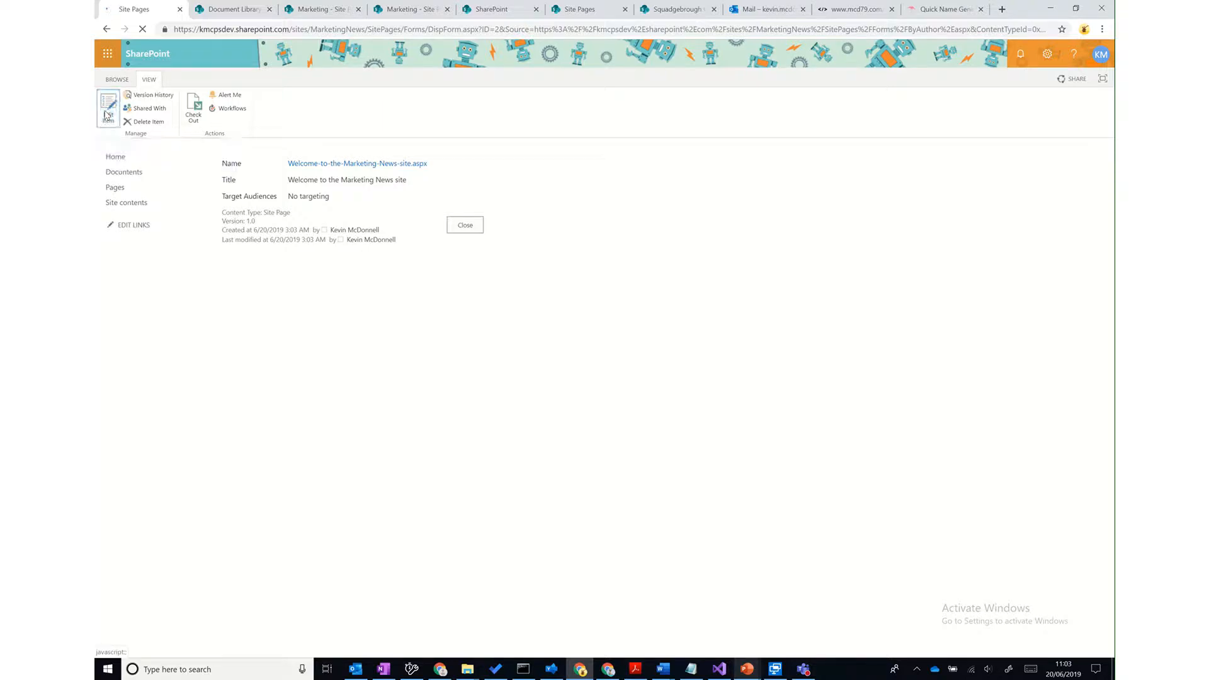
left_click(357, 230)
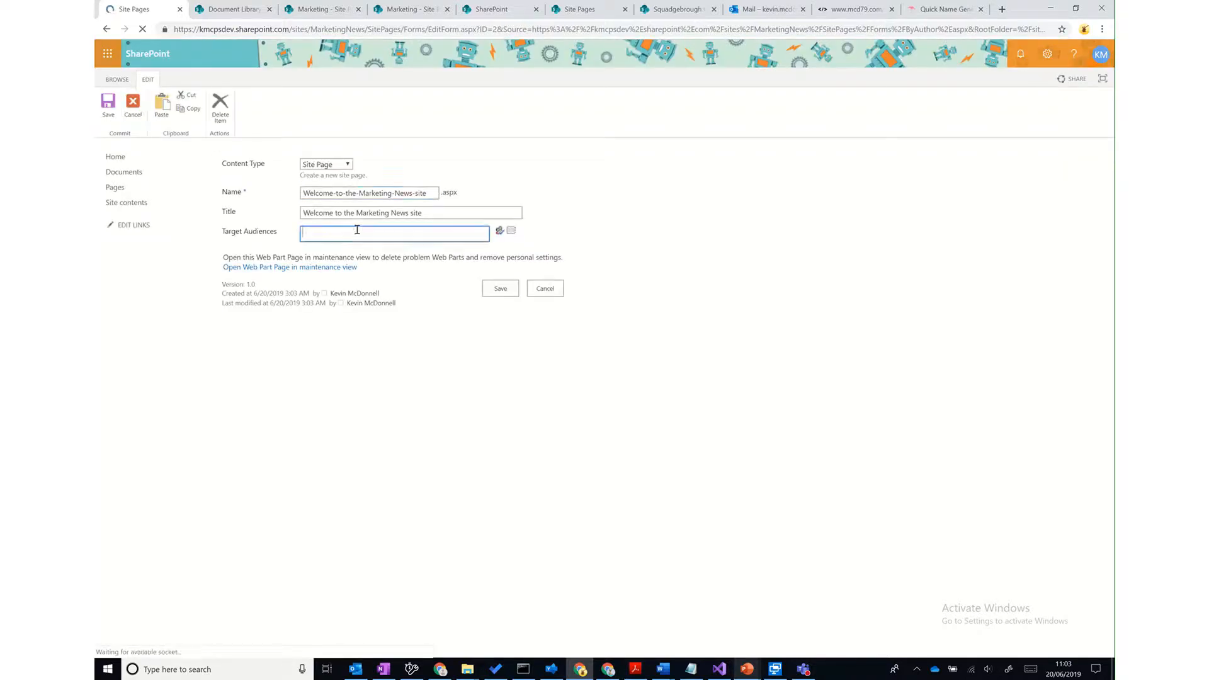
- In the audience picker, search SharePoint Groups for 'Members', then for 'Marketing News'
left_click(510, 231)
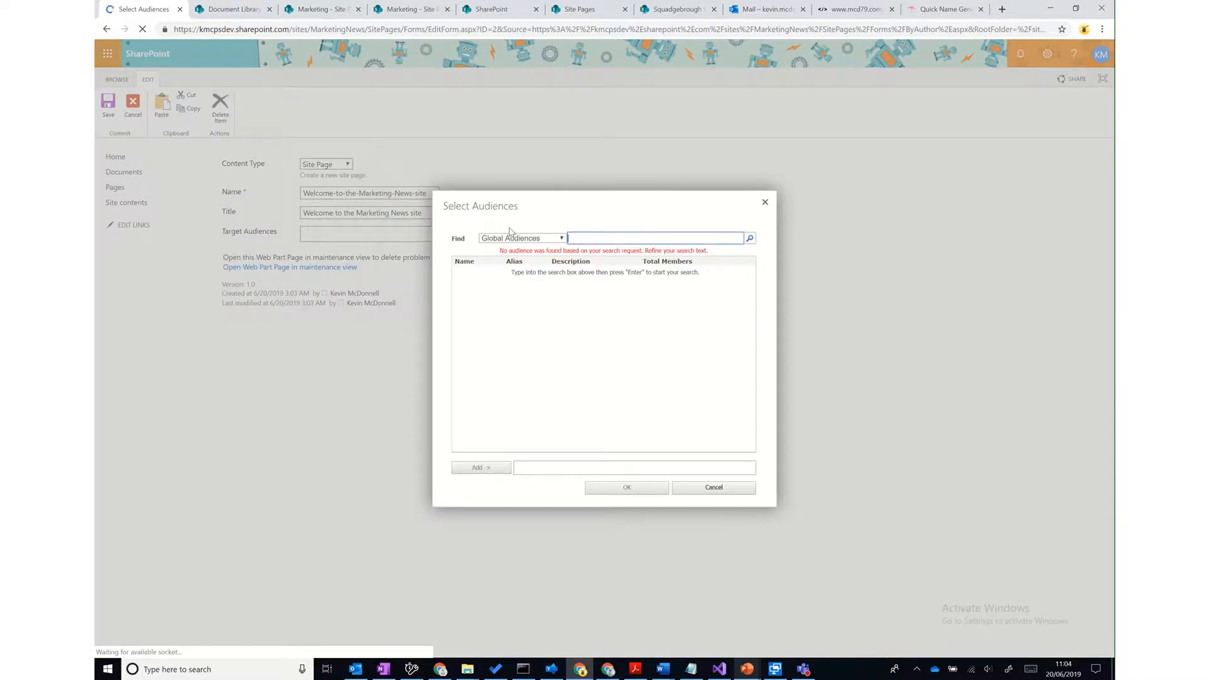
left_click(555, 241)
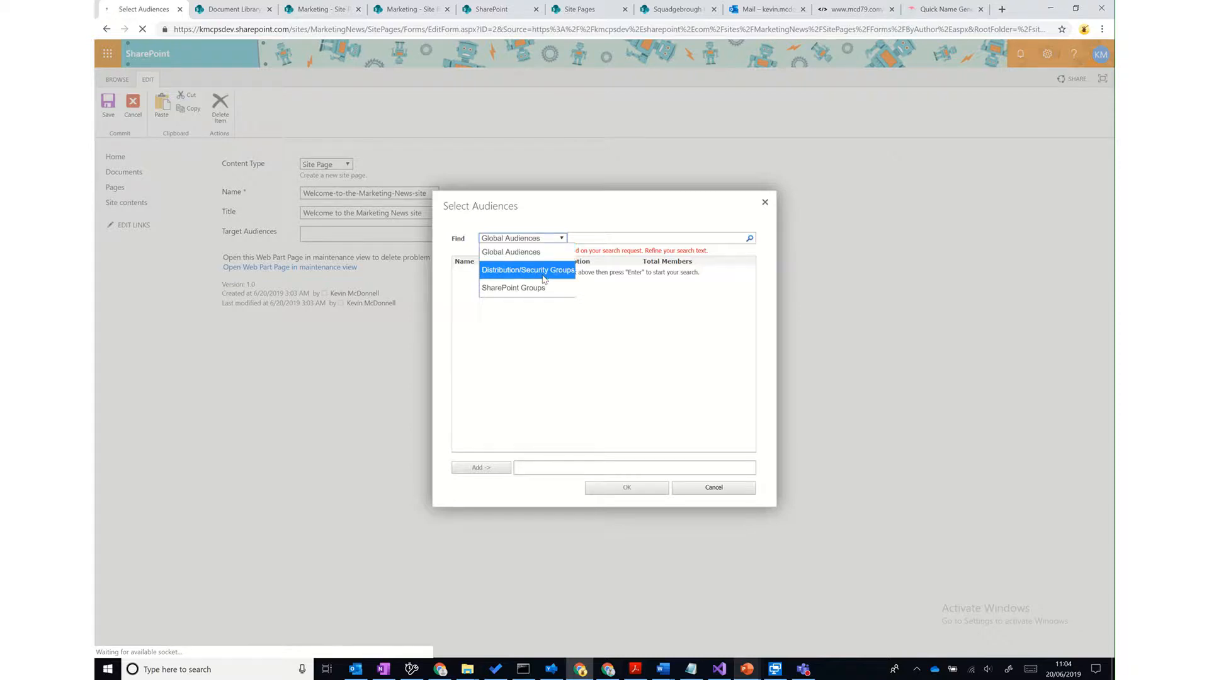
left_click(545, 288)
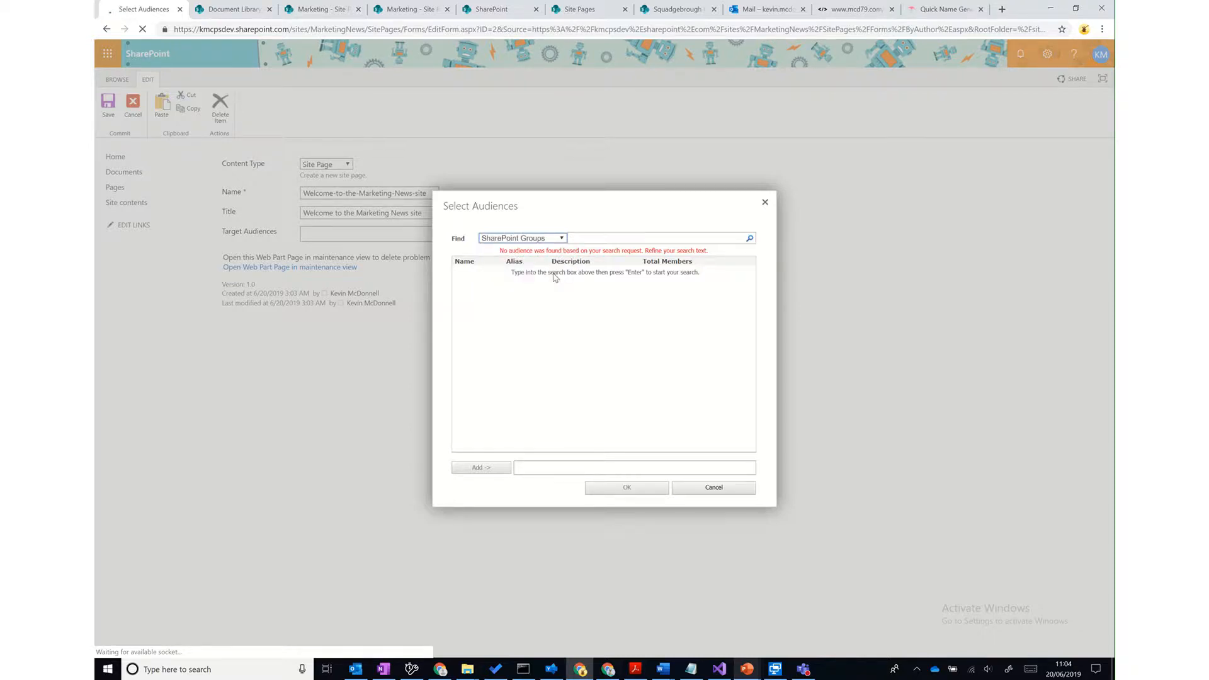
left_click(602, 236)
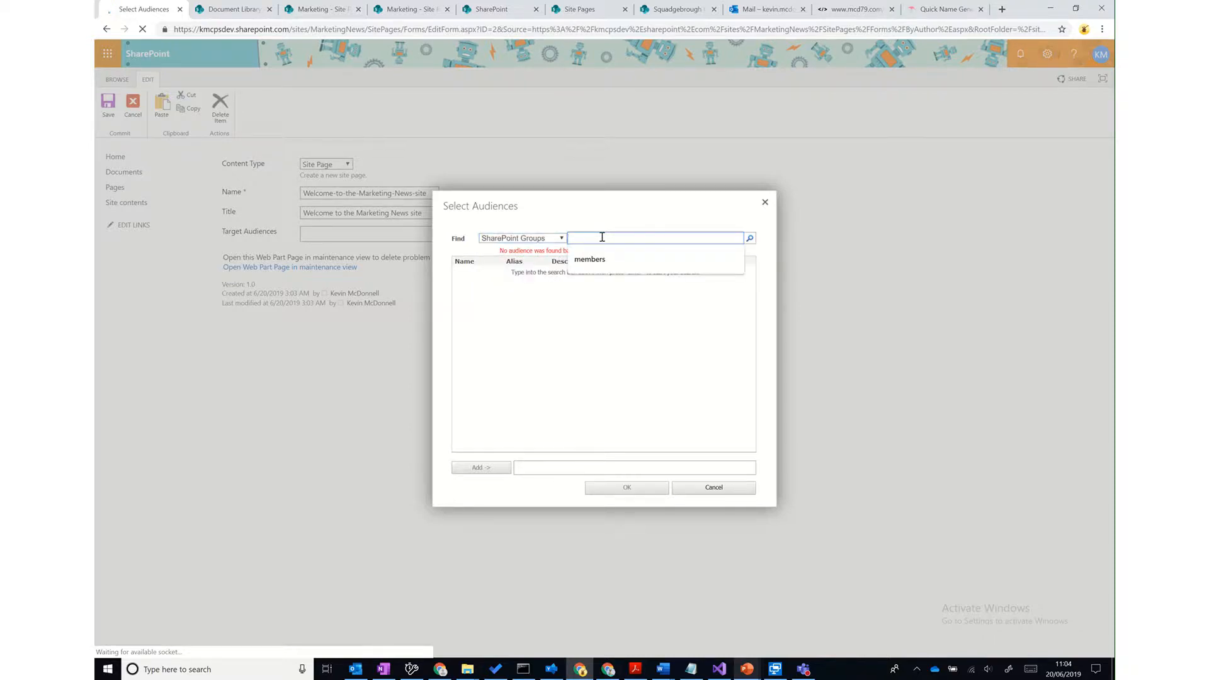
type("Members")
key("Return")
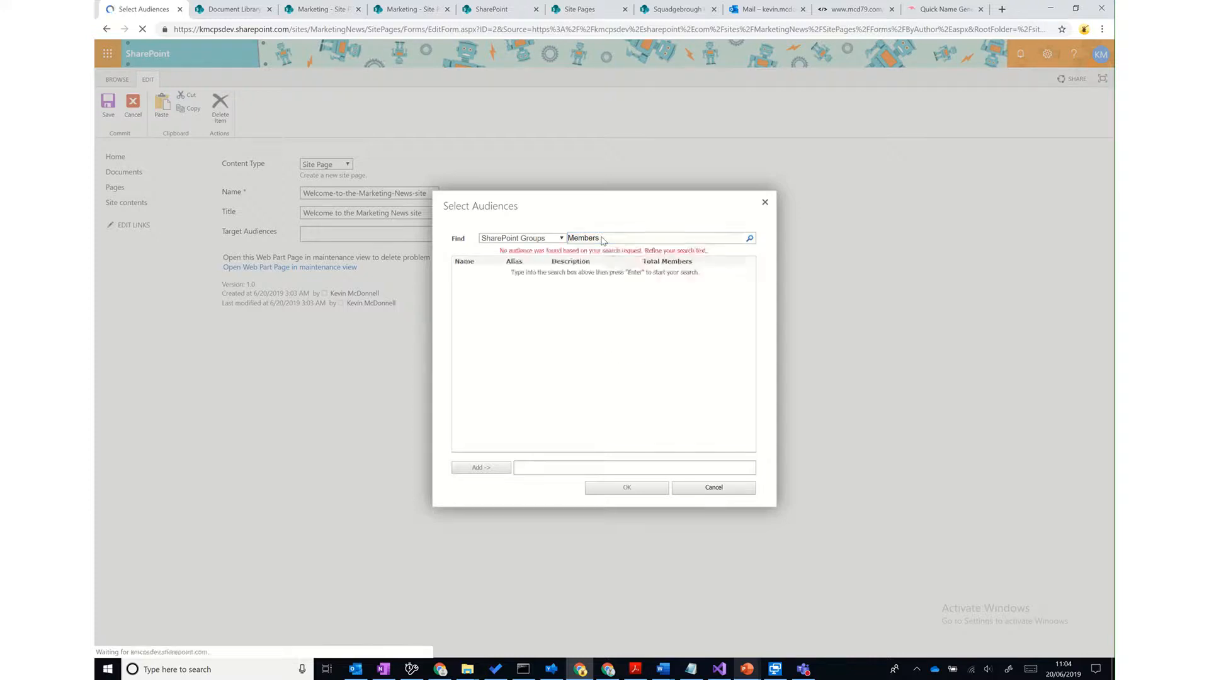
left_click(636, 239)
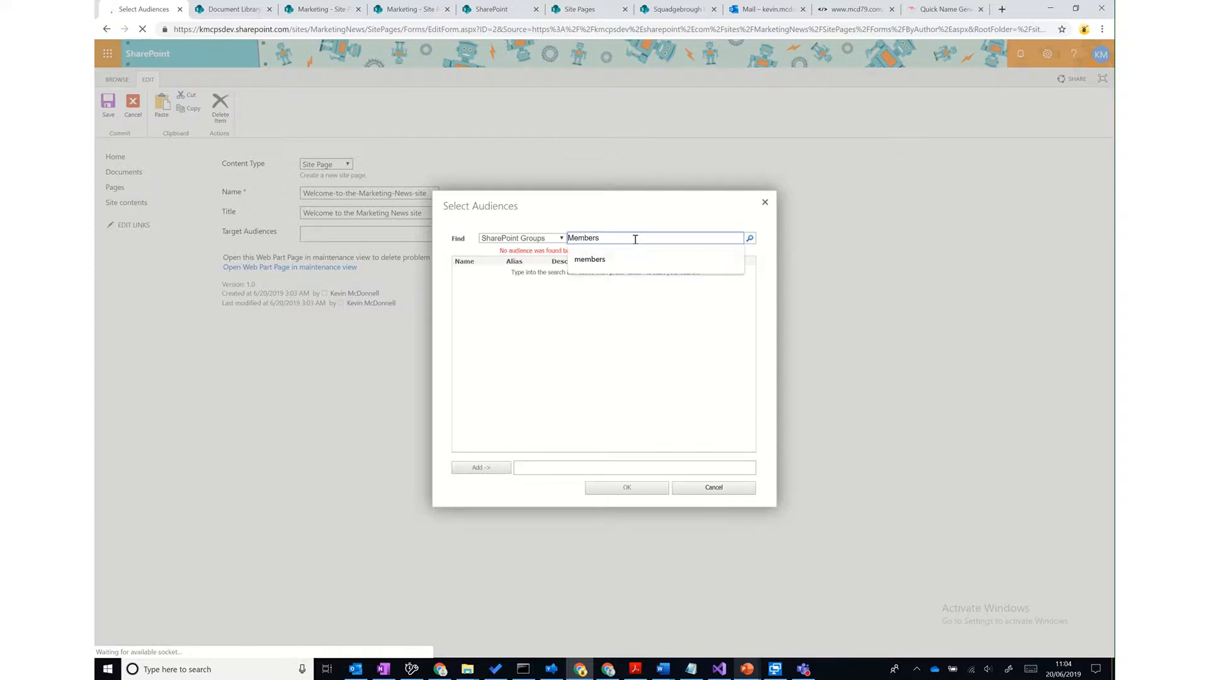
key("BackSpace")
key("BackSpace")
key("BackSpace")
key("BackSpace")
key("BackSpace")
key("BackSpace")
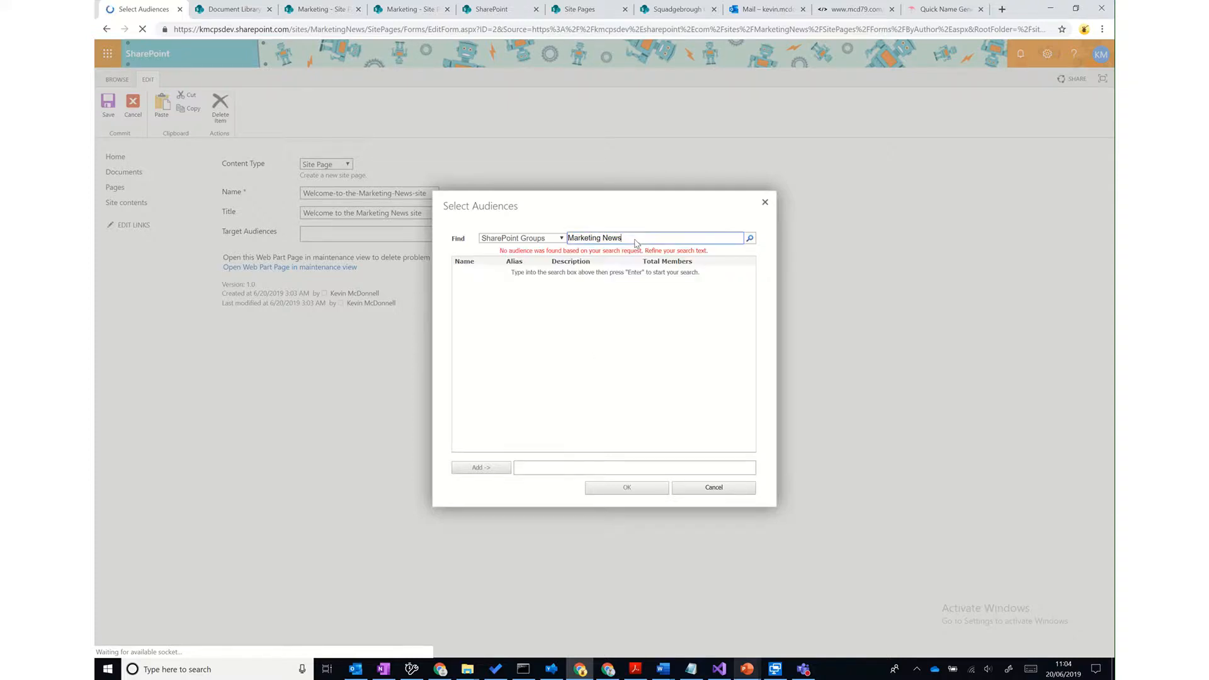
left_click(750, 238)
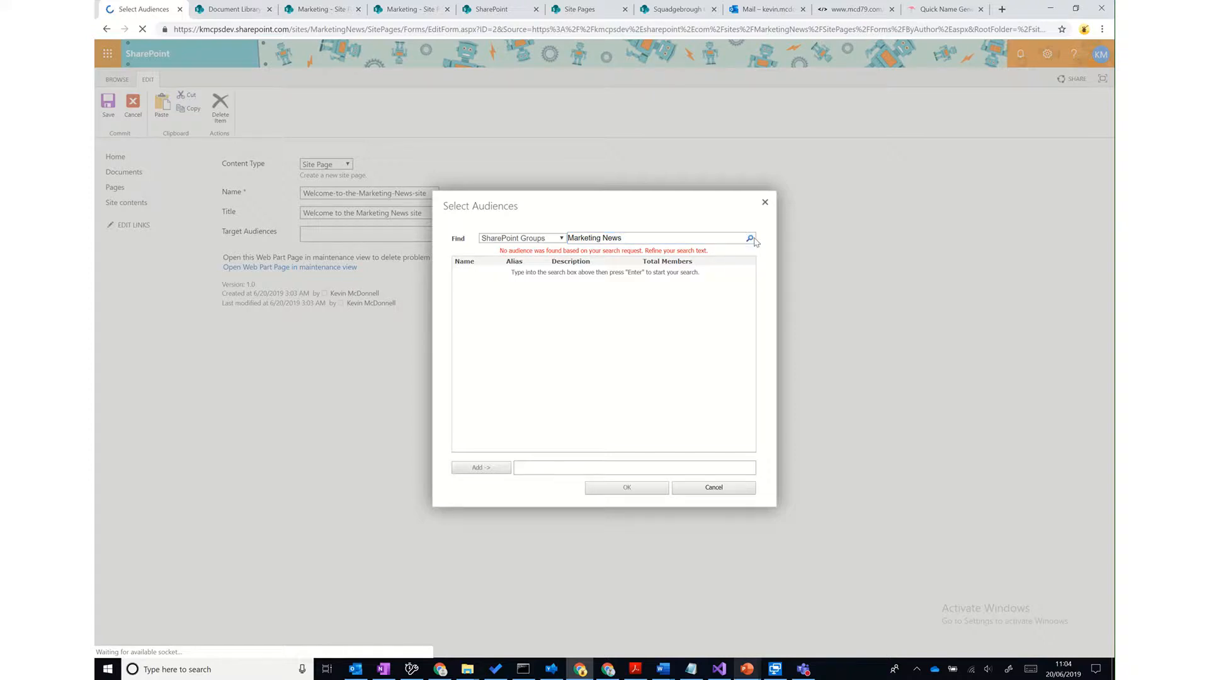
- Search SharePoint Groups for 'Marketing' and add MarketingNews Members as the audience
left_click(552, 240)
left_click(554, 270)
left_click(749, 239)
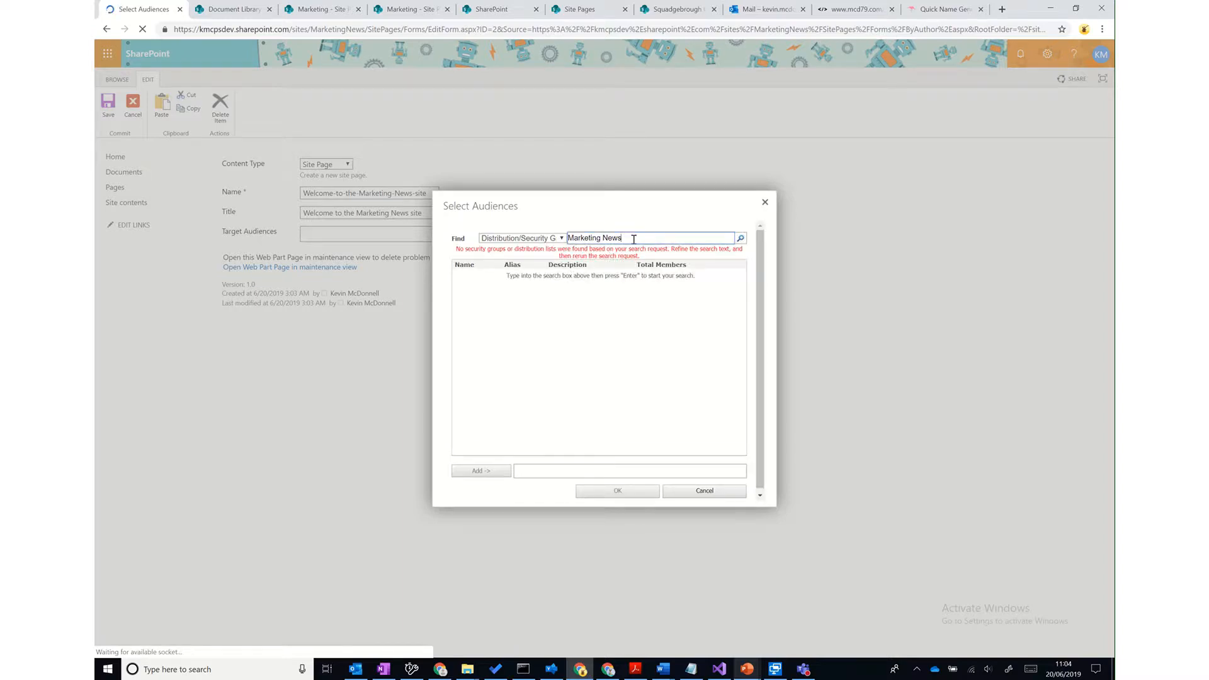
key("BackSpace")
left_click(741, 240)
left_click(528, 242)
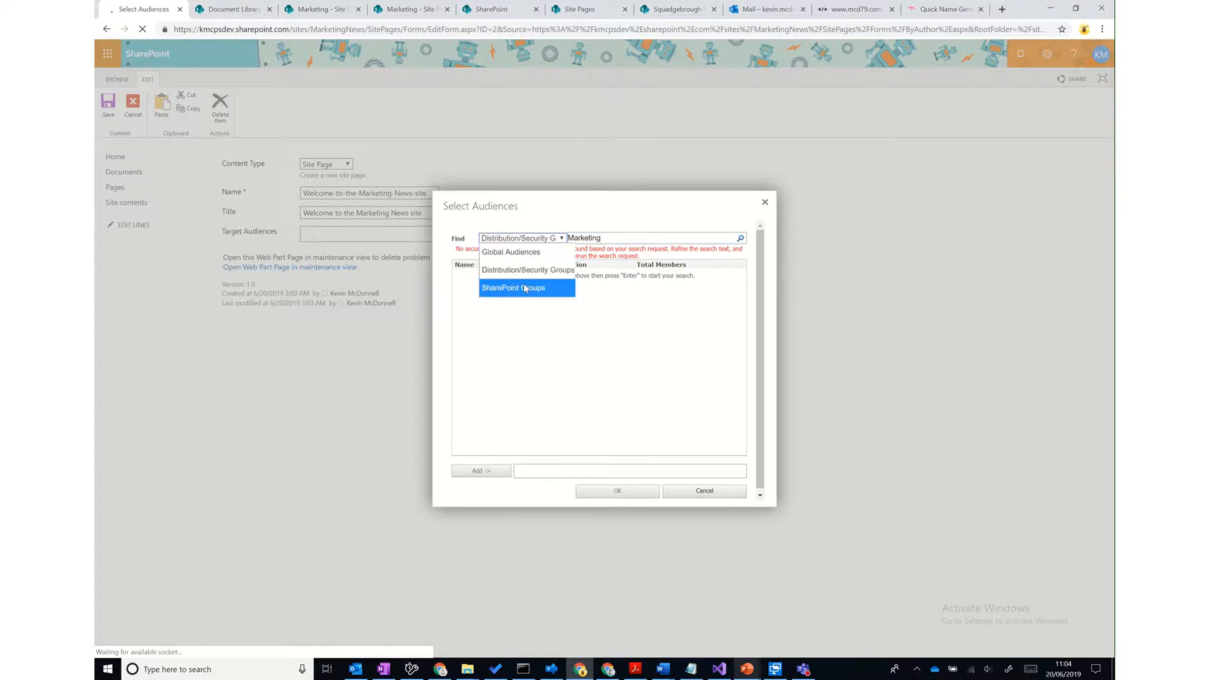
left_click(513, 289)
left_click(741, 239)
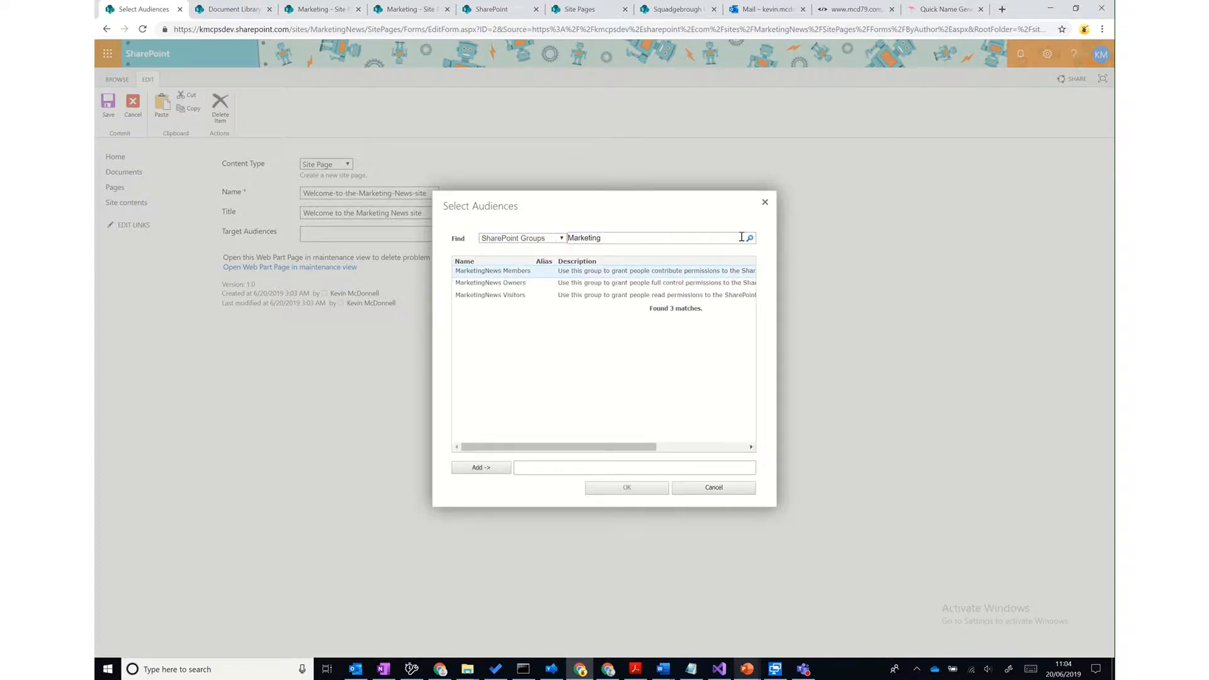
double_click(498, 273)
left_click(598, 488)
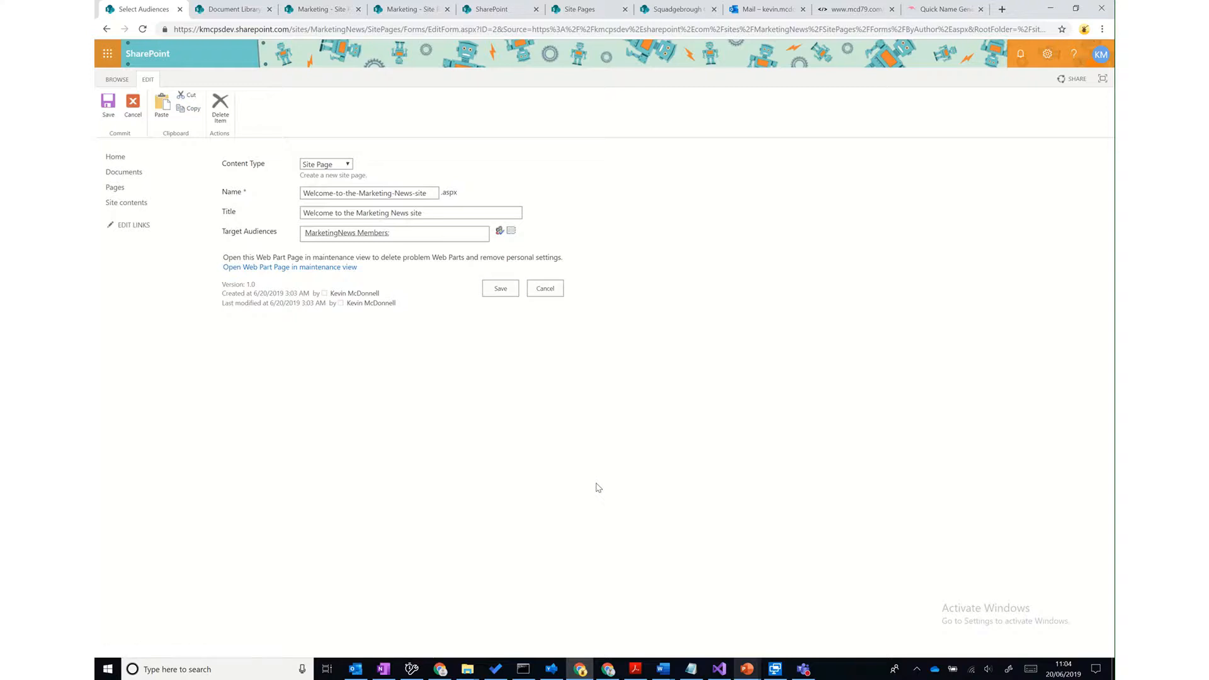
- Save the Welcome page's properties, then show the Target Audiences column in the Pages list
left_click(500, 288)
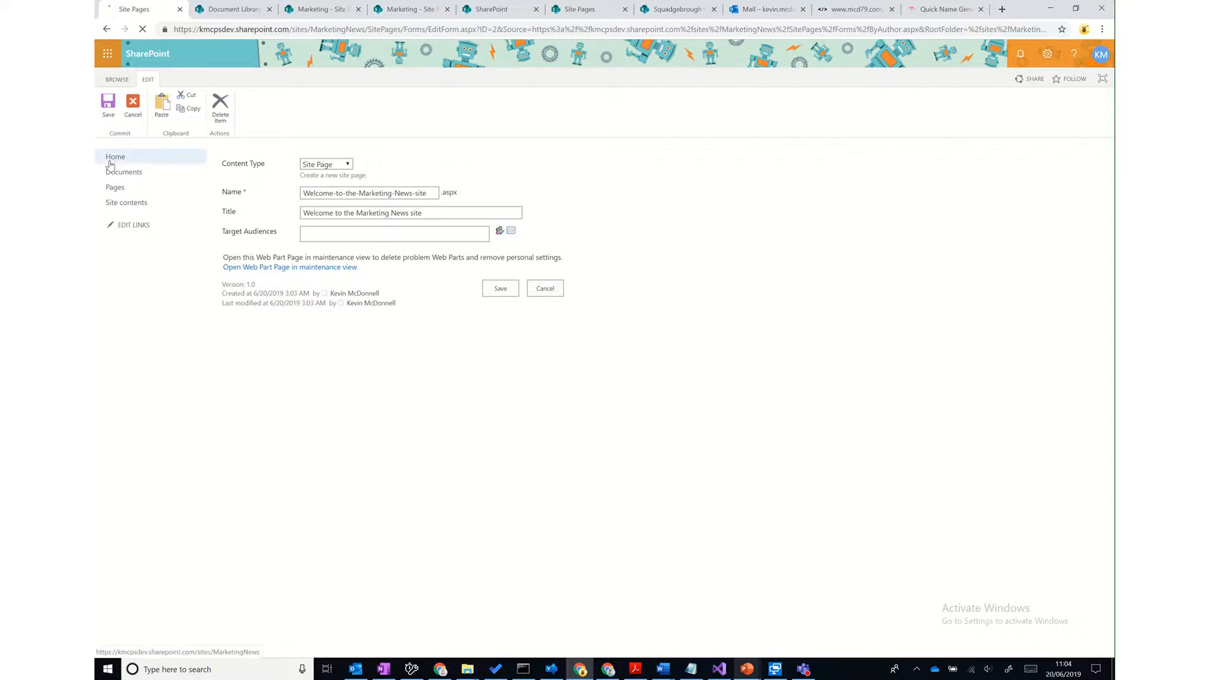
left_click(116, 187)
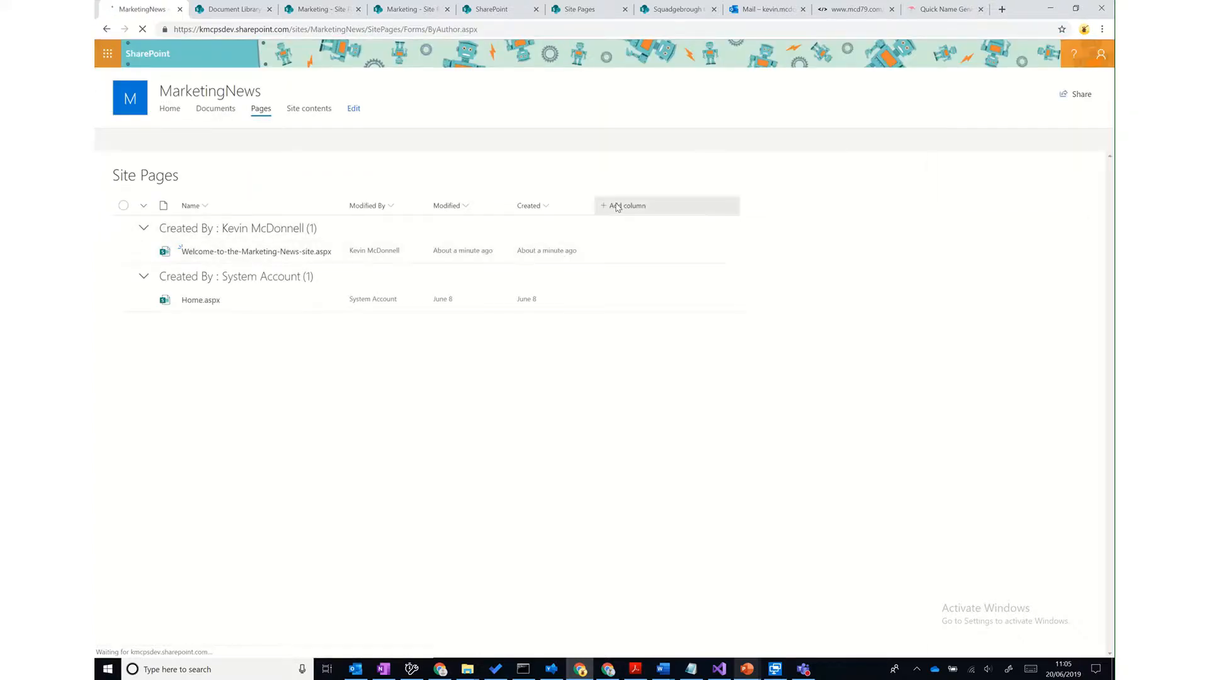
left_click(617, 206)
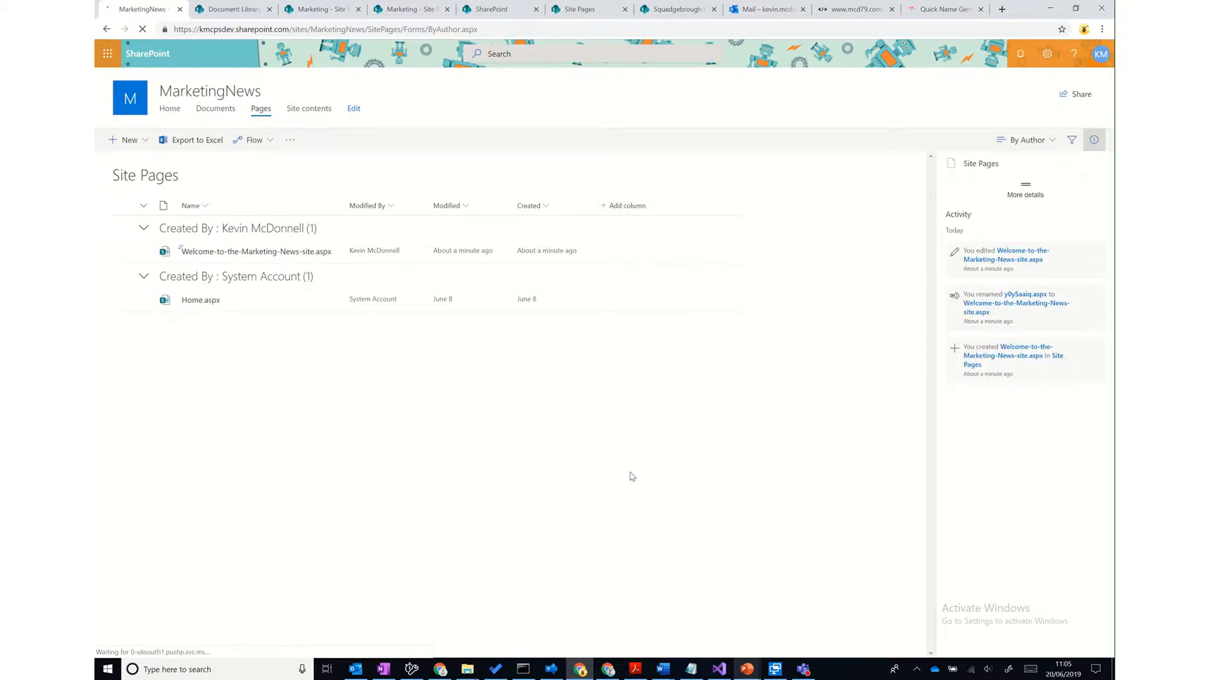
left_click(627, 209)
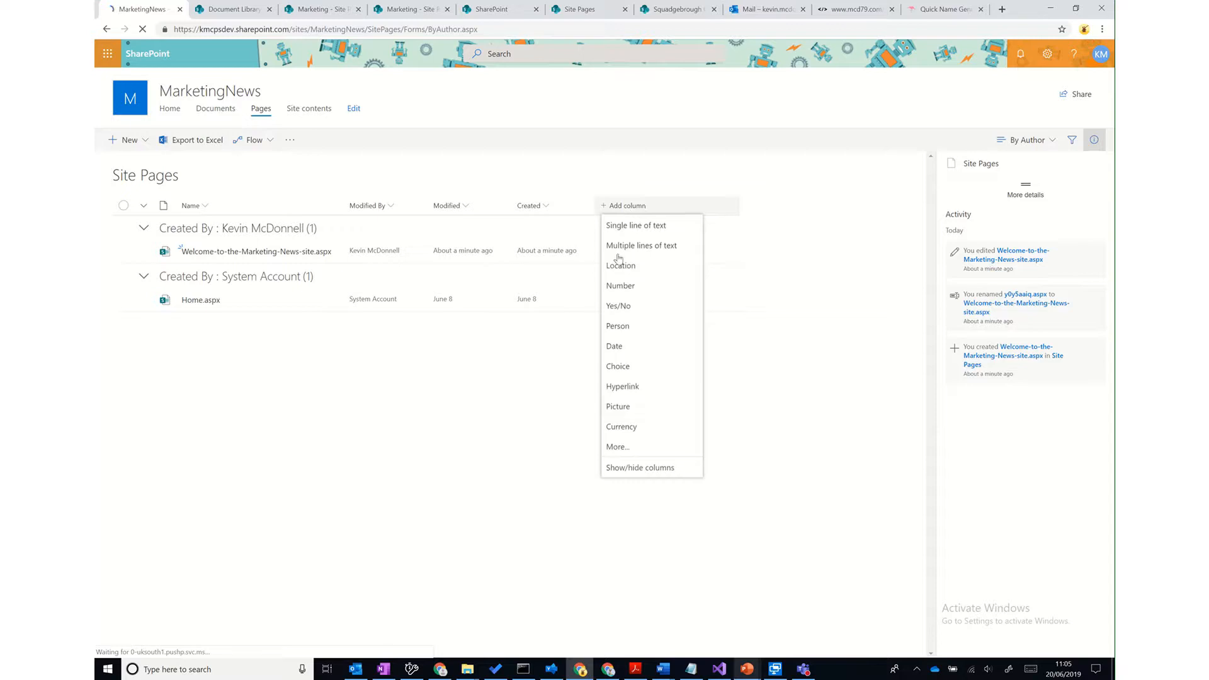
left_click(640, 472)
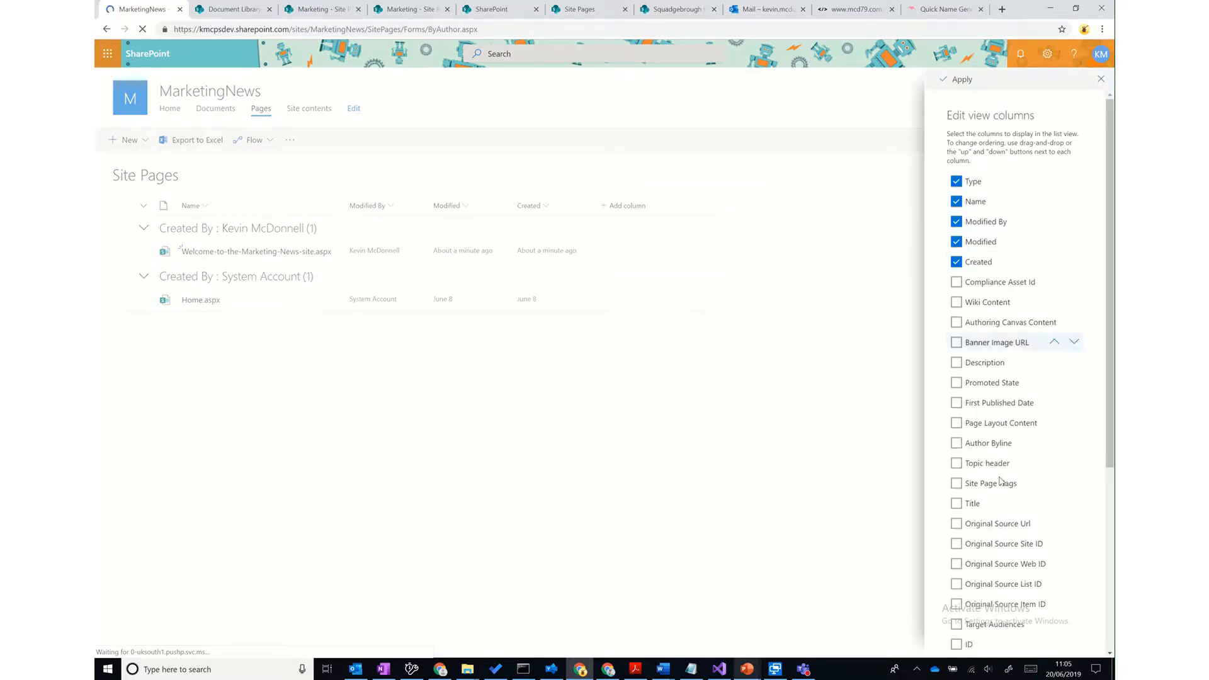
scroll(969, 443, "down", 1)
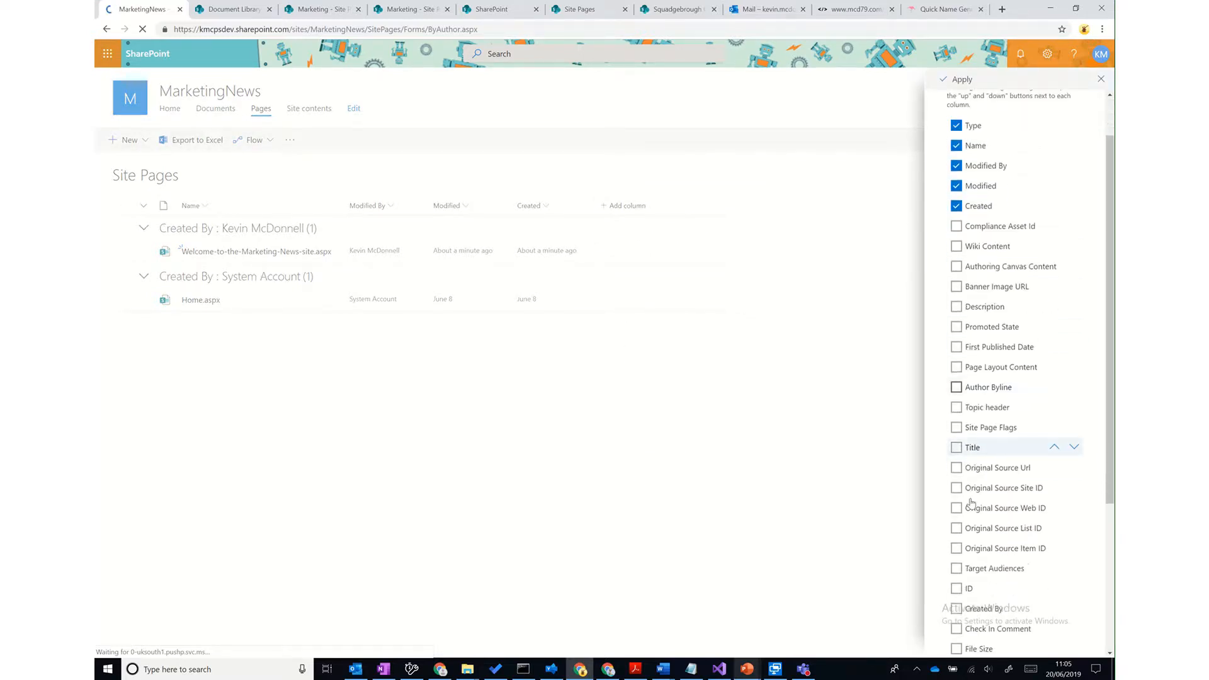
left_click(956, 569)
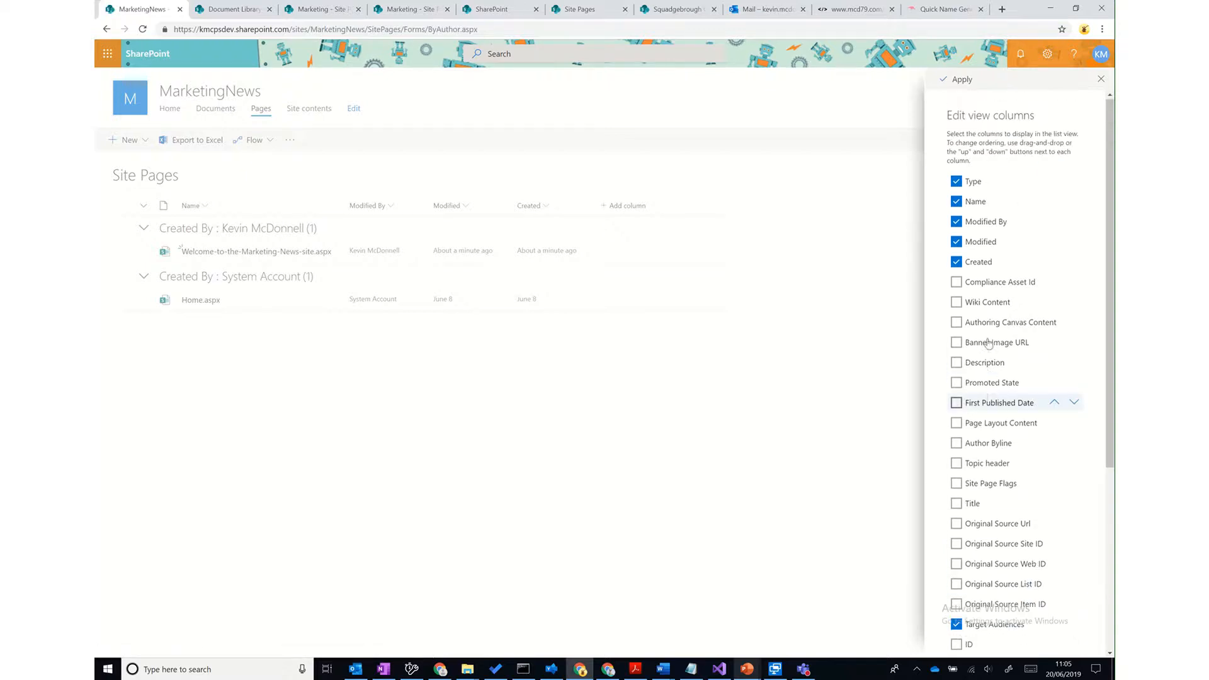
left_click(958, 79)
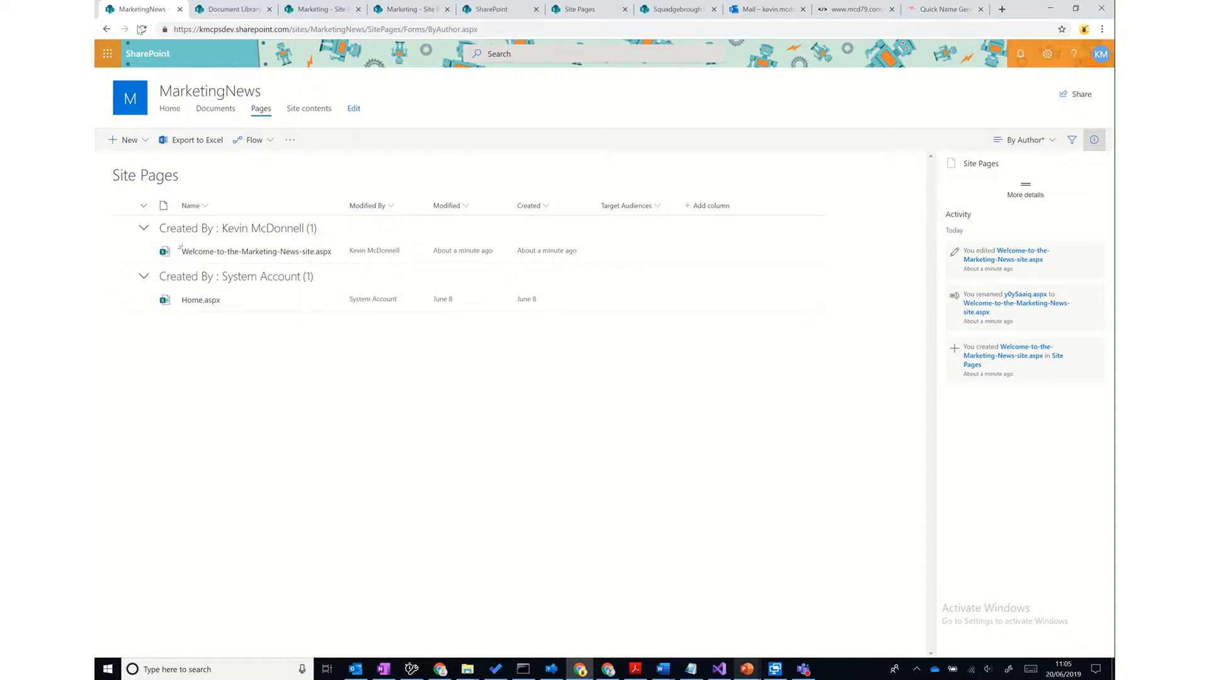
left_click(143, 29)
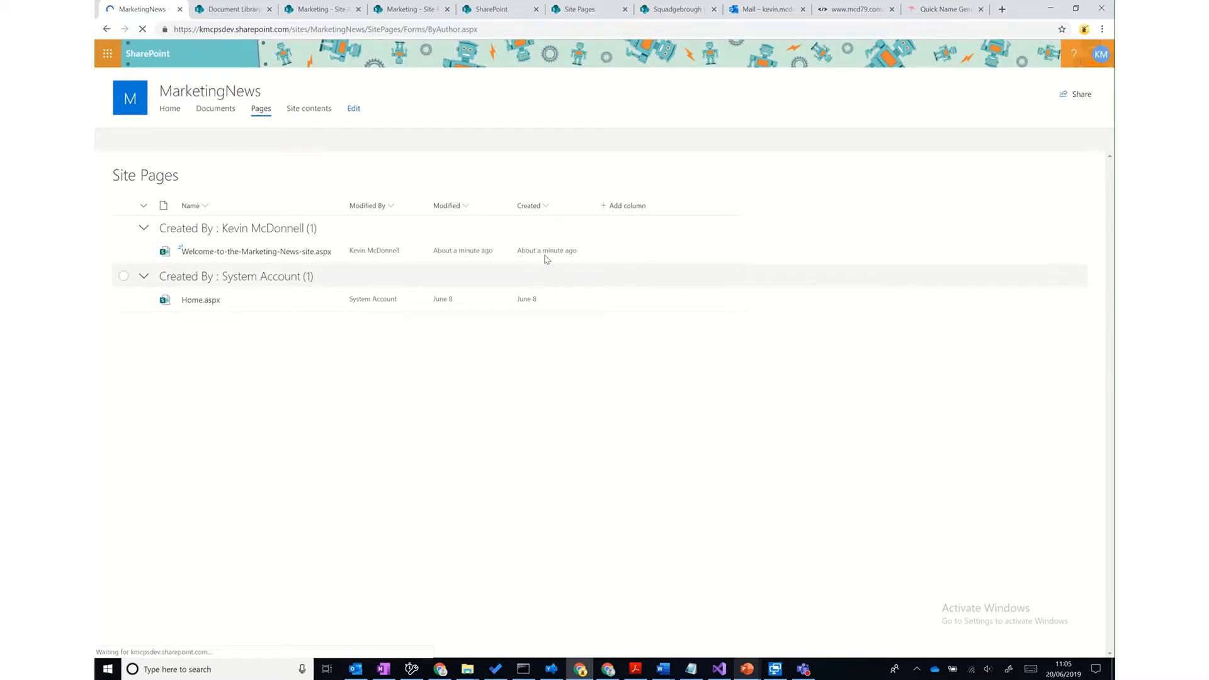
left_click(328, 252)
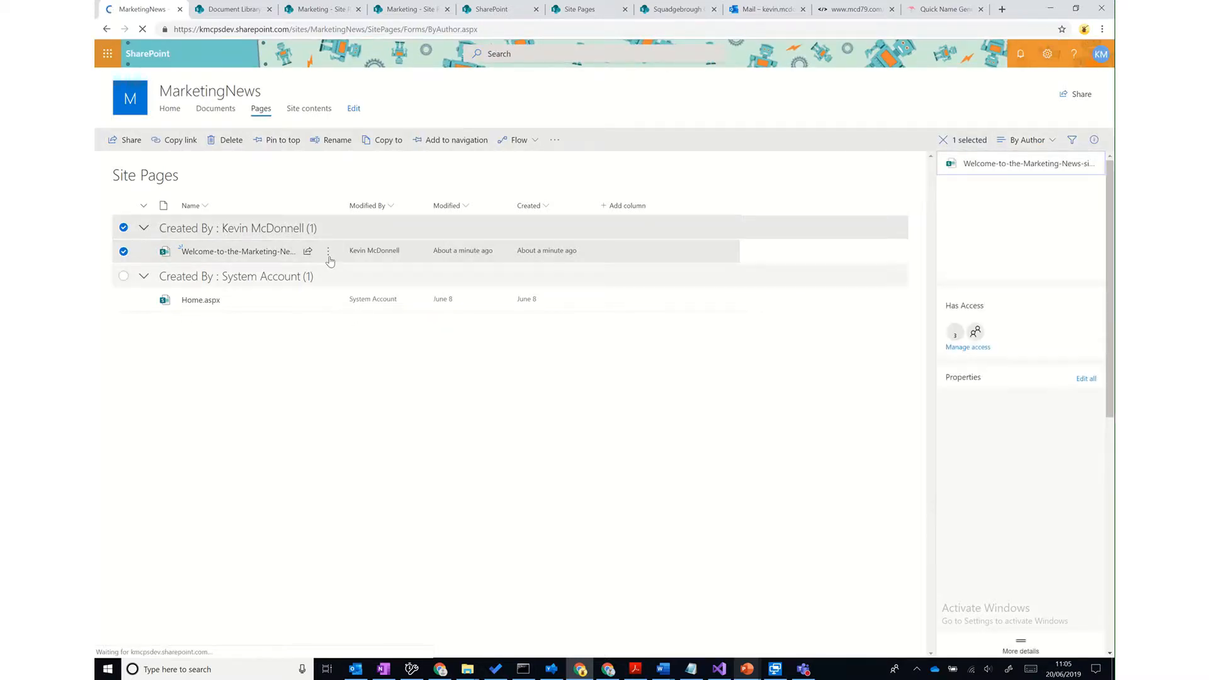
- Set the Welcome page's Target Audiences to MarketingNews Members and save the properties
left_click(328, 252)
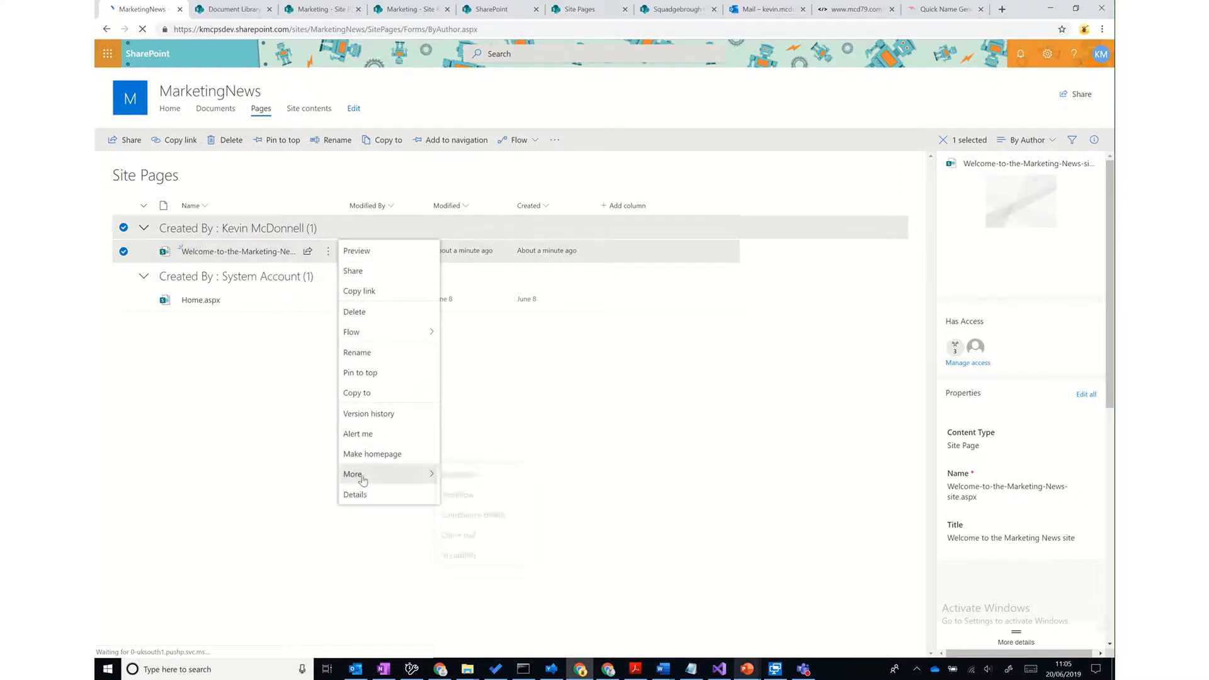
left_click(462, 475)
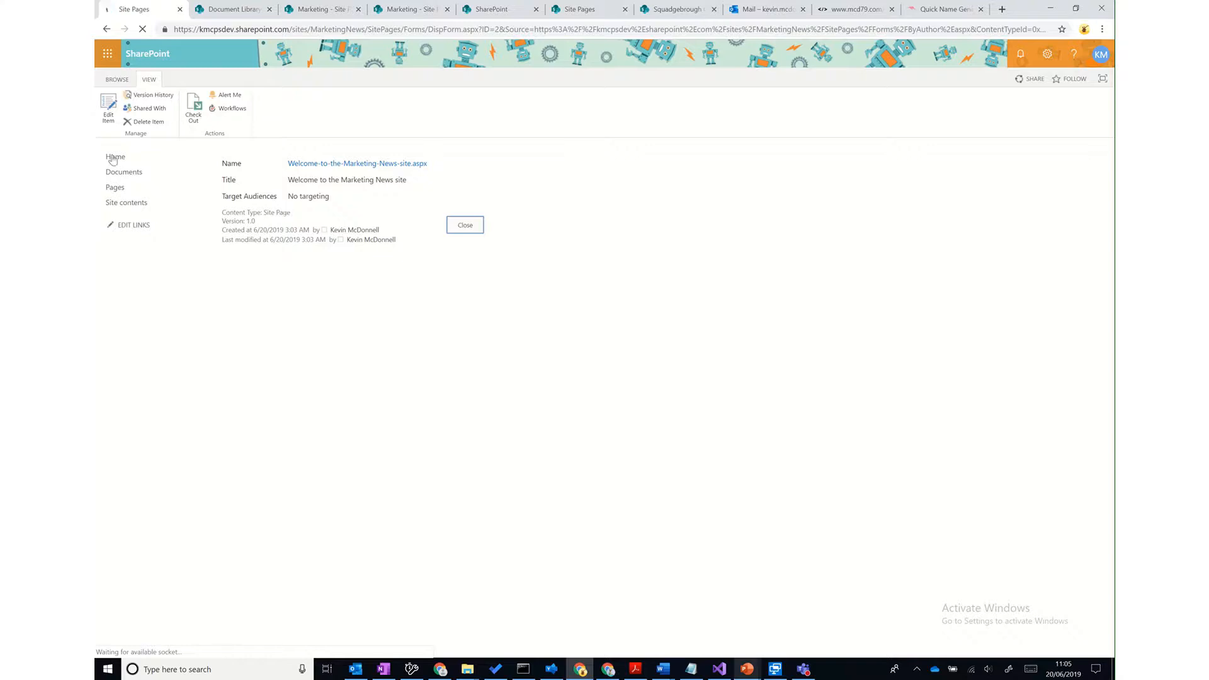
left_click(108, 106)
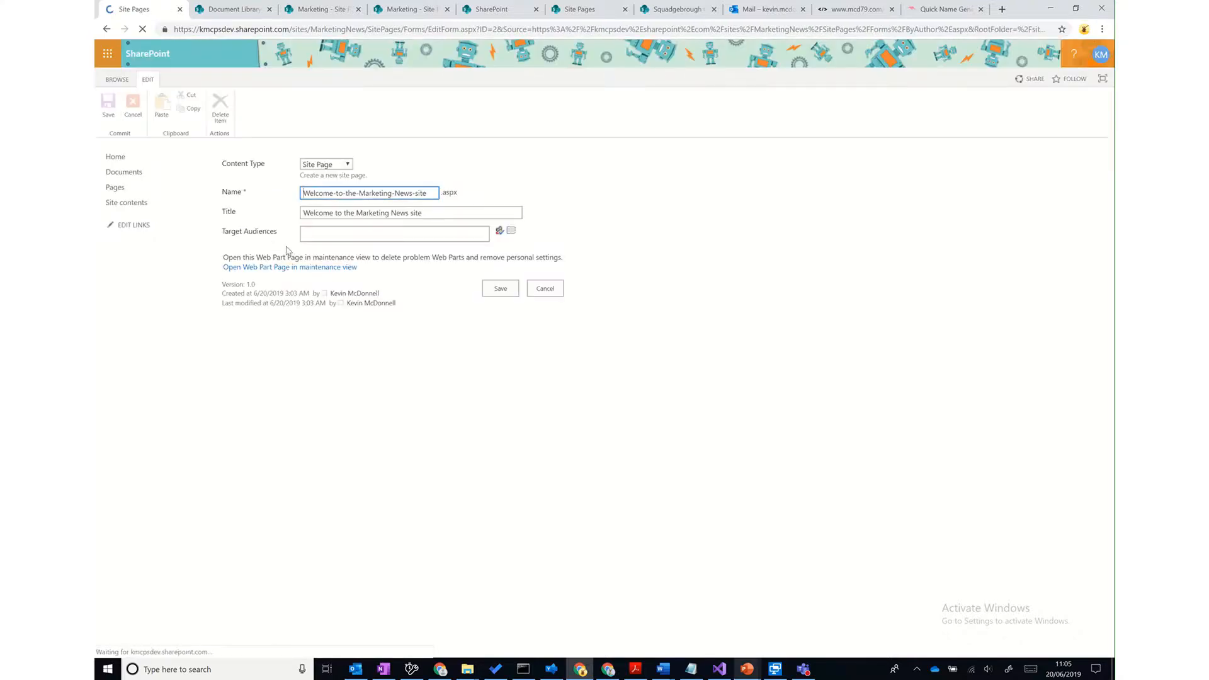
left_click(327, 233)
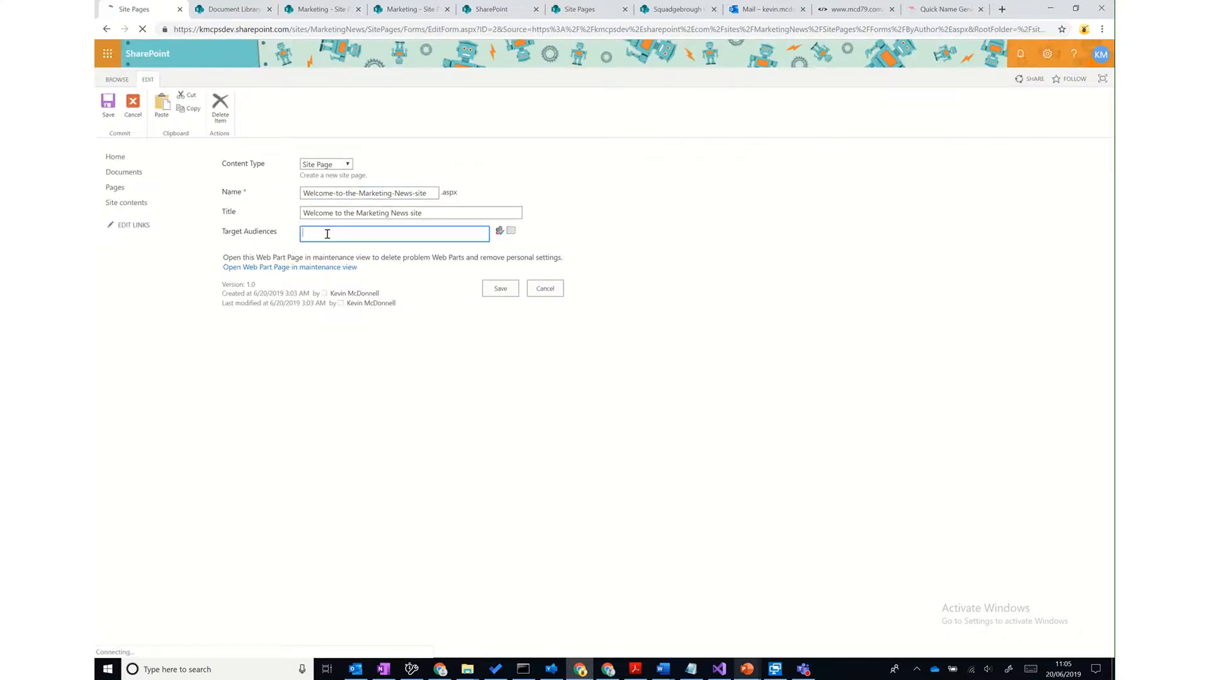
type("MarketingNews Members")
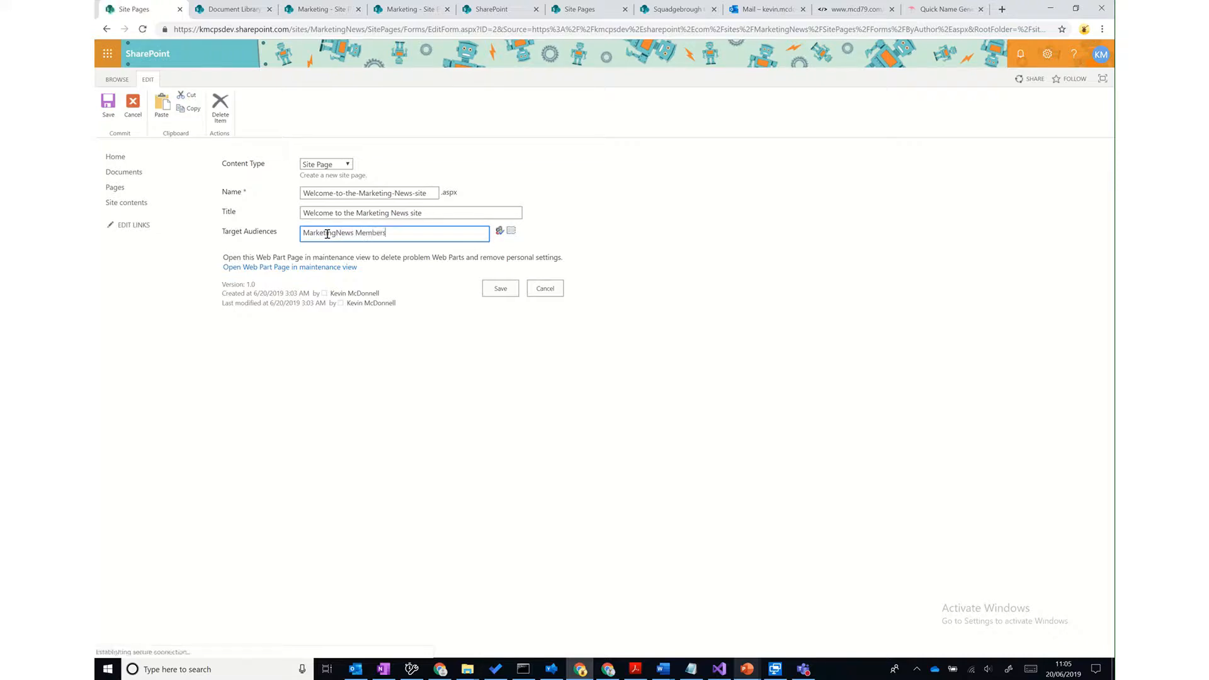
left_click(500, 233)
left_click(503, 291)
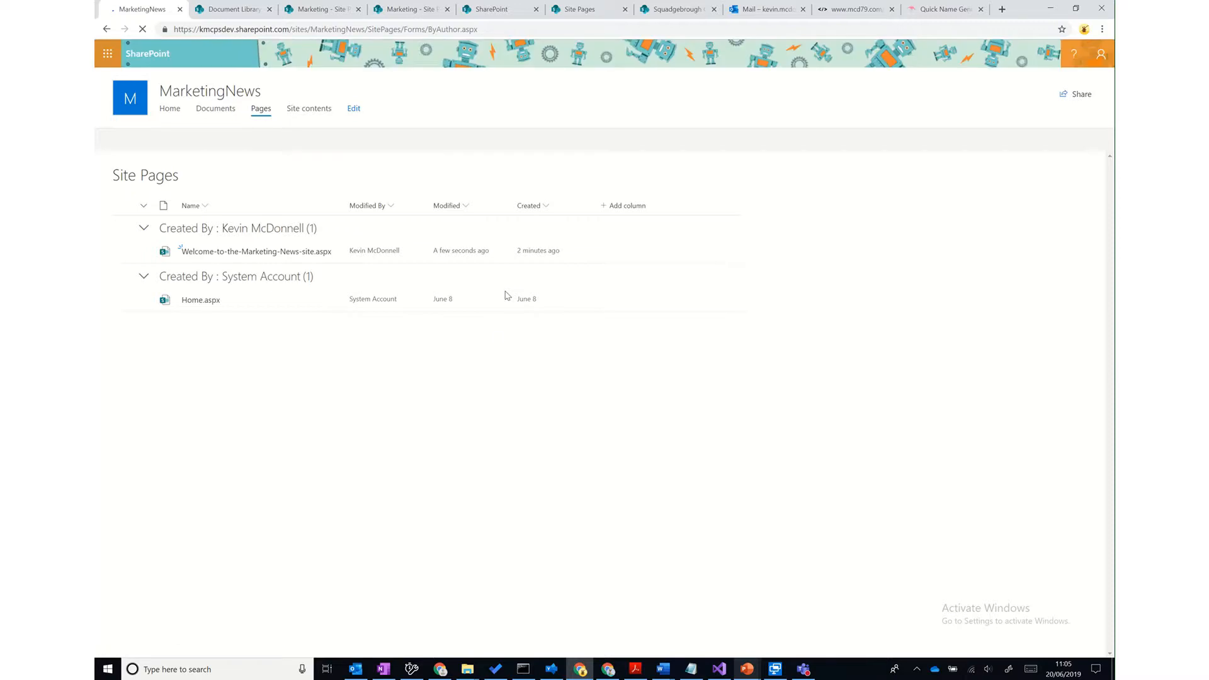
- Reopen the Welcome page's properties to verify the MarketingNews Members audience, then close them
mouse_move(324, 255)
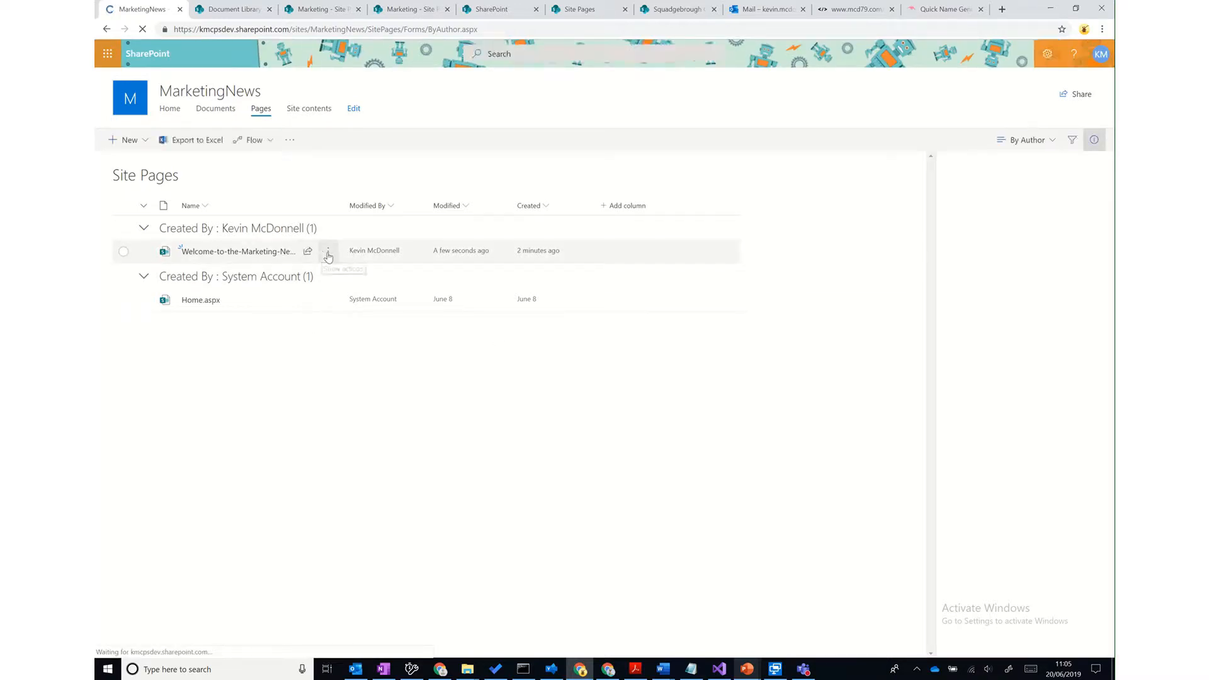
left_click(326, 253)
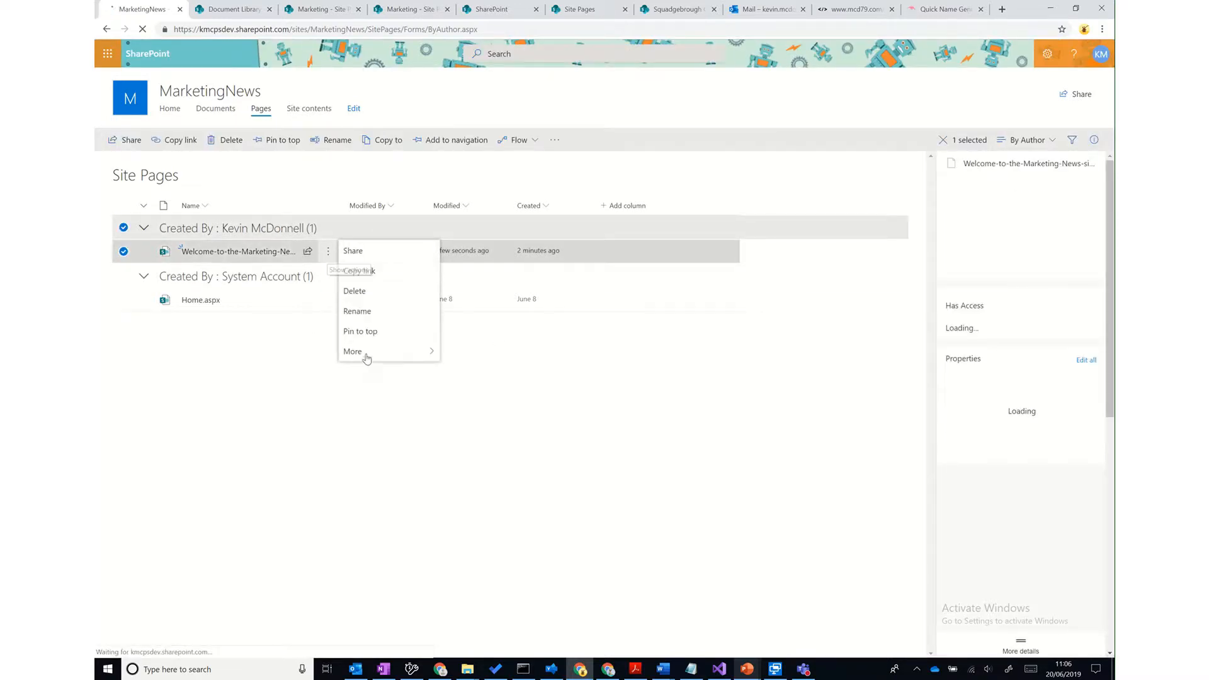
mouse_move(375, 480)
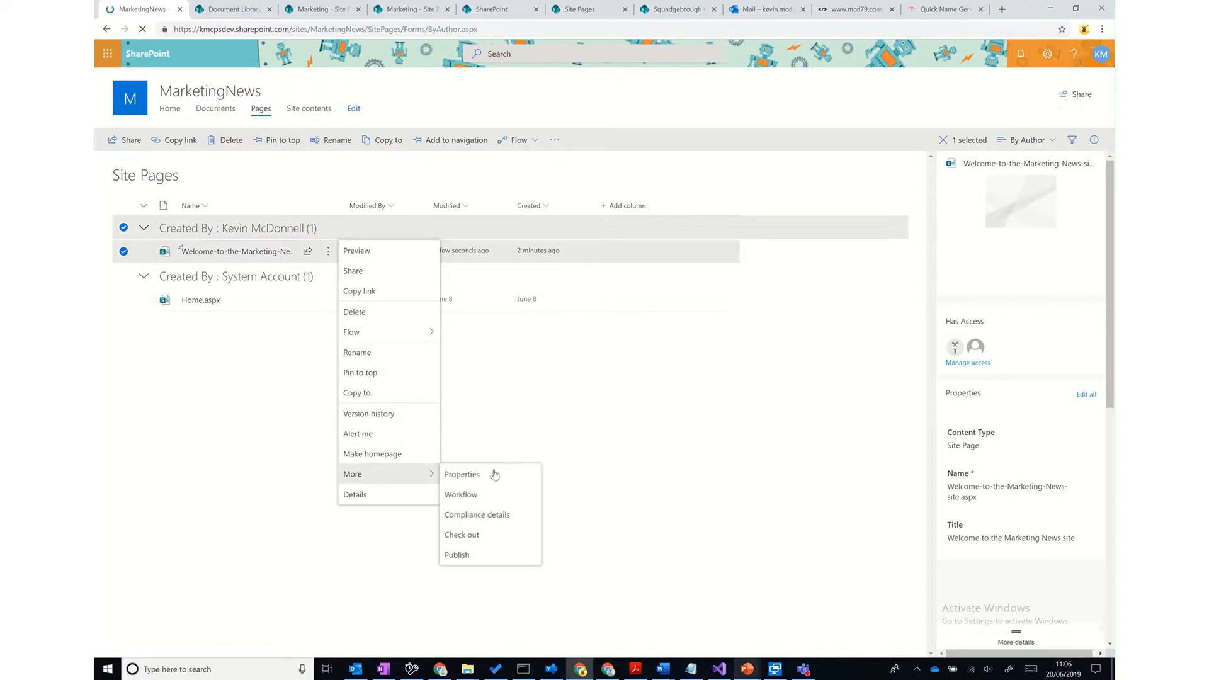
left_click(486, 478)
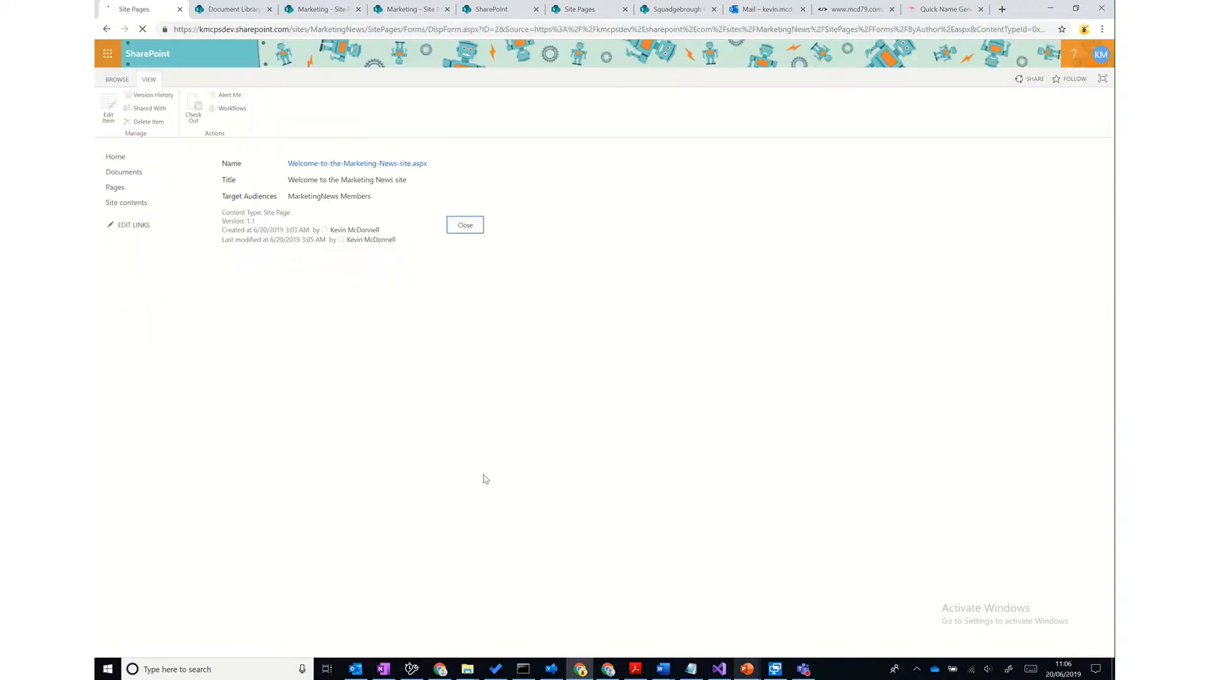
left_click(464, 226)
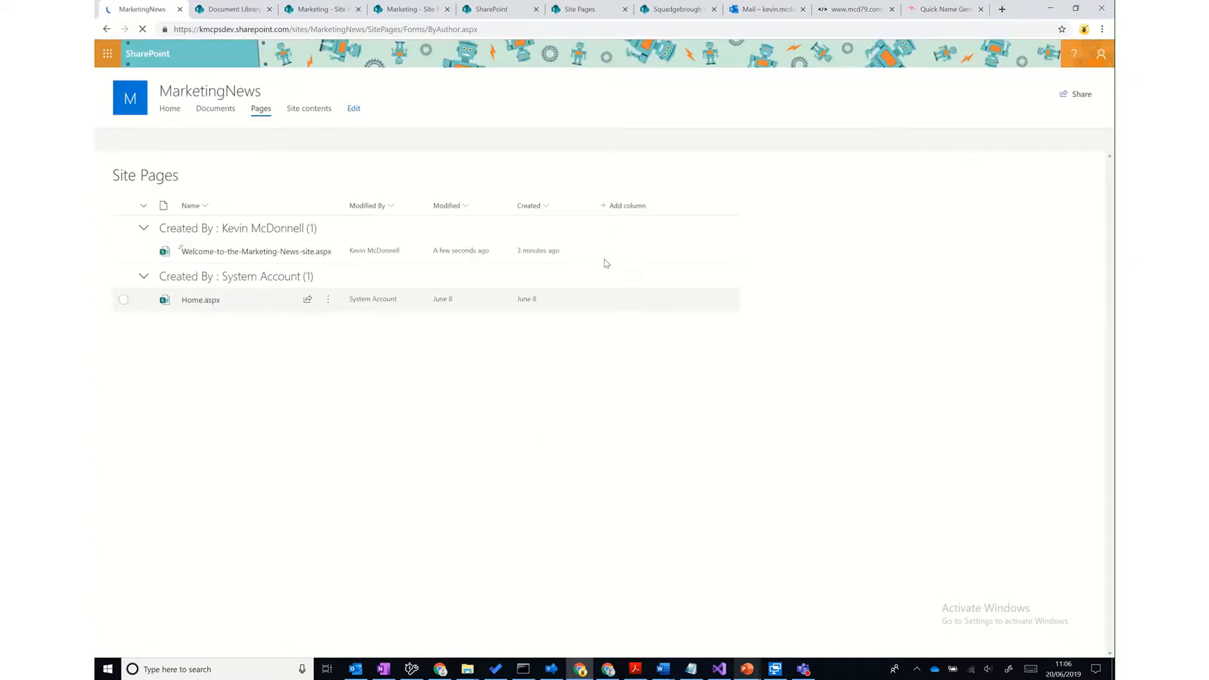
- Show the Target Audiences column in the pages view
left_click(623, 207)
left_click(660, 467)
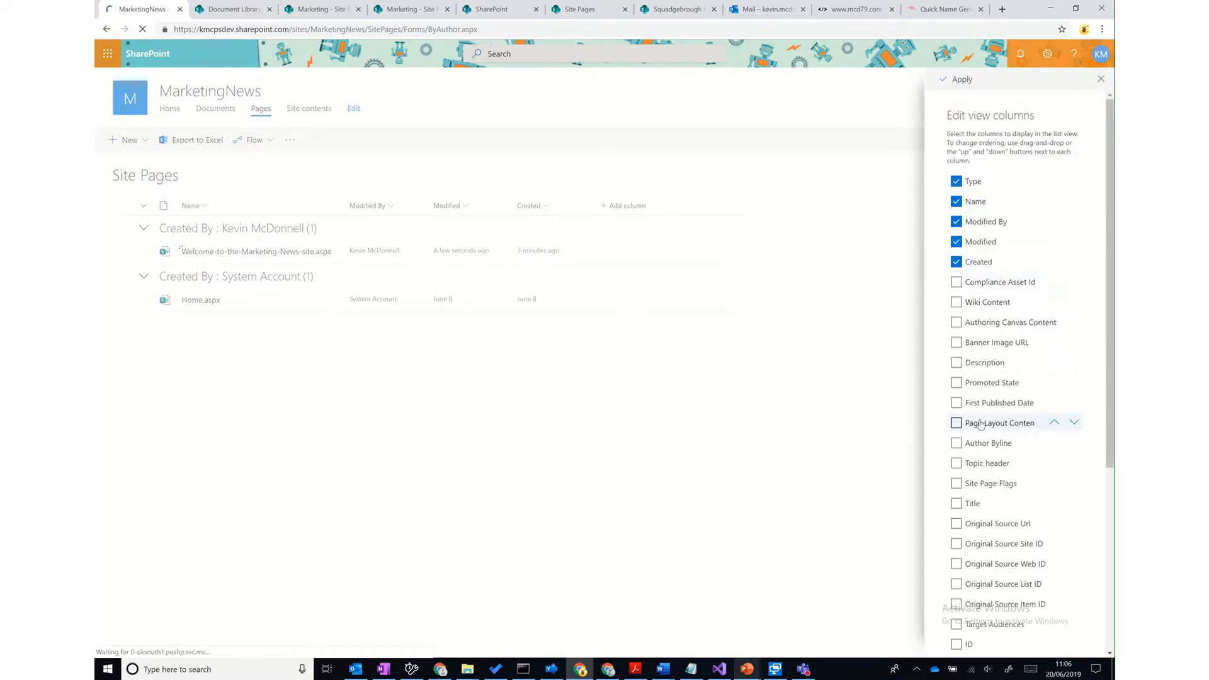
scroll(980, 423, "down", 4)
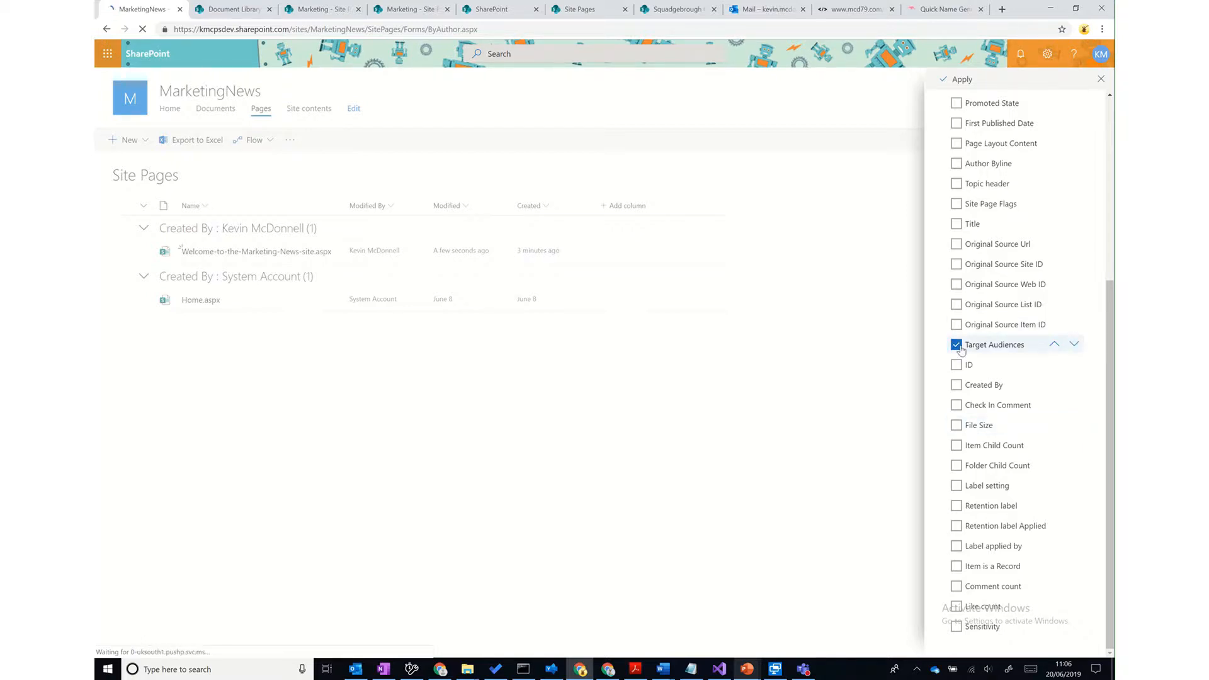
scroll(960, 351, "up", 5)
left_click(956, 81)
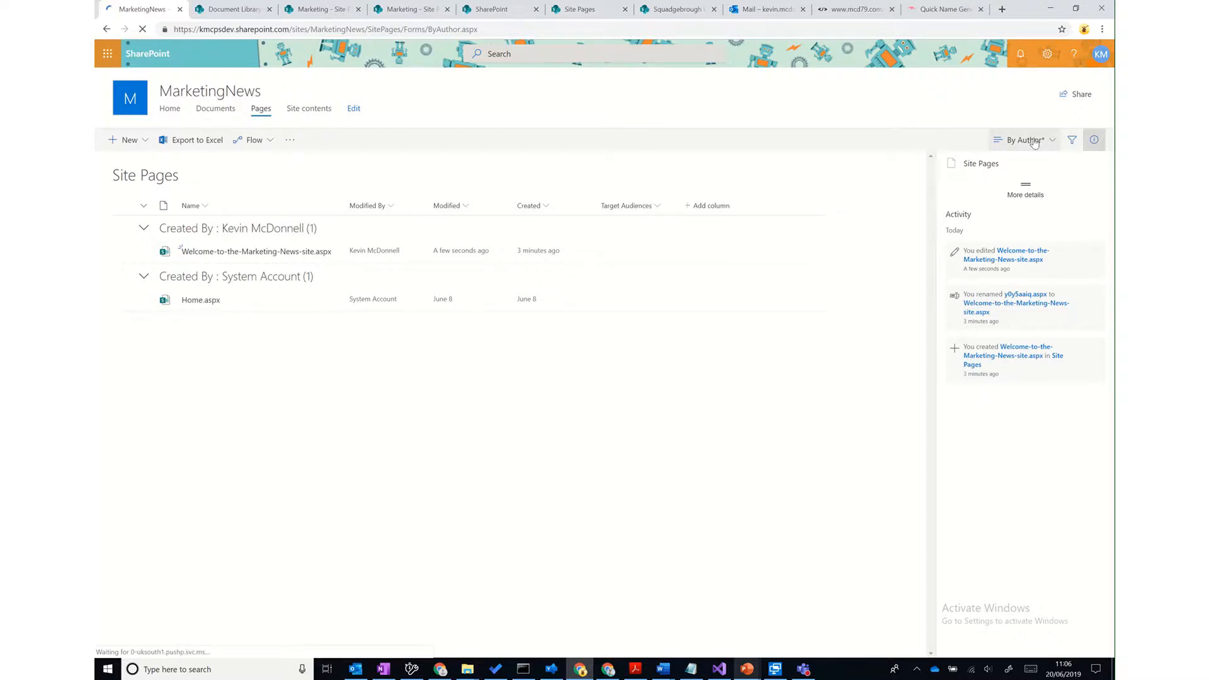
- Save the changed view as By Author
left_click(1034, 142)
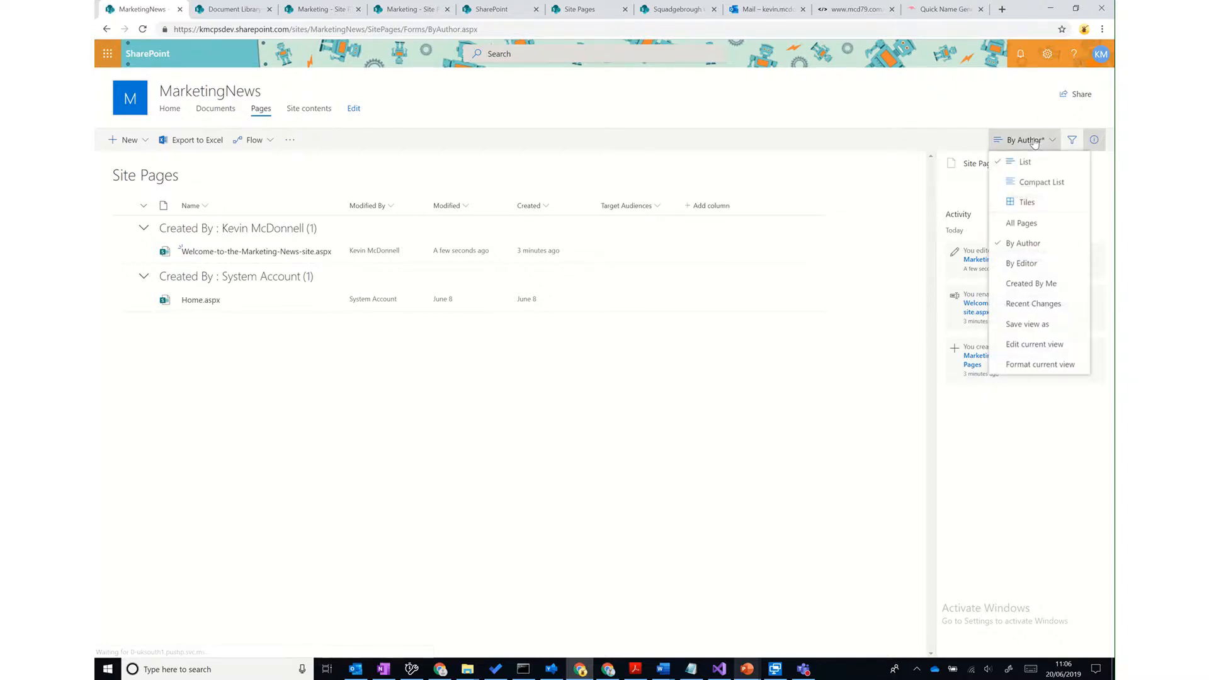
left_click(1030, 327)
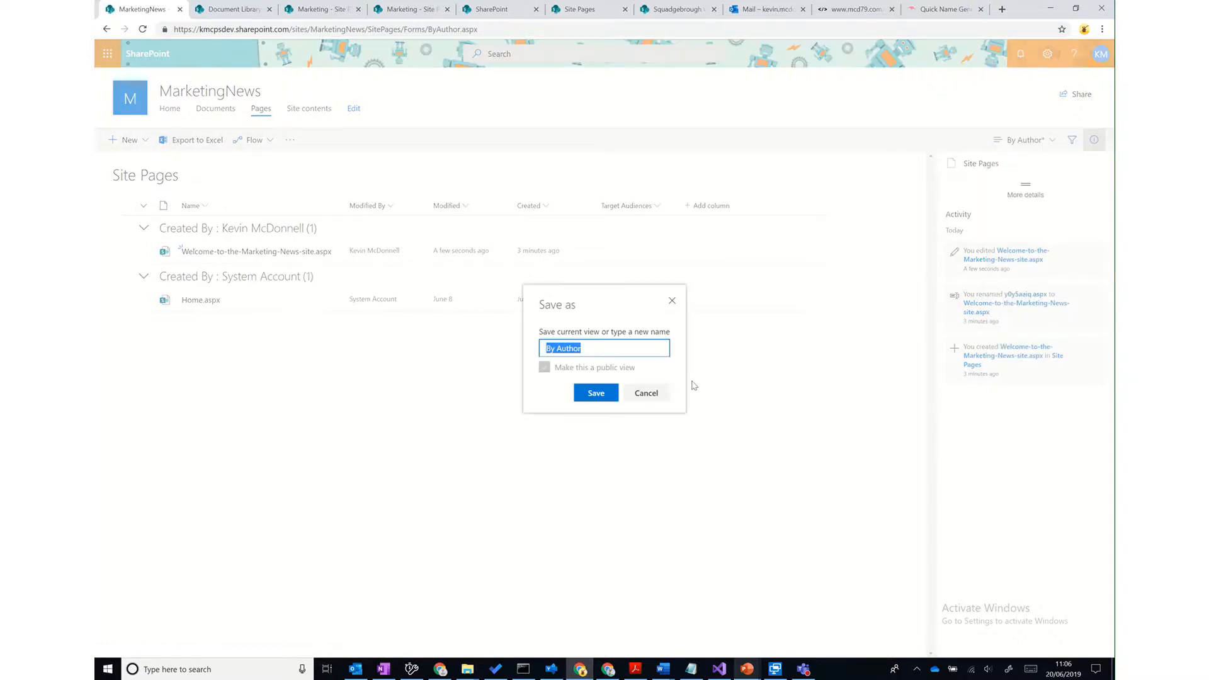
left_click(595, 392)
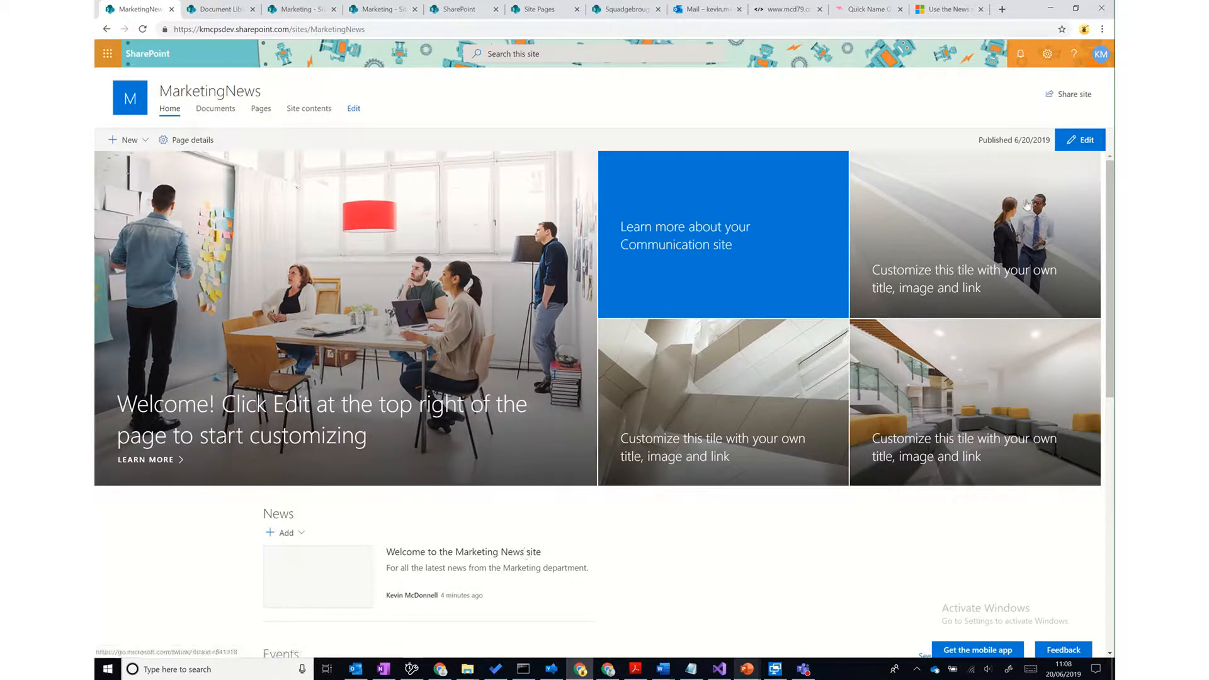
- Edit the home page's News web part: Top story layout, compact view in narrow widths on
left_click(1084, 140)
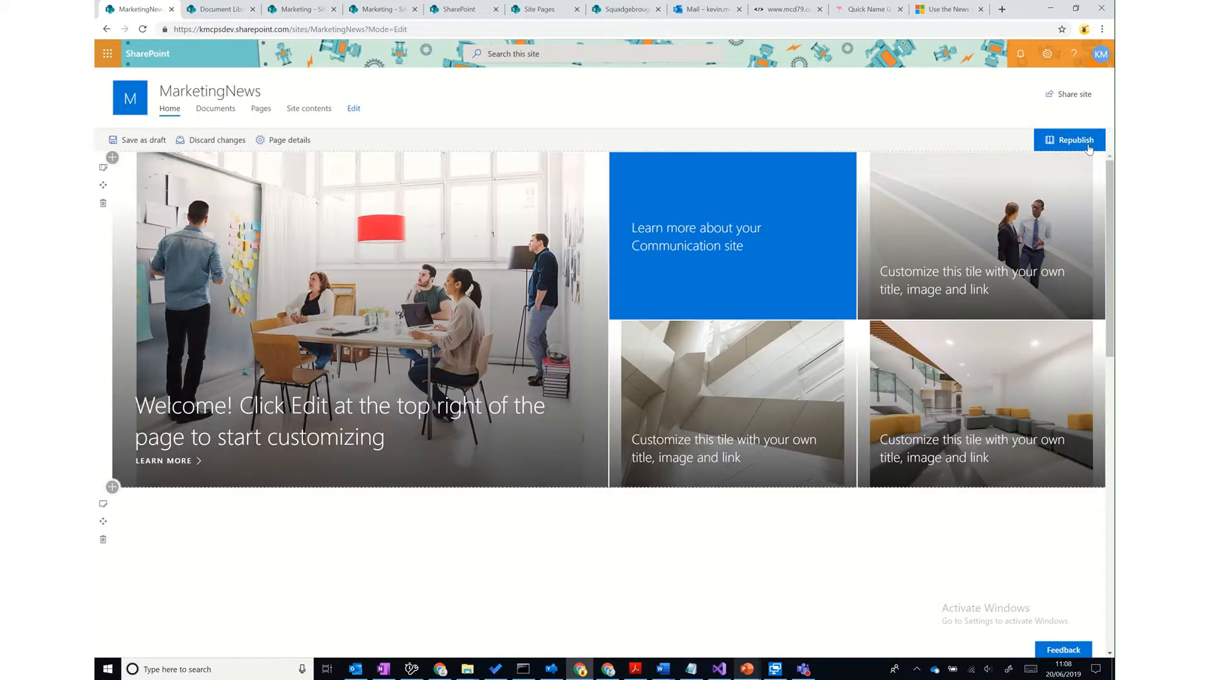
mouse_move(326, 566)
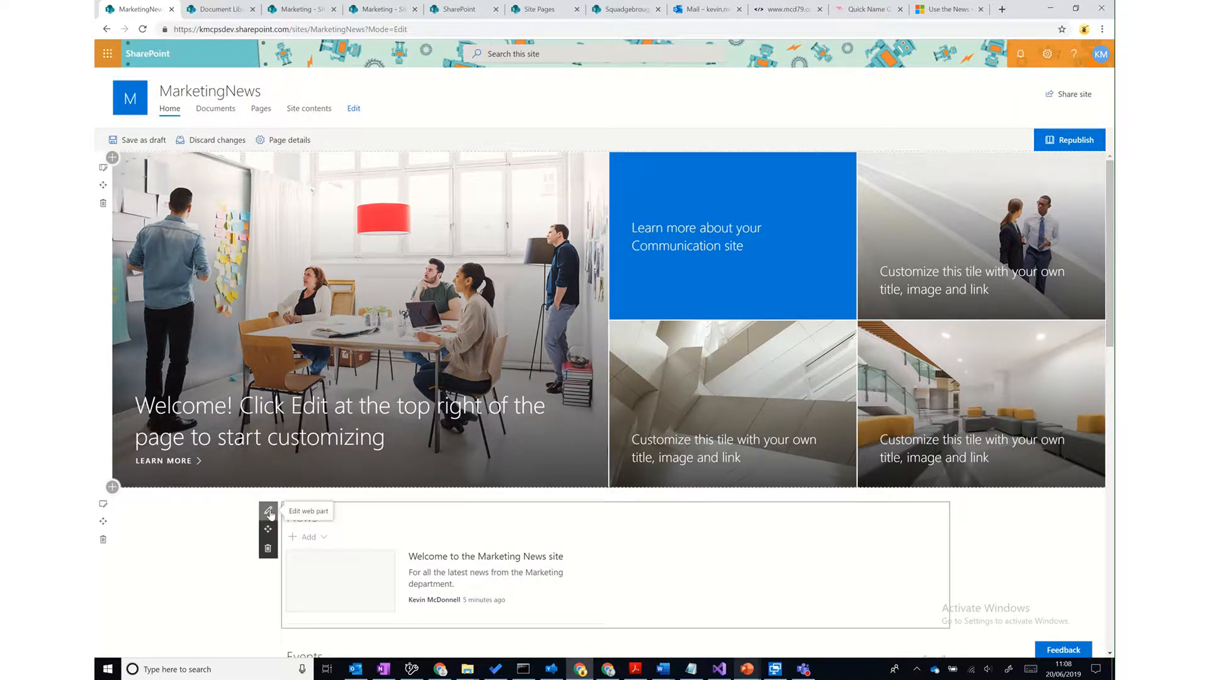
left_click(268, 512)
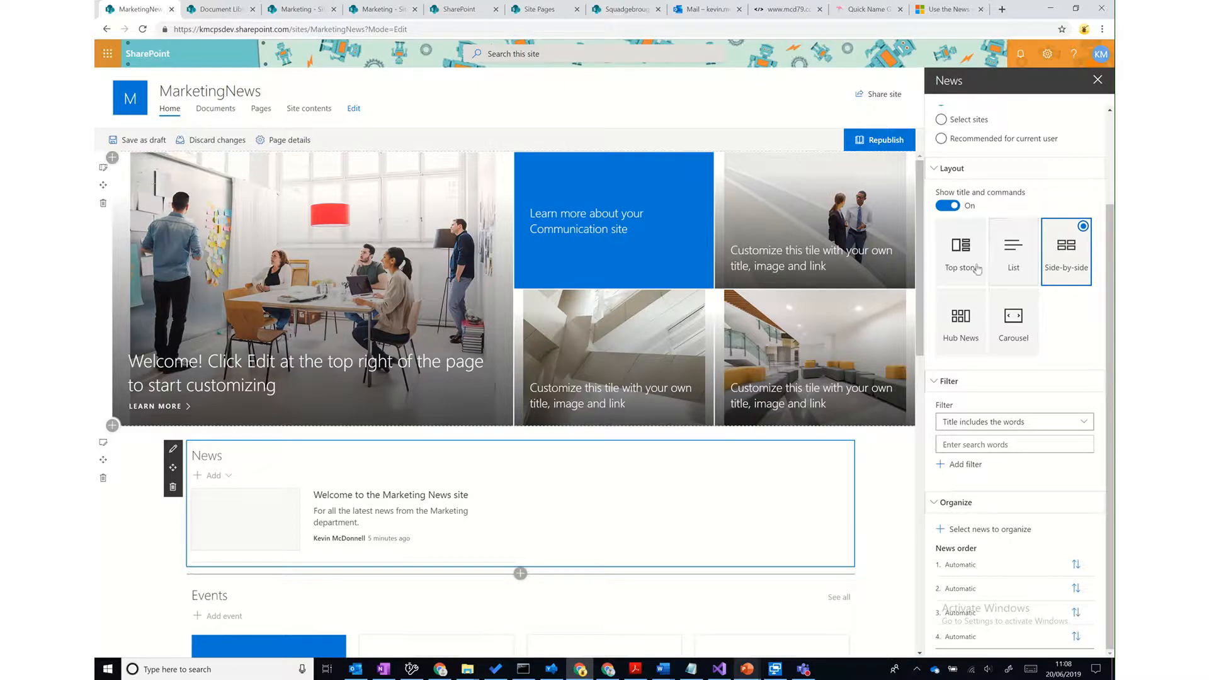
left_click(956, 268)
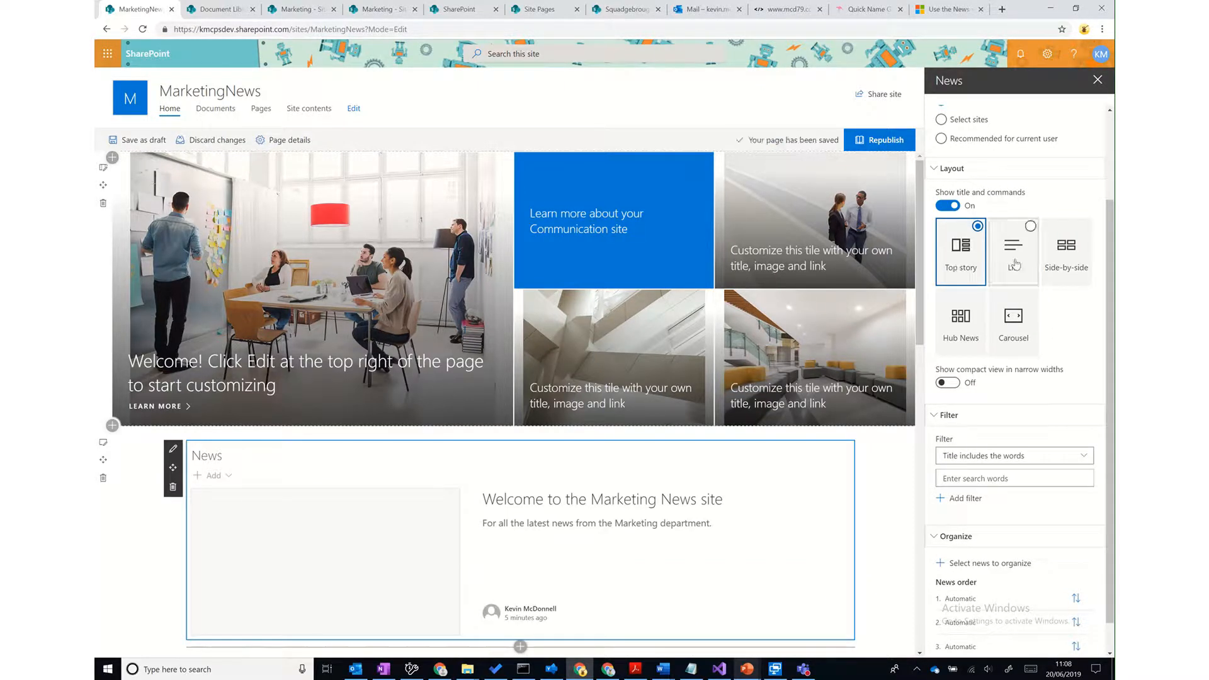
left_click(951, 383)
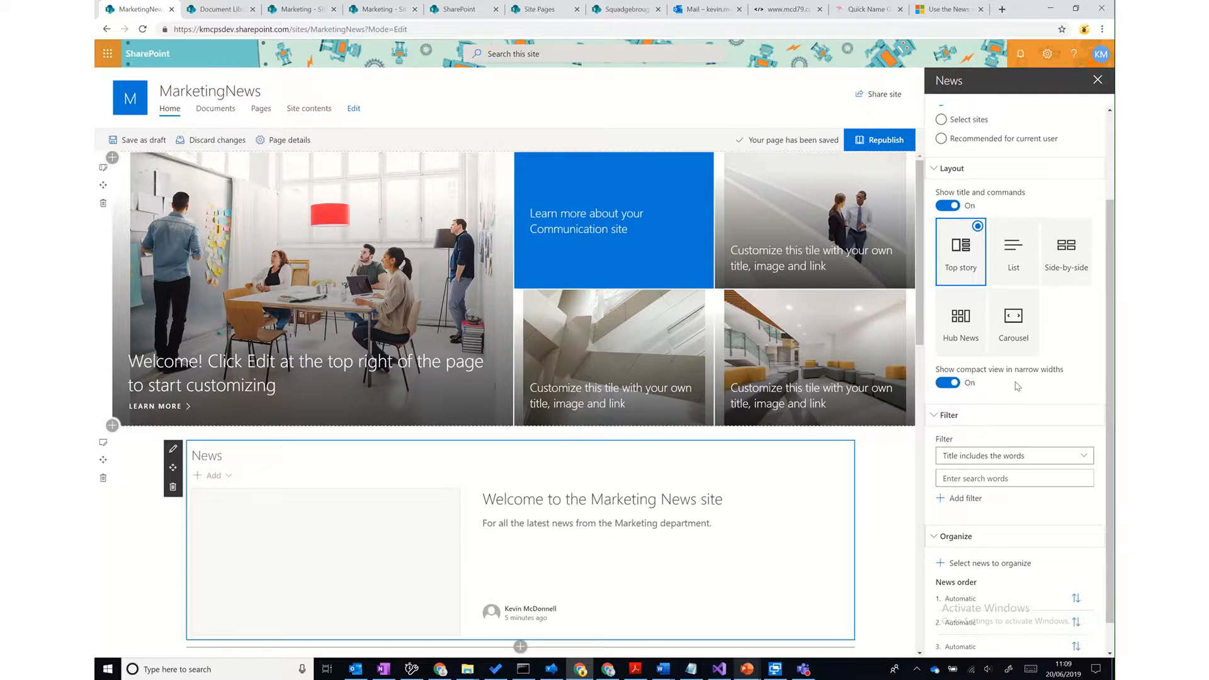
scroll(1017, 386, "down", 1)
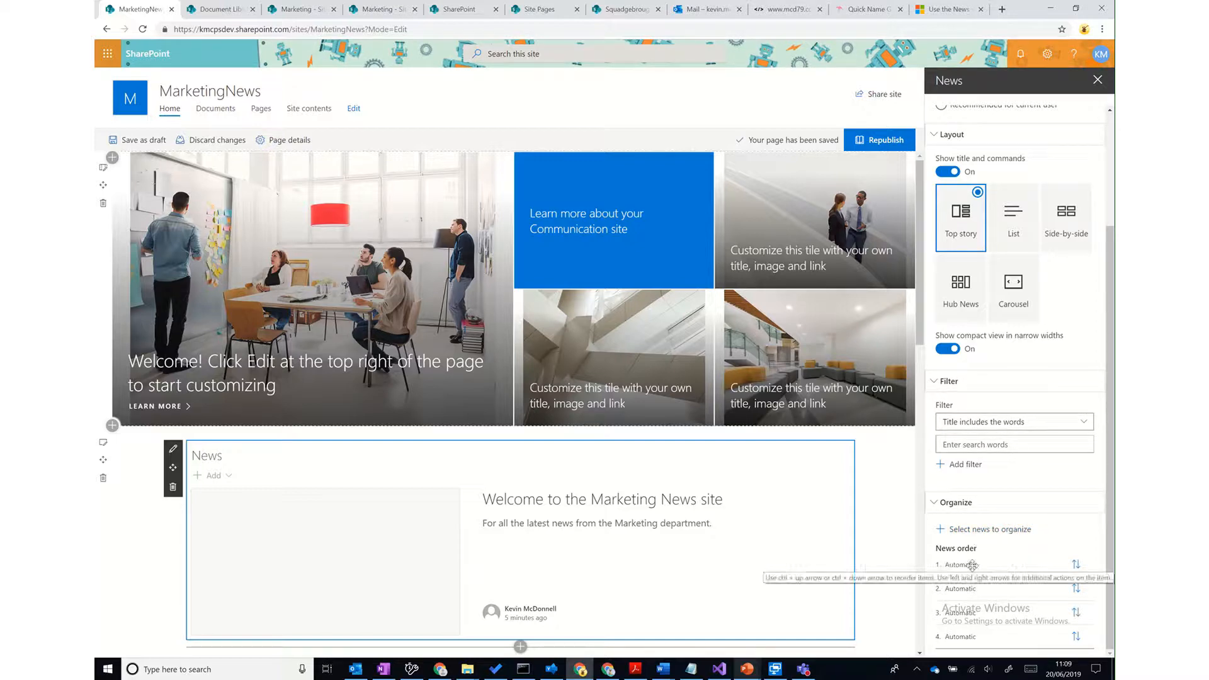
- Pin the 'Welcome to the Marketing News site' post into news order slot 1, then view the News web part help article
left_click(973, 533)
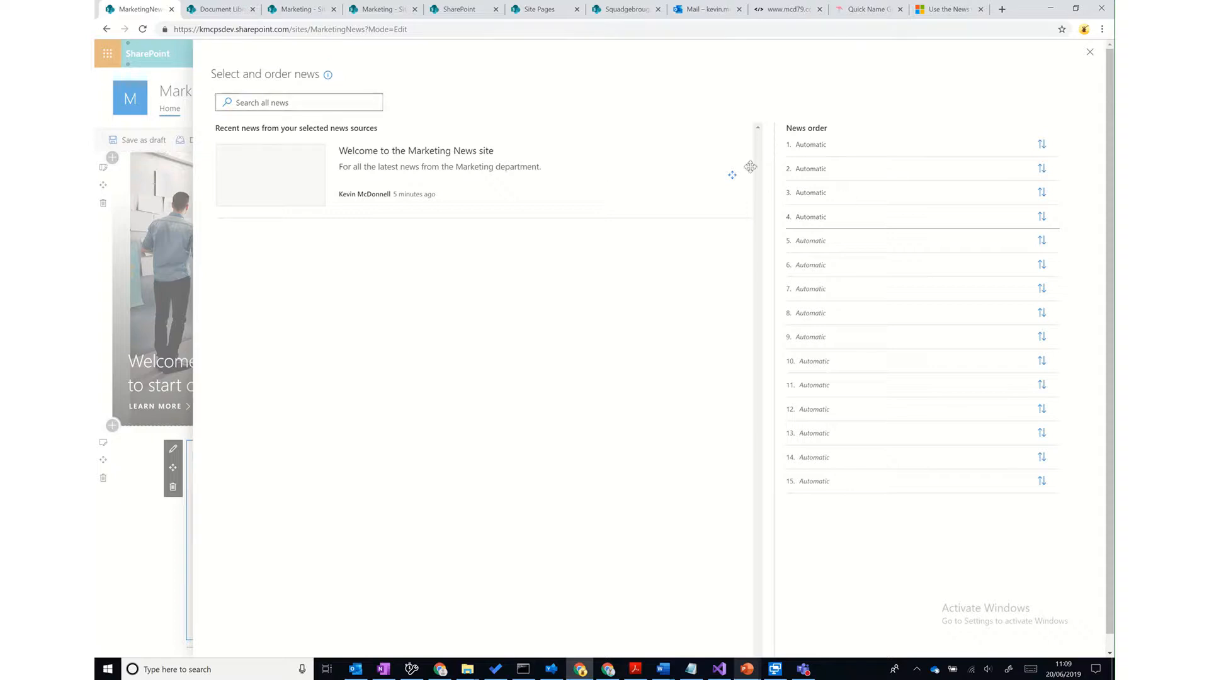
left_click_drag(733, 175, 899, 146)
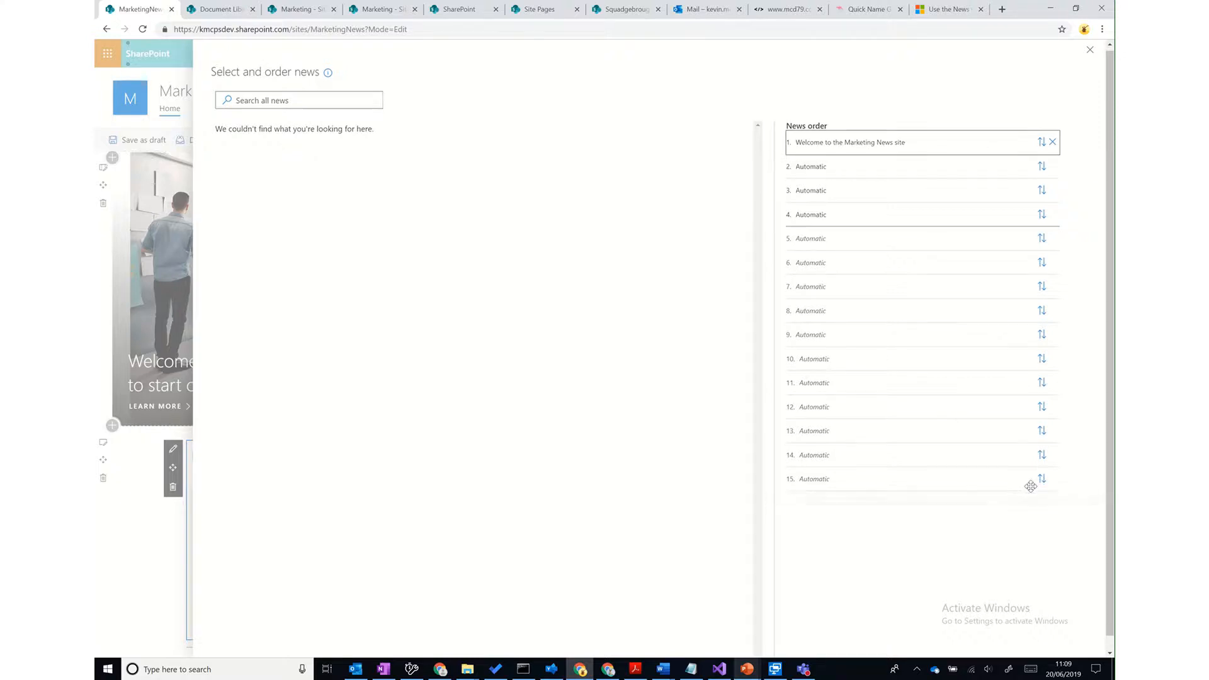
scroll(1029, 491, "down", 1)
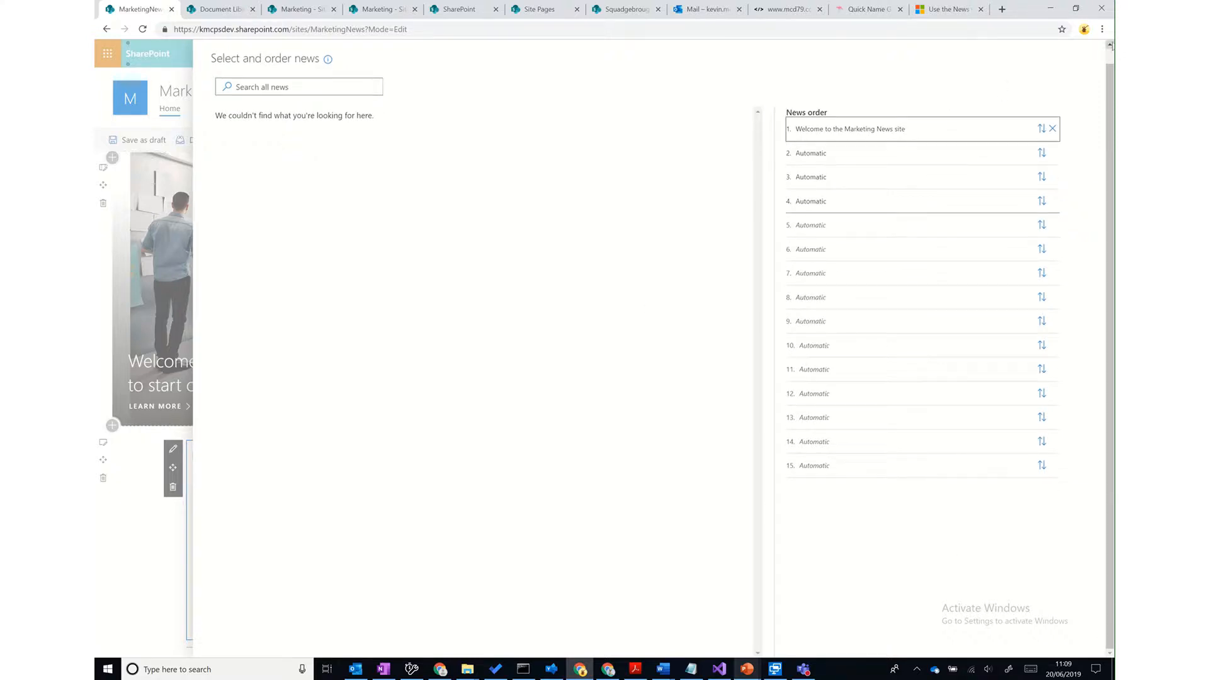
scroll(1024, 111, "up", 1)
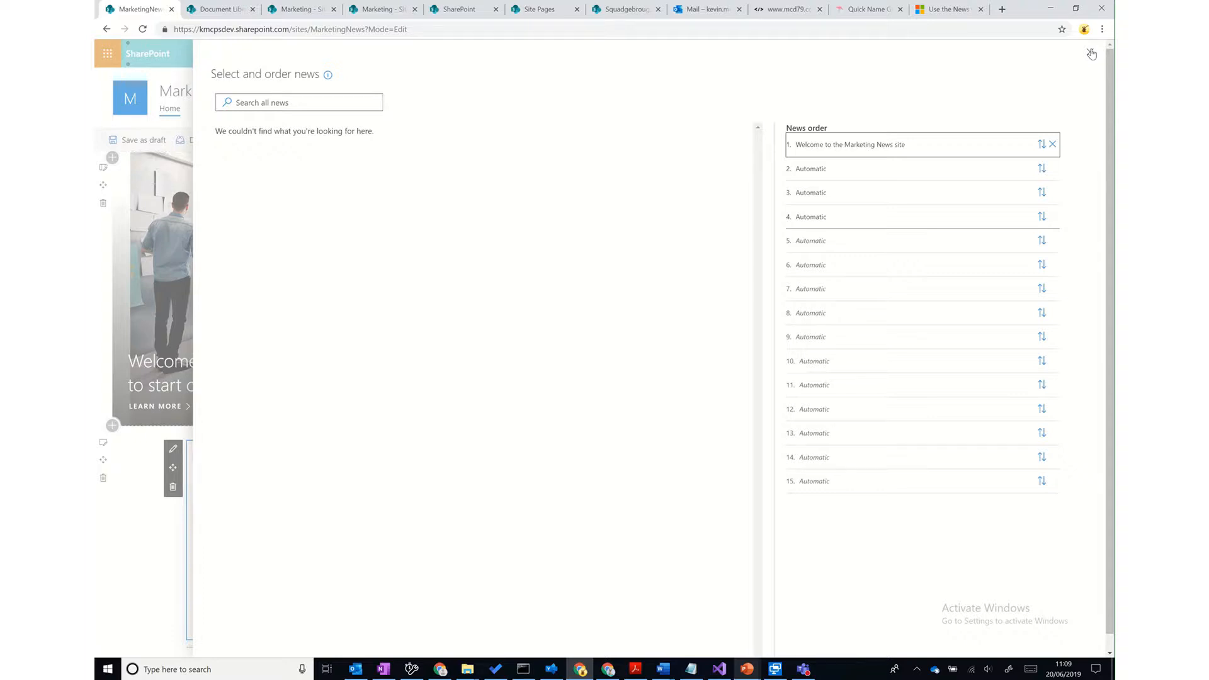
left_click(1091, 54)
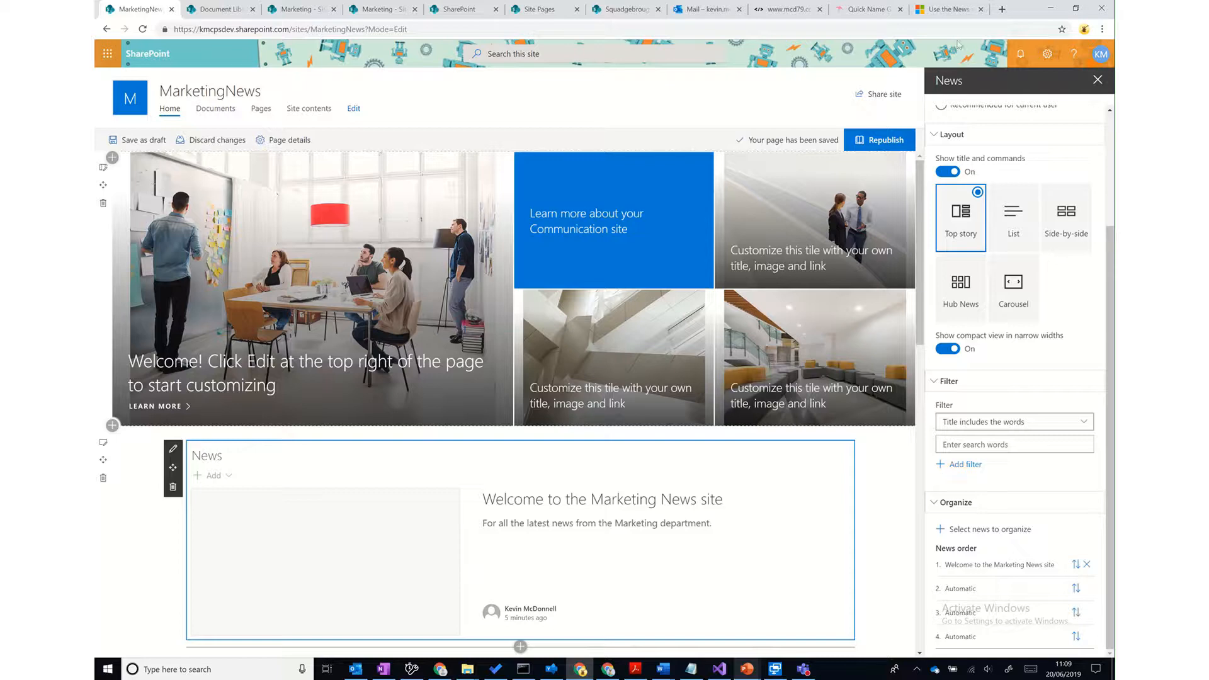
left_click(944, 14)
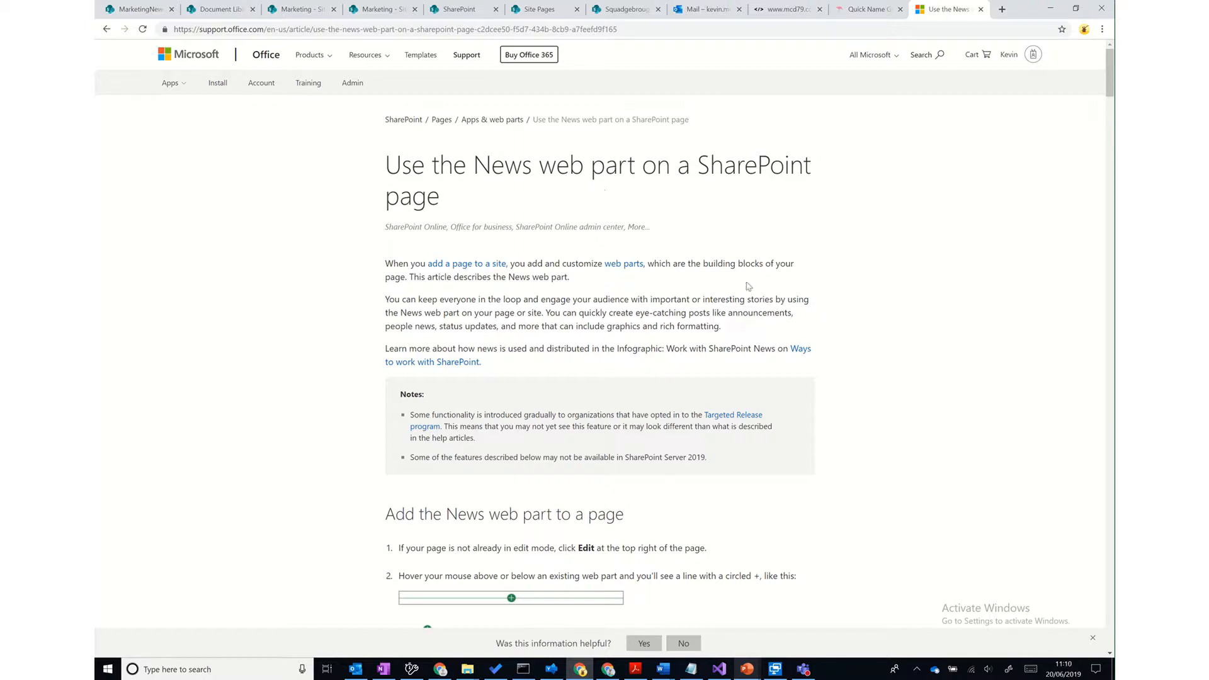
- Read down the 'Use the News web part' article to Audience targeting and follow 'Target content to specific audiences'
scroll(748, 286, "down", 5)
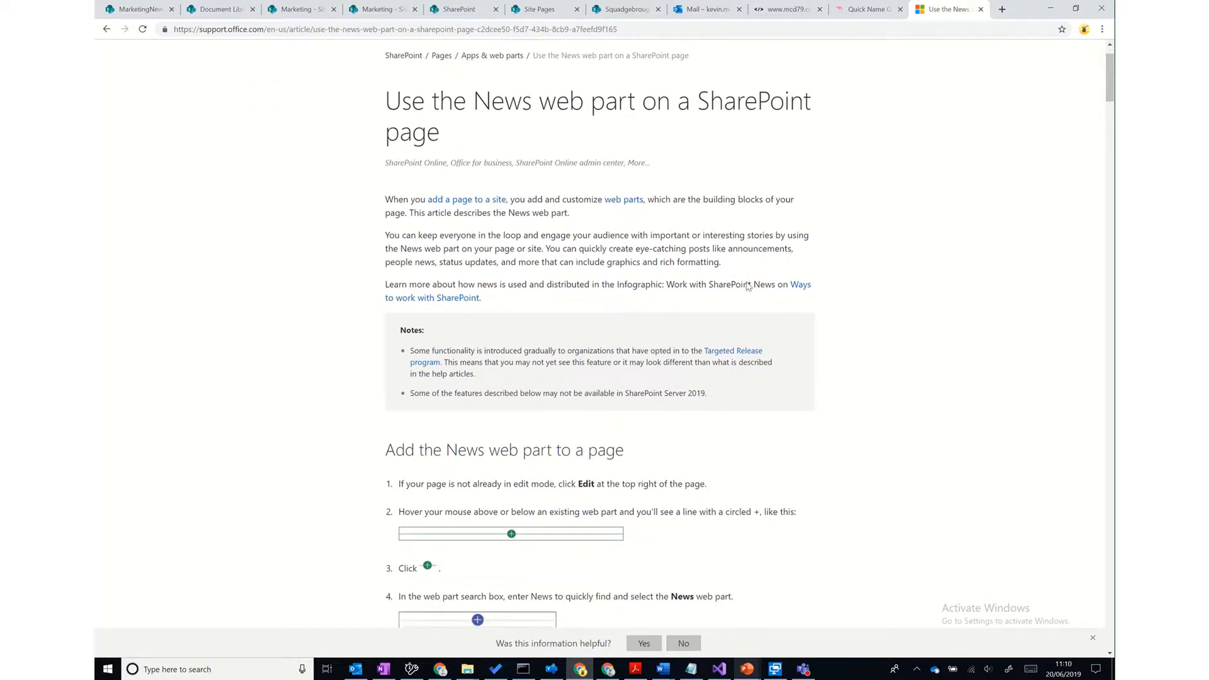
scroll(748, 286, "down", 8)
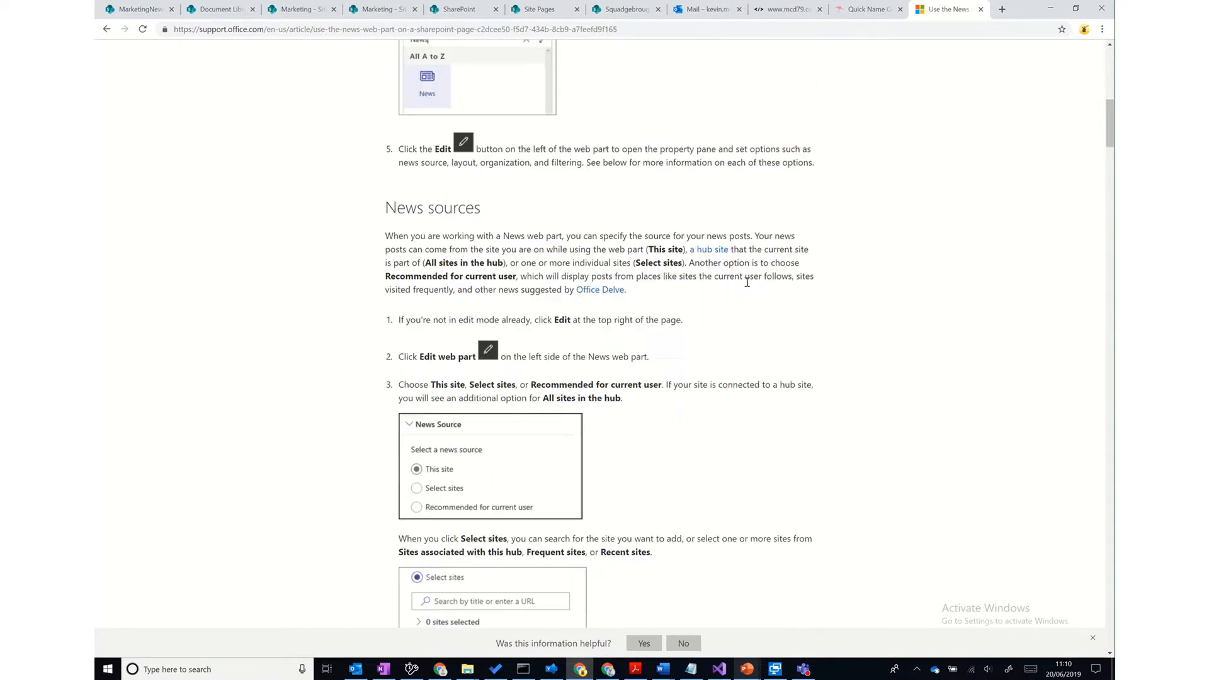
scroll(748, 287, "down", 6)
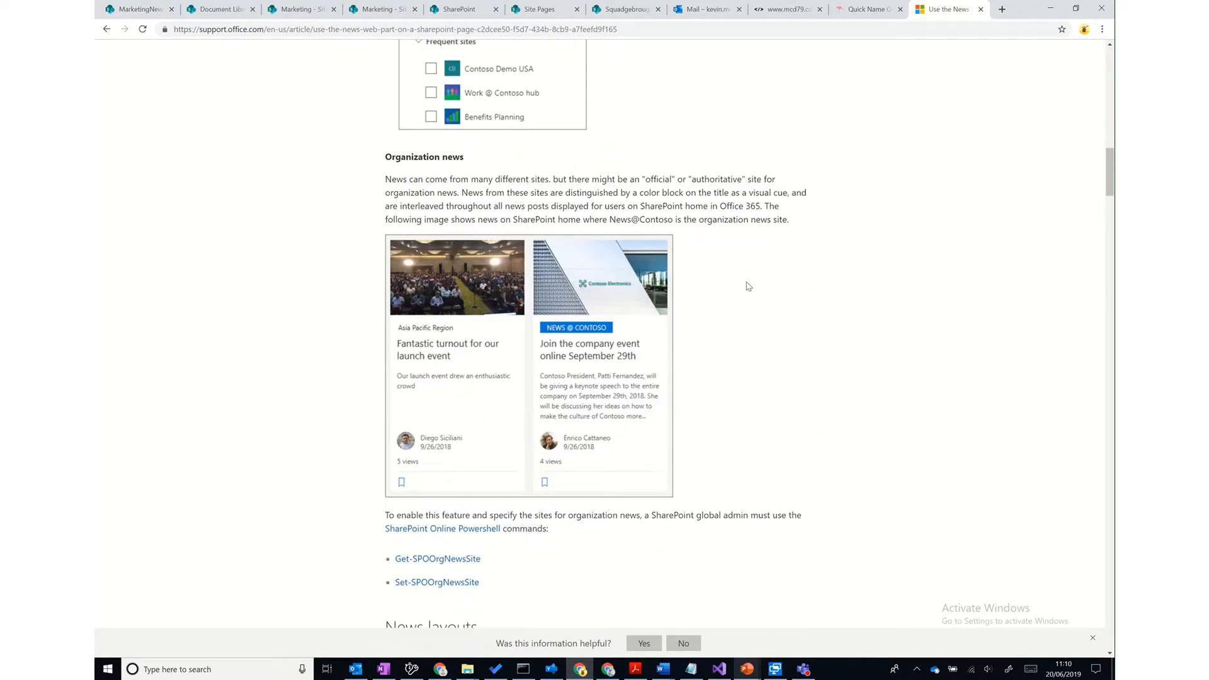
scroll(748, 287, "down", 5)
scroll(748, 287, "up", 4)
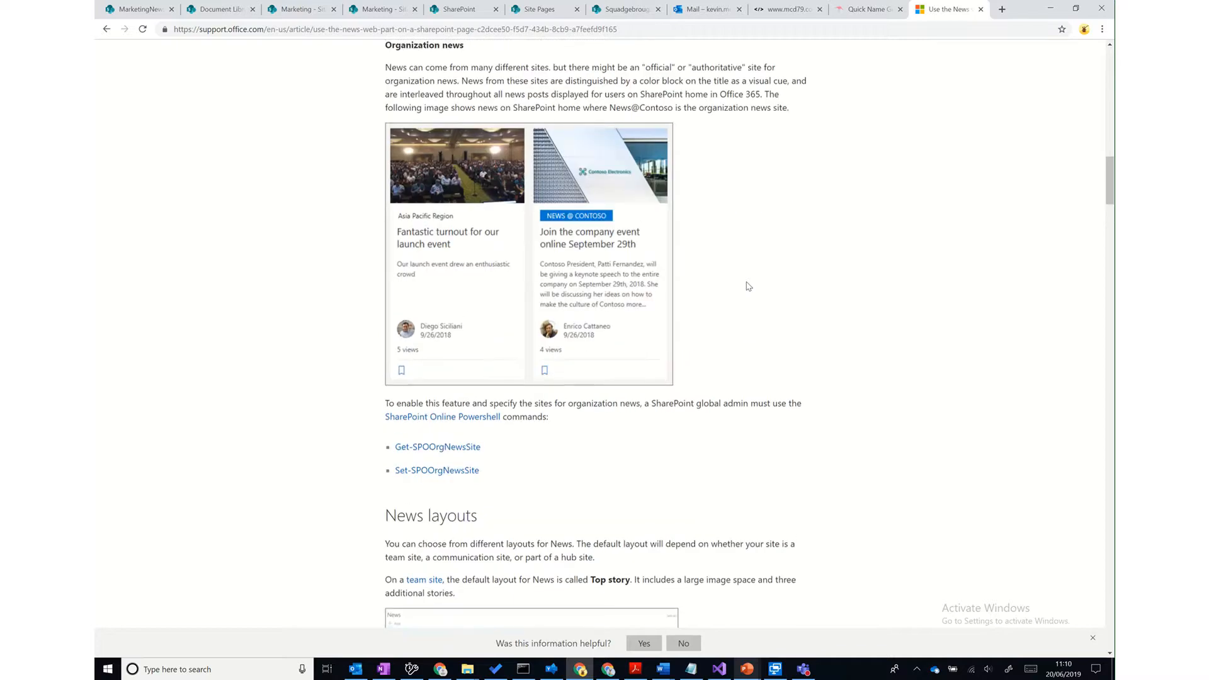
scroll(748, 286, "down", 10)
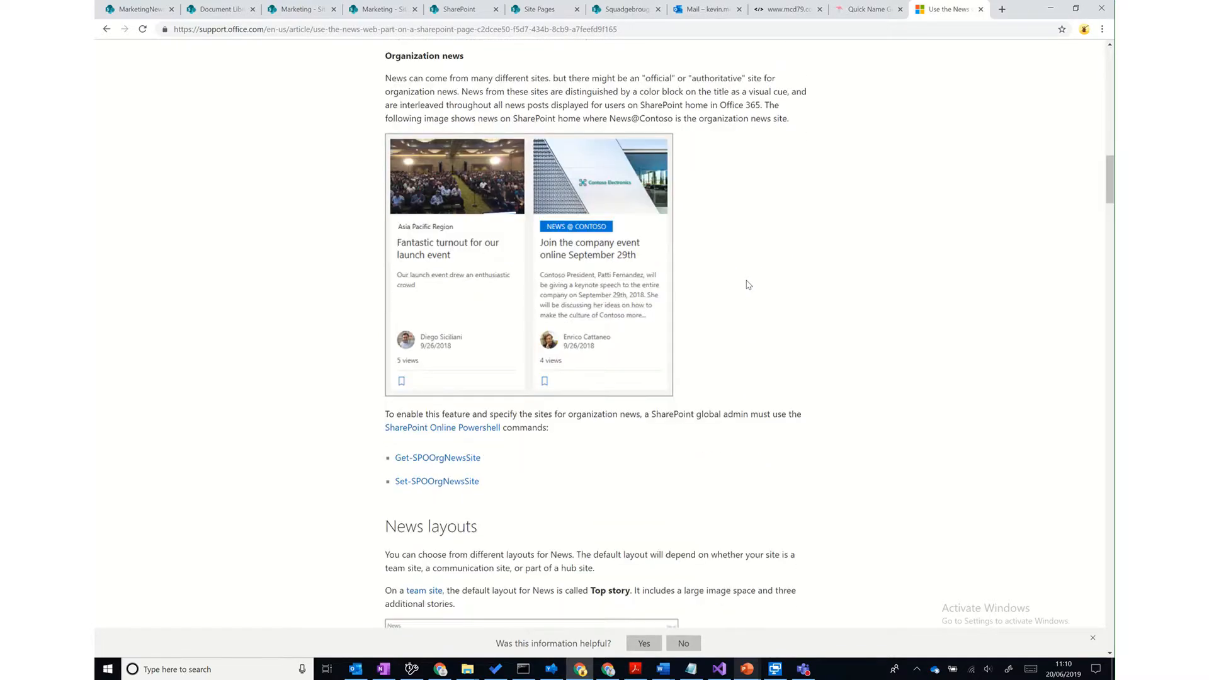
scroll(748, 285, "down", 3)
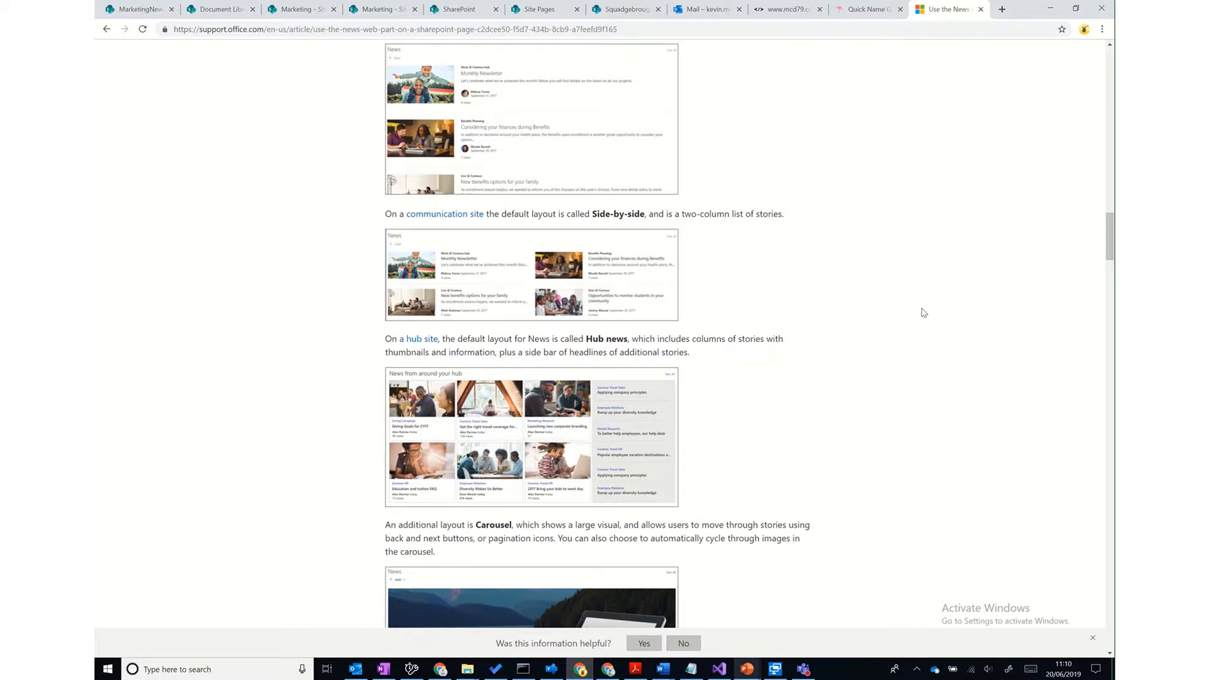
scroll(923, 313, "down", 20)
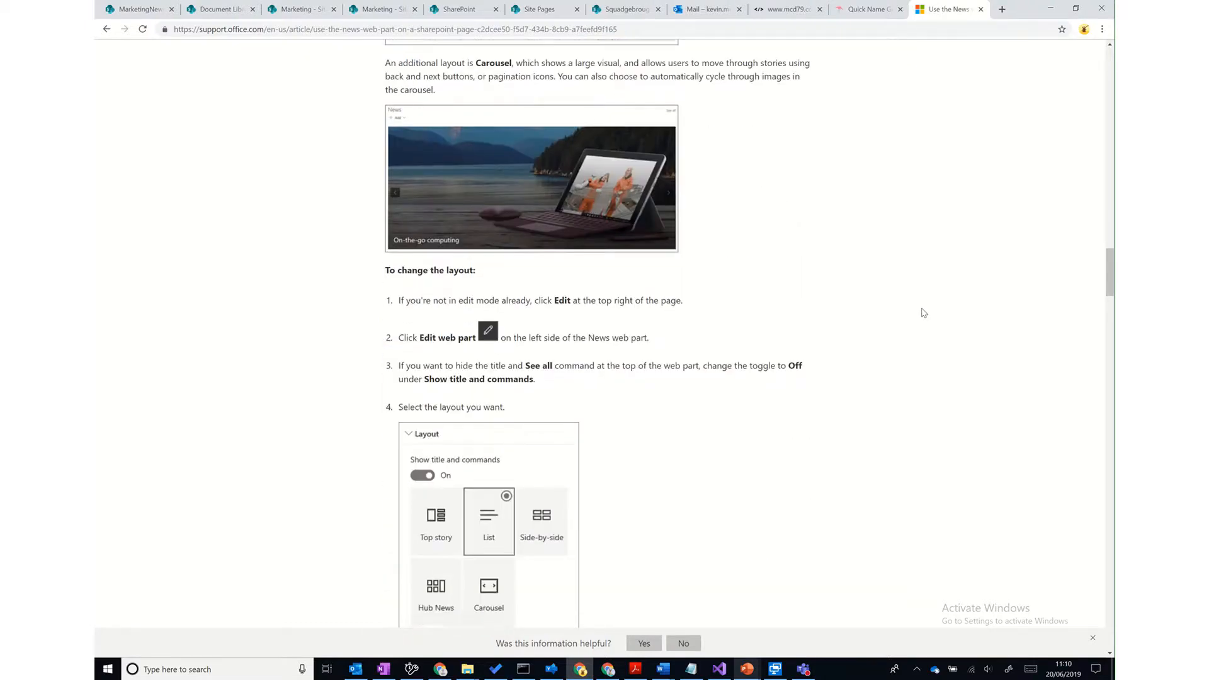
scroll(923, 313, "down", 15)
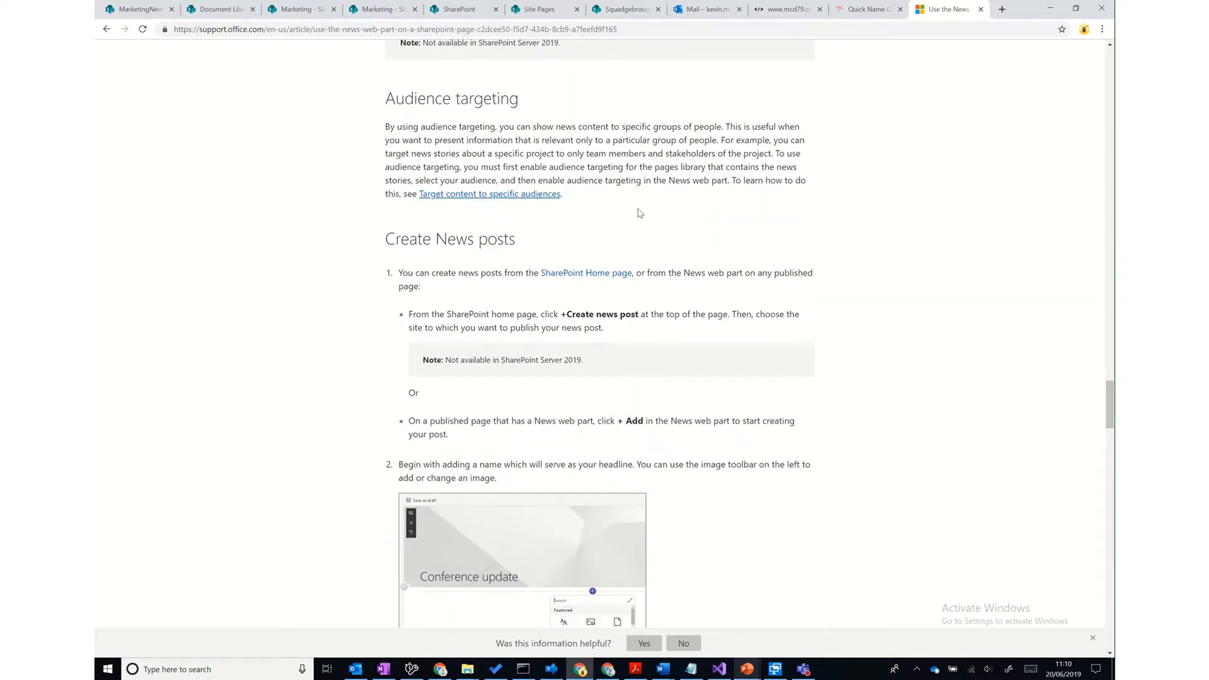
left_click(493, 200)
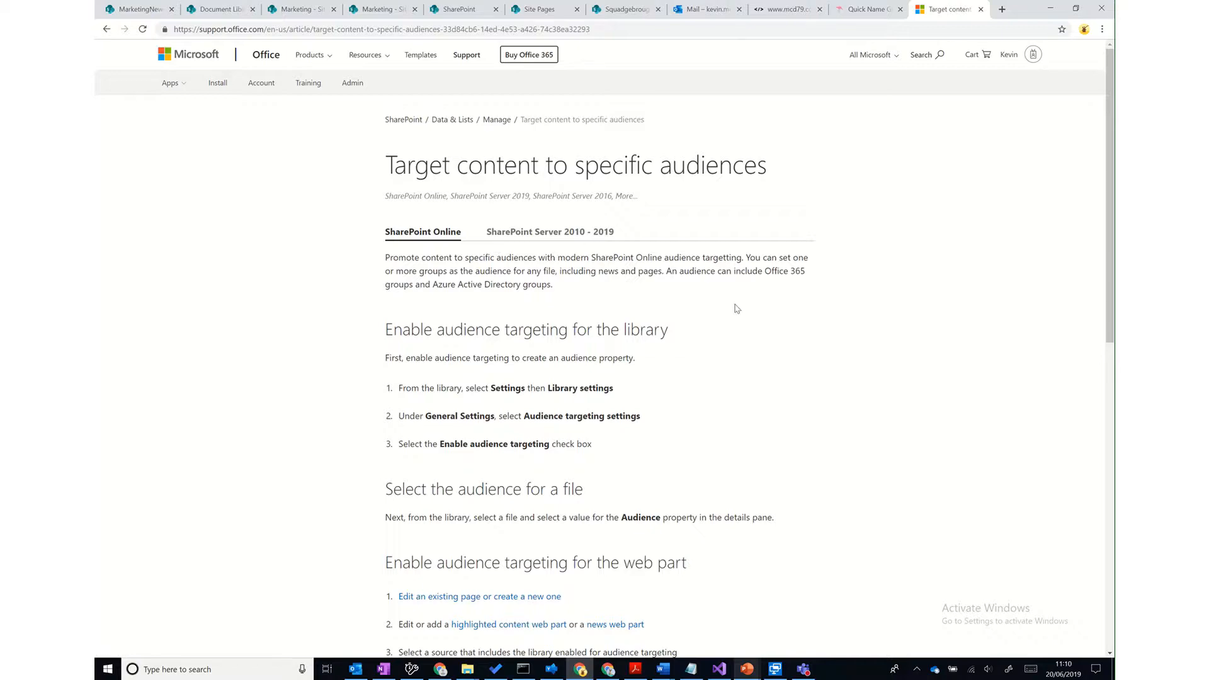
- Highlight the 'Select the audience for a file' section and the audience-targeting step, then return to MarketingNews
scroll(736, 309, "down", 3)
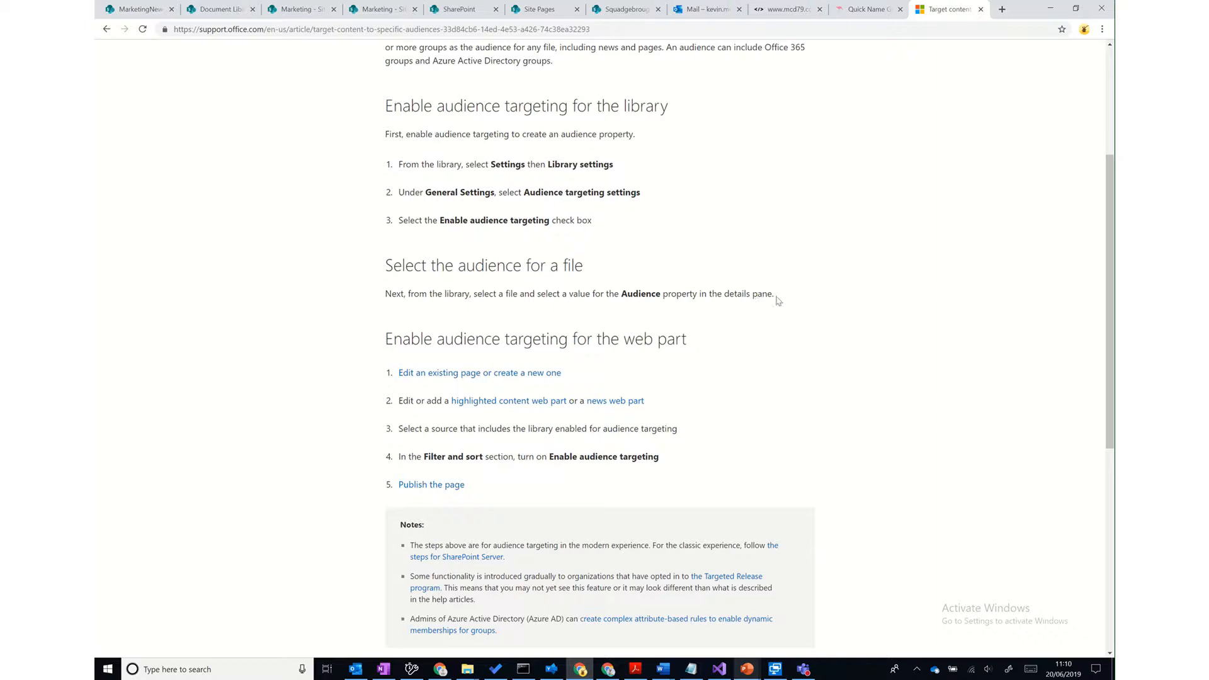
left_click_drag(774, 294, 382, 267)
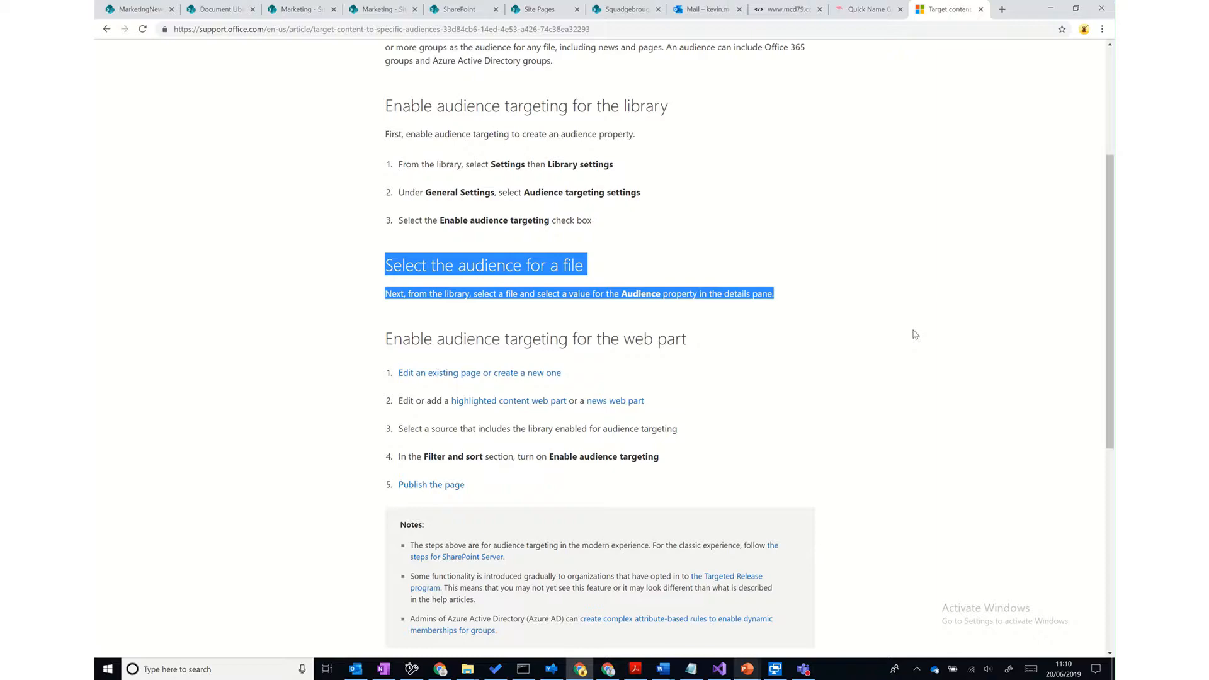
scroll(915, 335, "down", 3)
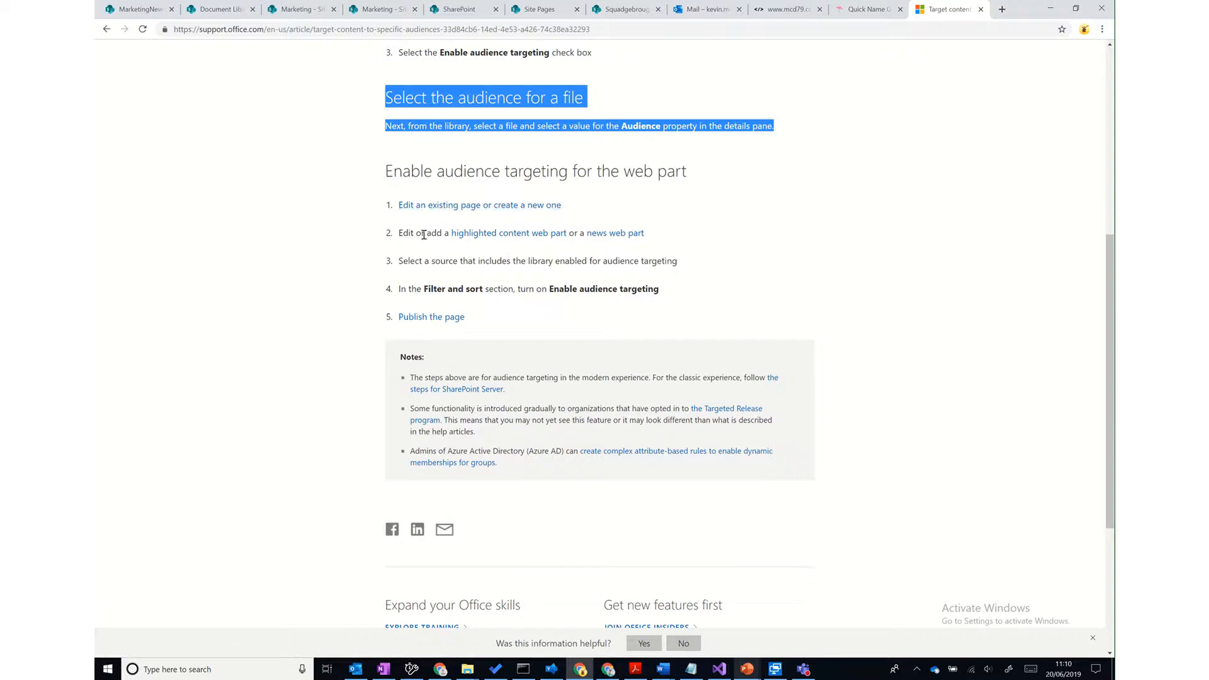
left_click_drag(399, 288, 667, 289)
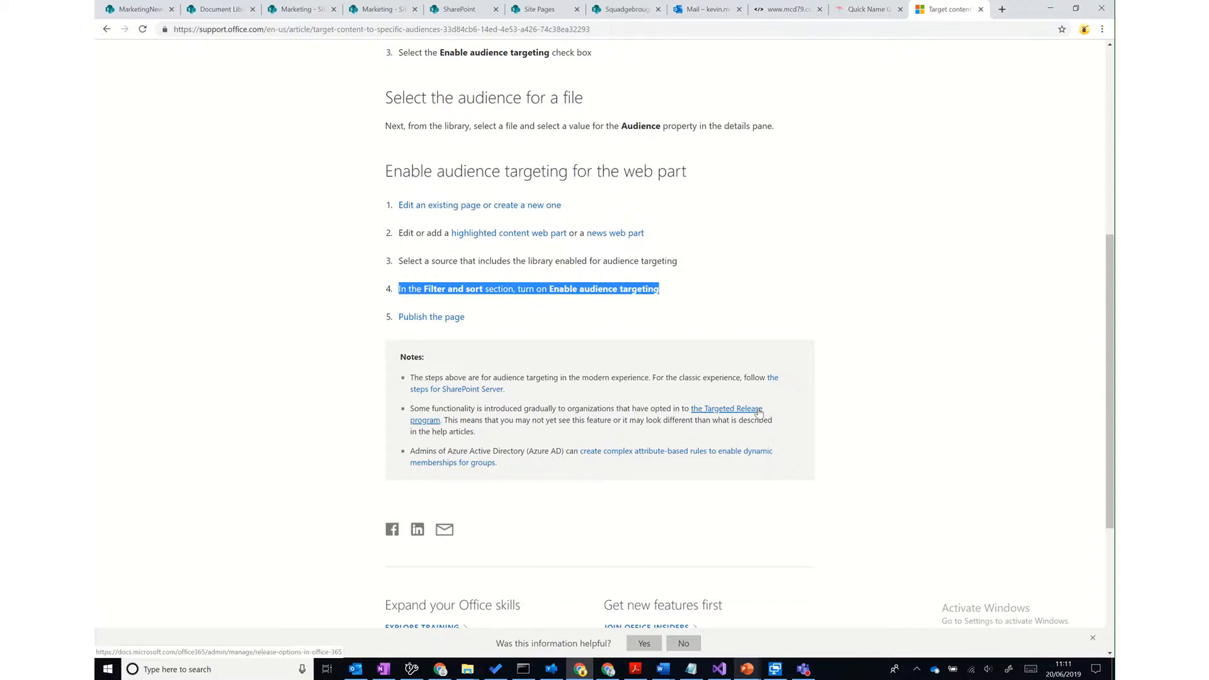
scroll(874, 422, "down", 3)
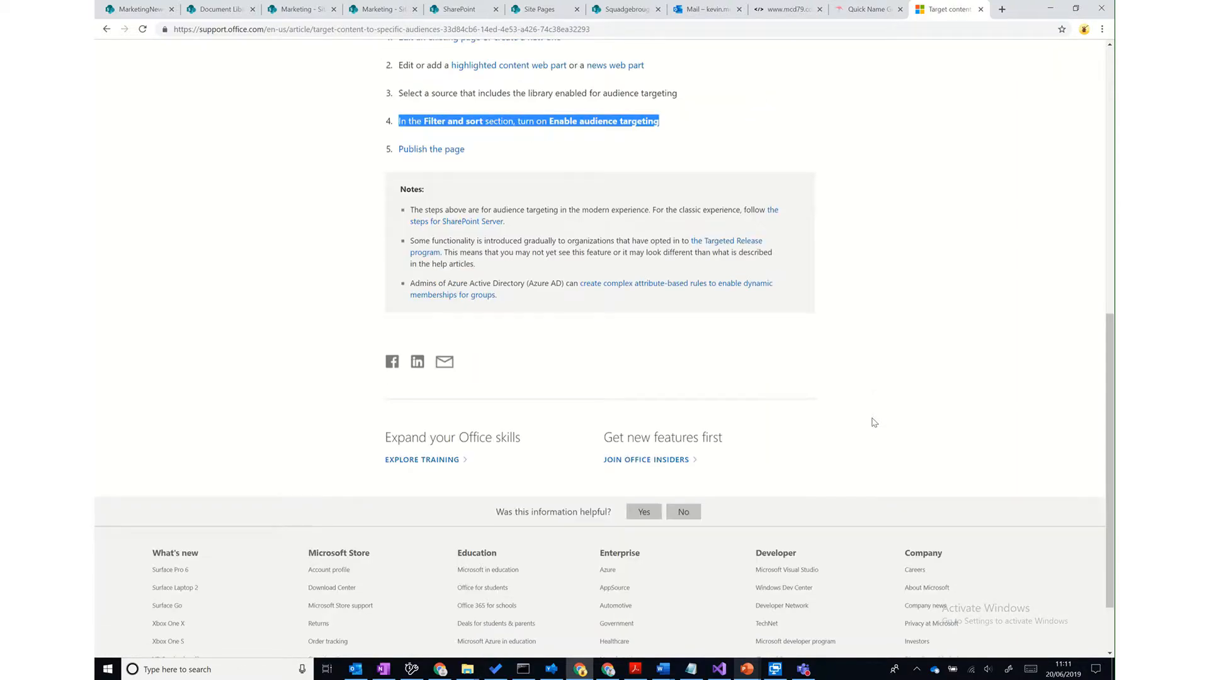
scroll(874, 422, "up", 3)
left_click(121, 9)
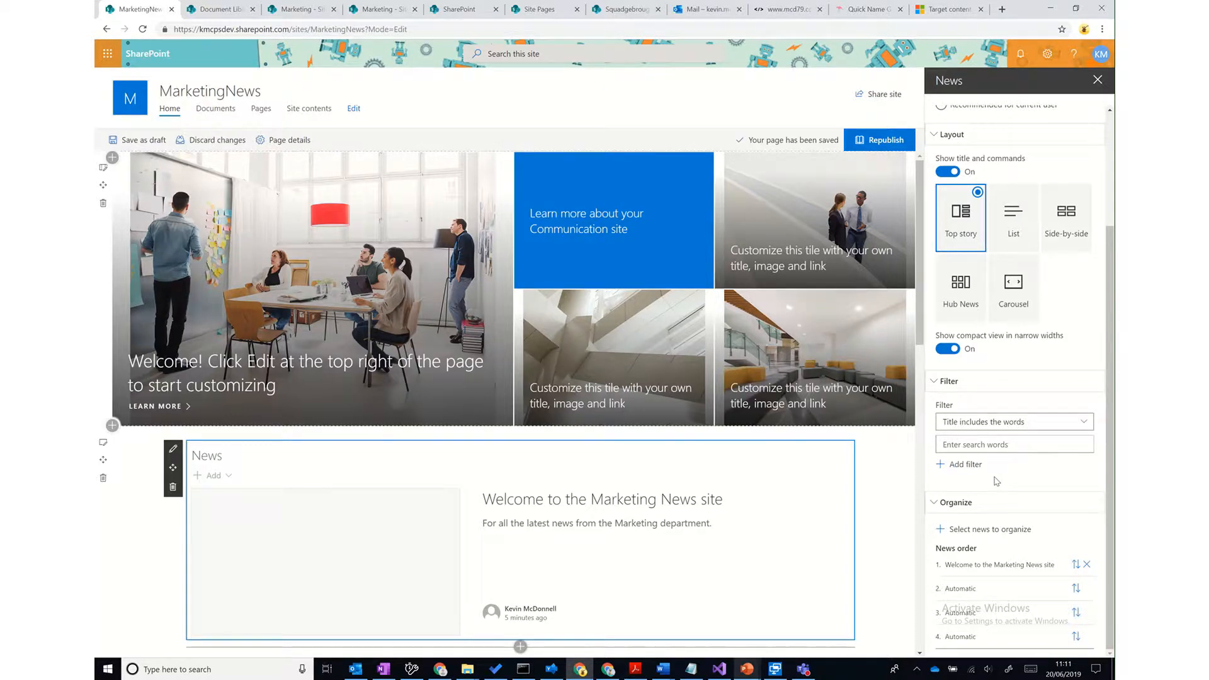
- Republish the MarketingNews home page, then return to the audience targeting article
left_click(875, 141)
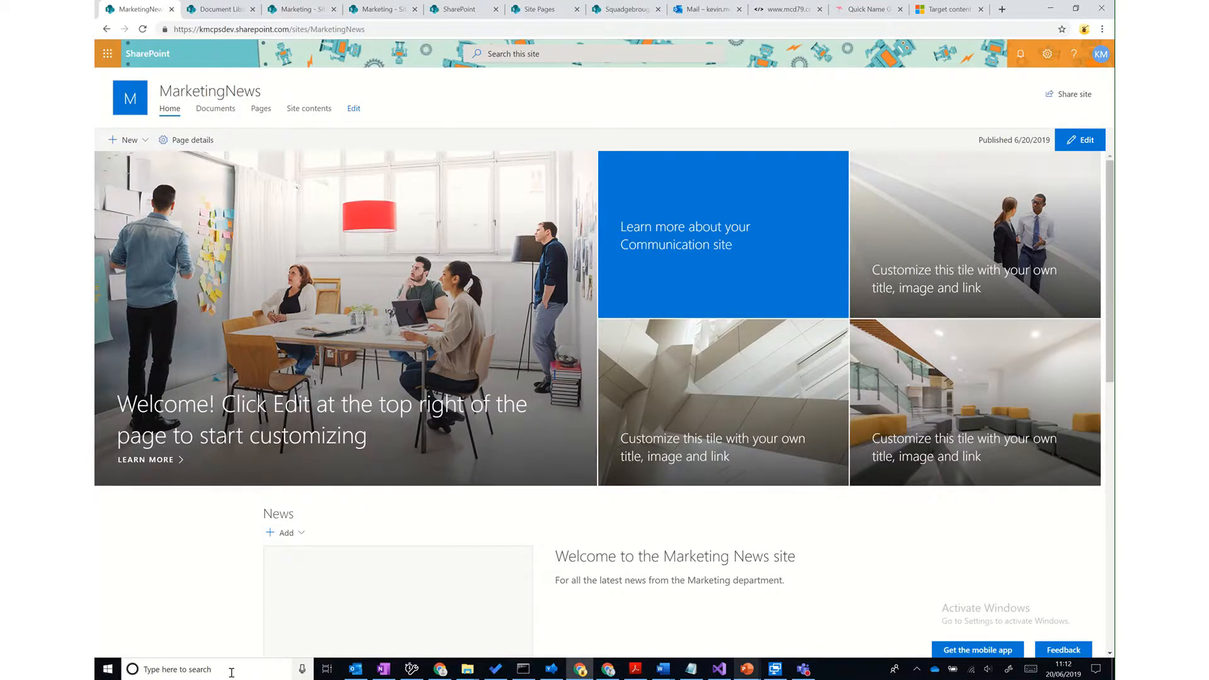
left_click(932, 10)
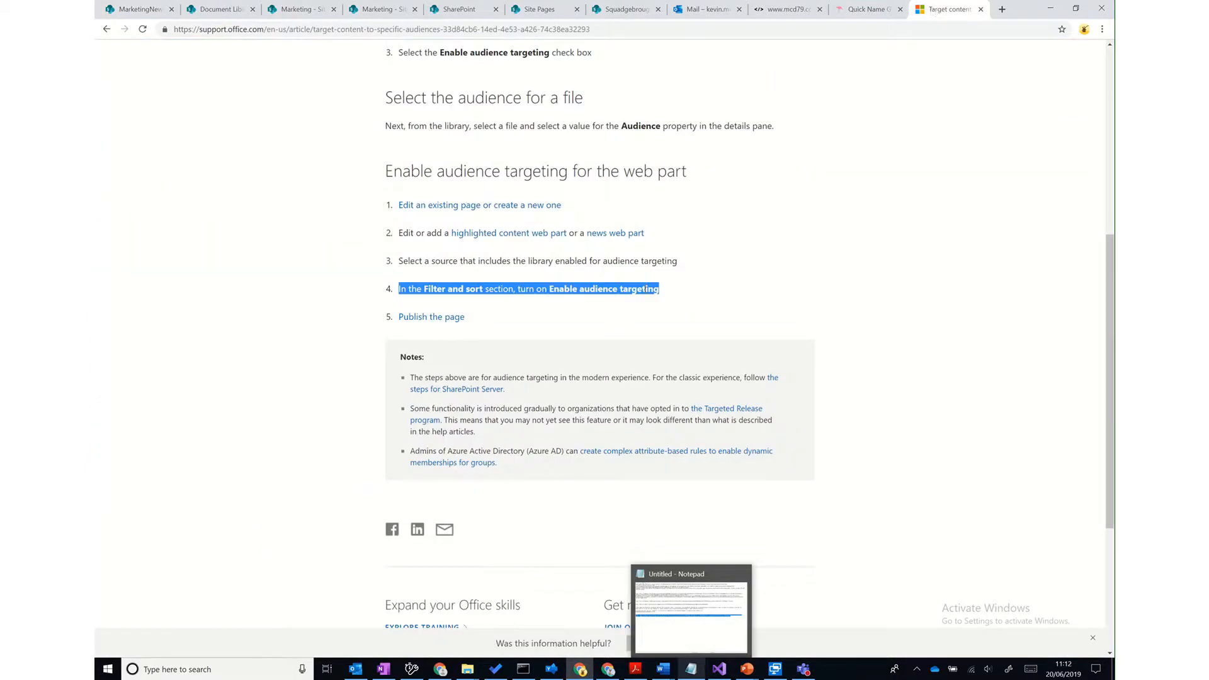
- Go back to the News web part article's Organization news section and search Windows for 'powershe'
left_click(106, 29)
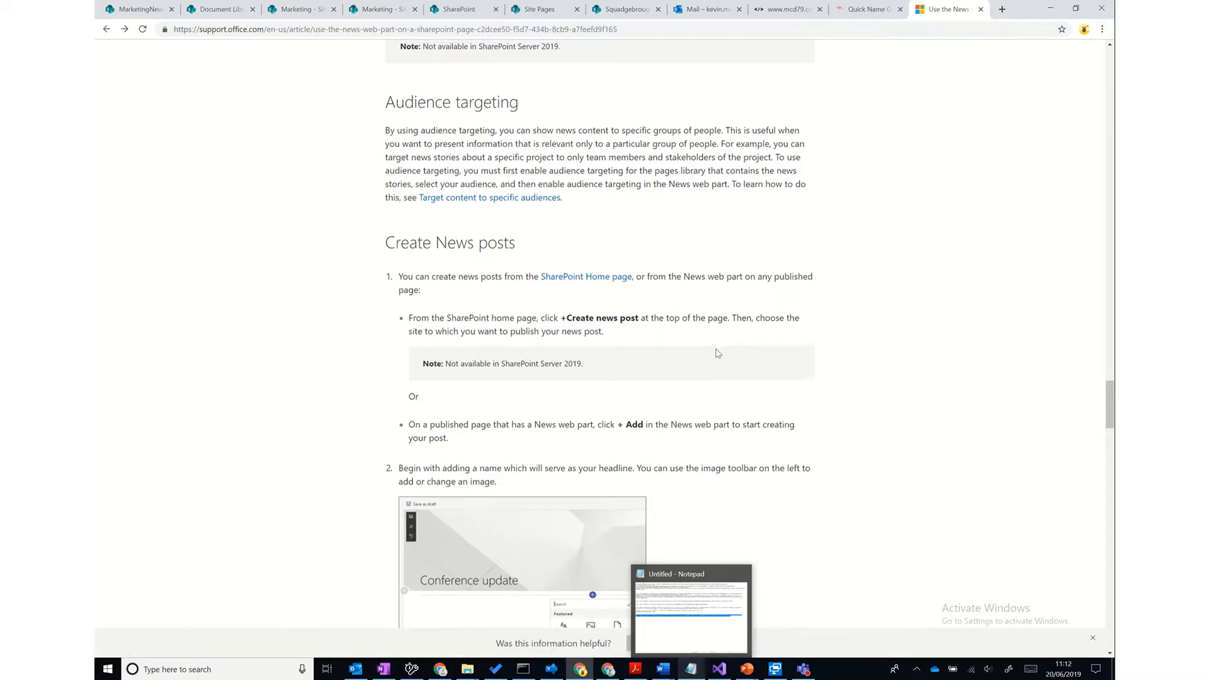
scroll(717, 353, "up", 15)
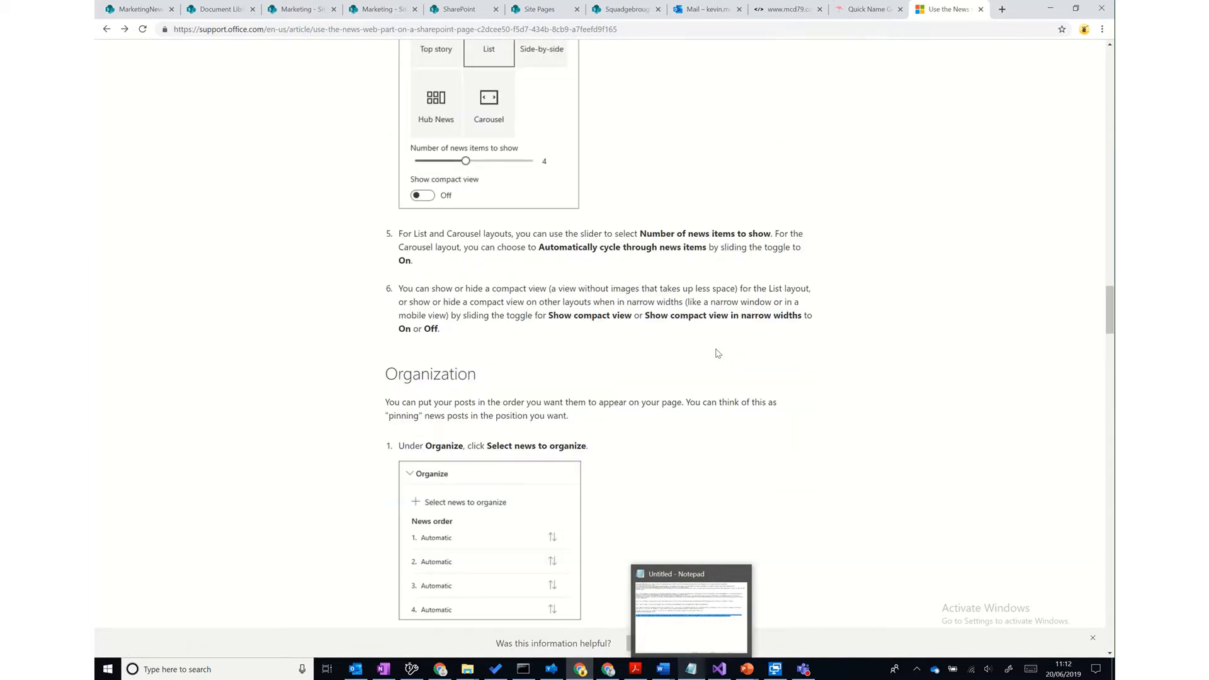
scroll(717, 353, "down", 8)
scroll(717, 353, "up", 5)
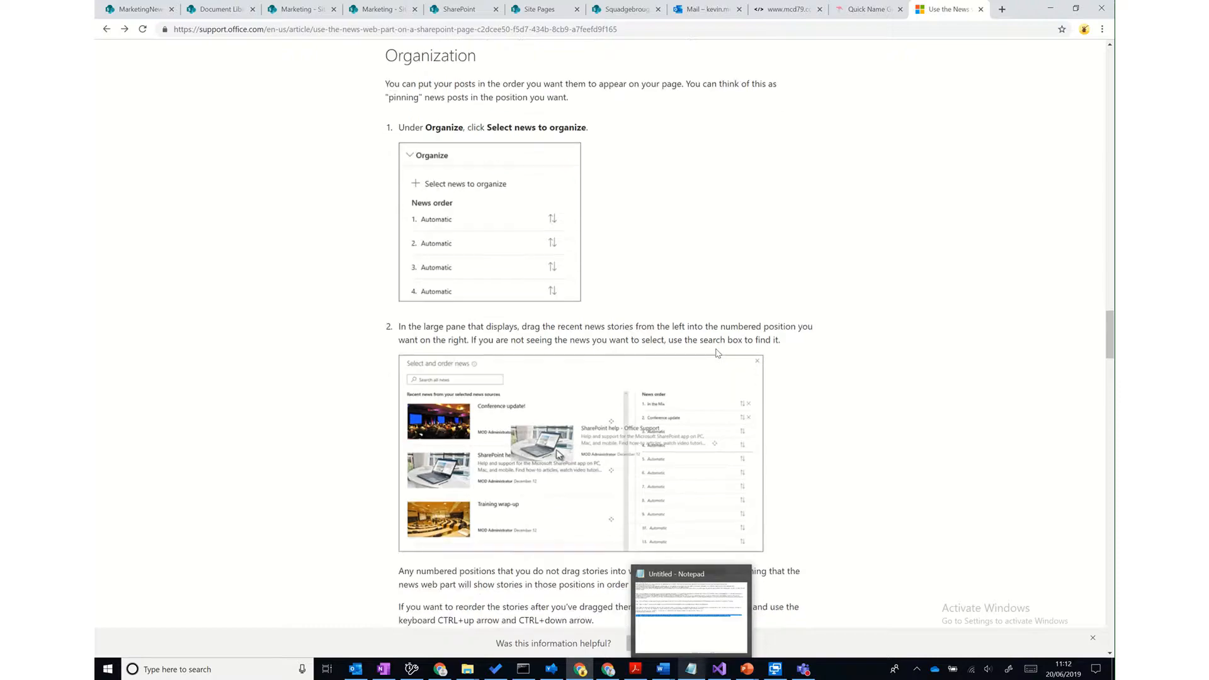
scroll(716, 349, "up", 20)
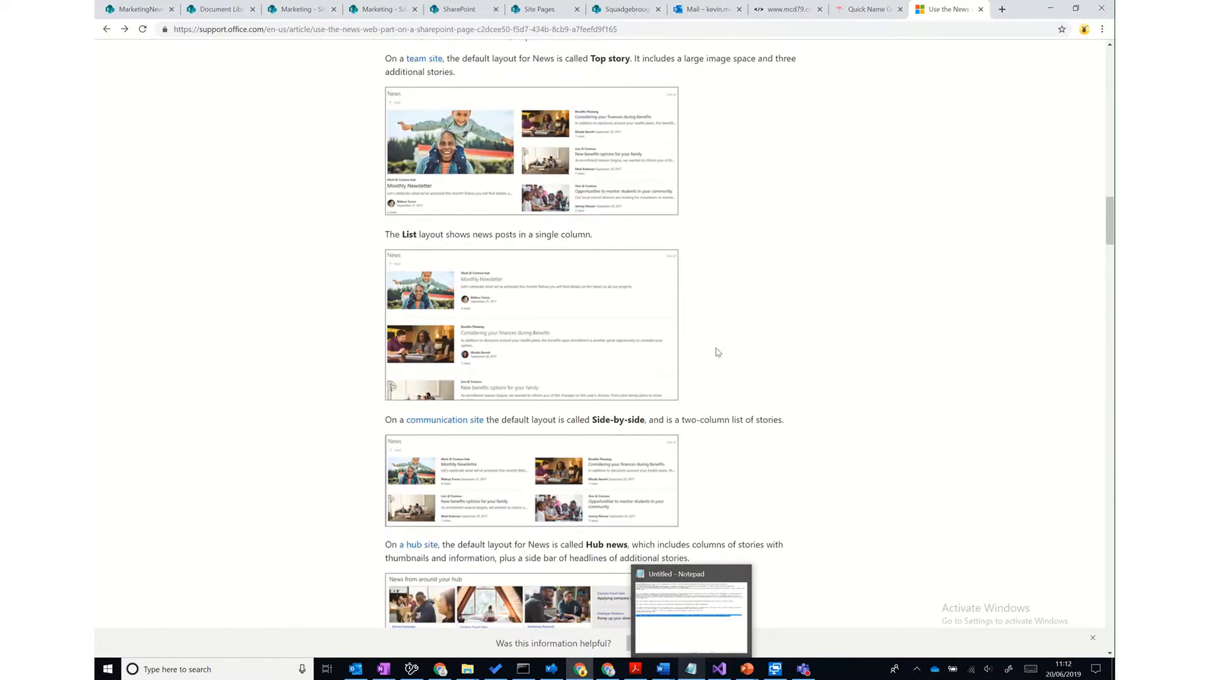
scroll(718, 352, "up", 3)
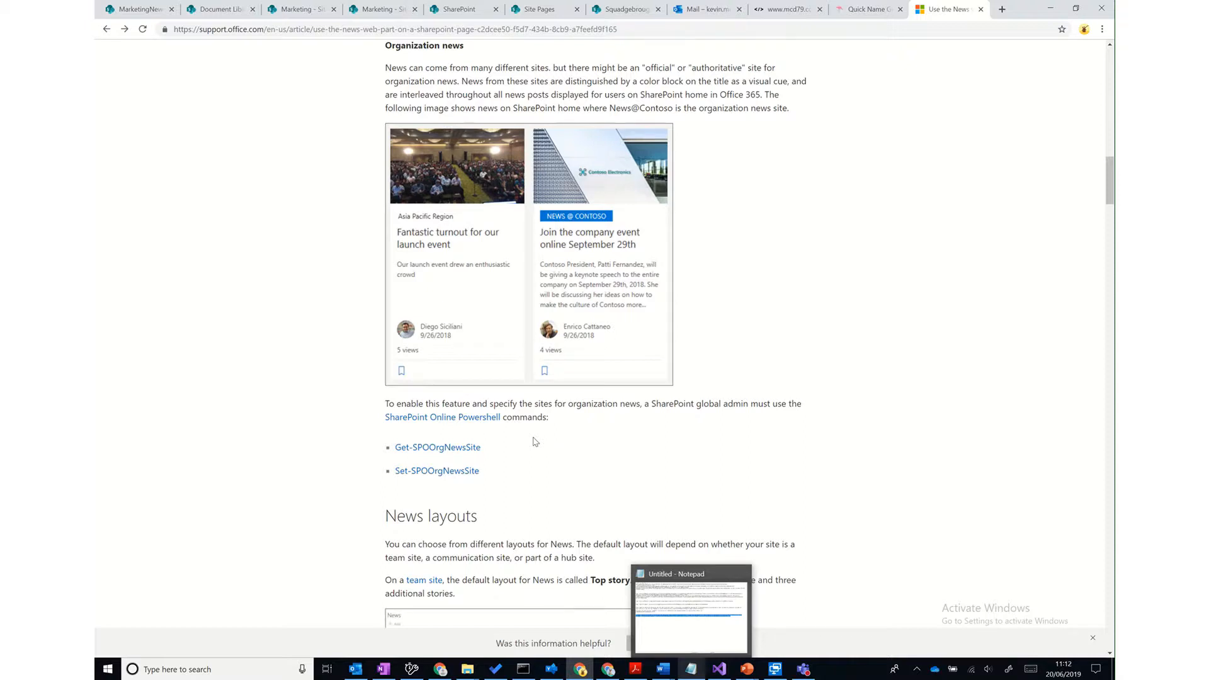
left_click(240, 669)
type("powershe")
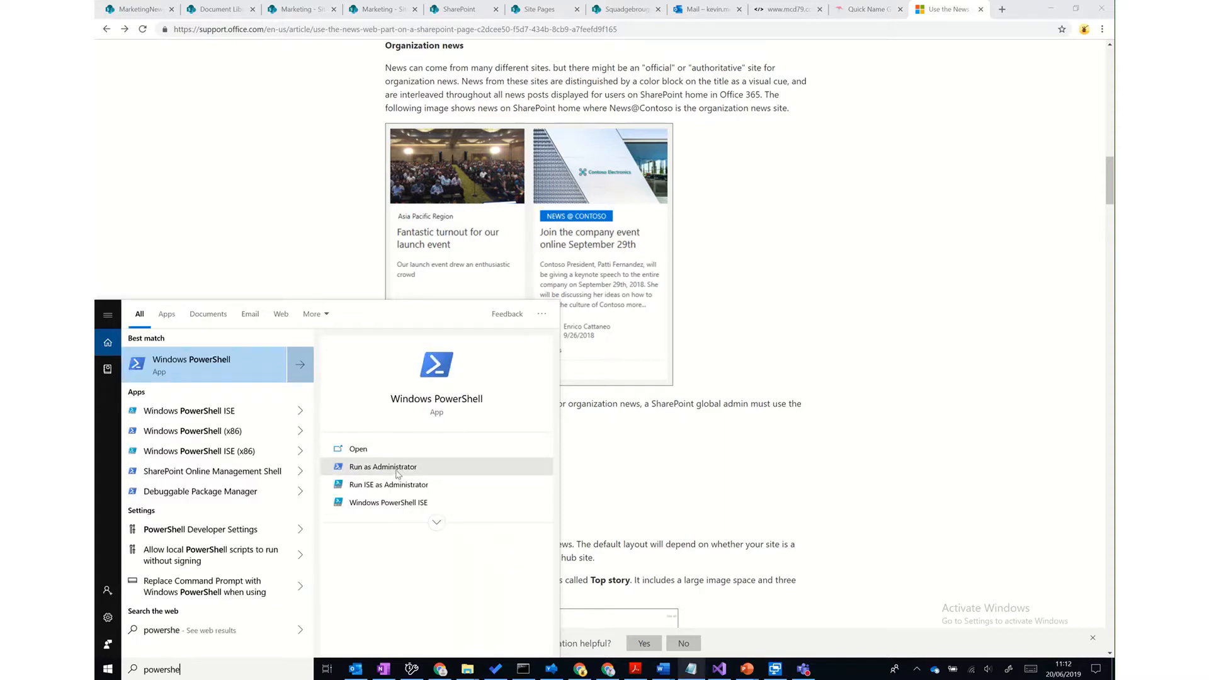
- Launch PowerShell as administrator and run Connect-SPOService -Url with the tenant's SharePoint admin URL
left_click(400, 468)
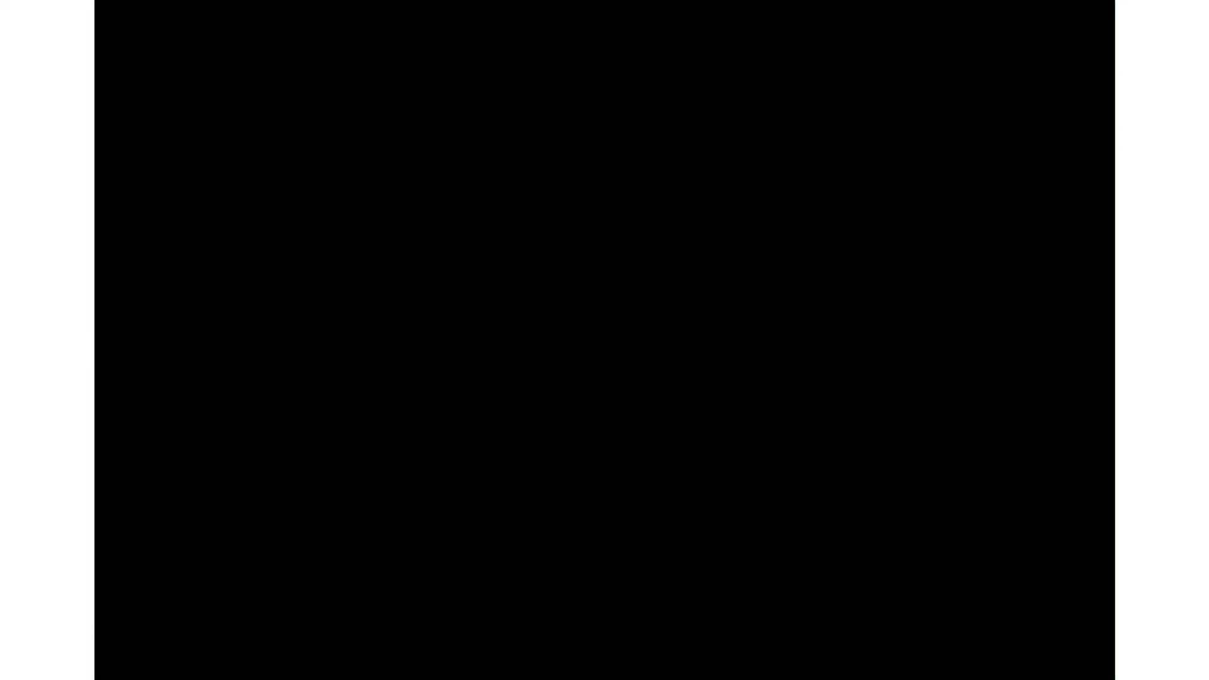
left_click(560, 401)
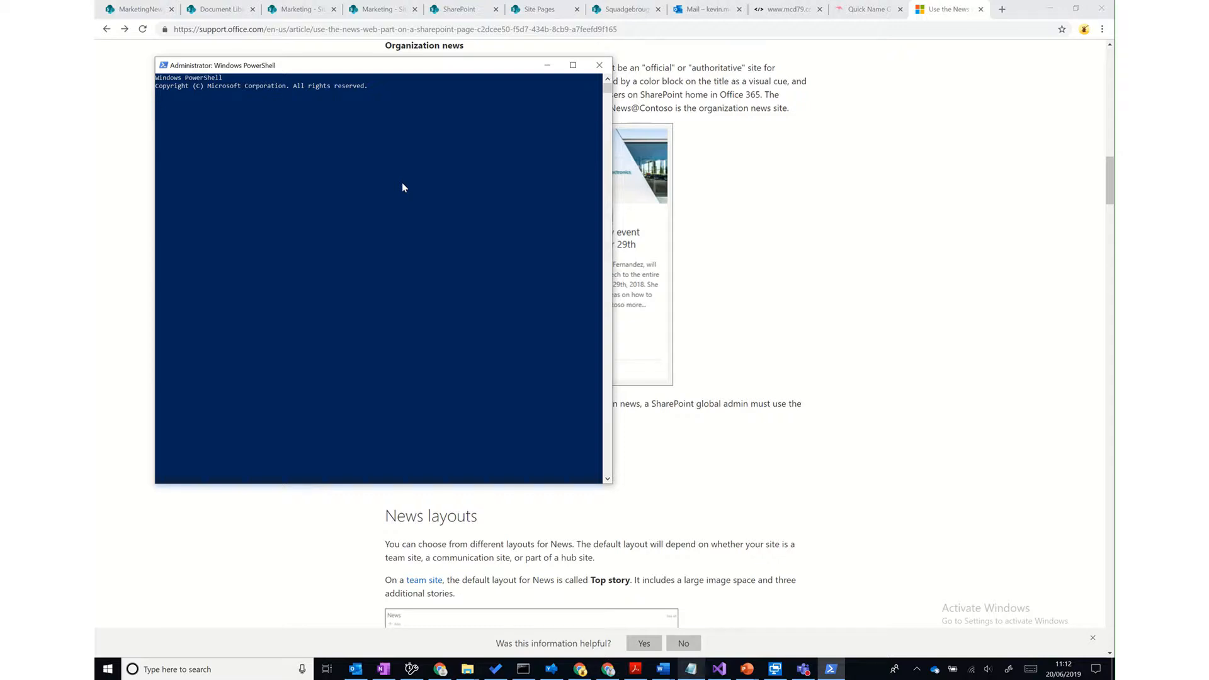
type("connect")
type("-sppo")
key("BackSpace")
key("BackSpace")
key("Tab")
type("-Url https://")
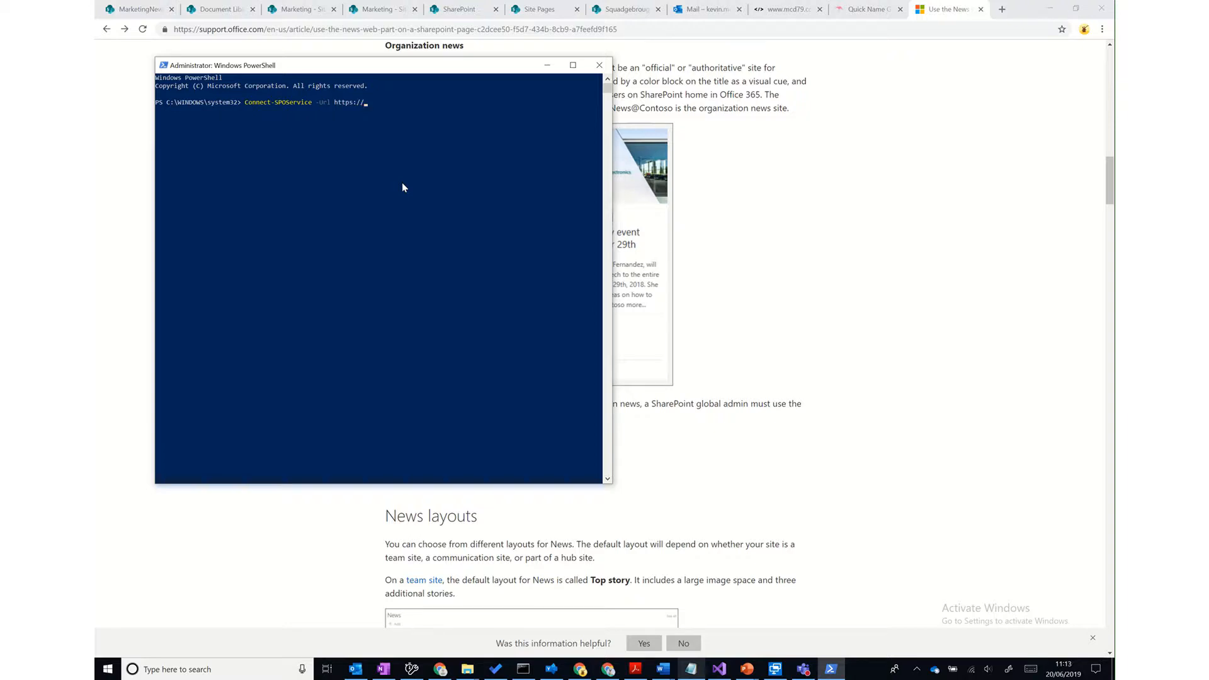
type("kmcpsdev.onm")
key("BackSpace")
type("sharepoint")
type(".com")
type("-admin")
key("Return")
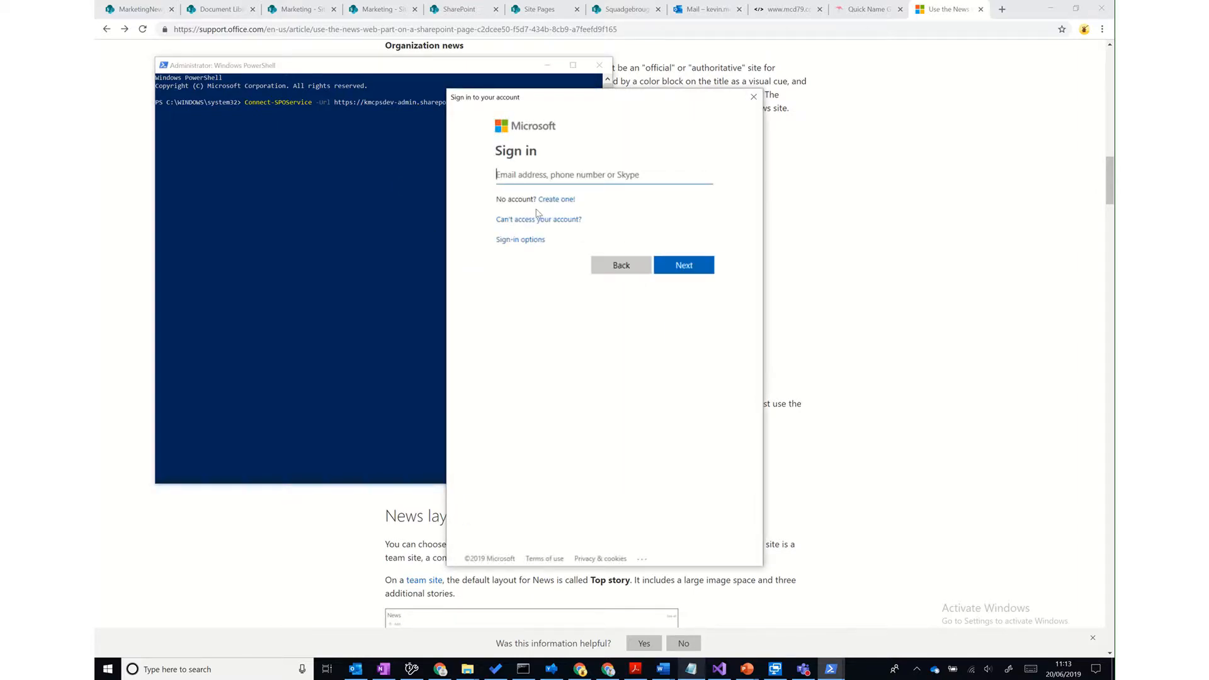
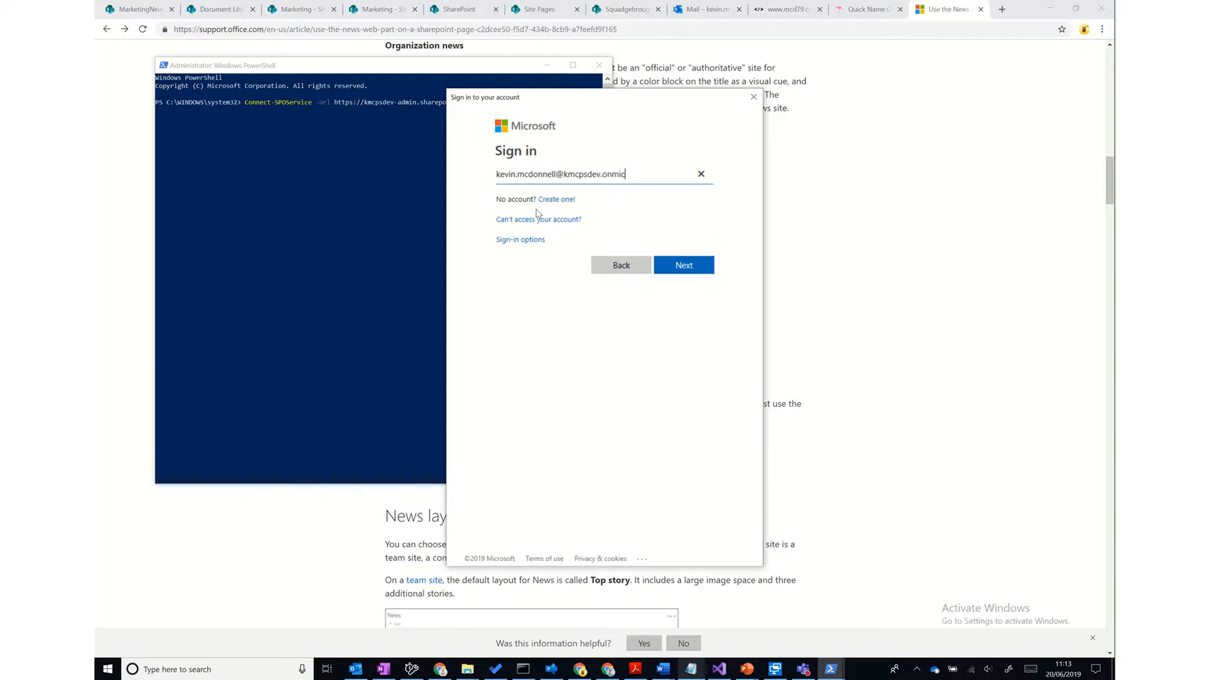
- Sign in with the admin account's e-mail and password to complete the SharePoint Online connection
key("Return")
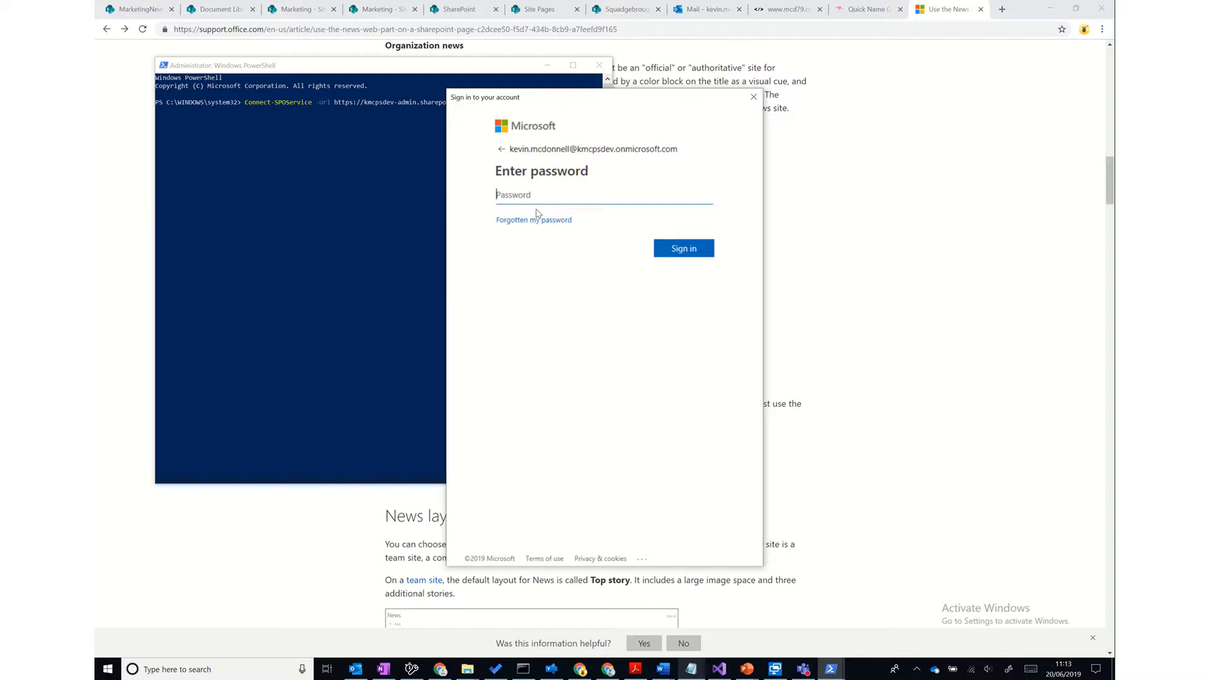
type("*************")
key("Return")
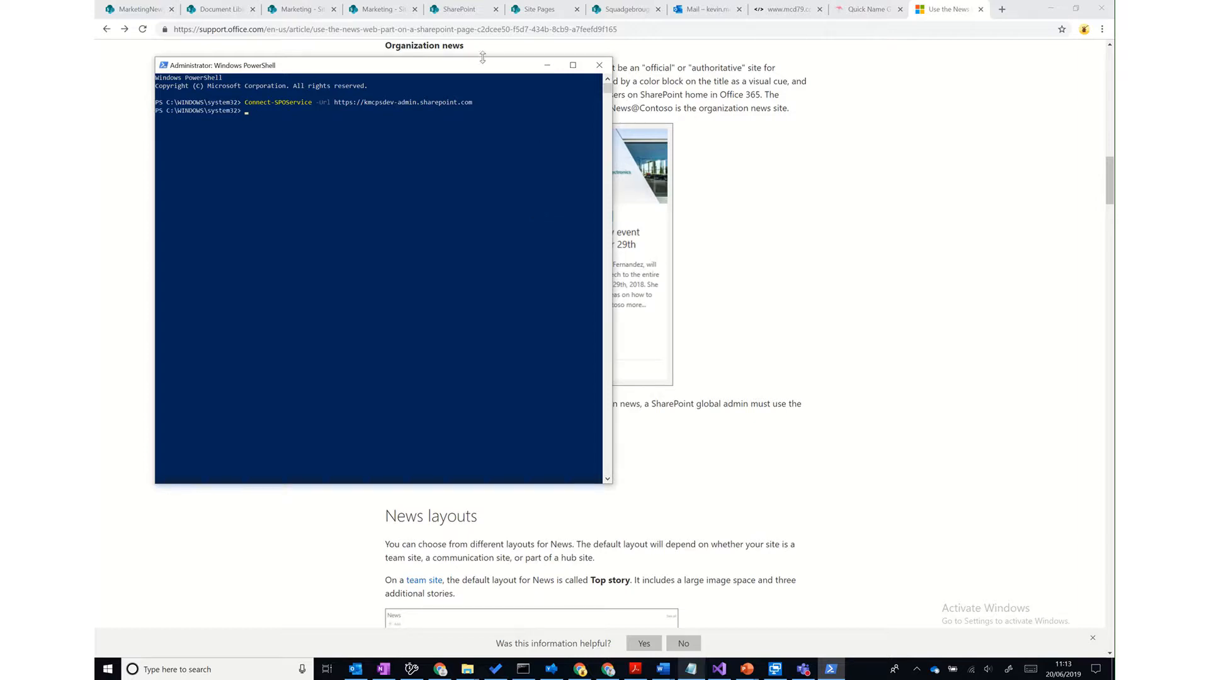
- Run Get-SPOOrgNewsSite, which lists only SCCServicesnews as an org news site
left_click_drag(483, 67, 968, 75)
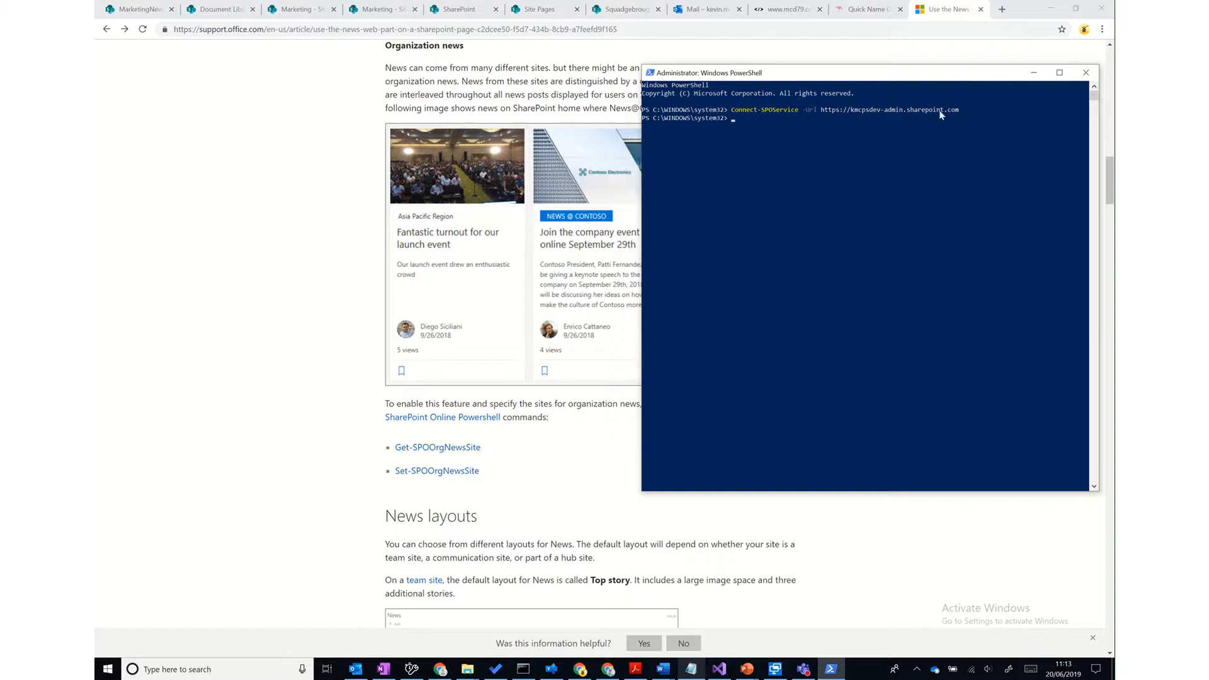
left_click(885, 221)
type("Get-spoorgnewssite")
key("Return")
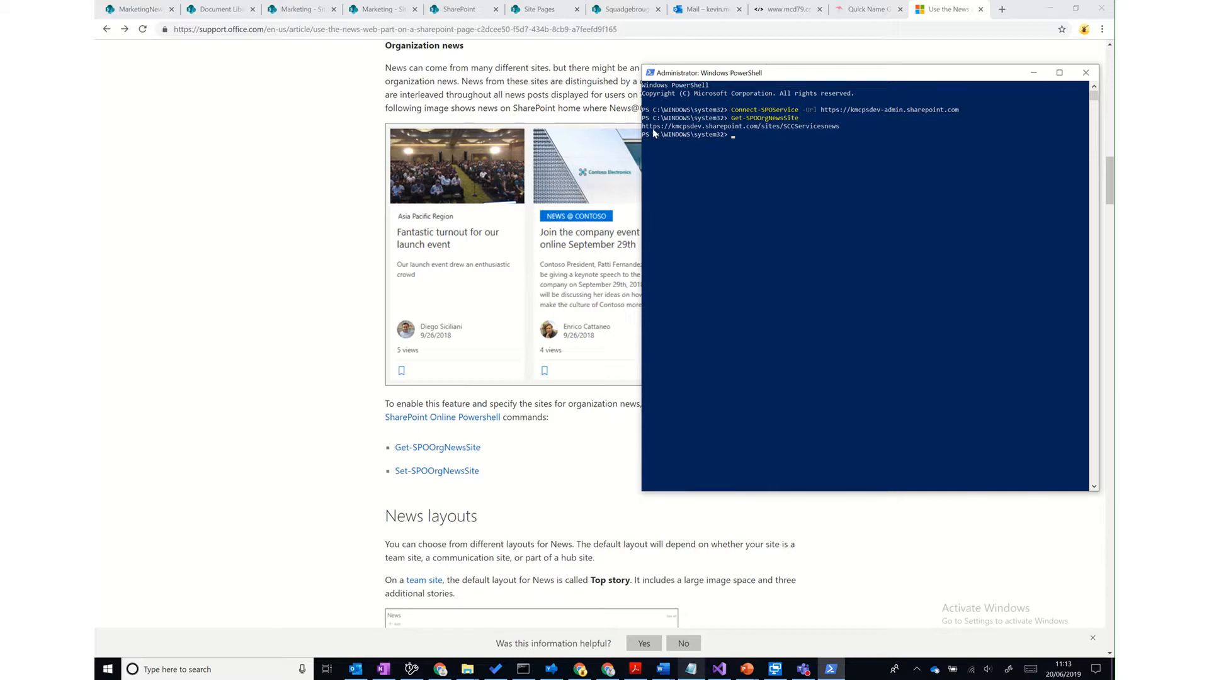
- Start the Set-SPOOrgNewsSite -OrgNewsSiteUrl command and bring up the MarketingNews browser tab
left_click(778, 142)
type("set")
key("Tab")
left_click(140, 11)
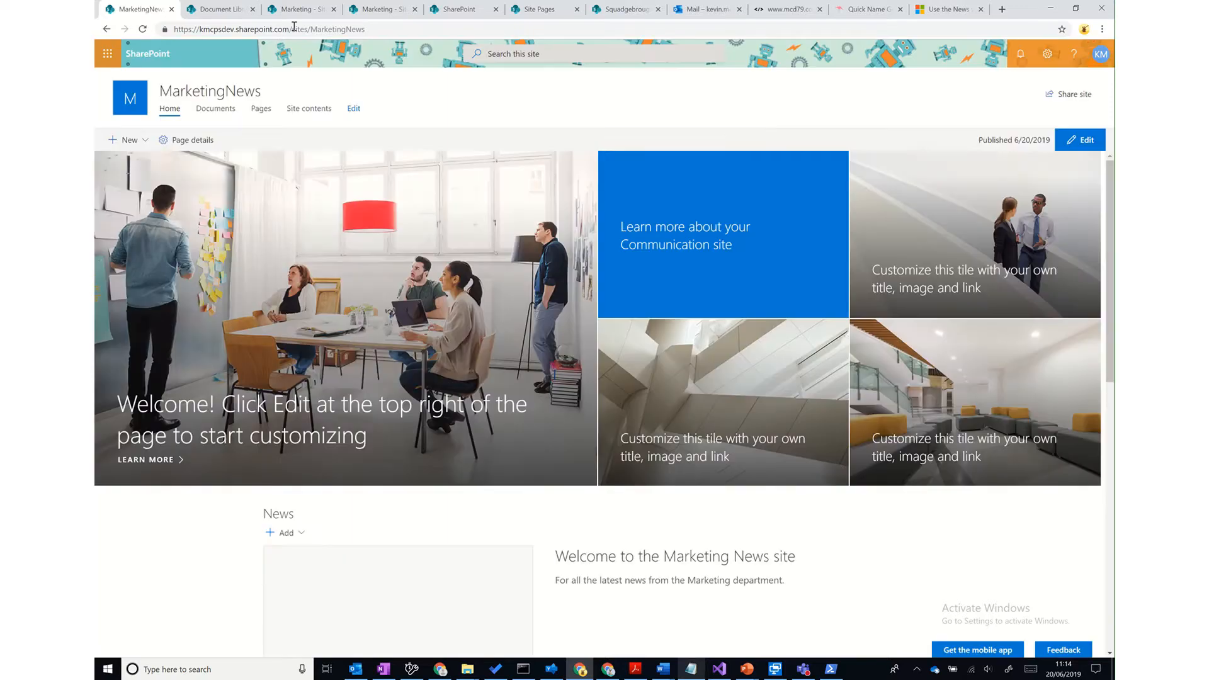
- Copy the MarketingNews site URL from the address bar and paste it after -OrgNewsSiteUrl in PowerShell
left_click(295, 30)
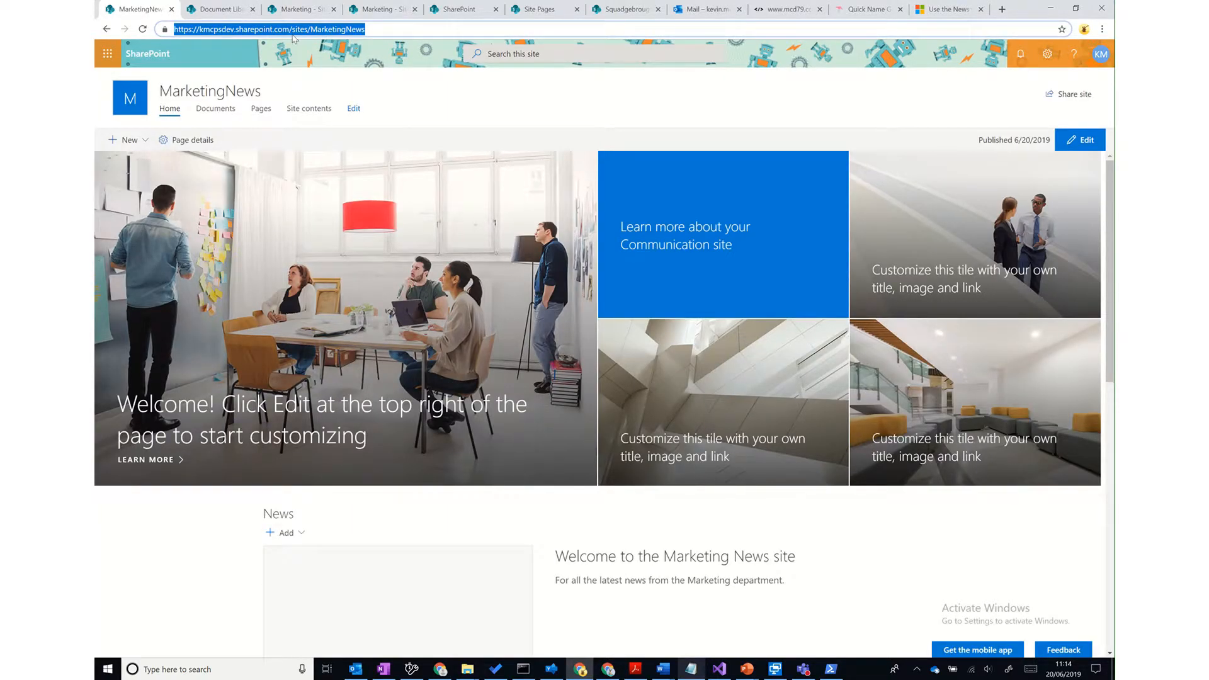
right_click(316, 32)
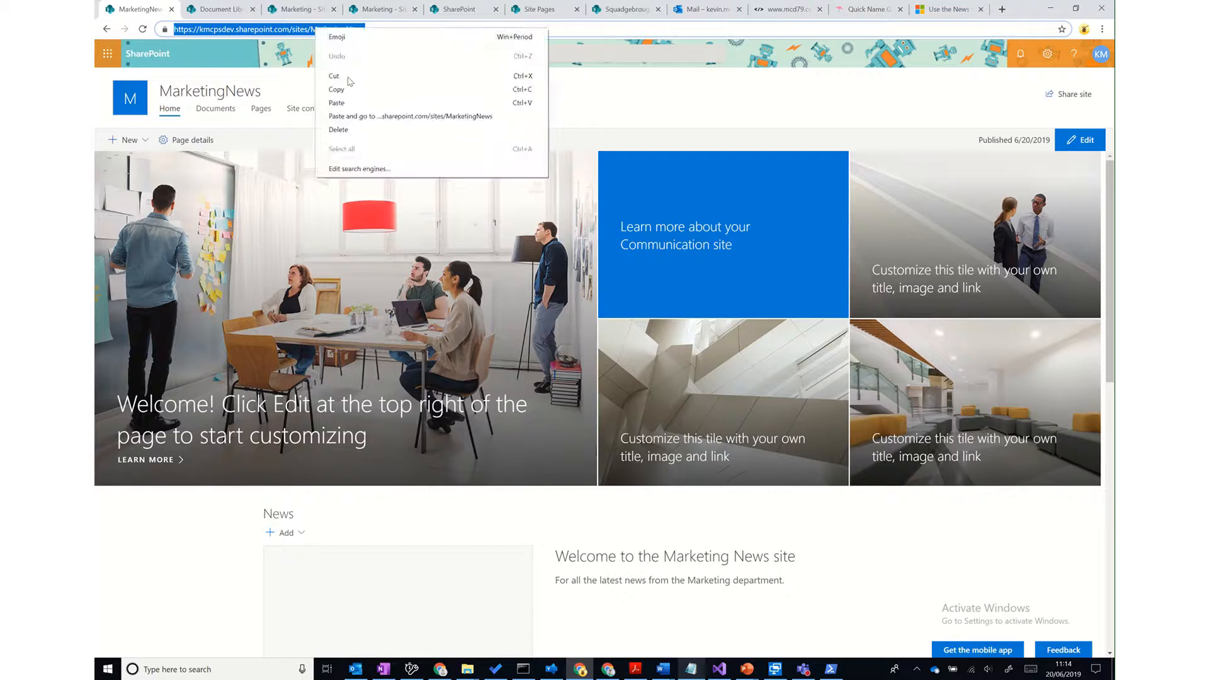
left_click(348, 84)
left_click(1050, 8)
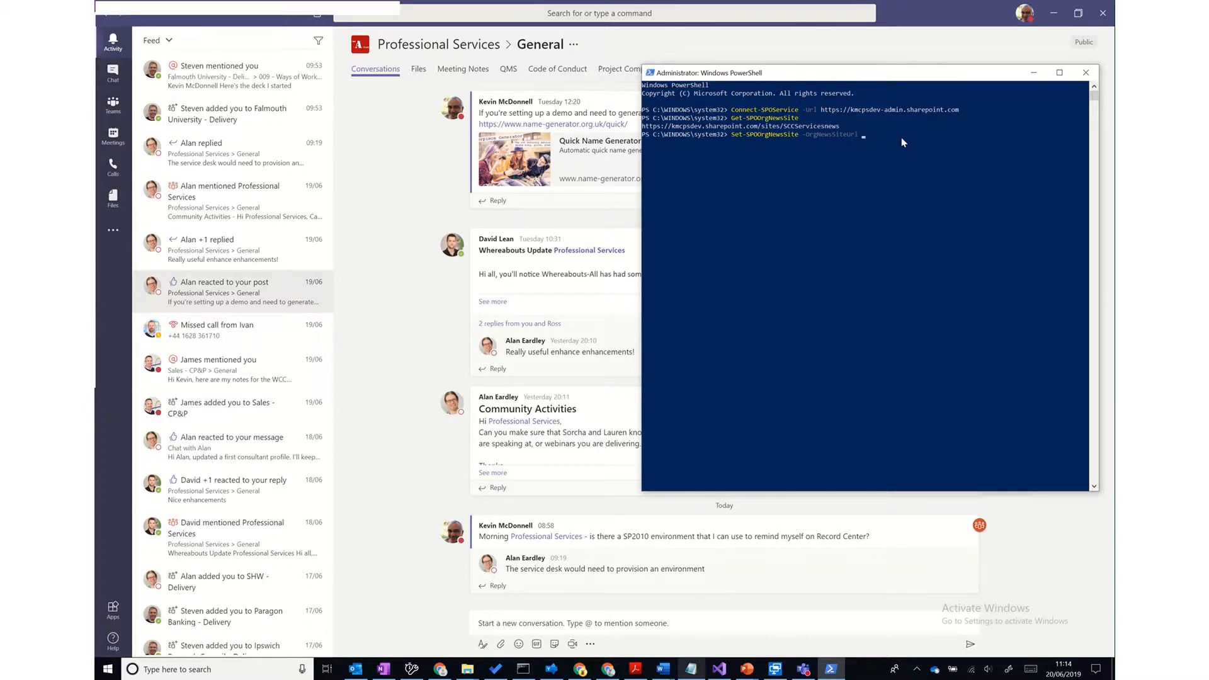
left_click(579, 668)
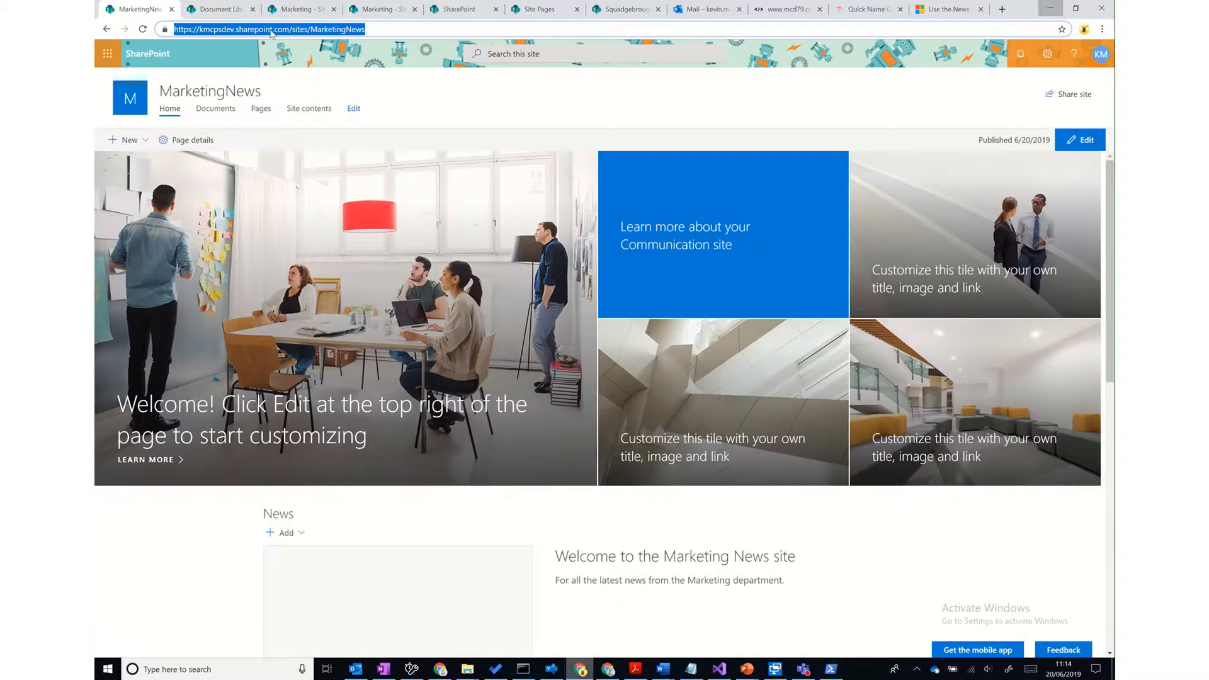
left_click(318, 30)
triple_click(327, 29)
left_click(831, 669)
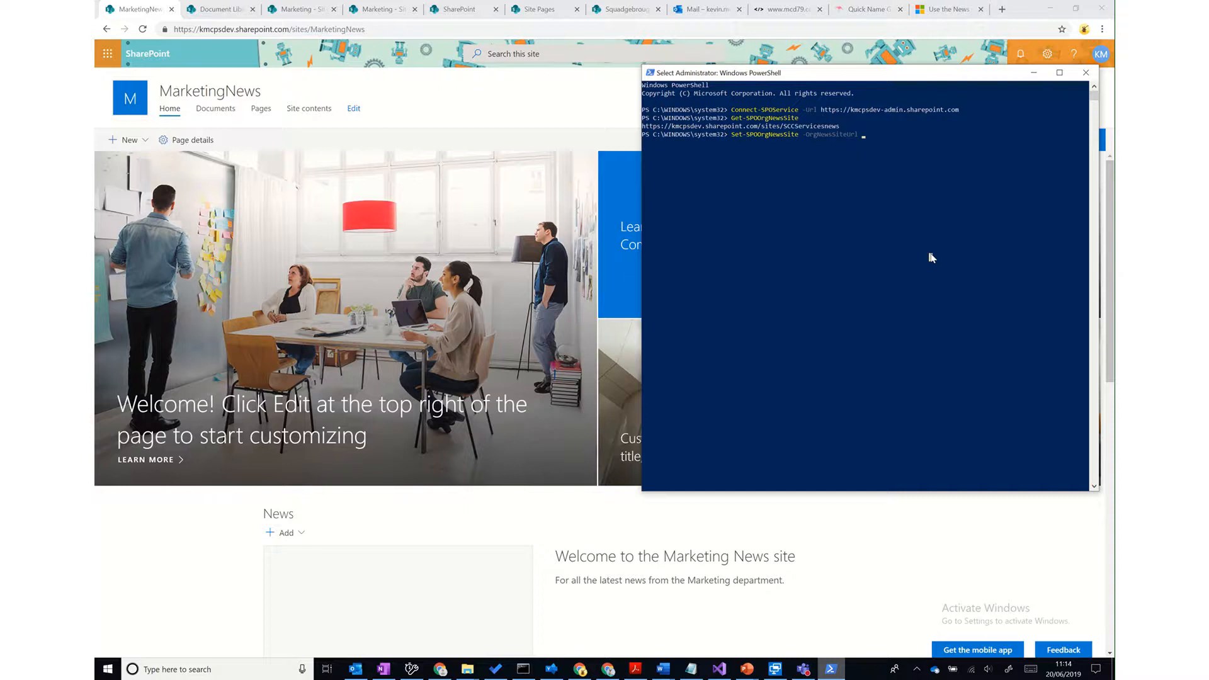
right_click(931, 257)
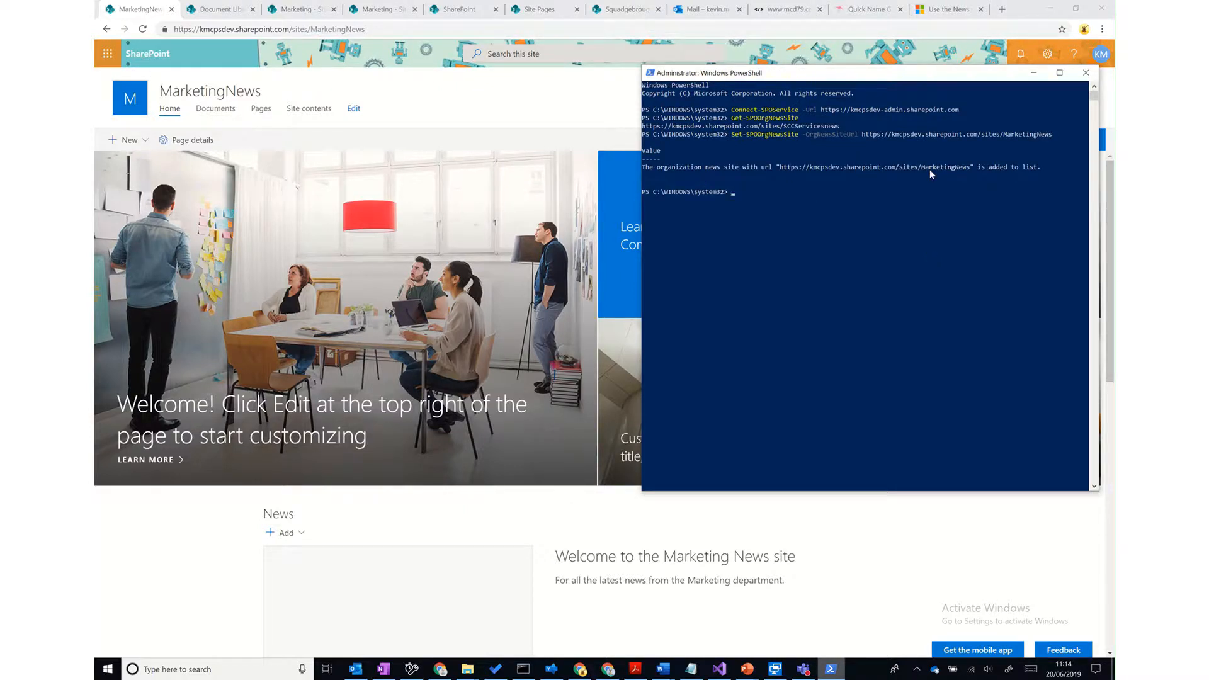
- Re-run Get-SPOOrgNewsSite to confirm SCCServicesnews and MarketingNews are both org news sites
key("Up")
key("Up")
key("Up")
key("Down")
key("Return")
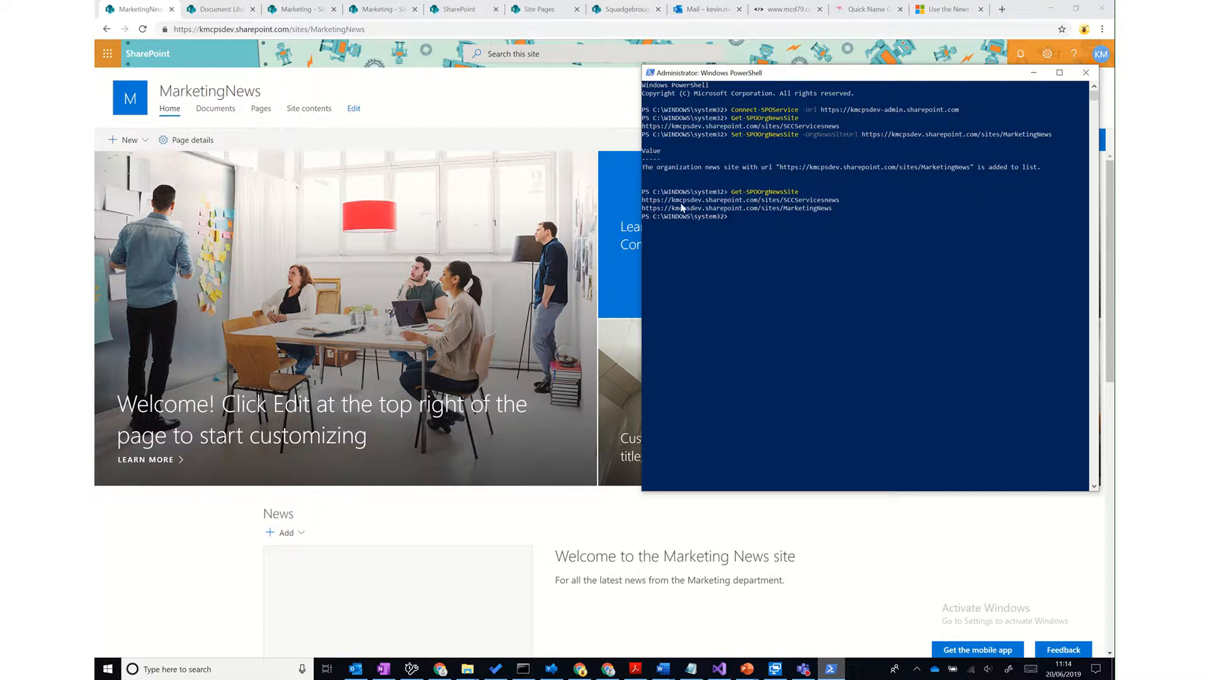
- Copy the SCCServicesnews address from the output and return to the browser
left_click_drag(644, 200, 838, 202)
key("ctrl+c")
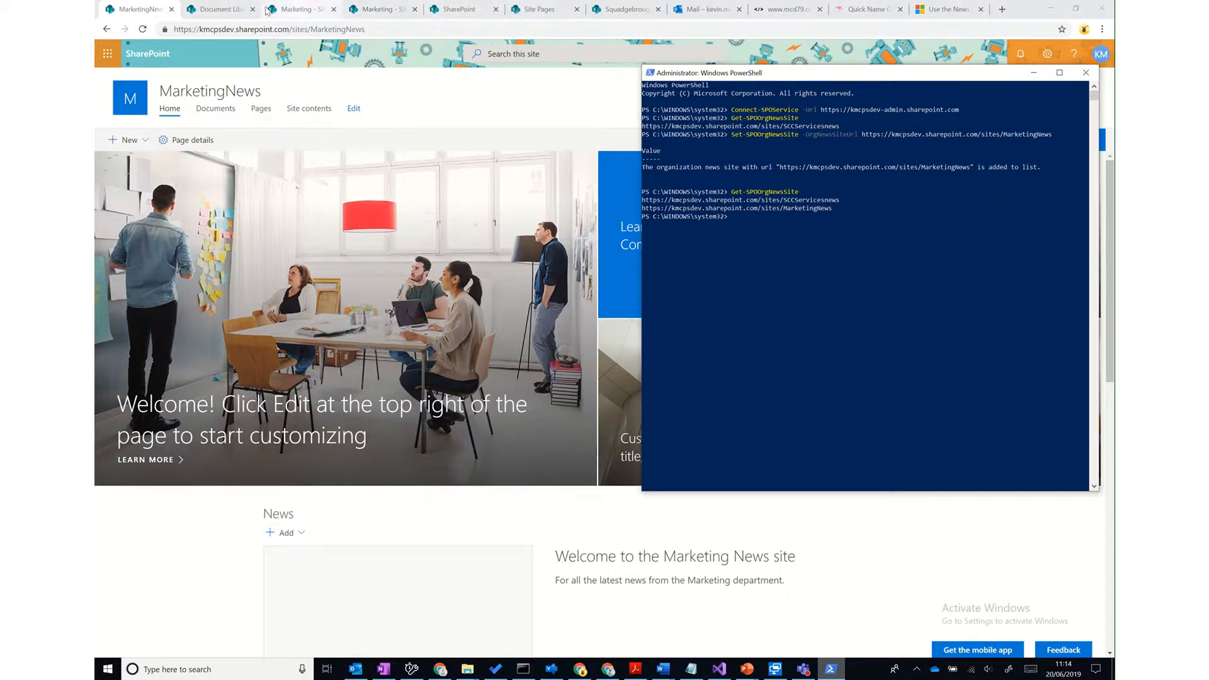
left_click(235, 32)
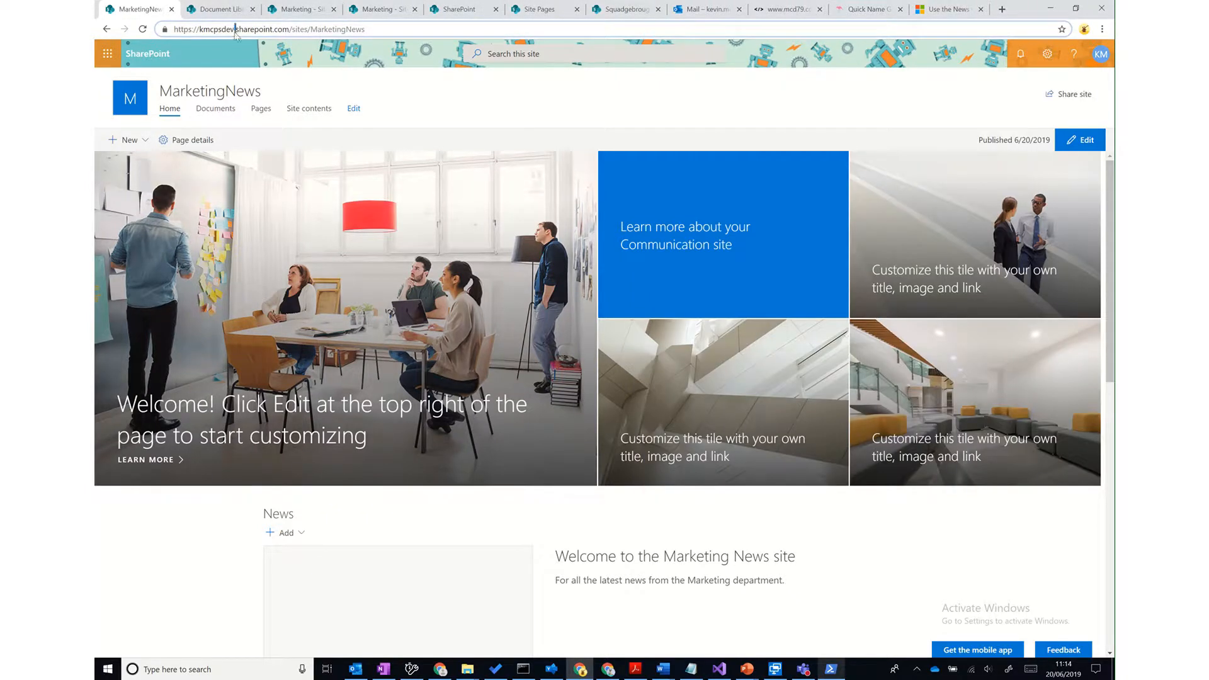
- Browse the SCC Services news site's posts, dismiss the news tip, and return to the SharePoint start page
left_click(235, 33)
key("ctrl+v")
key("Return")
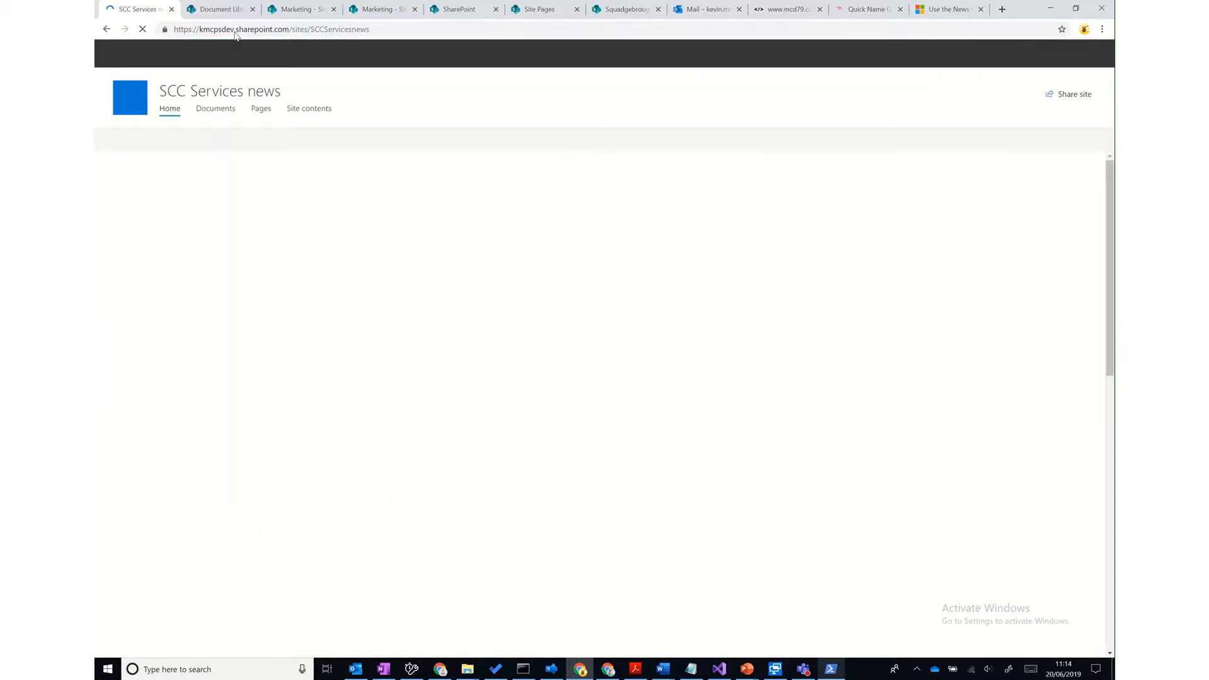
scroll(913, 377, "down", 3)
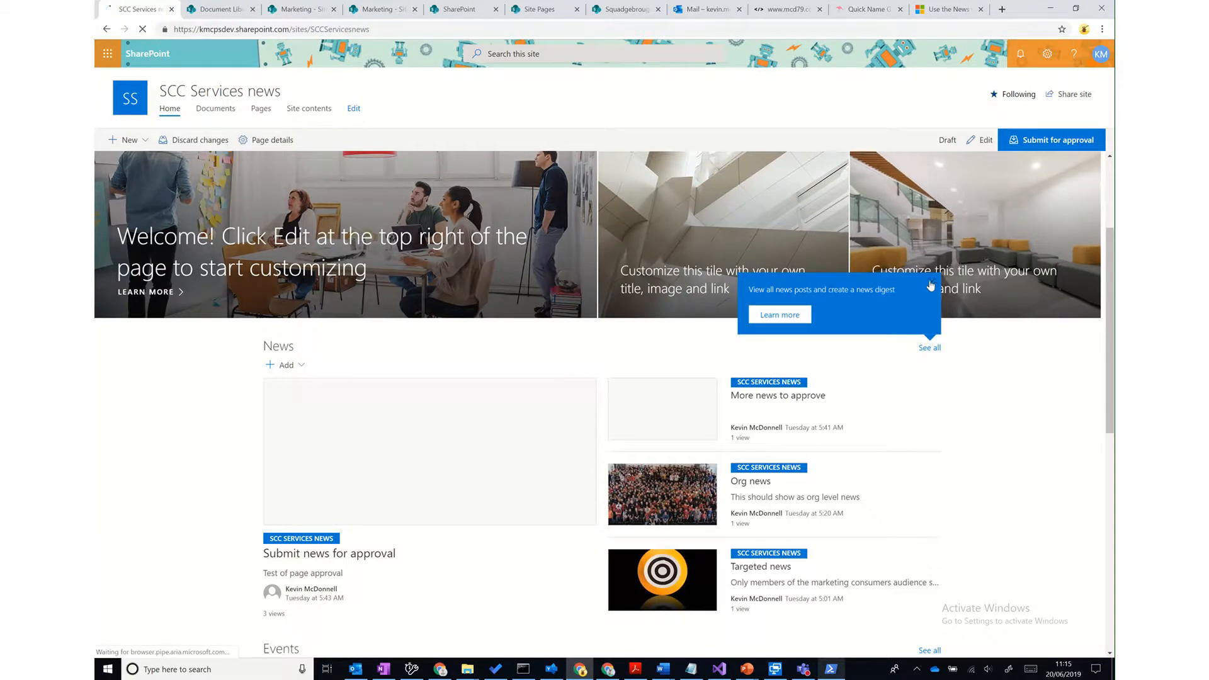
left_click(930, 282)
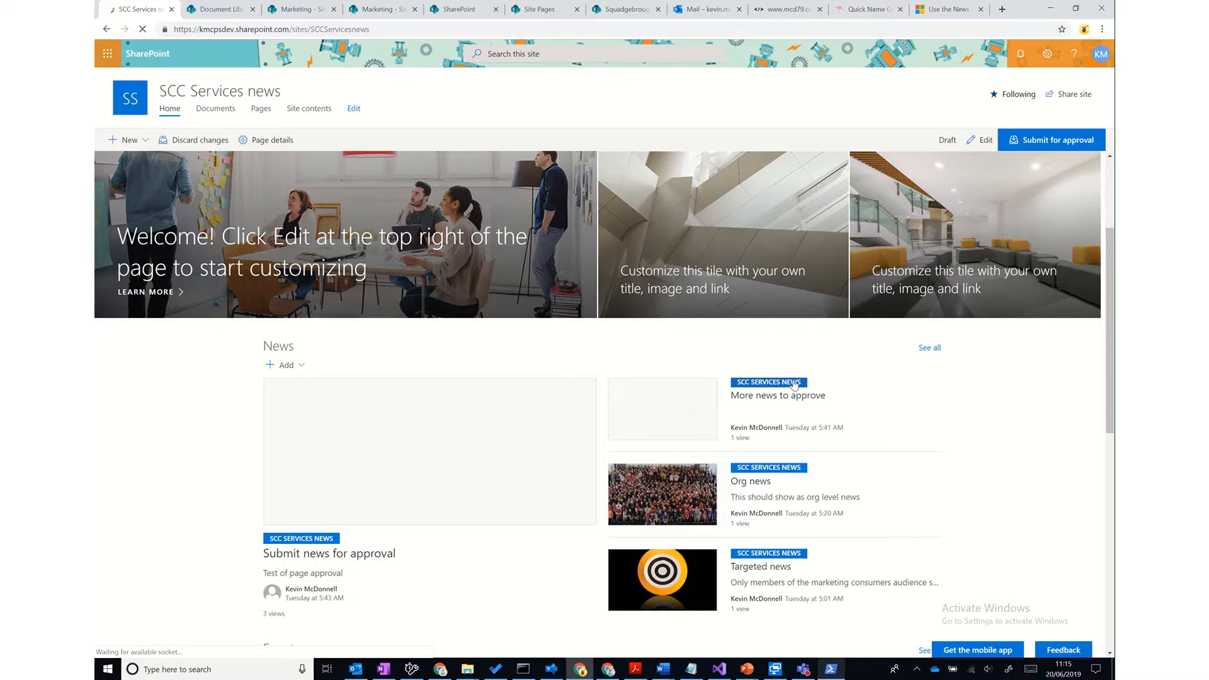
left_click(162, 58)
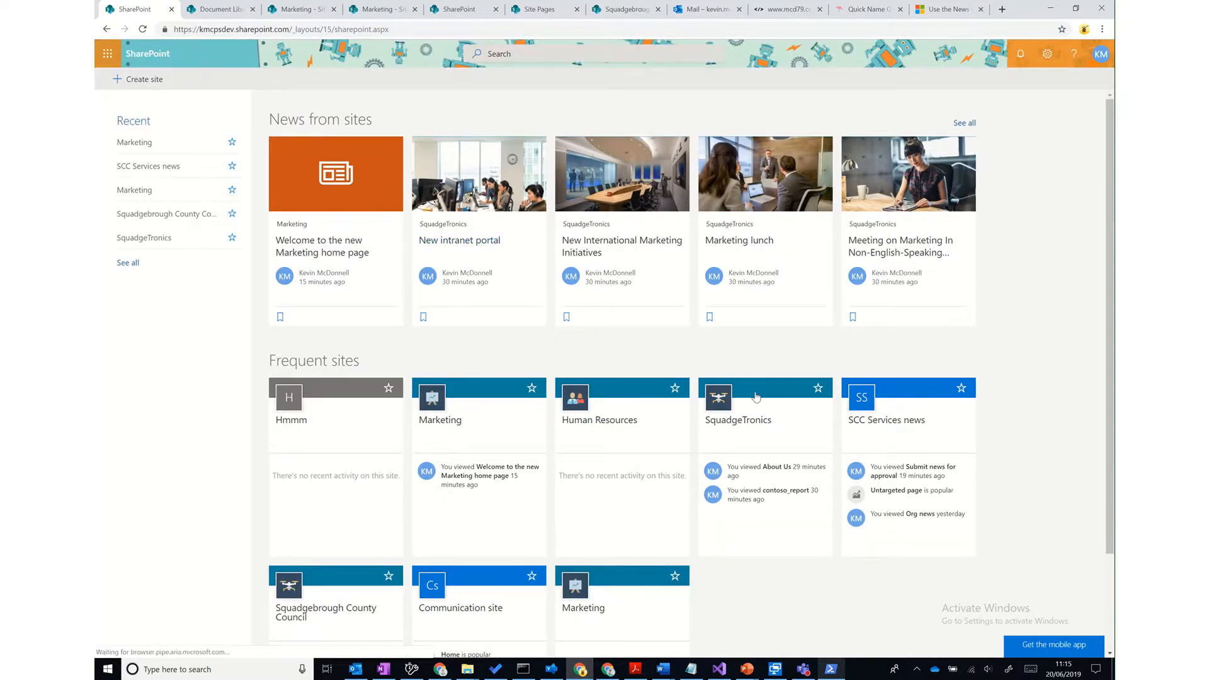
- Find the MarketingNews post under News from sites and open the MarketingNews Site Pages library
scroll(761, 428, "down", 3)
scroll(797, 527, "up", 2)
scroll(798, 527, "up", 1)
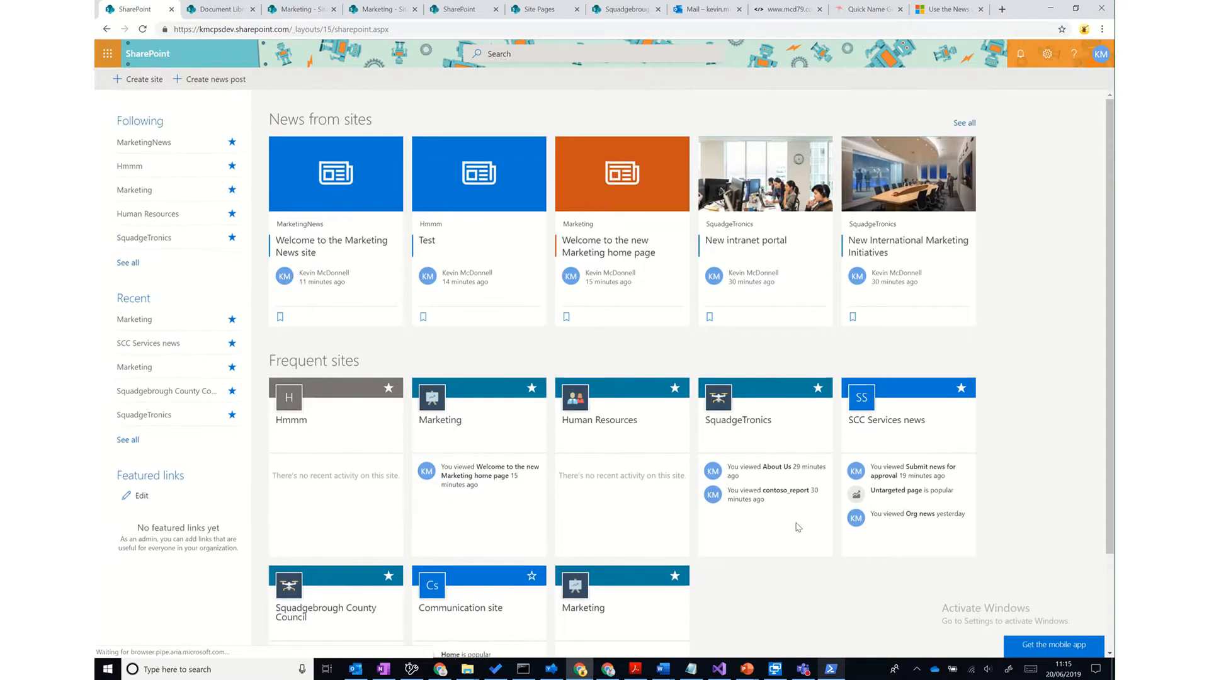
left_click(968, 122)
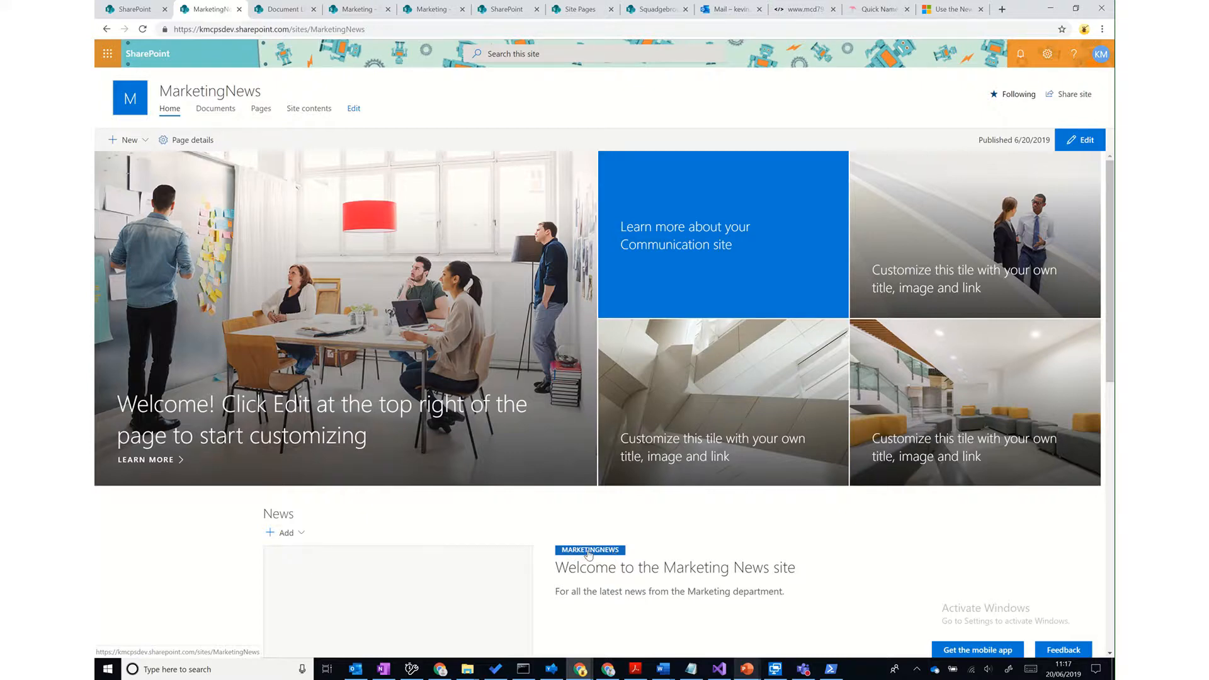
left_click(260, 114)
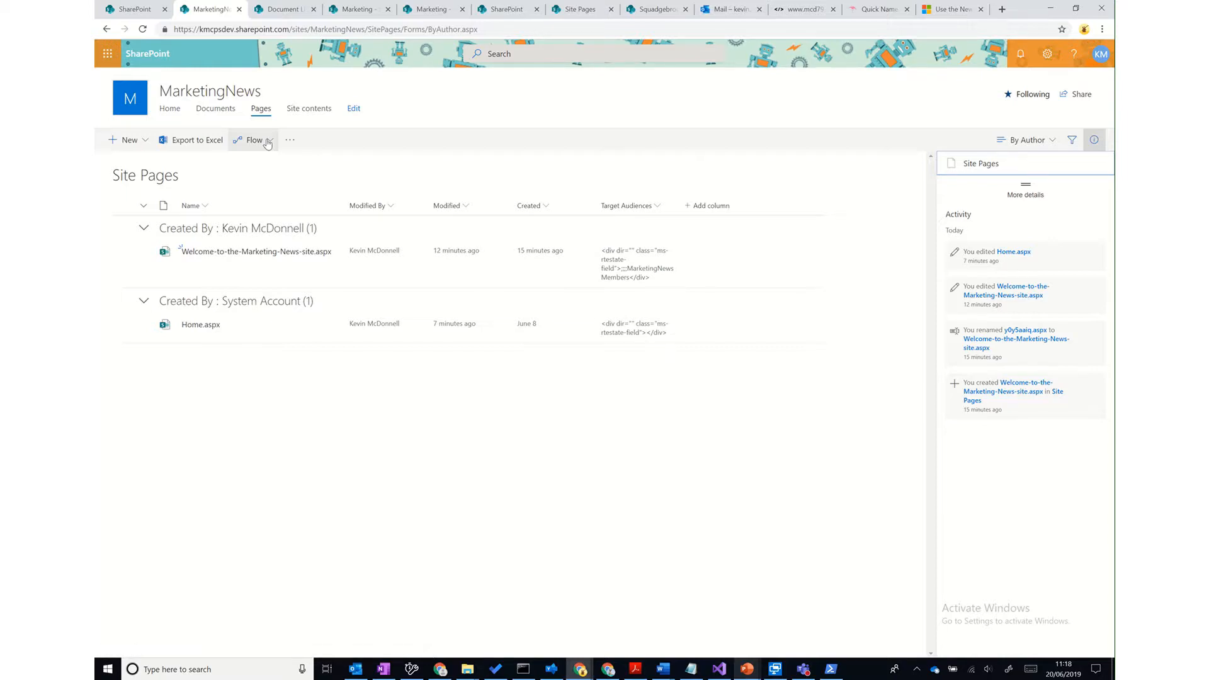
- Create the 'Submit SharePoint page for approval' flow on Site Pages, approved by the Head of Marketing
left_click(267, 142)
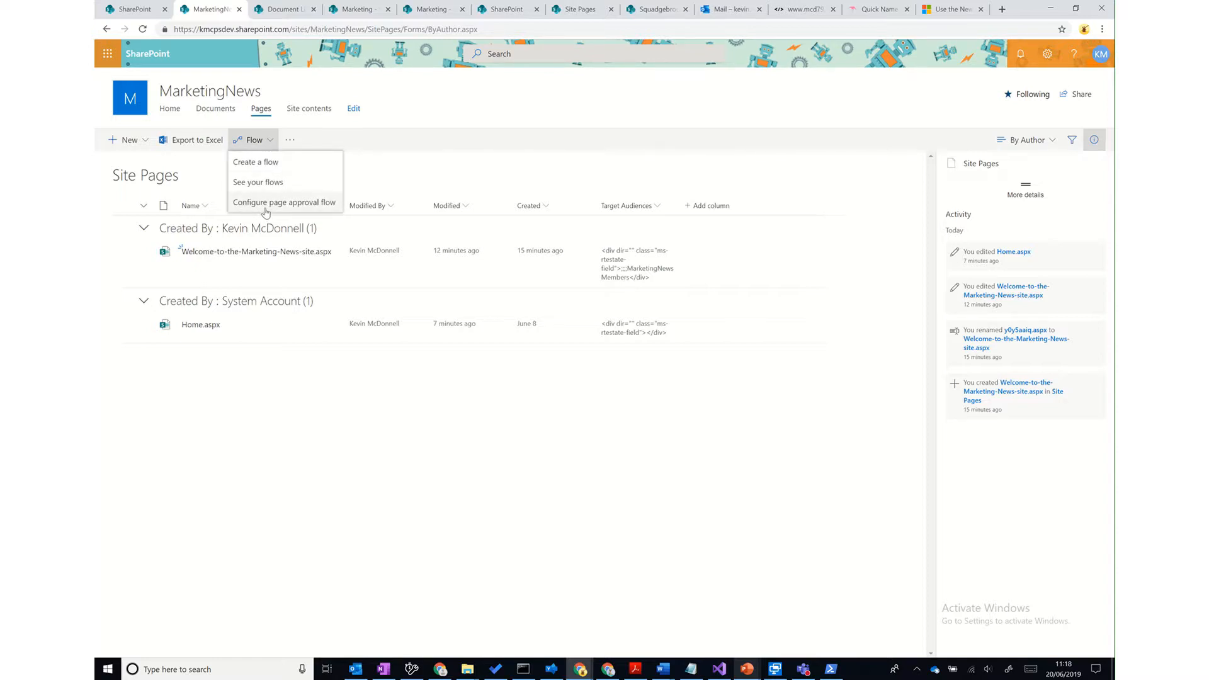
left_click(304, 203)
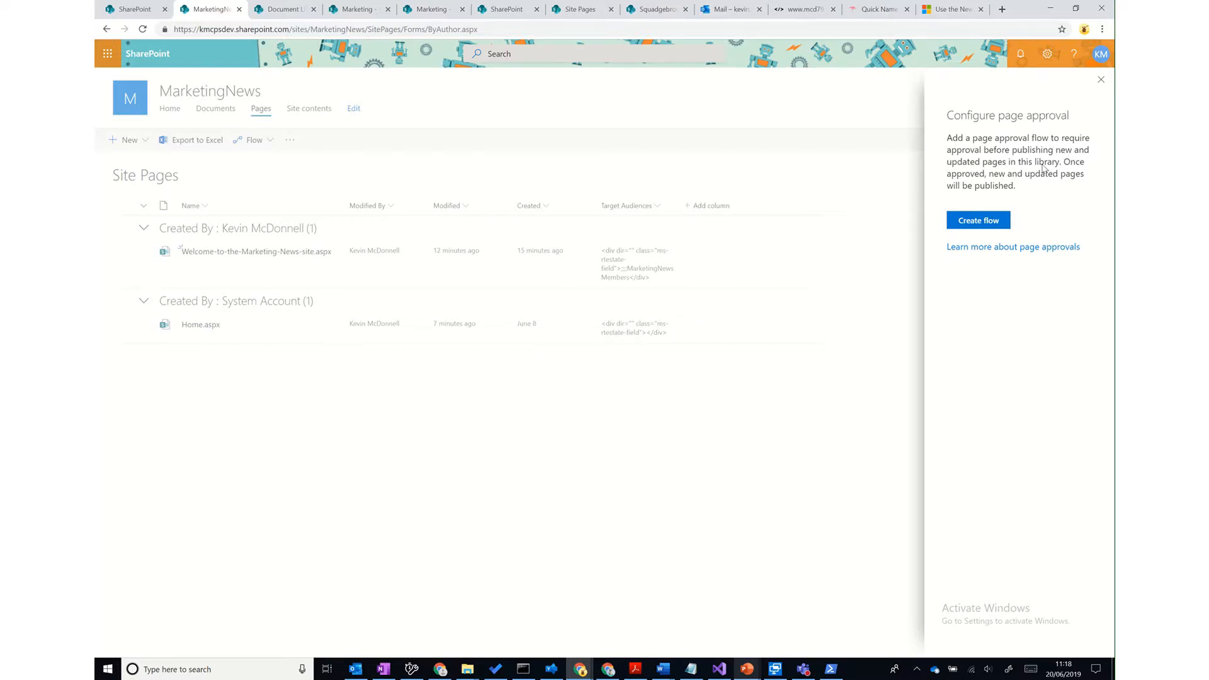
left_click(996, 219)
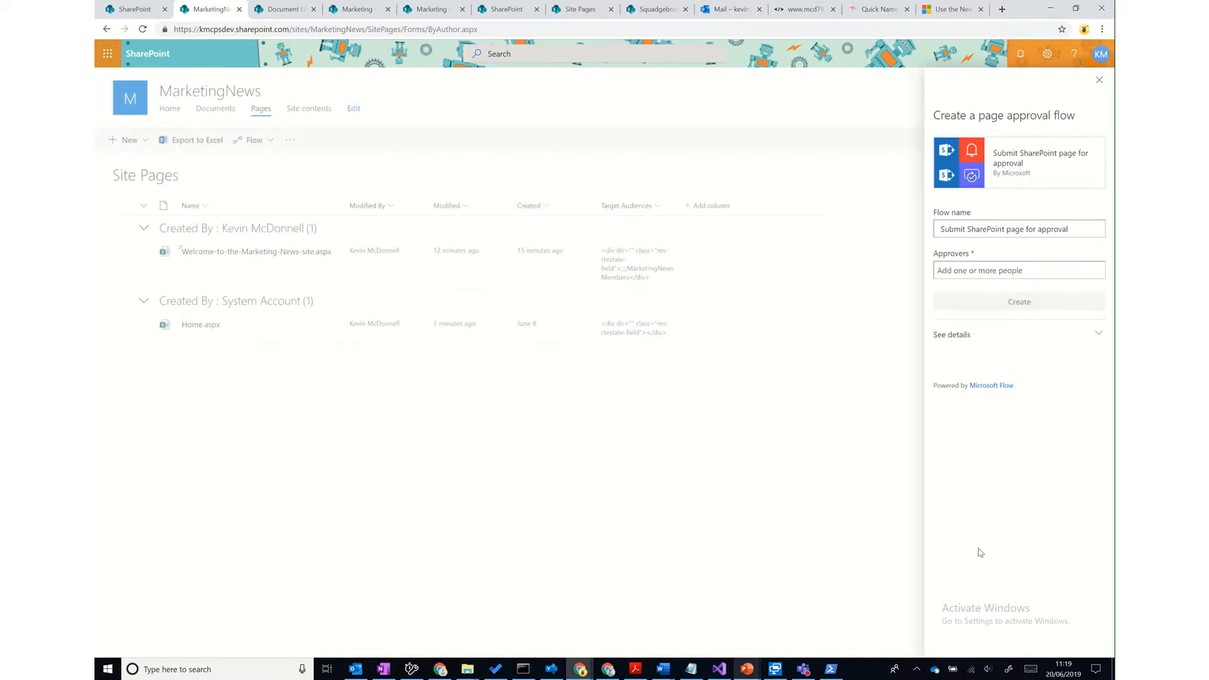
left_click(1019, 269)
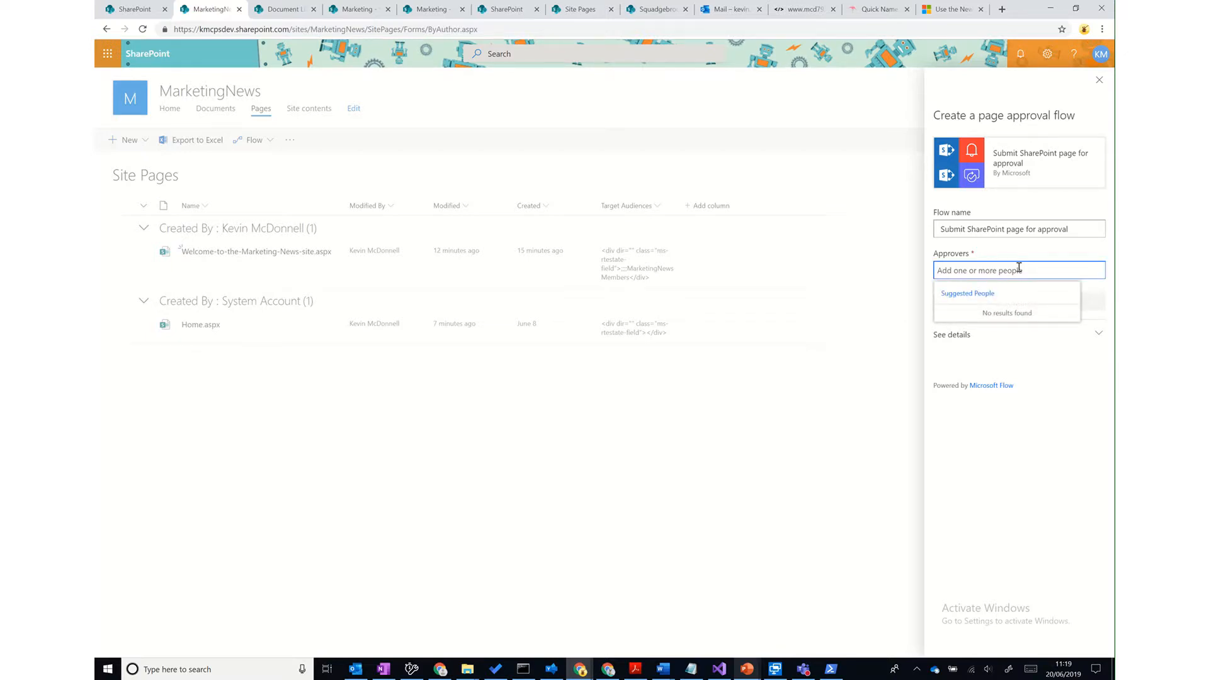
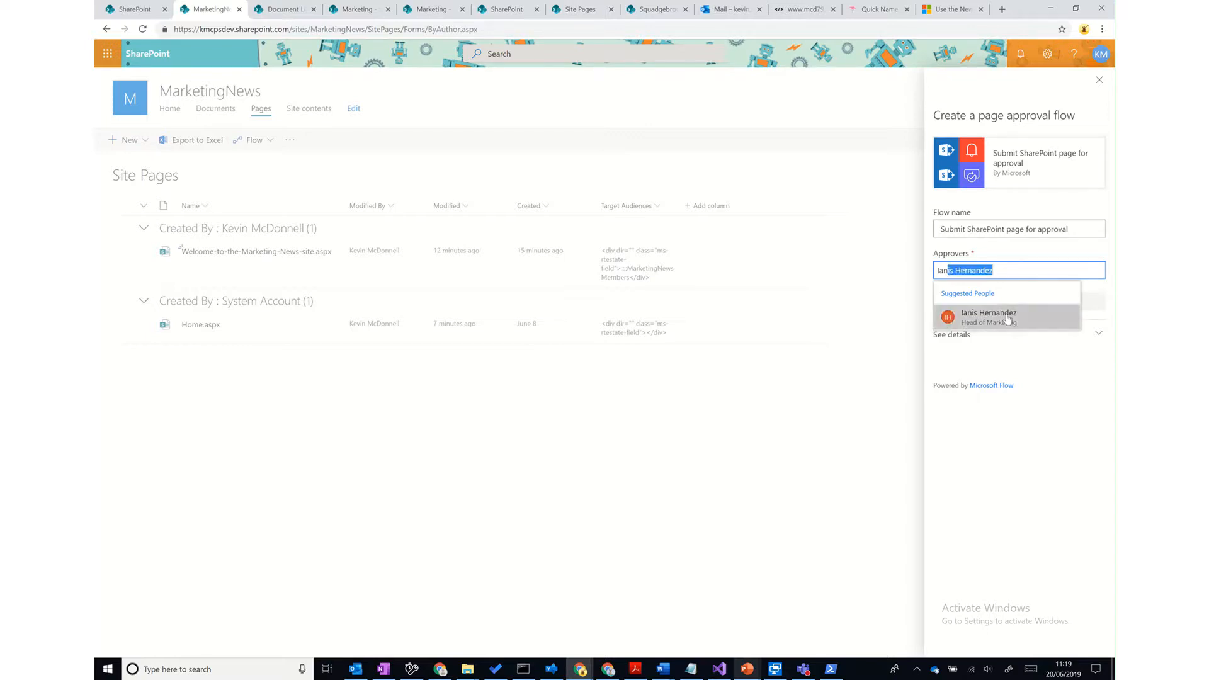
left_click(1008, 319)
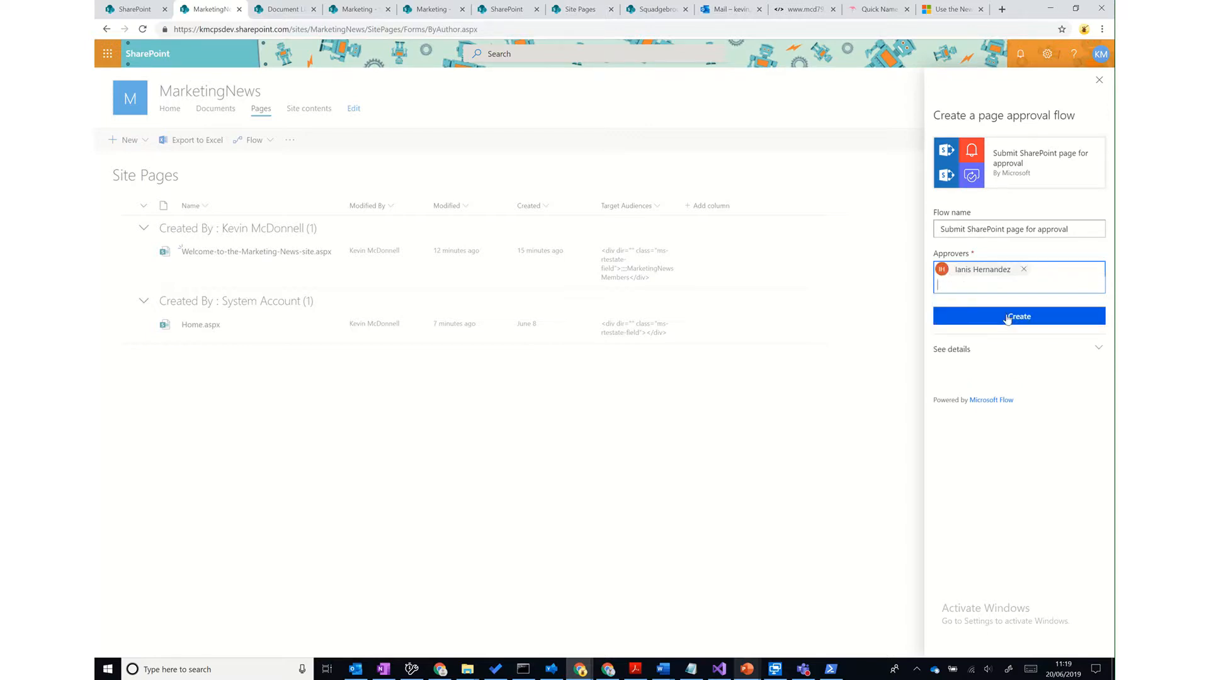
left_click(1079, 350)
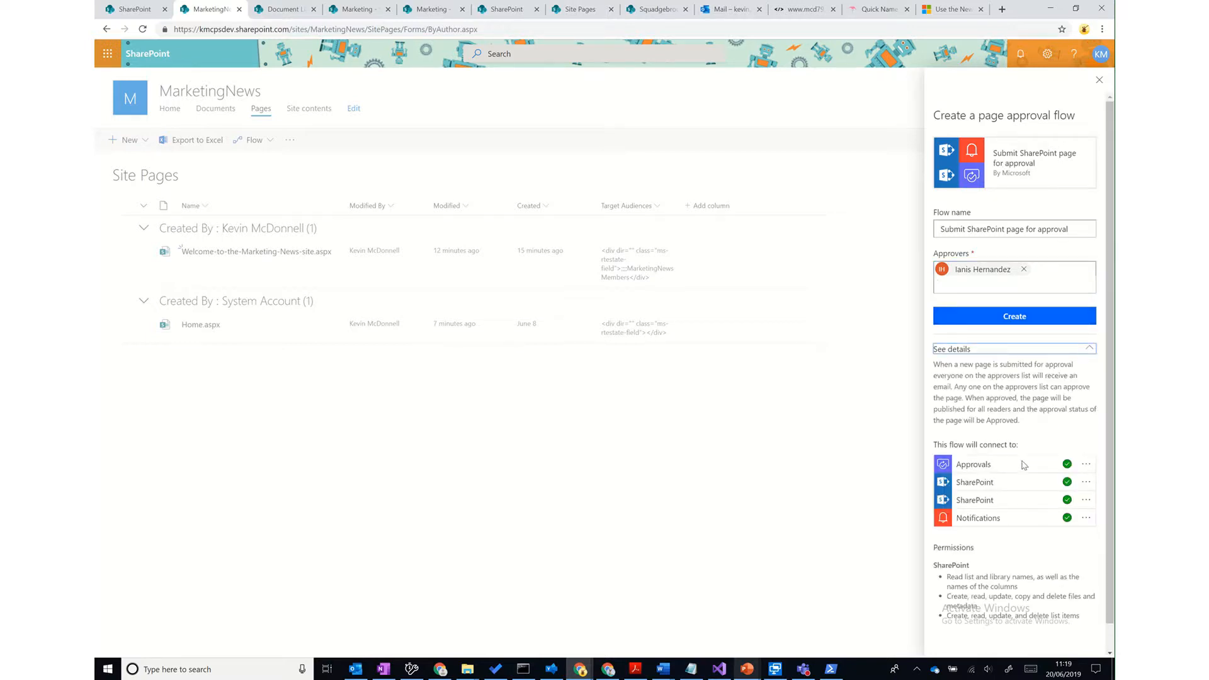
left_click(1028, 321)
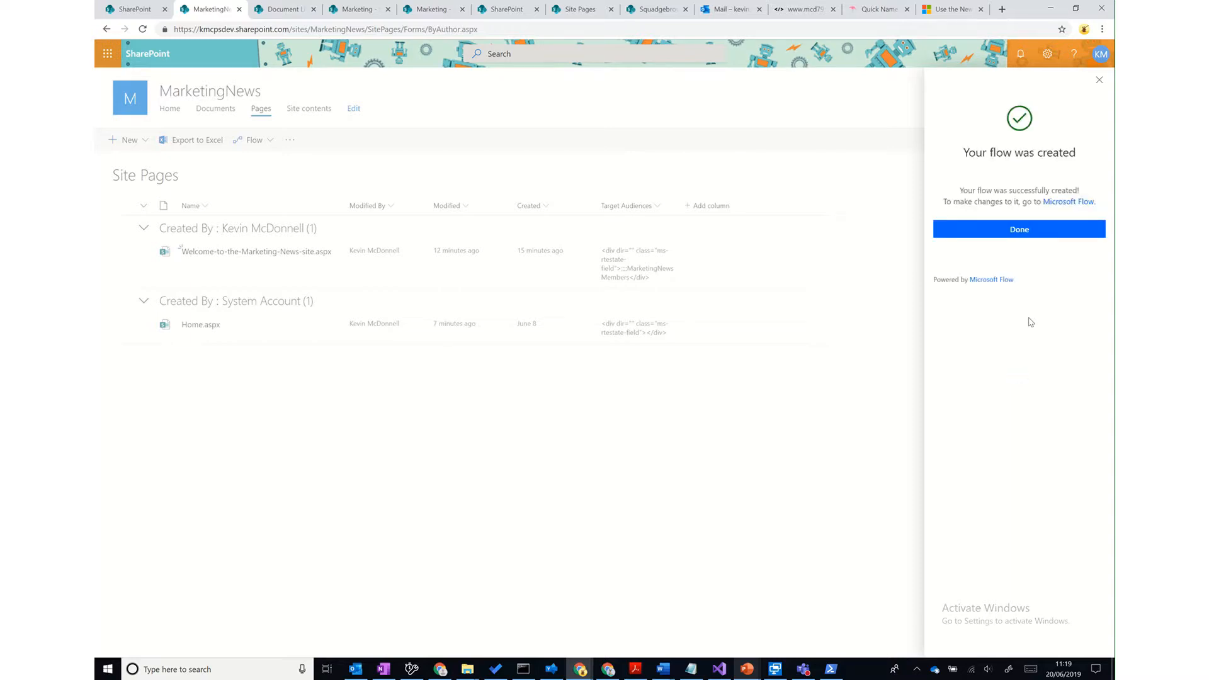
left_click(1027, 228)
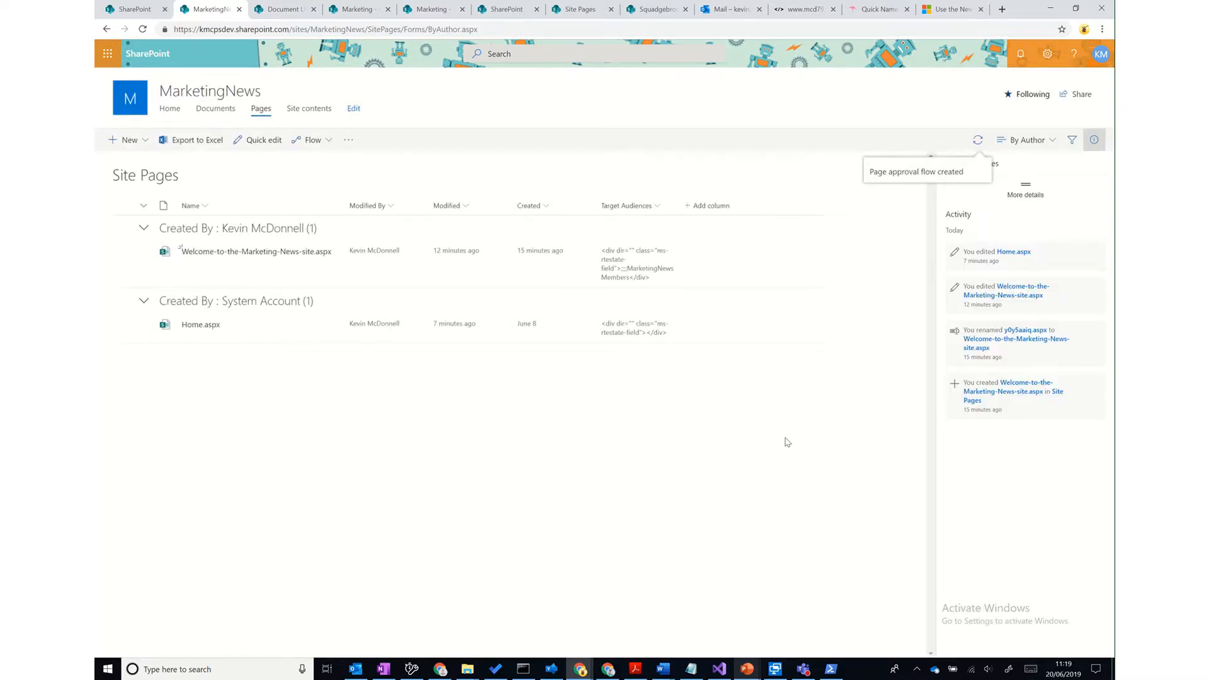
- Start a new MarketingNews news post titled 'Some news that needs approving'
left_click(168, 109)
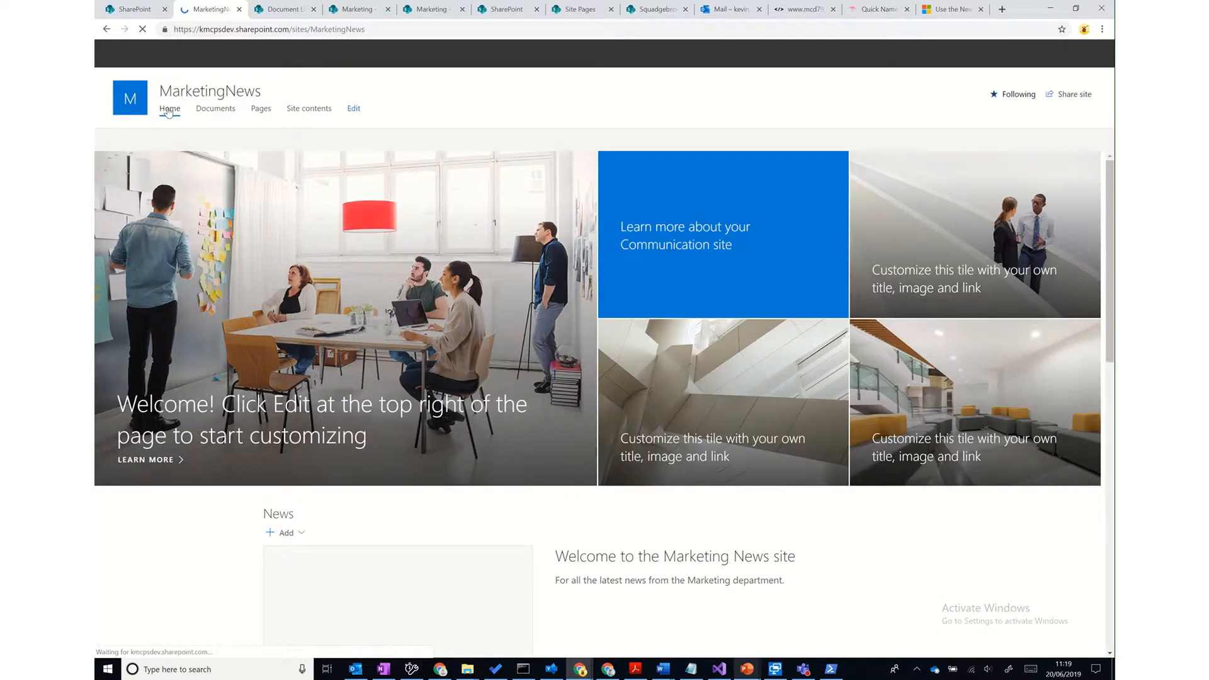
left_click(290, 535)
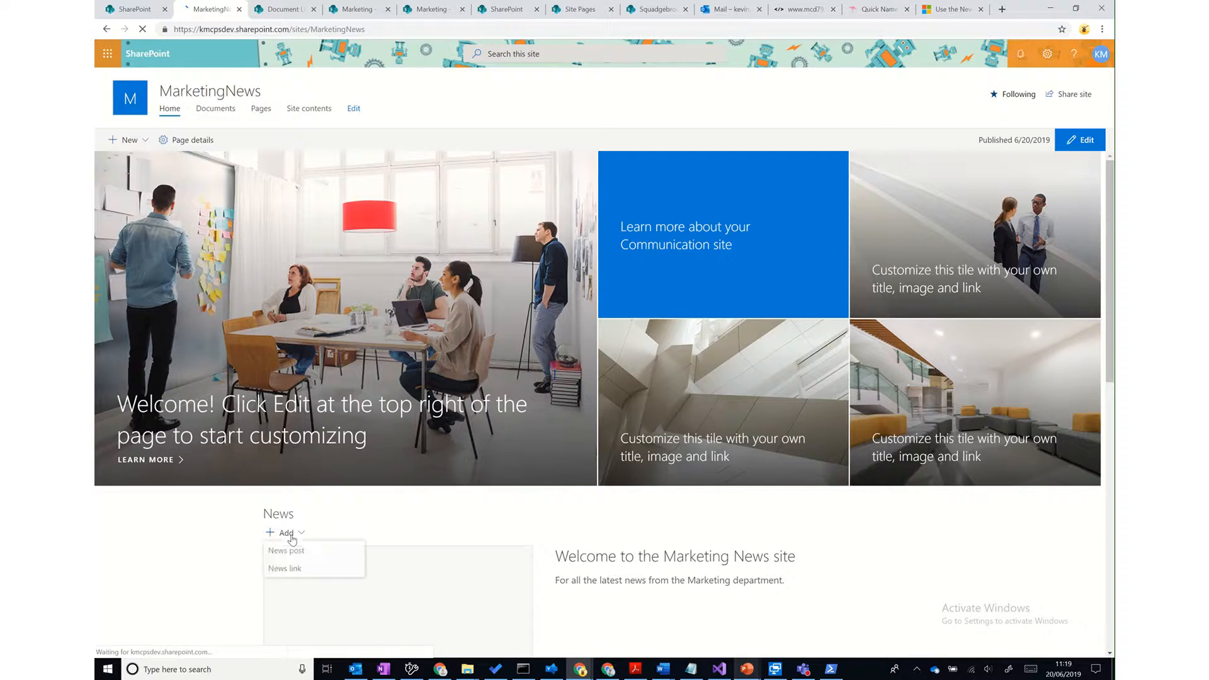
left_click(287, 551)
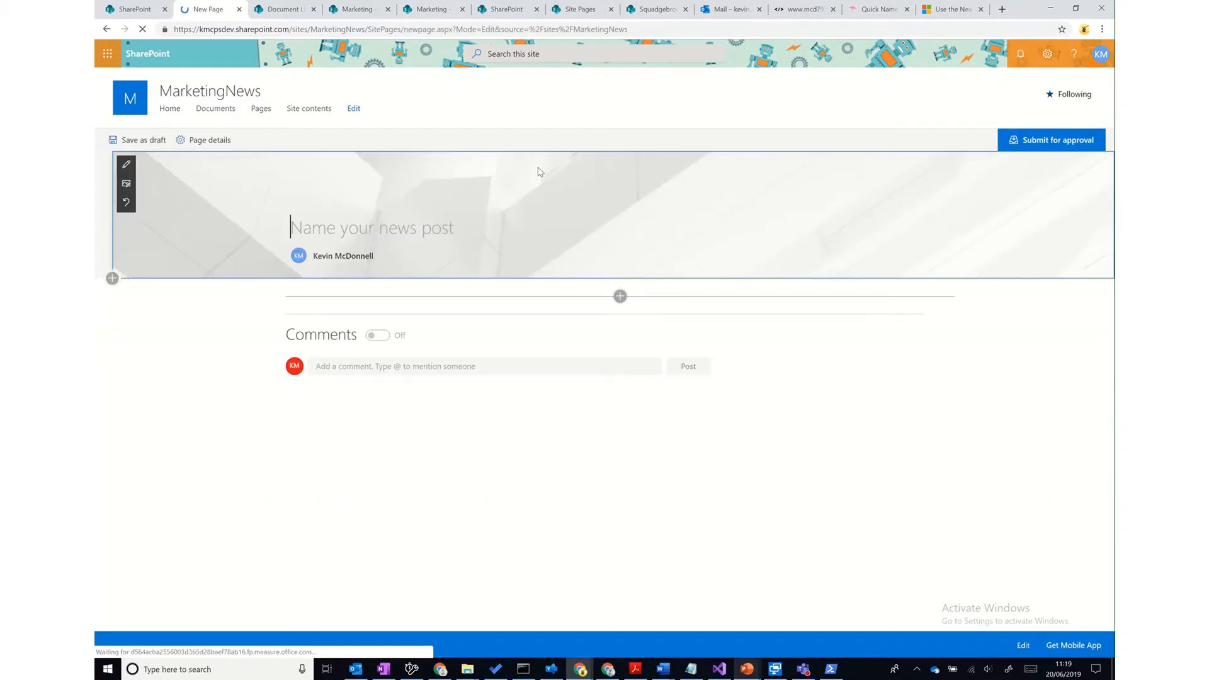
type("Pleas")
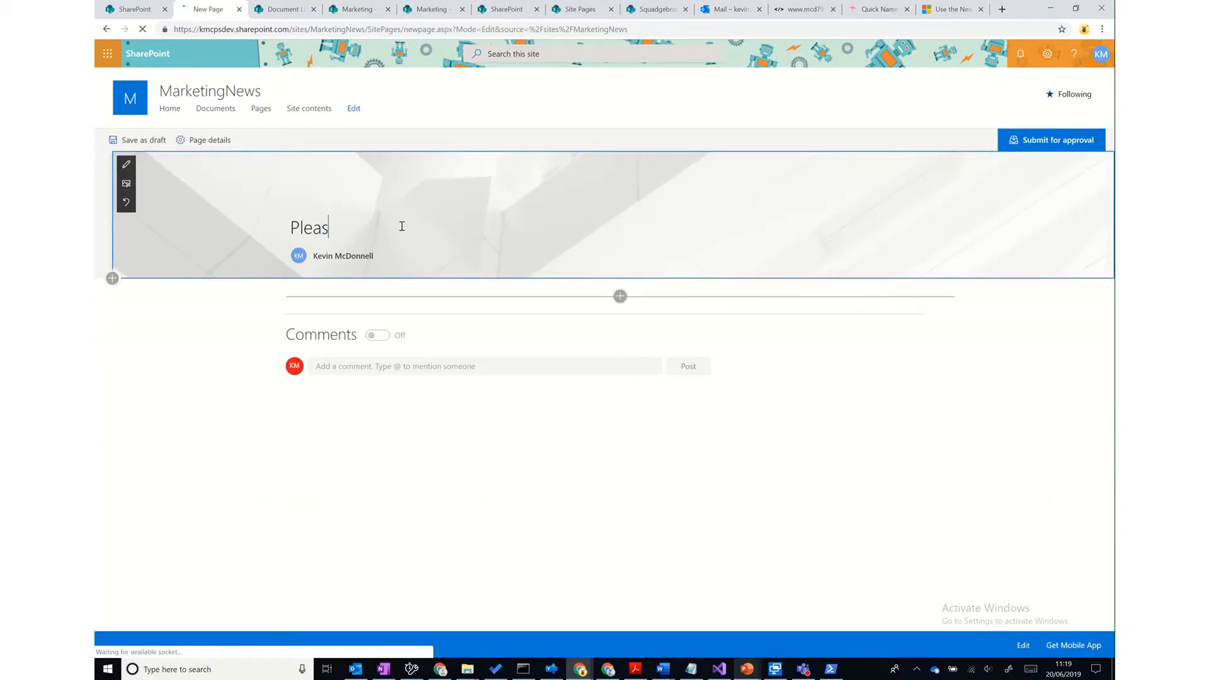
type("e ap")
key("BackSpace")
key("BackSpace")
key("BackSpace")
key("BackSpace")
key("BackSpace")
key("BackSpace")
key("BackSpace")
key("BackSpace")
key("BackSpace")
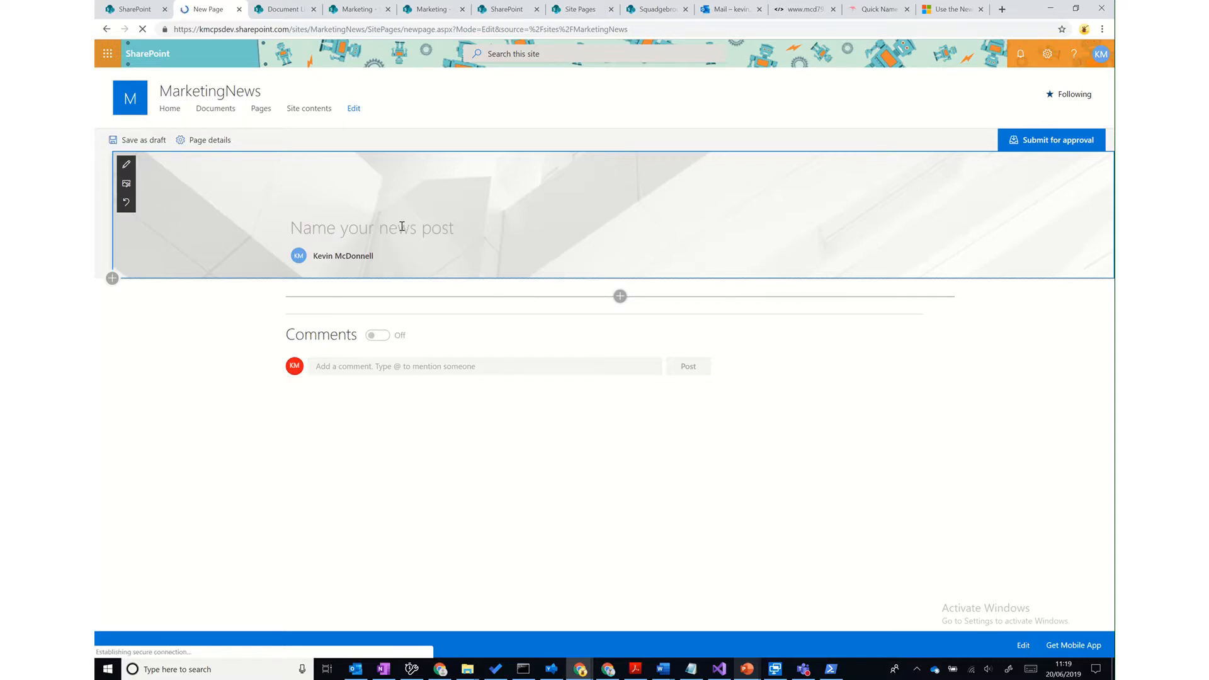
type("Some news t")
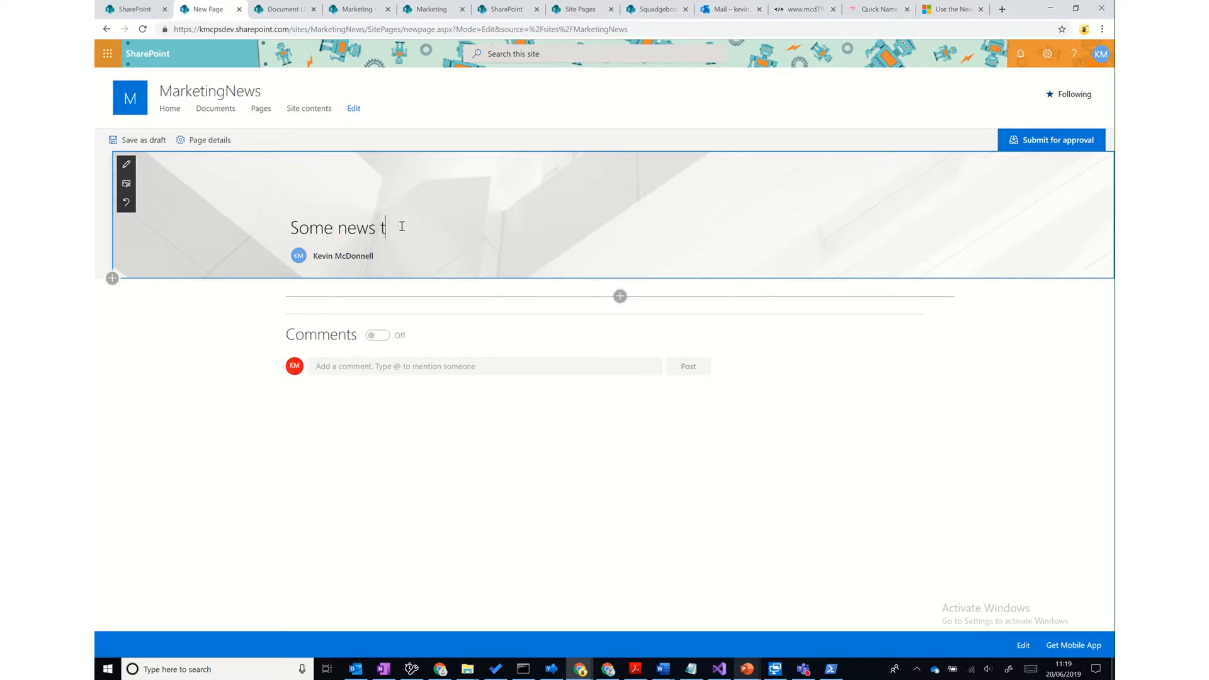
type("hat needs appro")
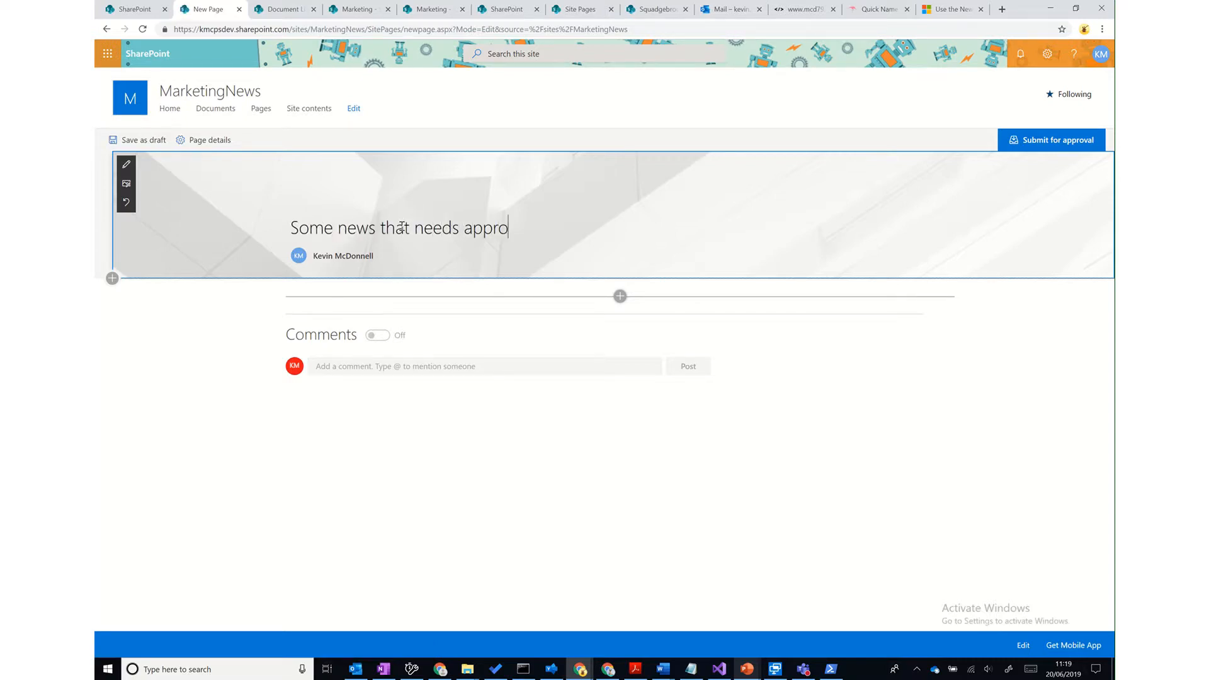
type("ving")
- Add the body text 'I know this is a boring article but it needs to get out there.' and submit for approval
left_click(620, 296)
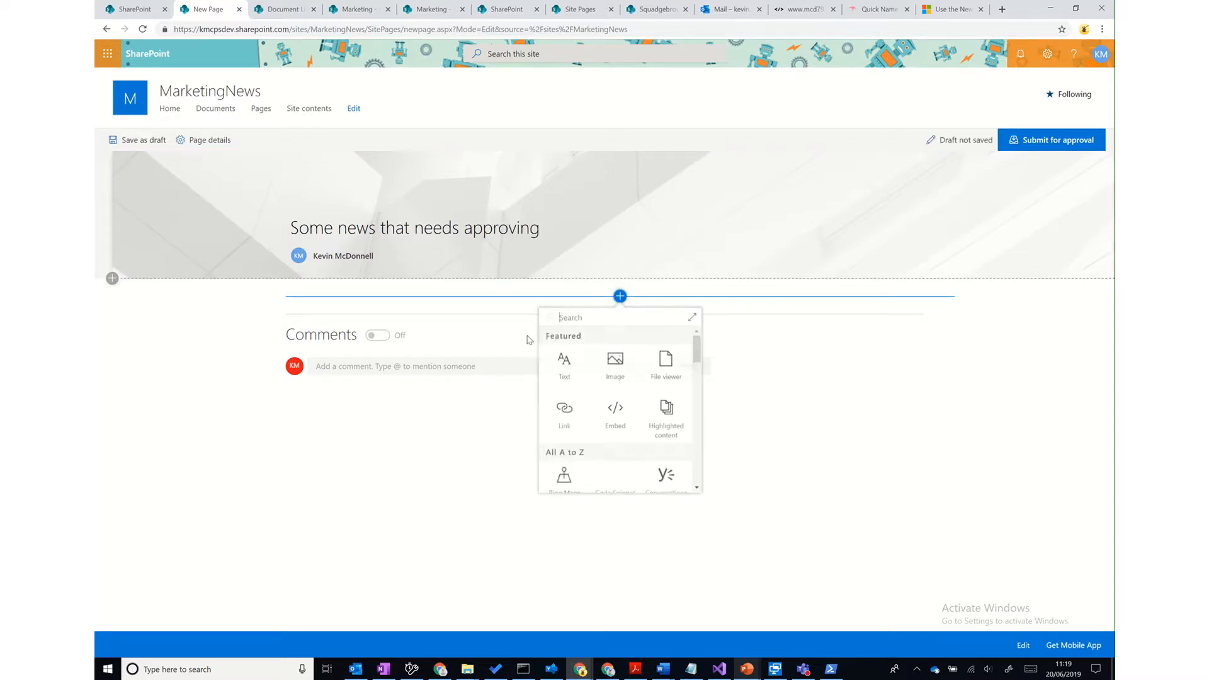
left_click(562, 360)
type("I kn")
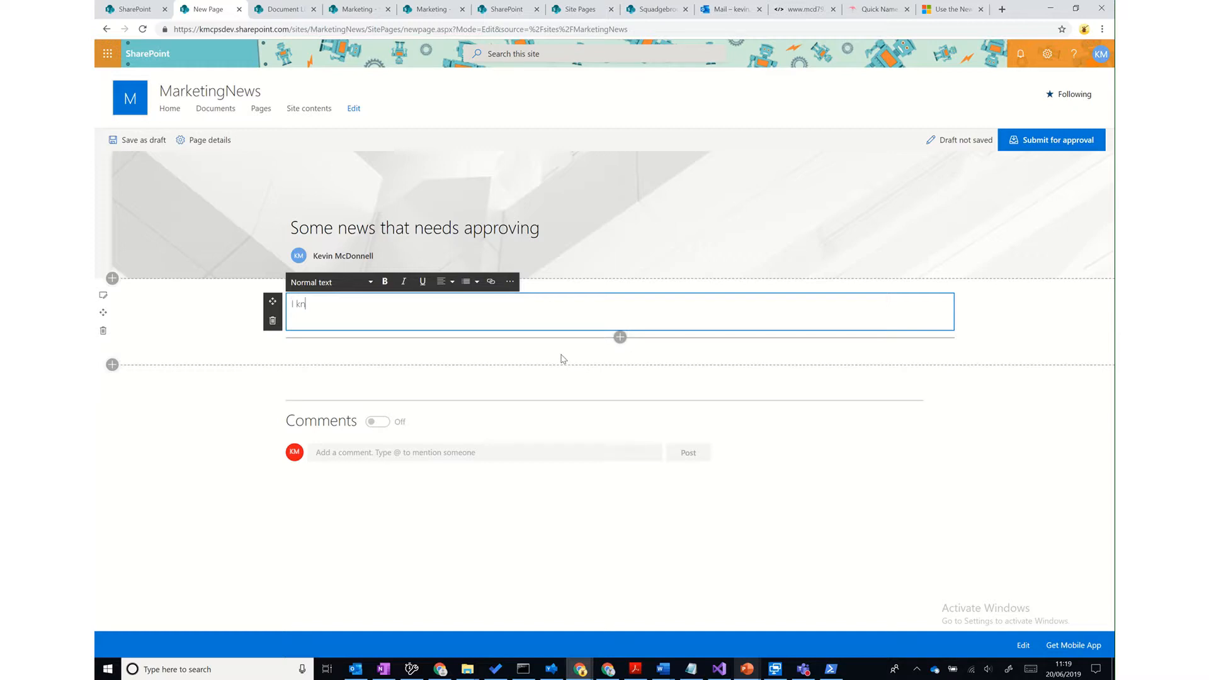
type("ow this is a boring article but it needs to g")
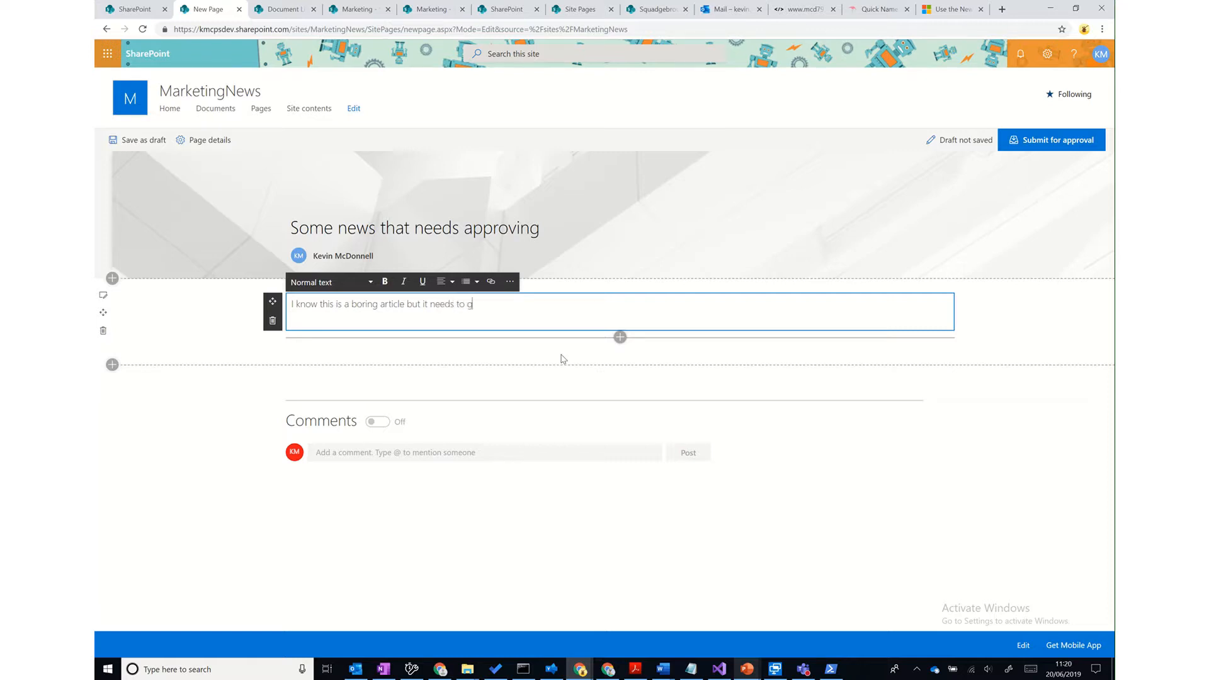
type("et out there.")
left_click(1040, 150)
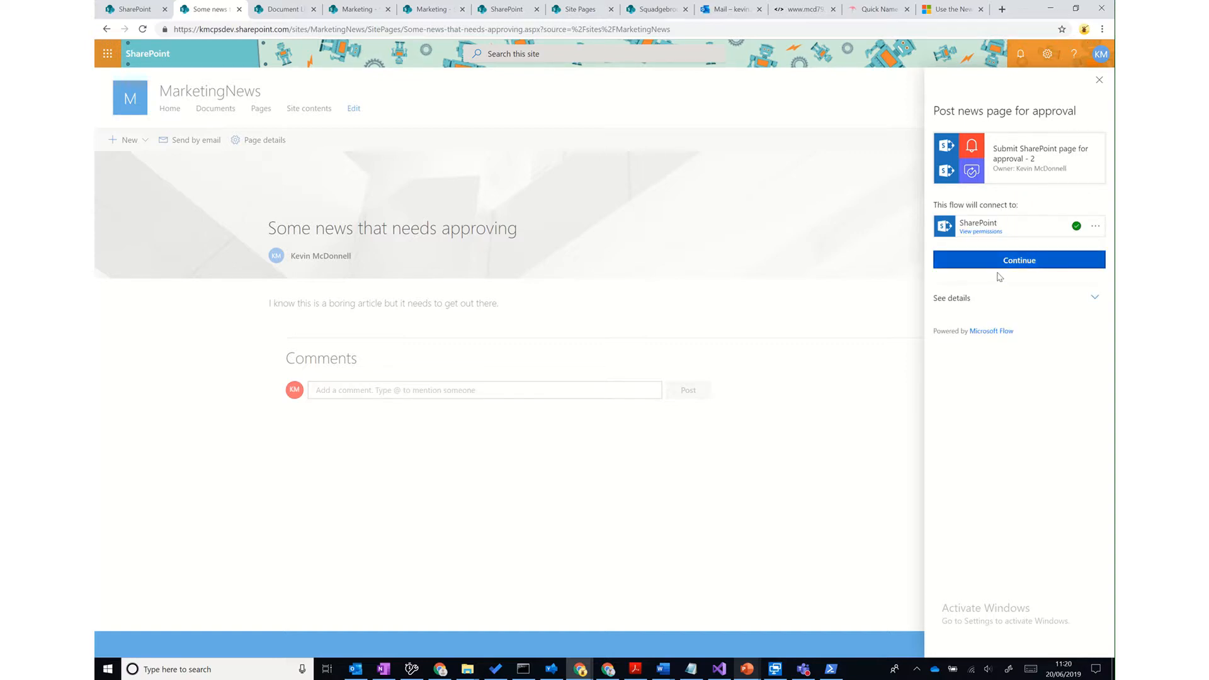
- Send the post to the approver with a note asking them to approve the new article
left_click(990, 301)
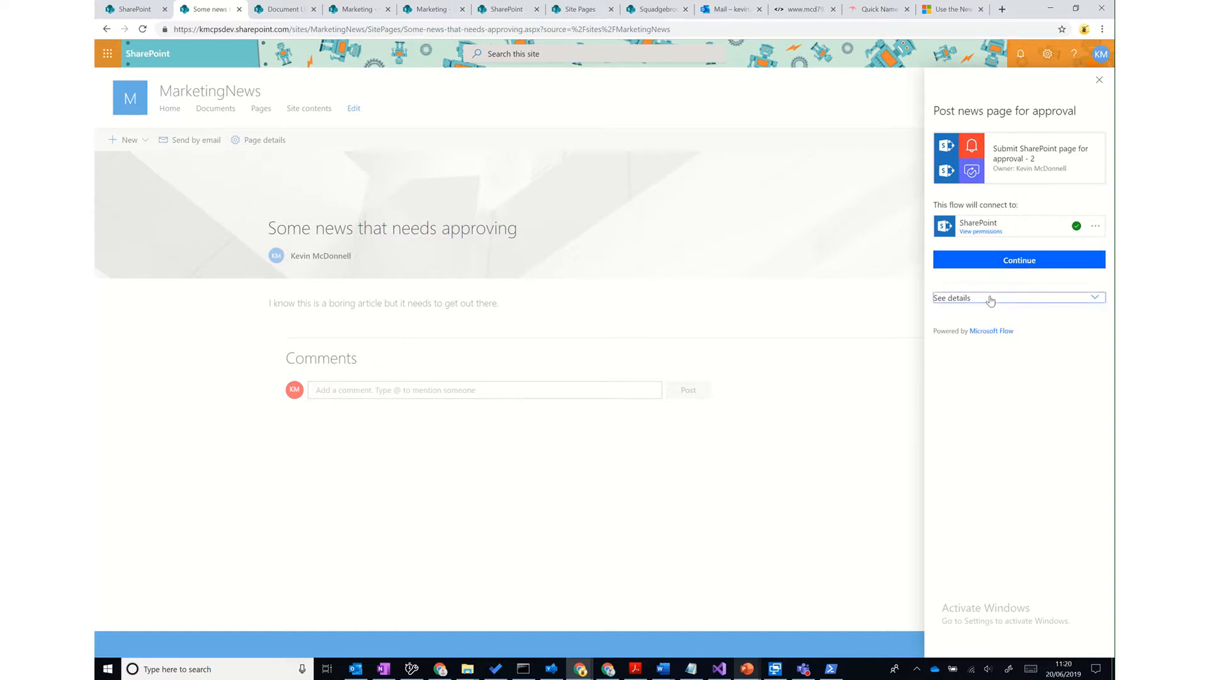
left_click(1013, 264)
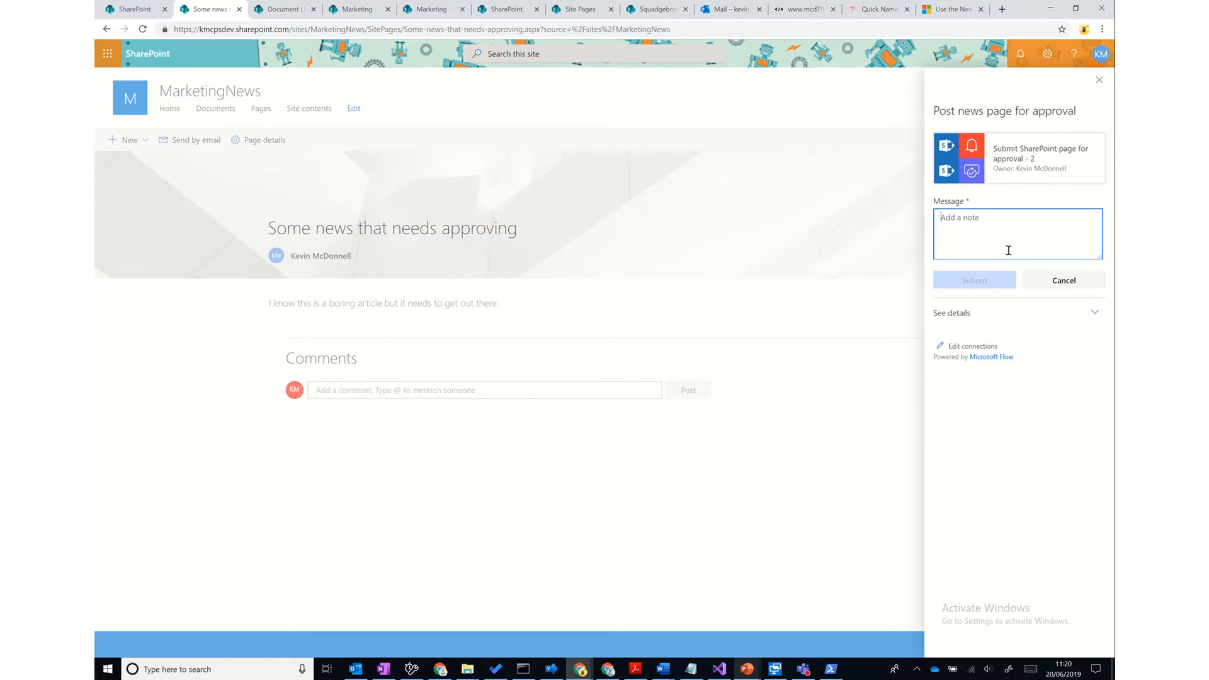
type("Hi")
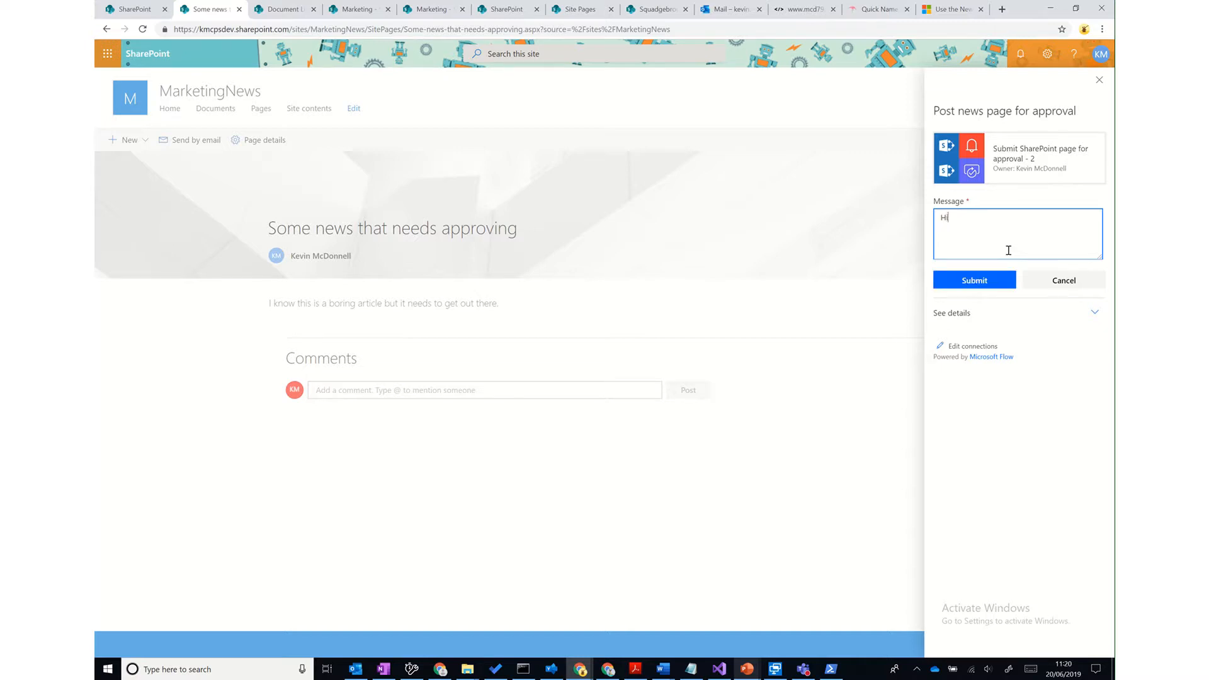
type(" Ianis, are you ok to approve this new article?")
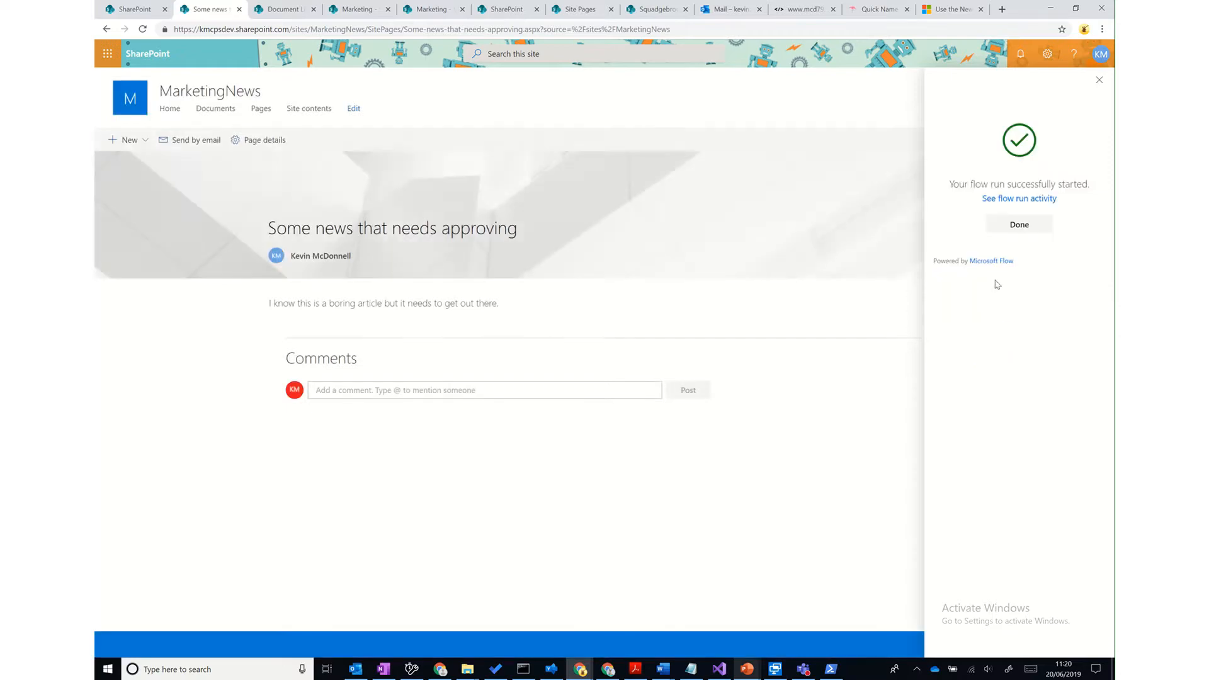
left_click(168, 110)
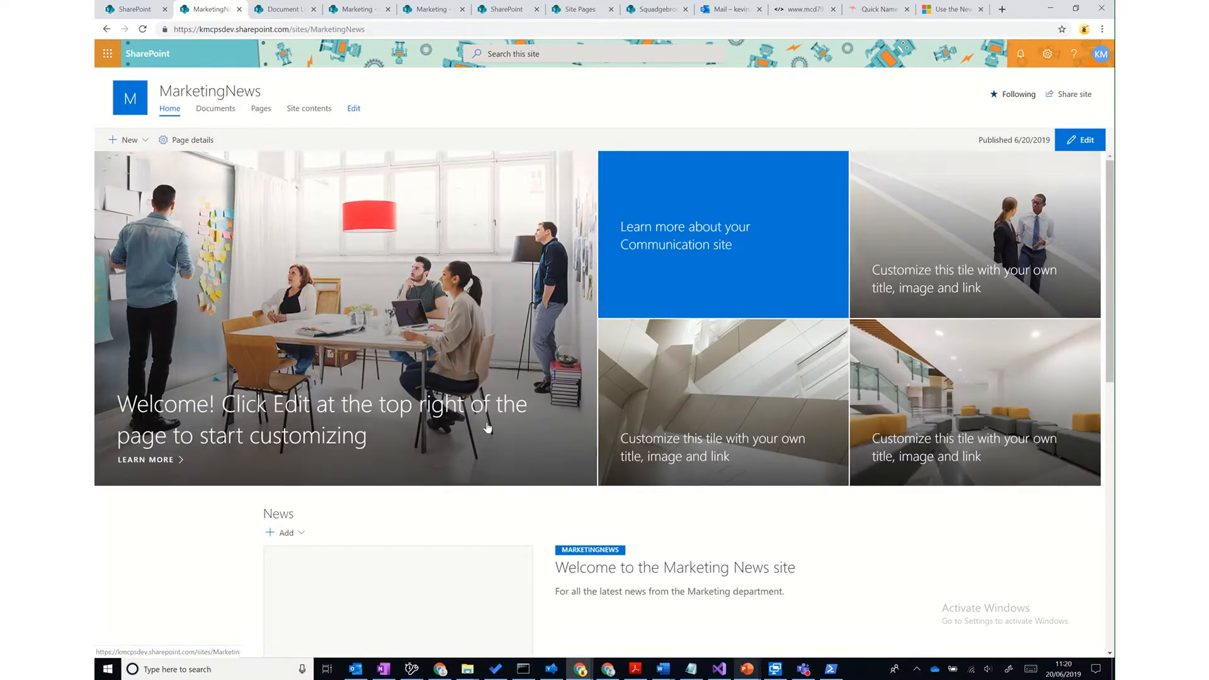
- Confirm the Site Pages list shows the news post as Pending, then bring up the incognito sign-in window
scroll(658, 409, "down", 3)
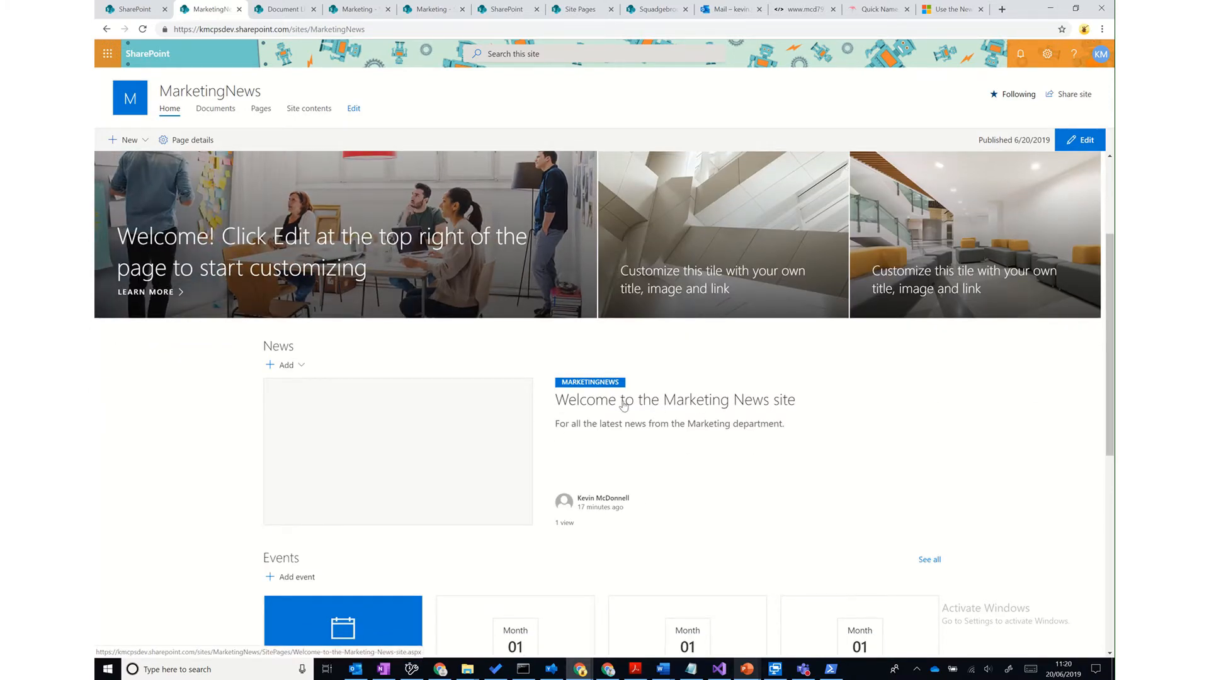
scroll(623, 405, "up", 3)
left_click(261, 111)
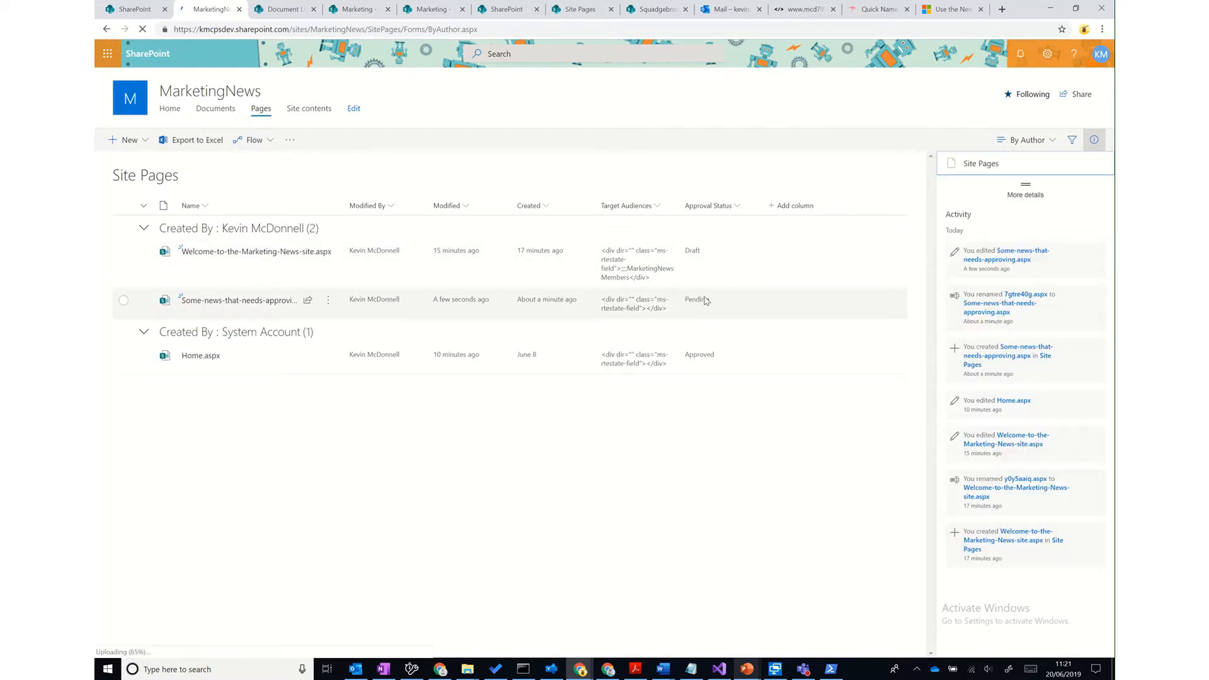
mouse_move(578, 672)
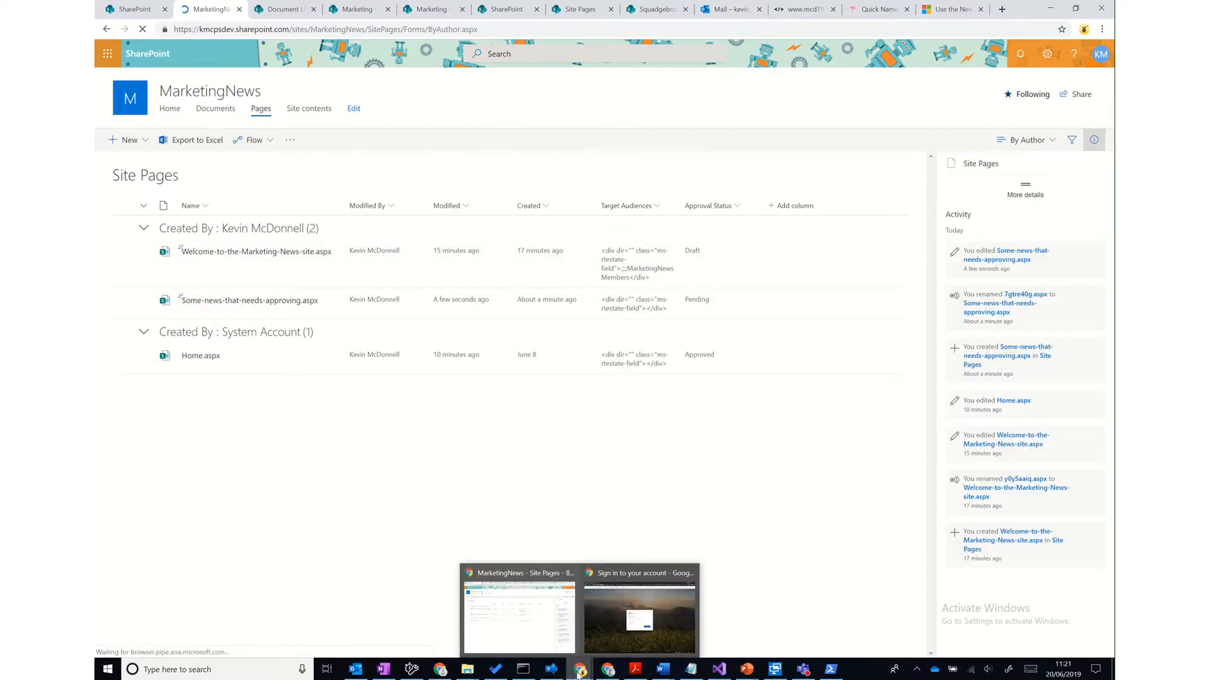
left_click(617, 640)
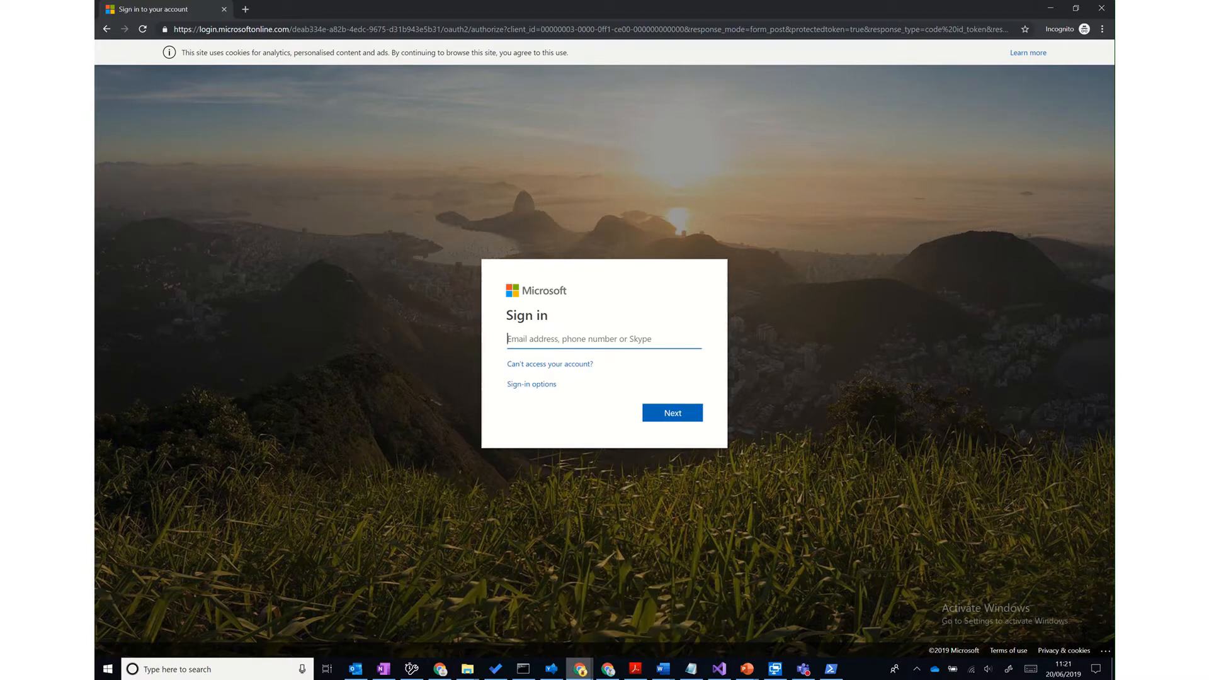
- Sign in to Microsoft in the incognito window with the approver's e-mail and password
key("alt+Tab")
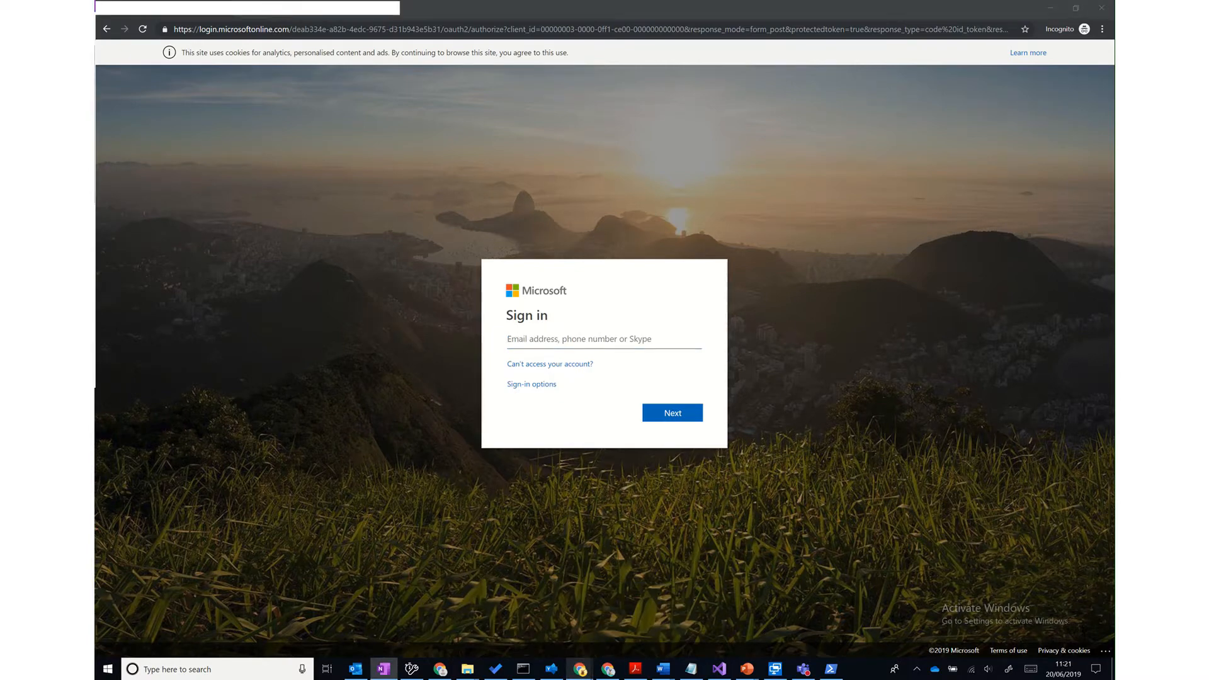
left_click(659, 338)
key("ctrl+v")
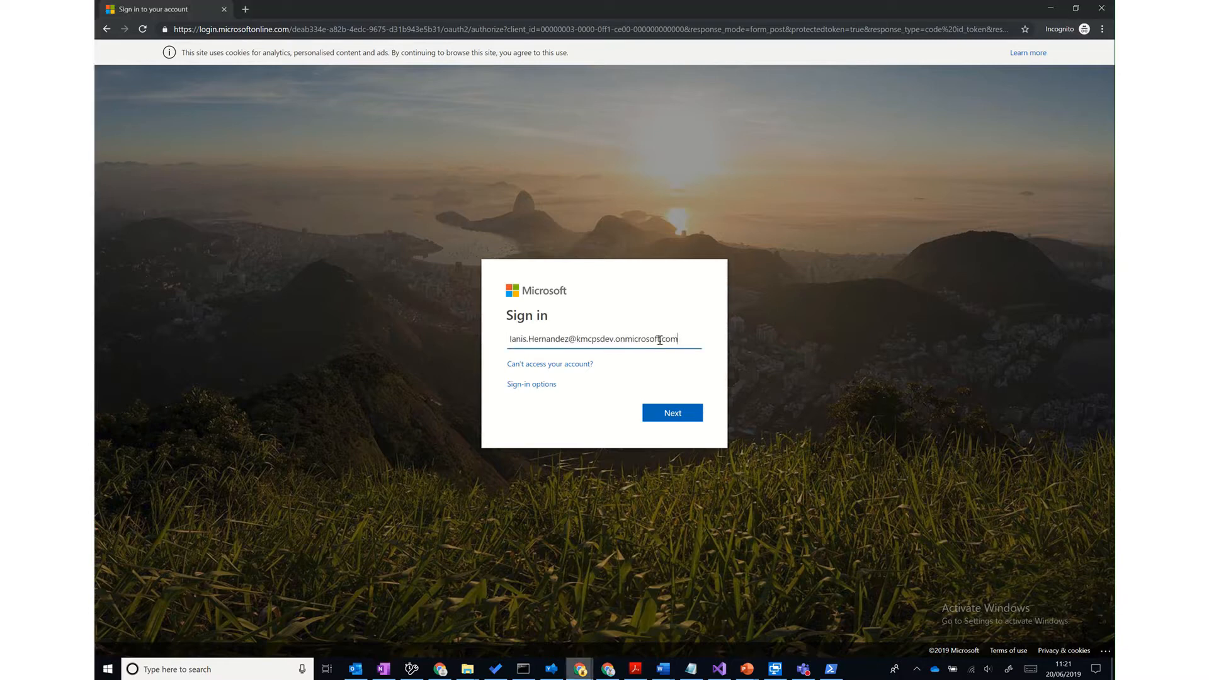
left_click(648, 414)
key("alt+Tab")
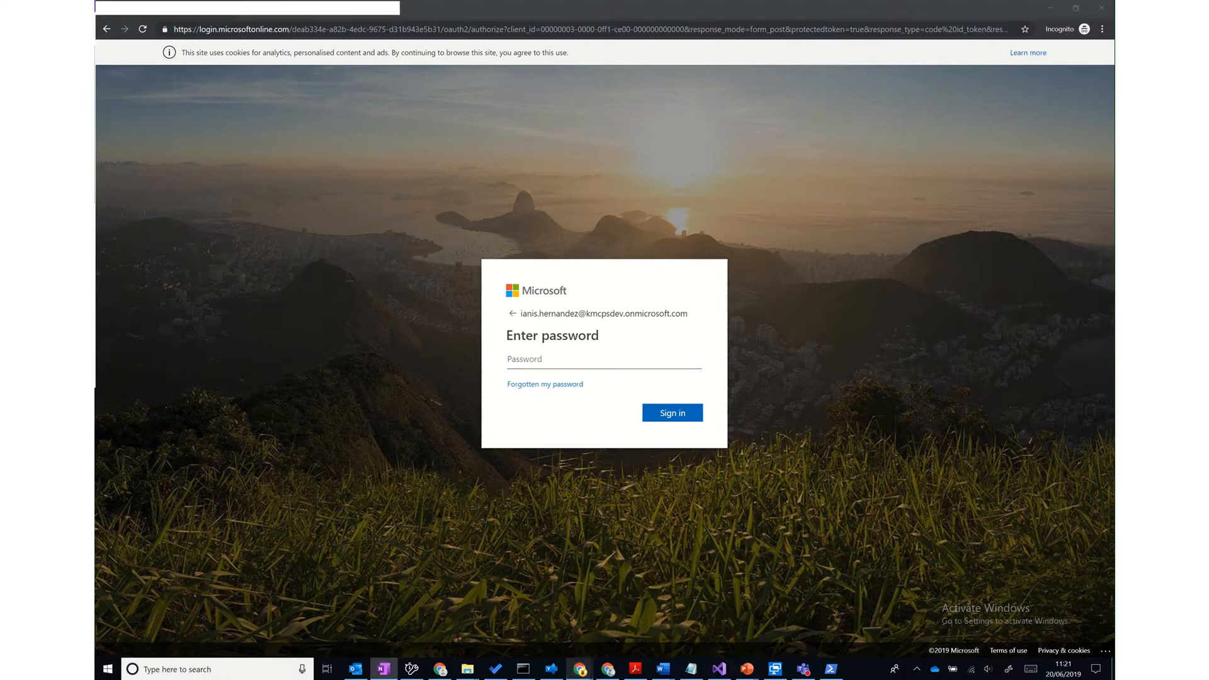
left_click(581, 361)
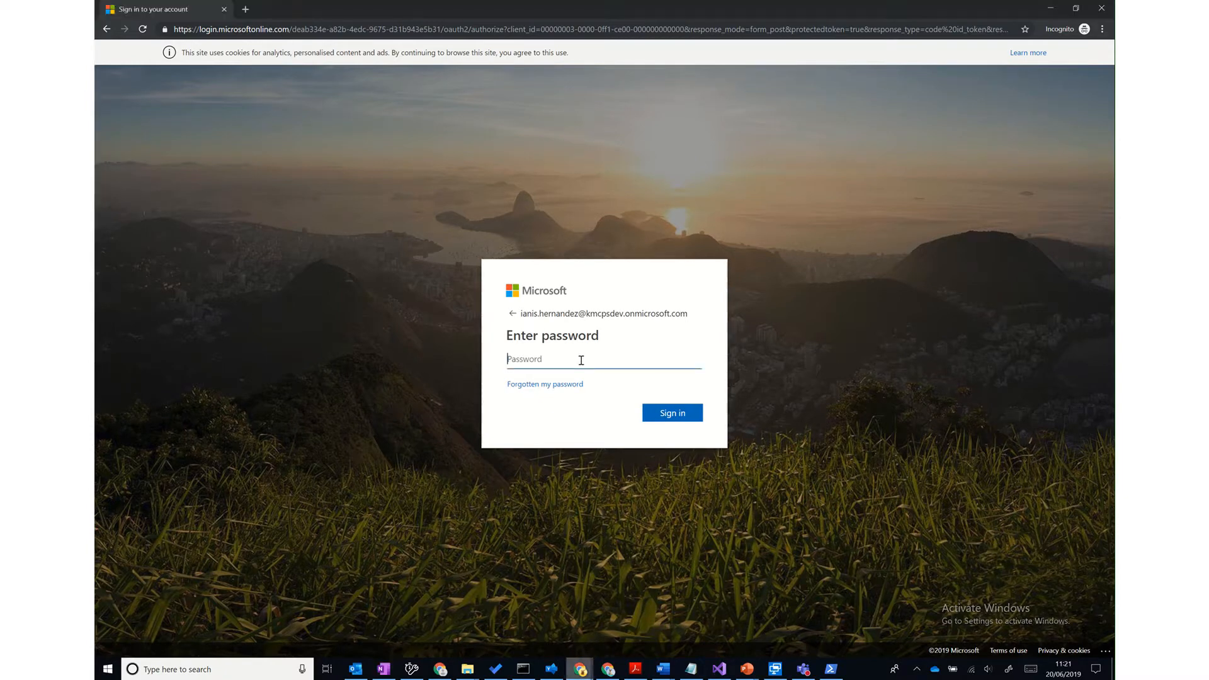
left_click(698, 421)
- Generate a fresh list of ten random names on the Name Generator page
mouse_move(580, 667)
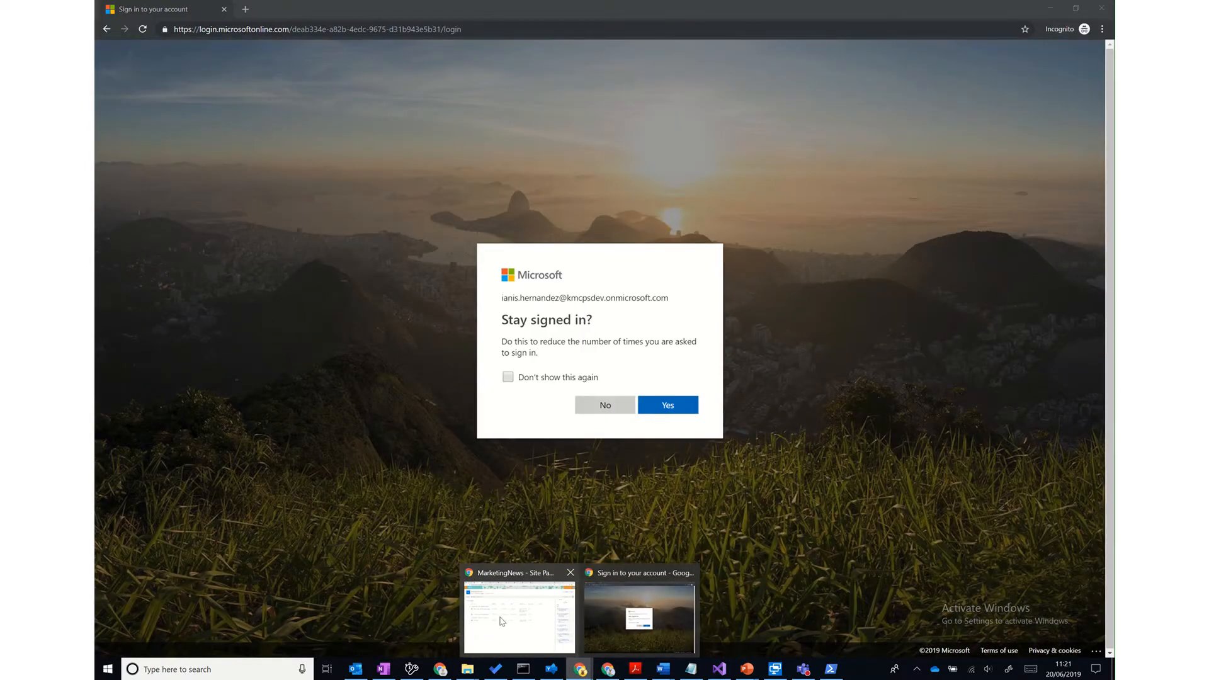
left_click(502, 621)
left_click(875, 14)
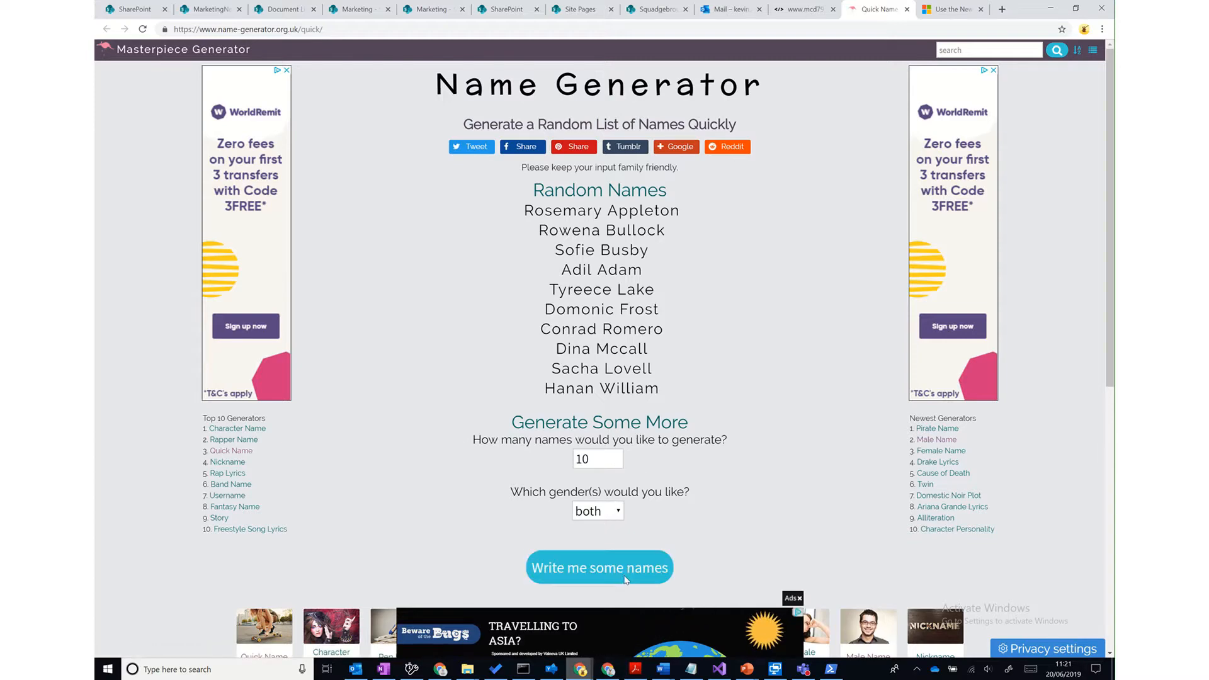
left_click(599, 567)
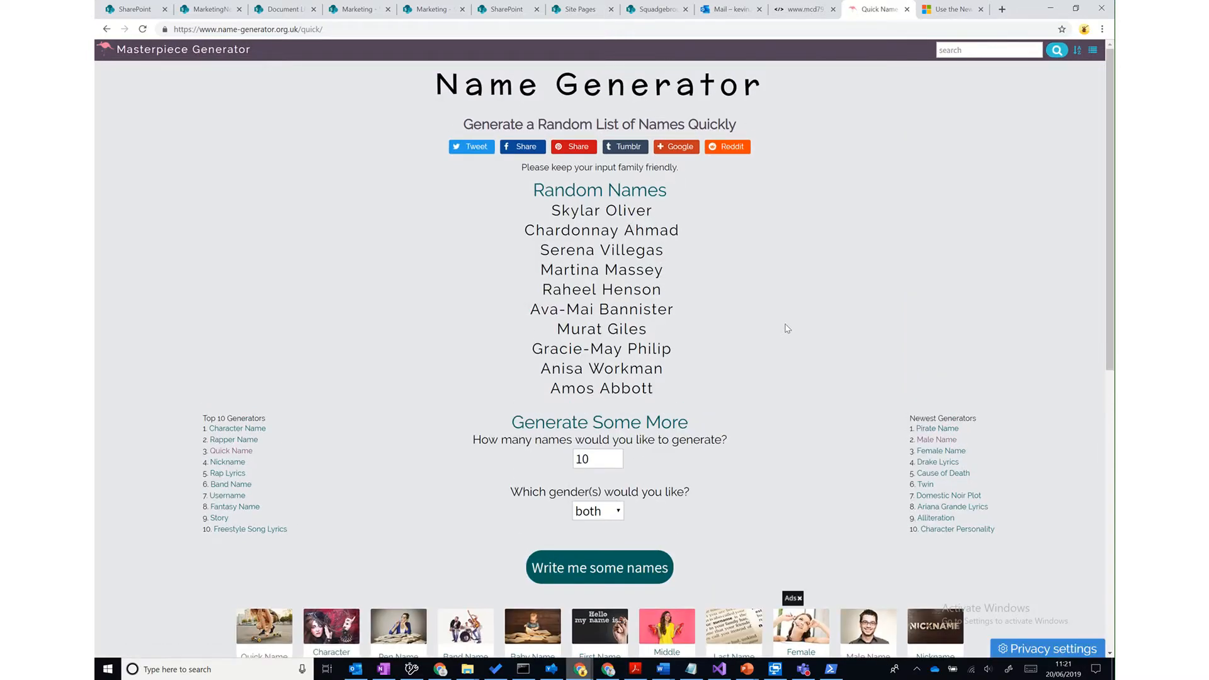
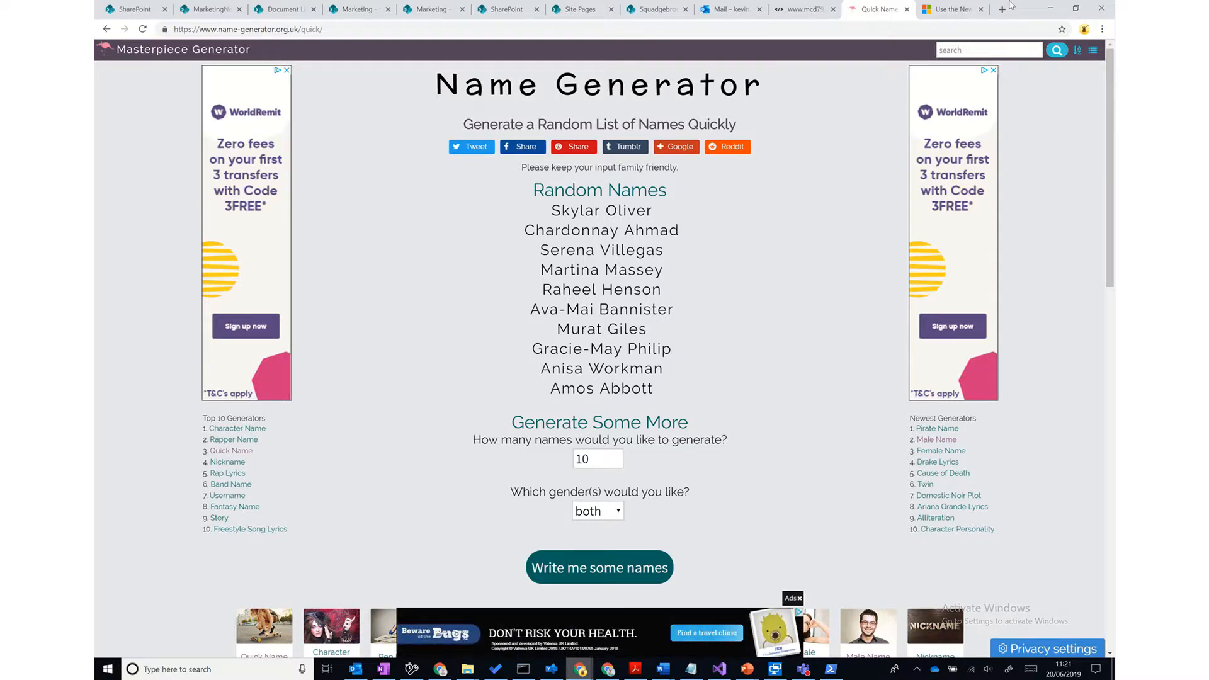
- Accept 'Stay signed in?' for the second user in incognito, then return to the main news page
mouse_move(605, 674)
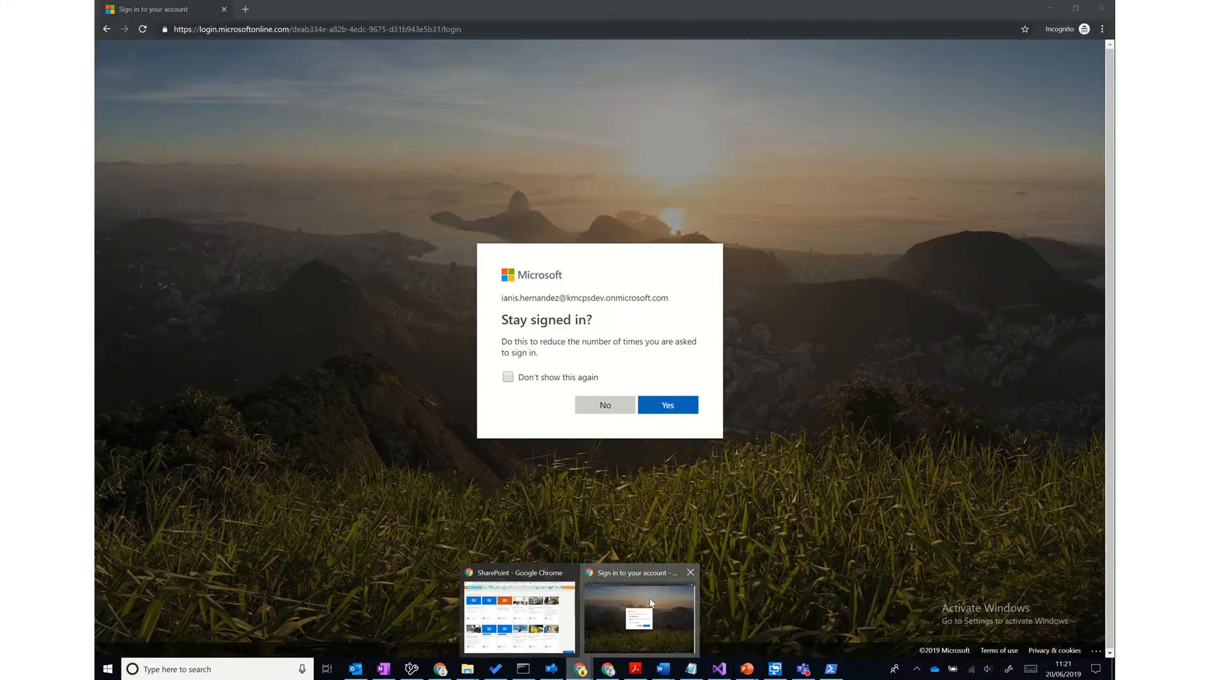
left_click(636, 621)
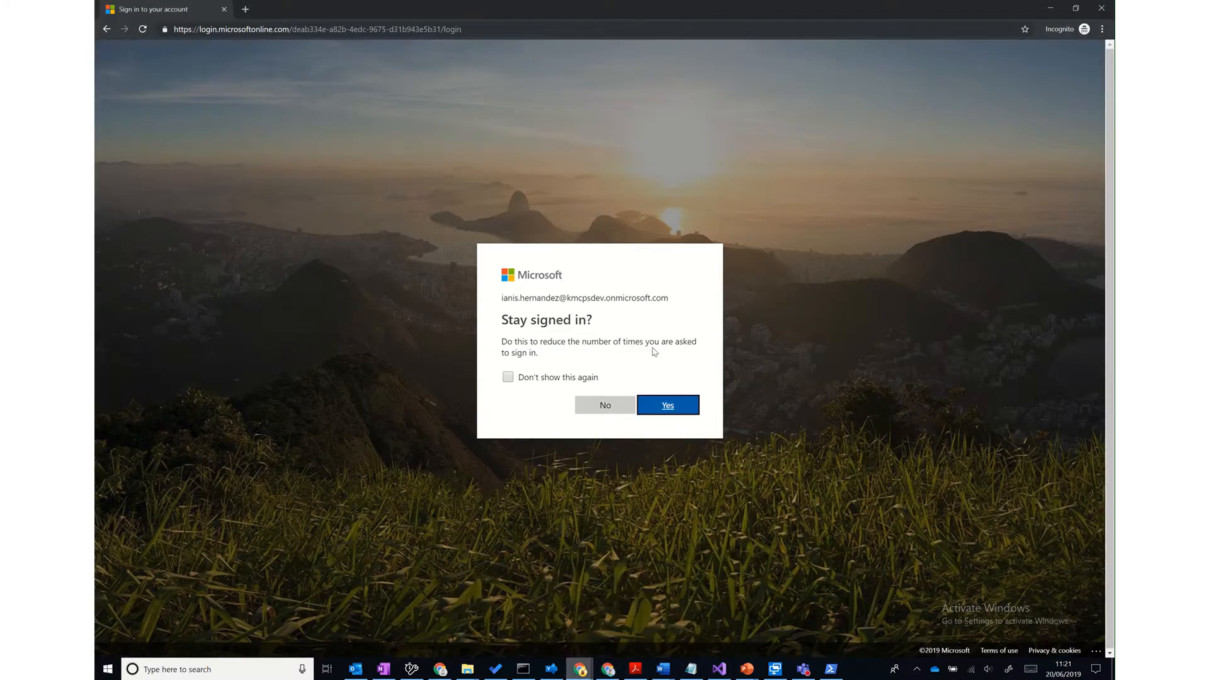
left_click(676, 406)
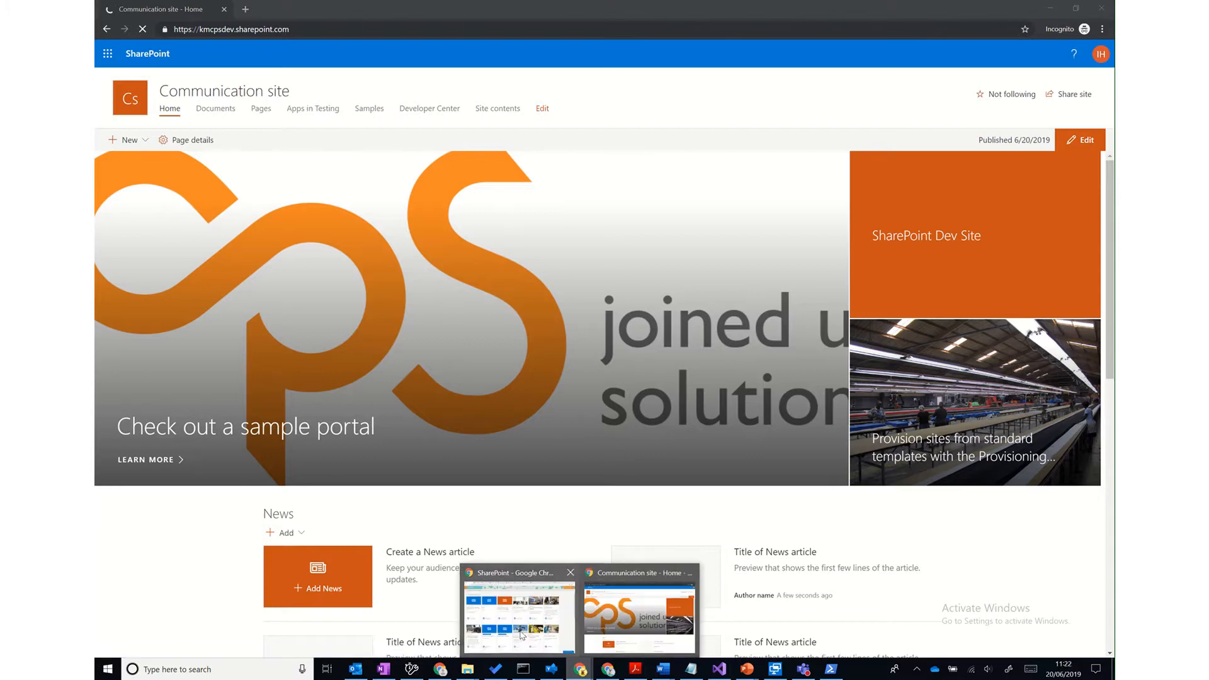
left_click(522, 635)
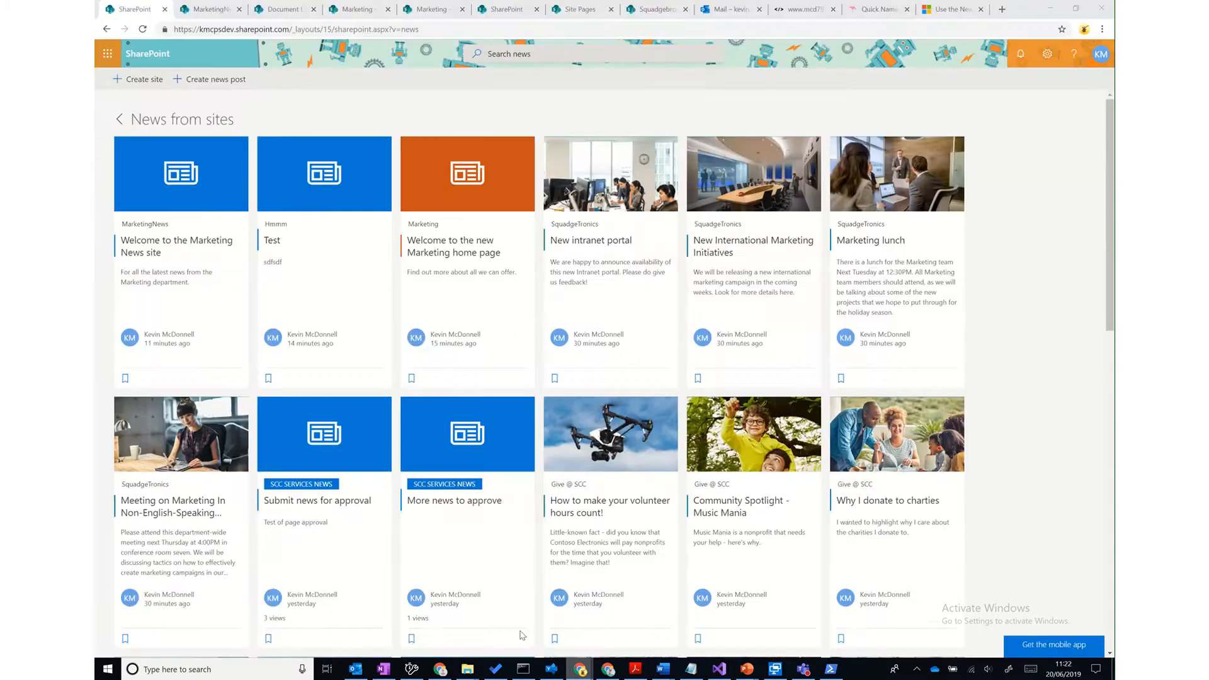
- Go to the MarketingNews site home page
left_click(351, 11)
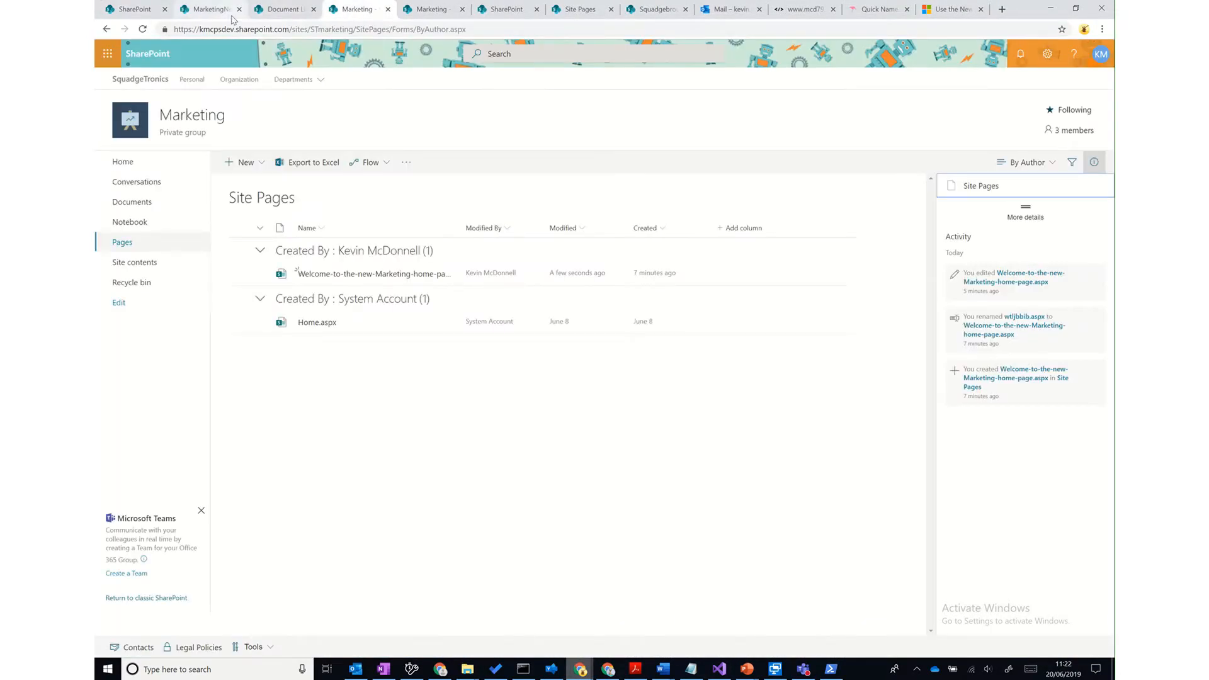
left_click(219, 11)
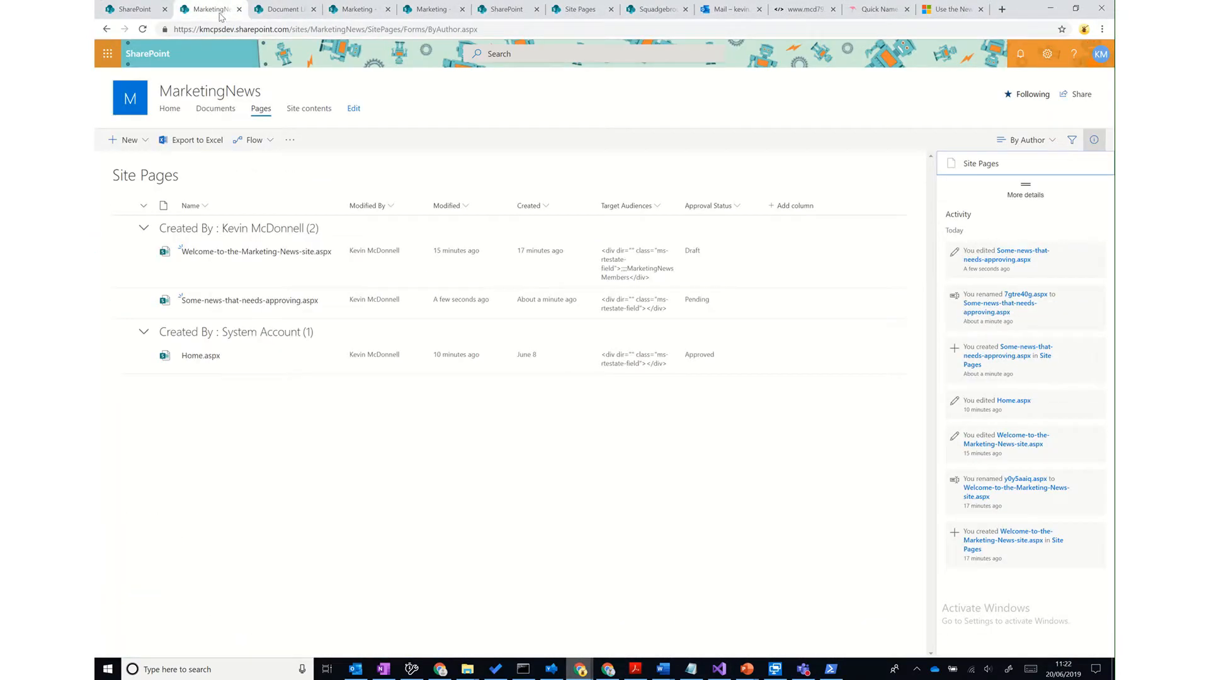
left_click(168, 110)
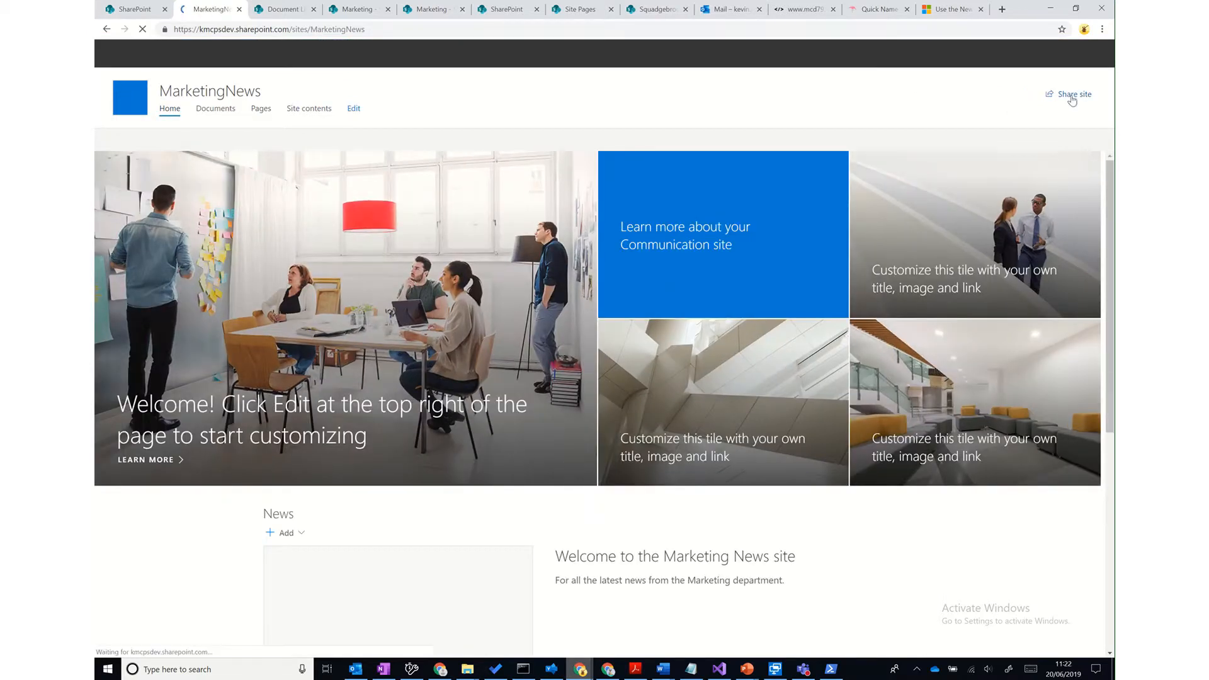
- Share the site with the second test user at Full control, with no notification email
left_click(1071, 96)
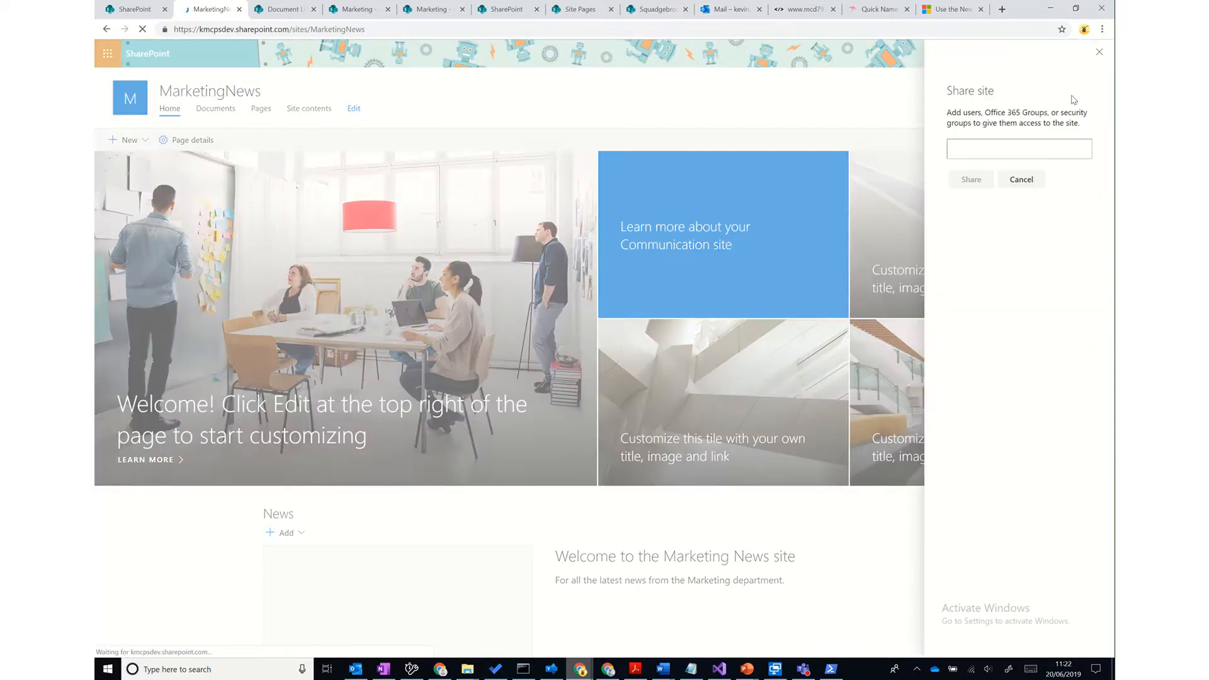
left_click(1004, 152)
type("Ian")
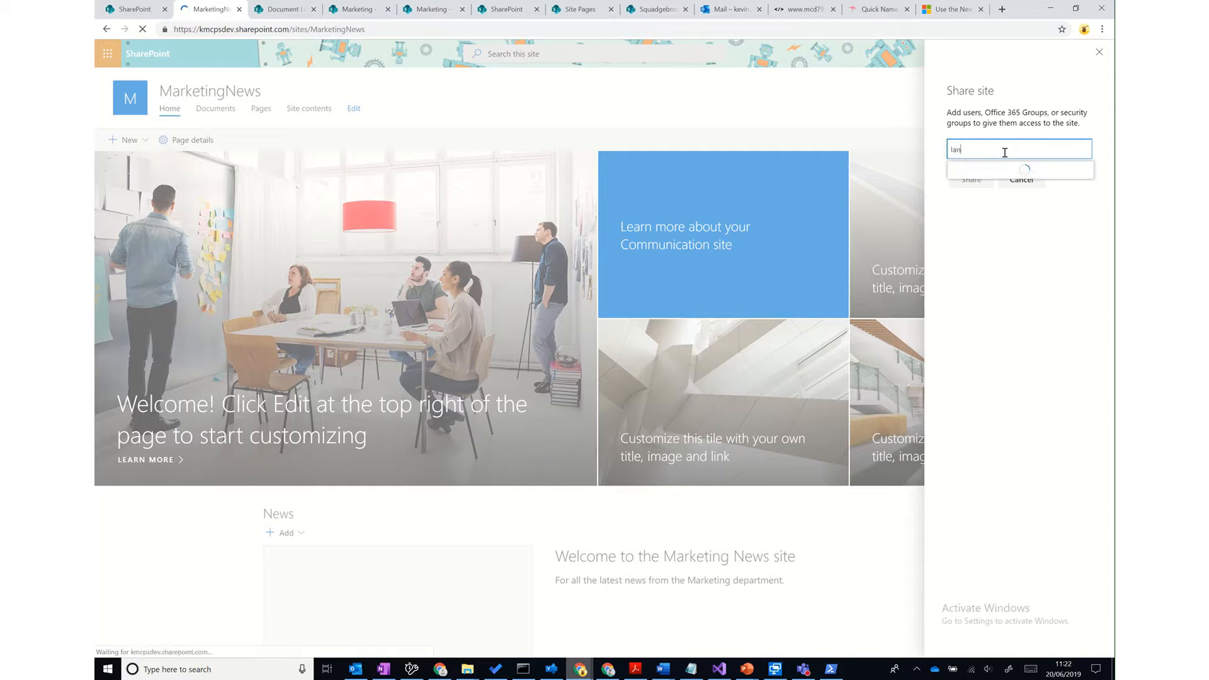
left_click(1006, 204)
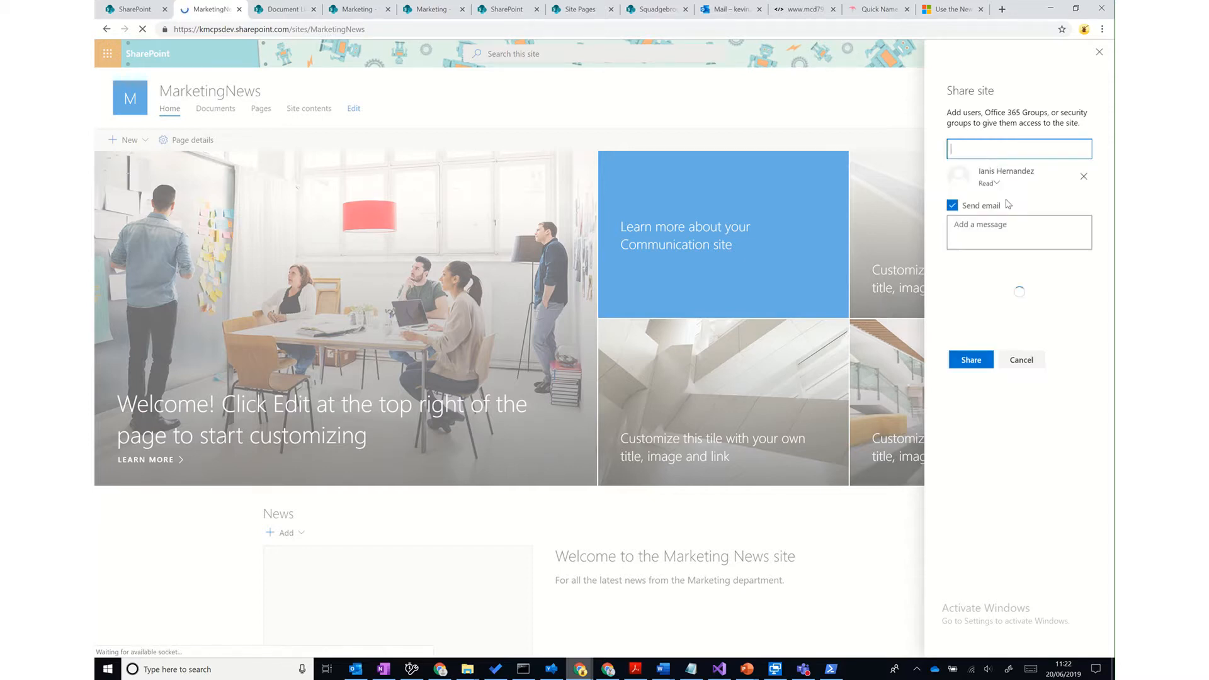
left_click(989, 183)
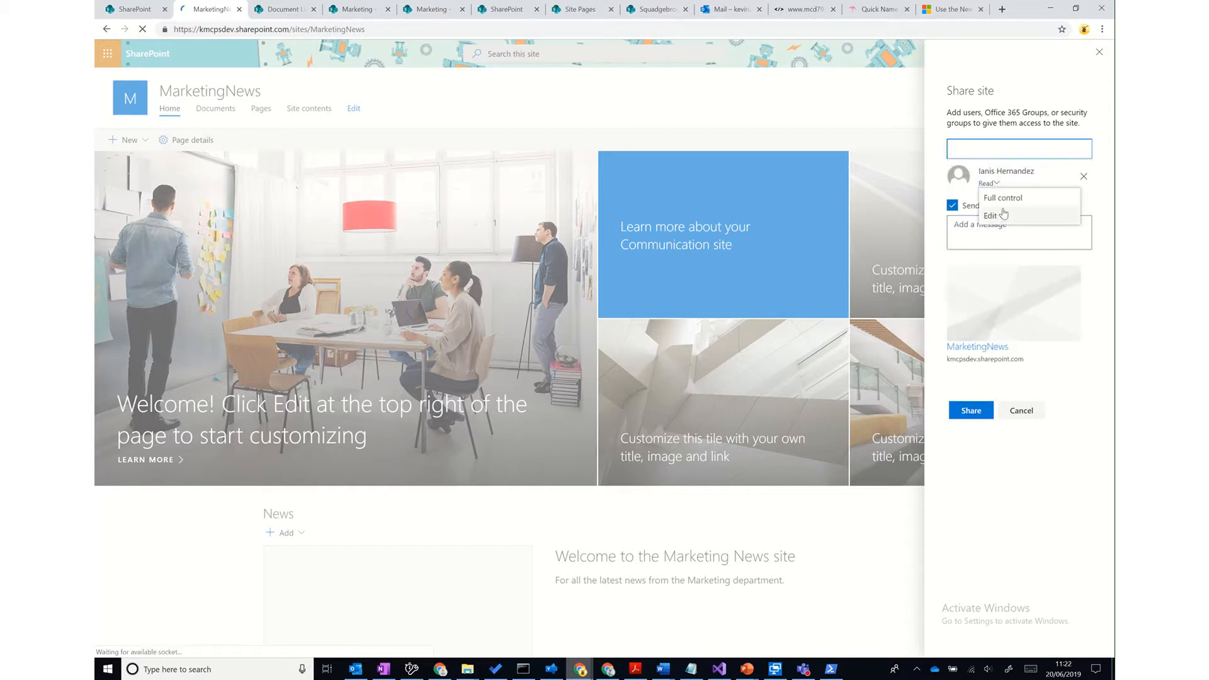
left_click(1001, 202)
left_click(952, 206)
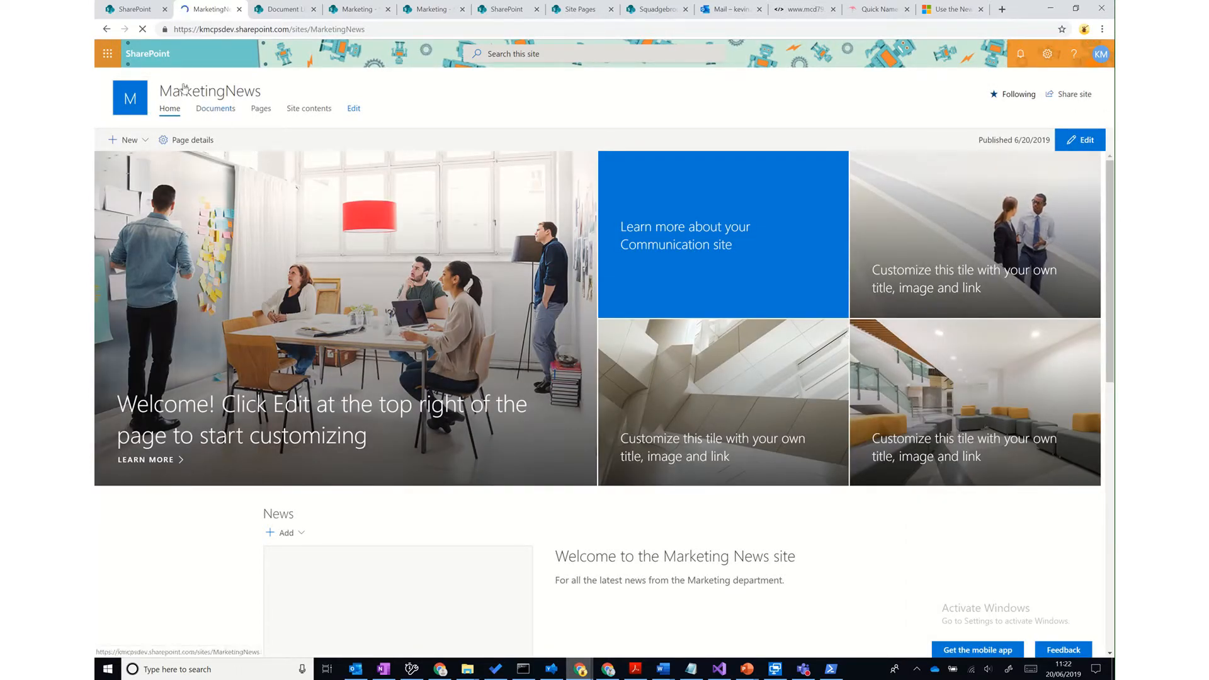
- As the second user, search SharePoint for 'marketingnews' and then 'marketing news'
mouse_move(578, 666)
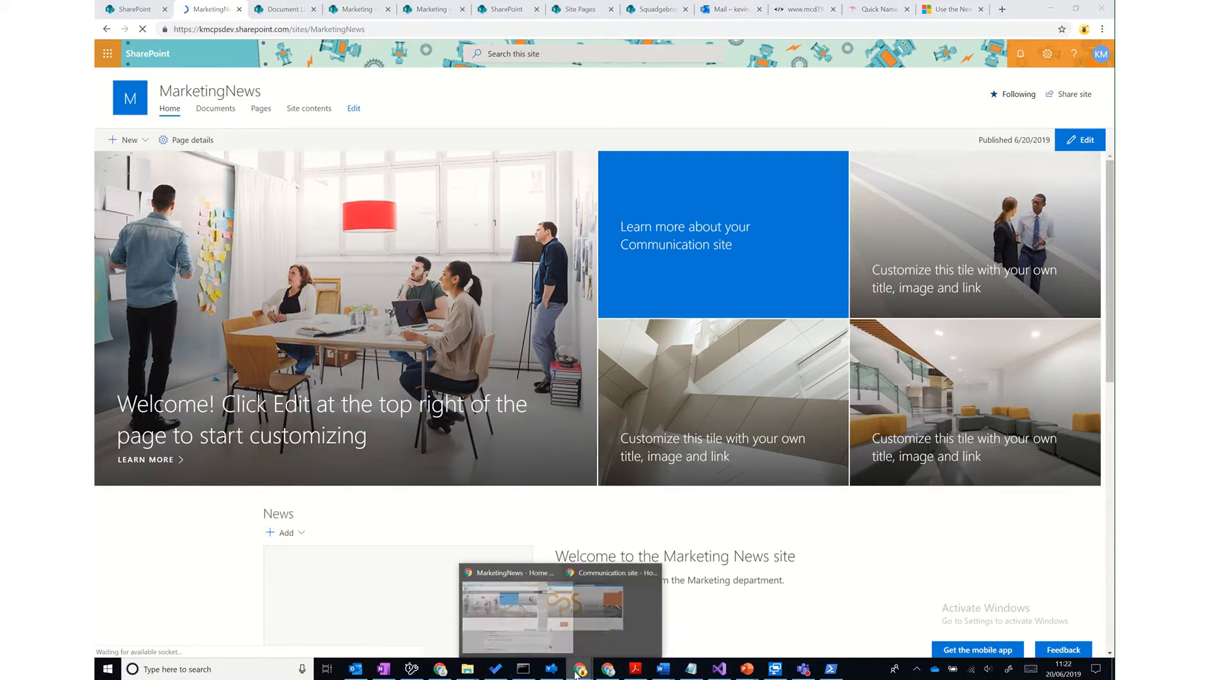
left_click(634, 631)
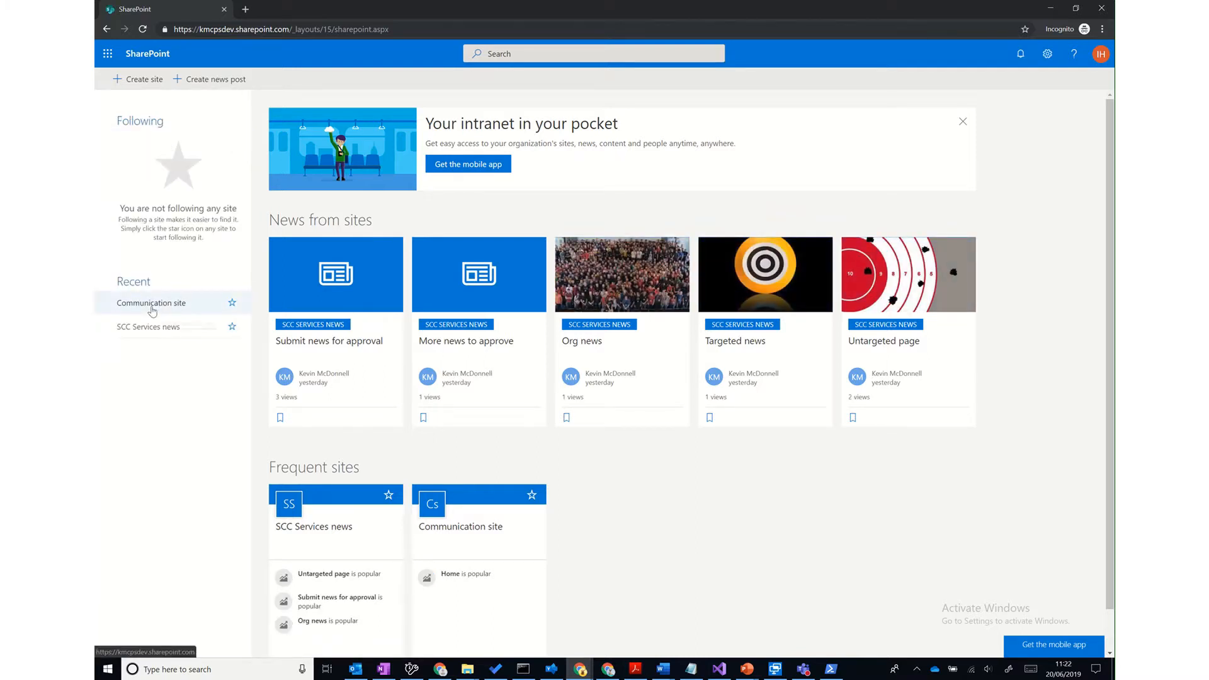
left_click(540, 56)
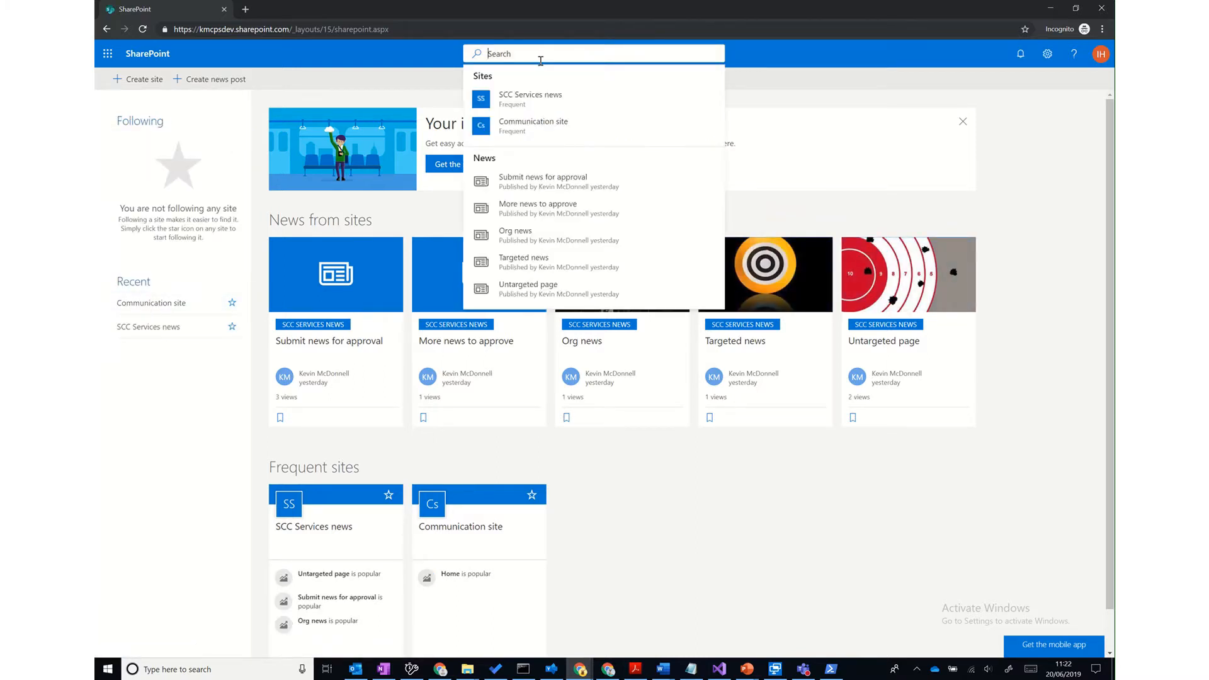
type("marketingnews")
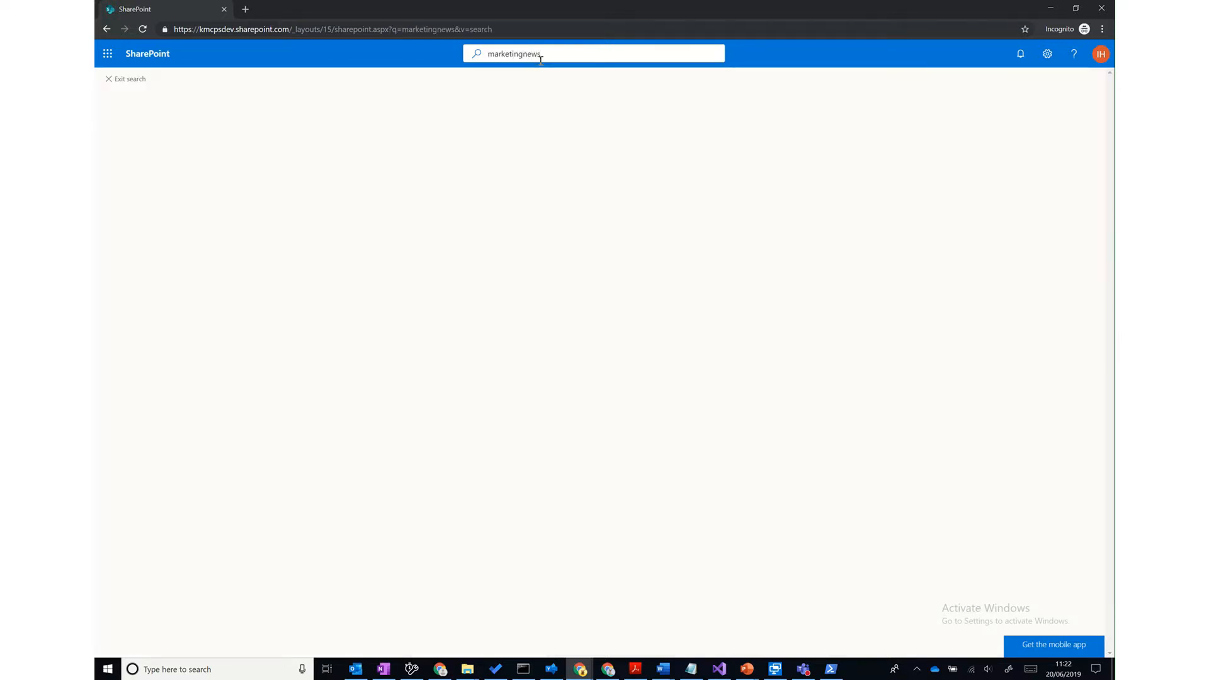
key("Return")
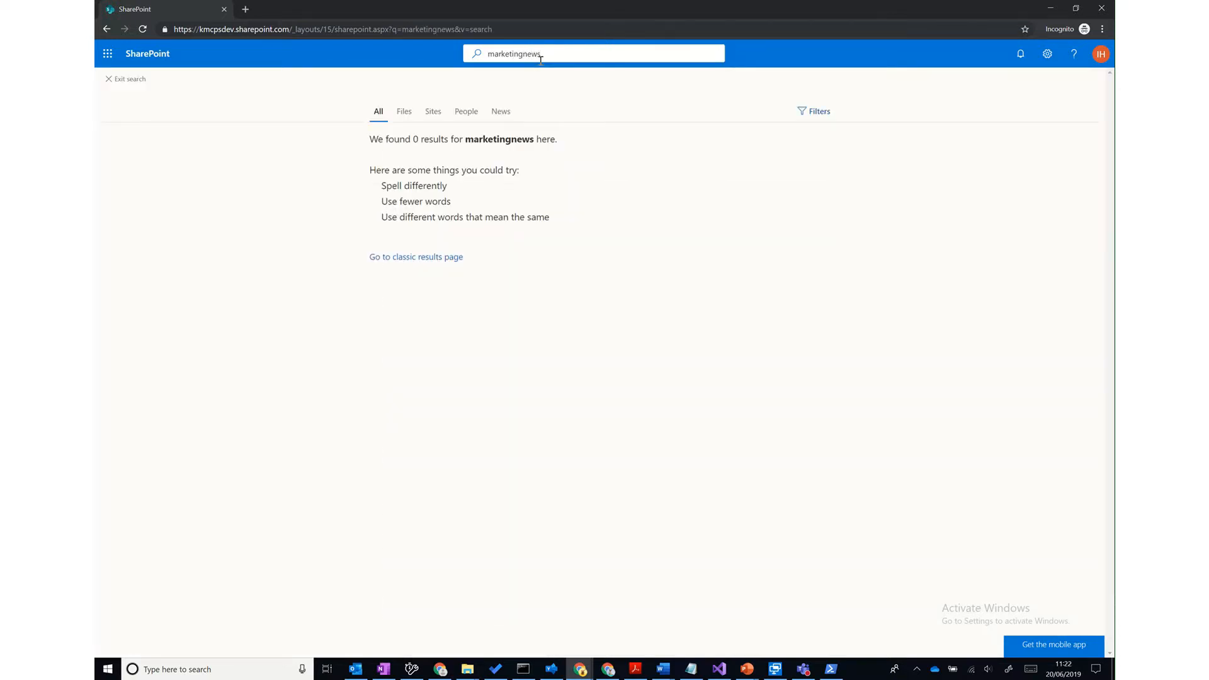
left_click(523, 54)
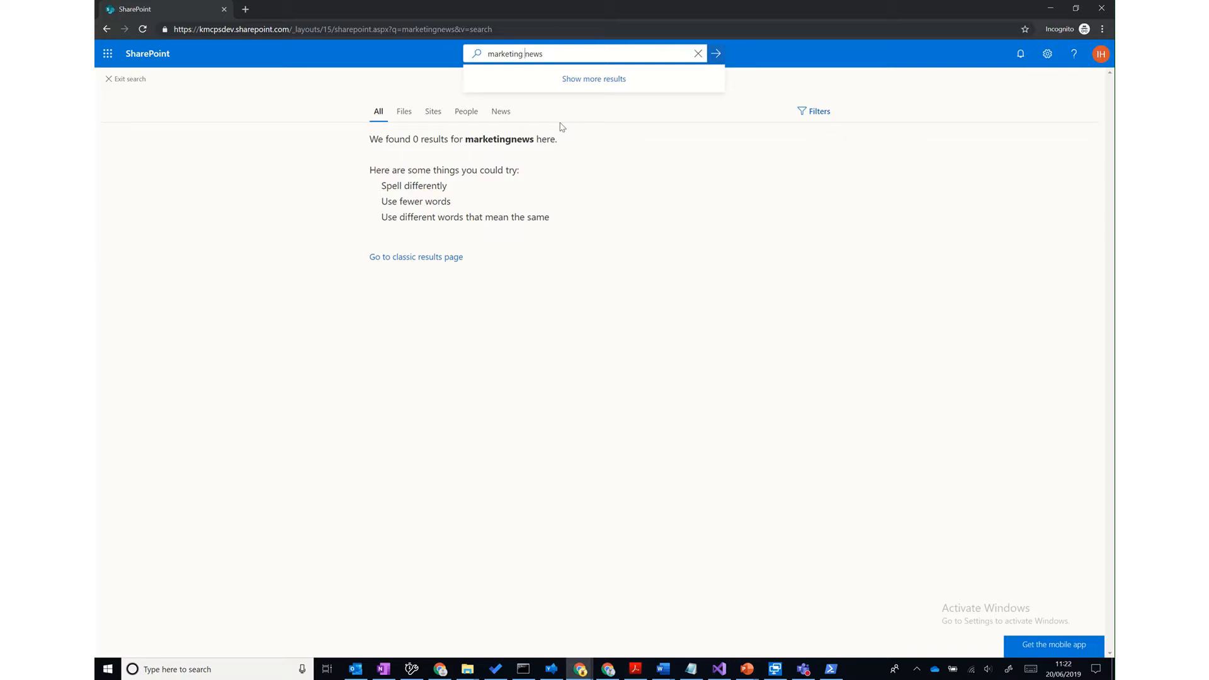
key("Return")
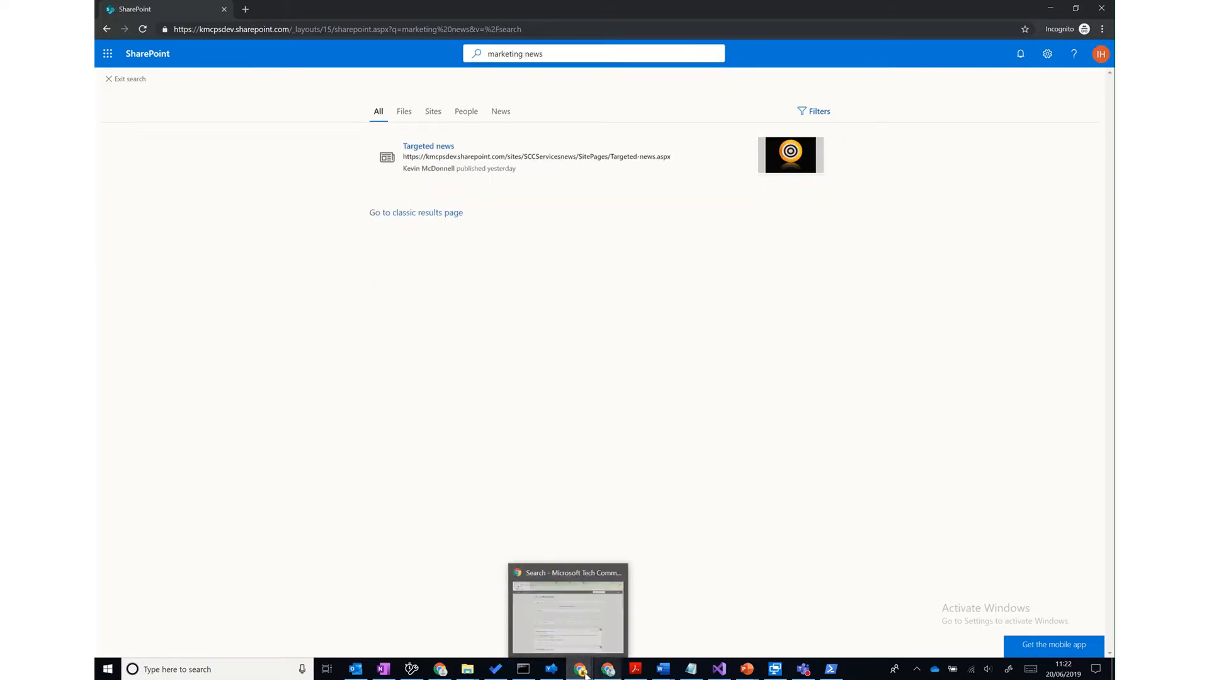
- Copy the MarketingNews URL from the main window and load it in the incognito window
mouse_move(579, 668)
left_click(520, 607)
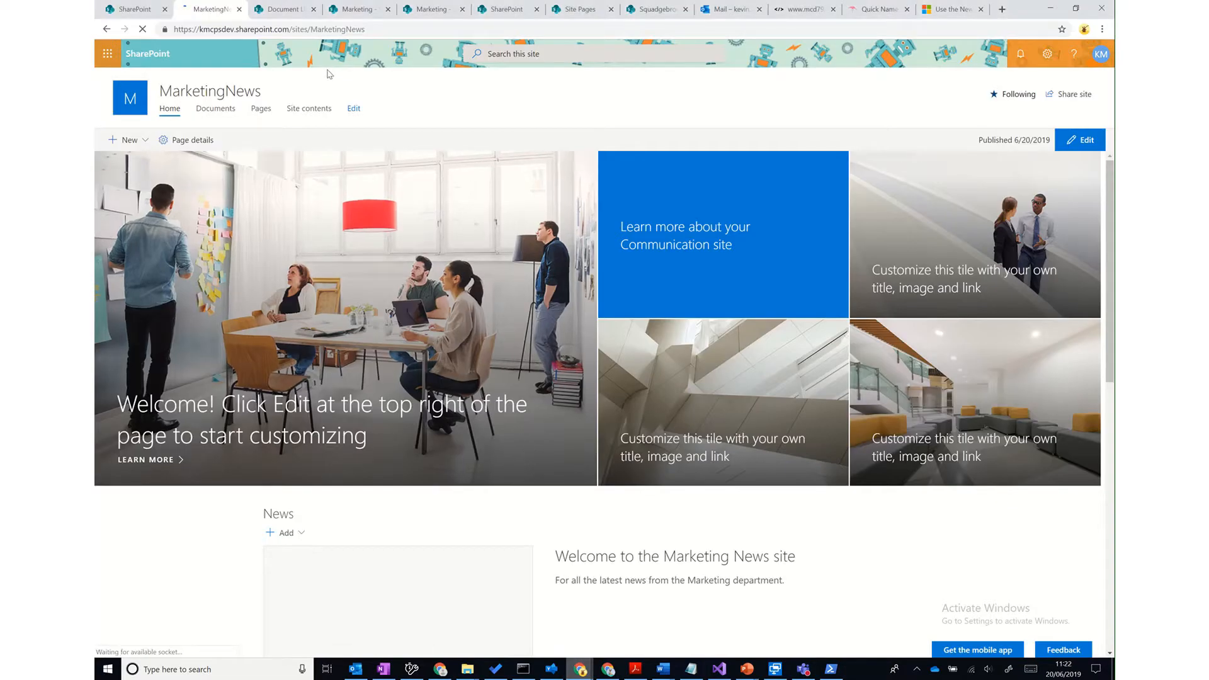
left_click(339, 30)
key("ctrl+c")
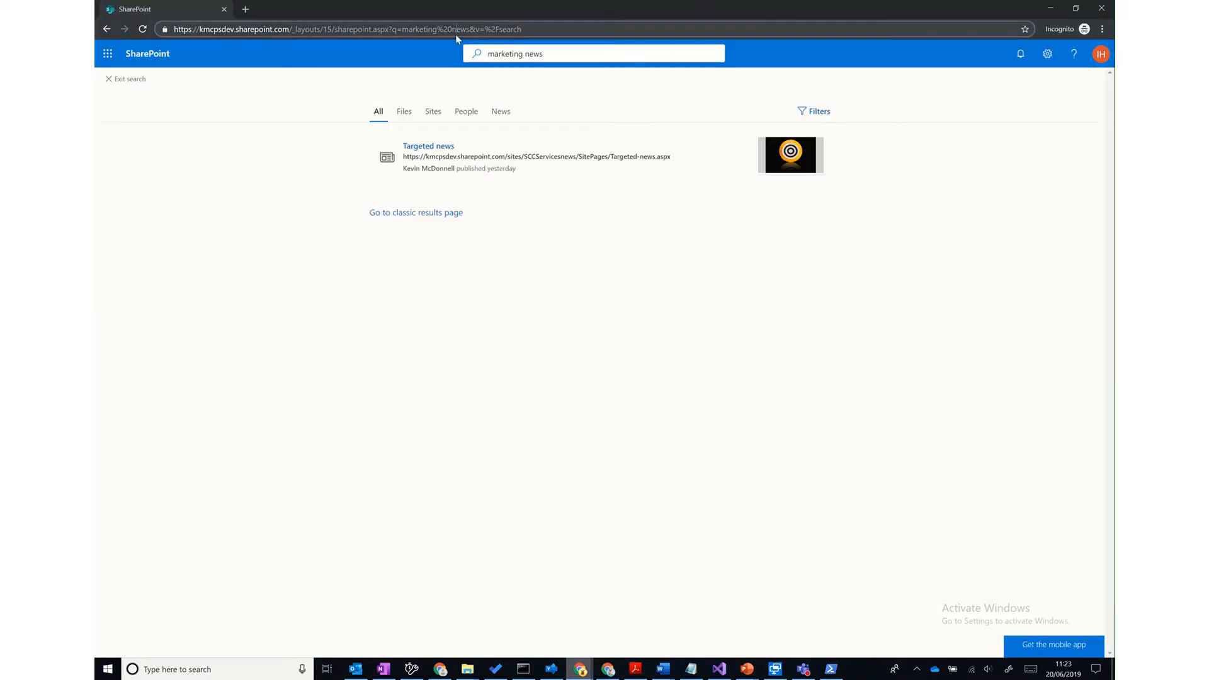
left_click(455, 30)
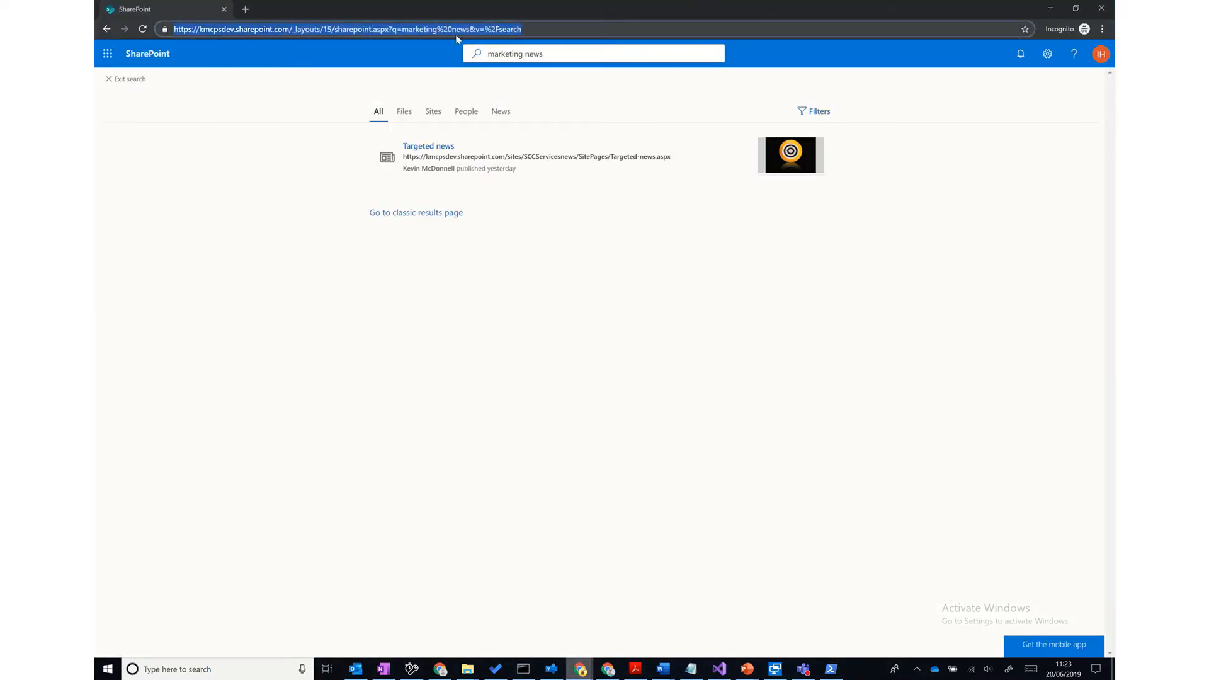
key("ctrl+v")
key("Return")
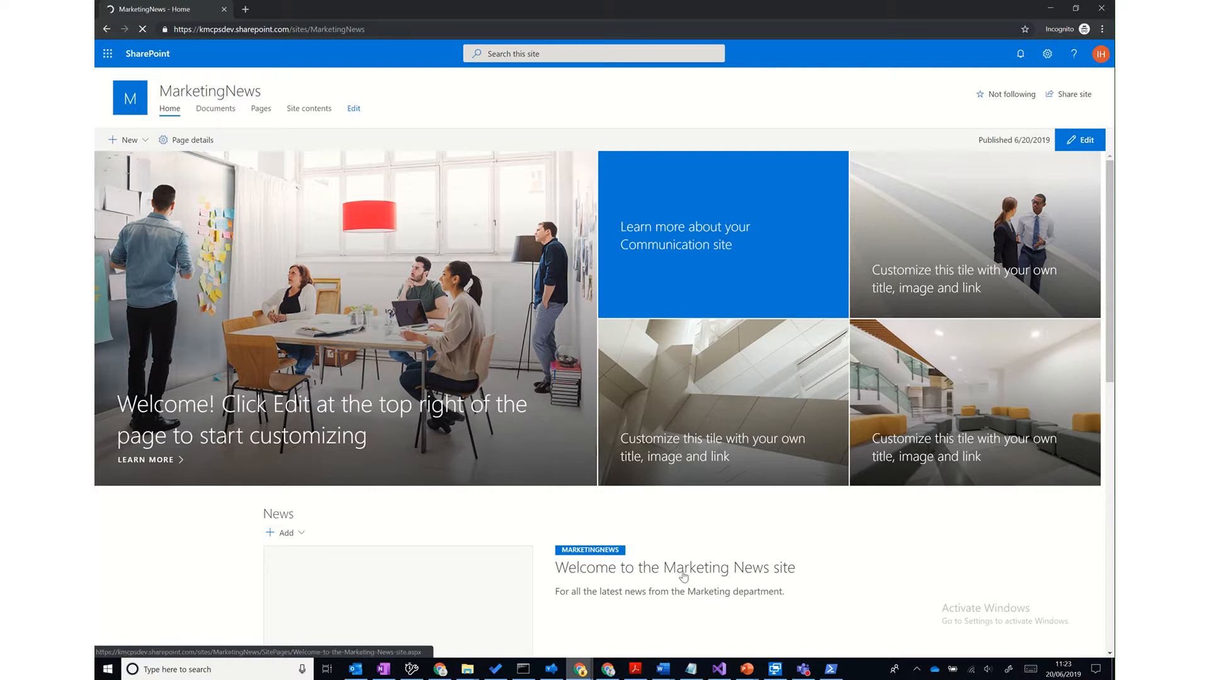
- Open the pending news page from Site Pages and view its approval request details
left_click(258, 117)
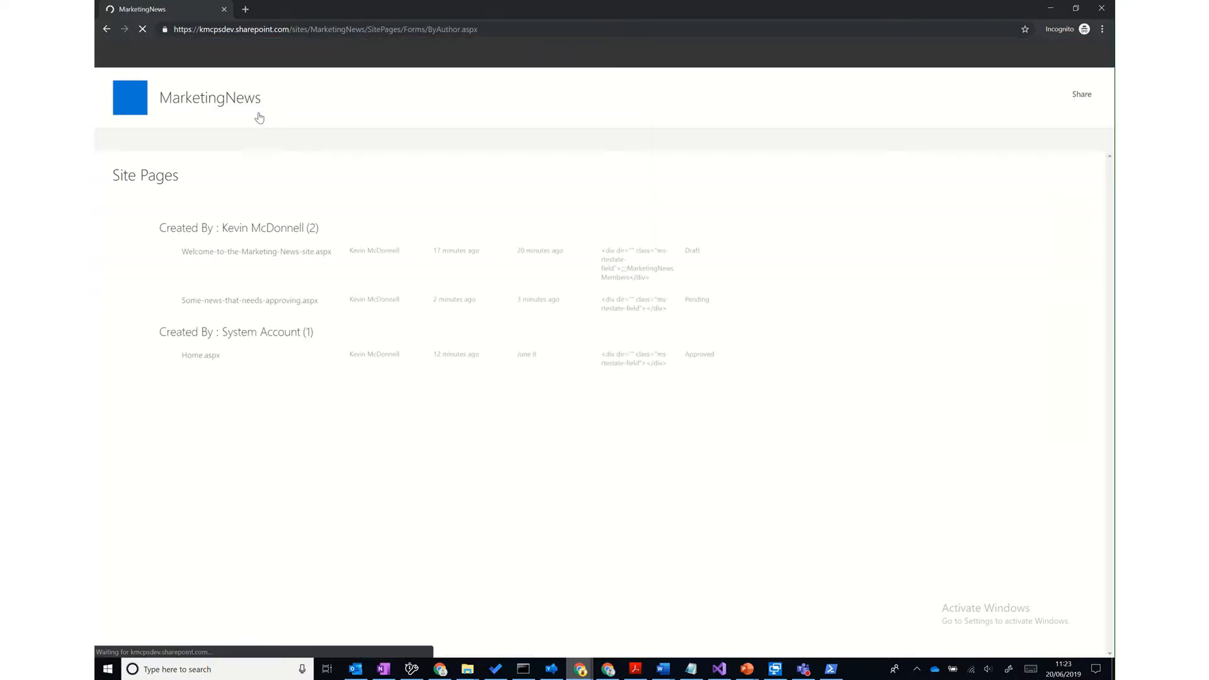
left_click(247, 302)
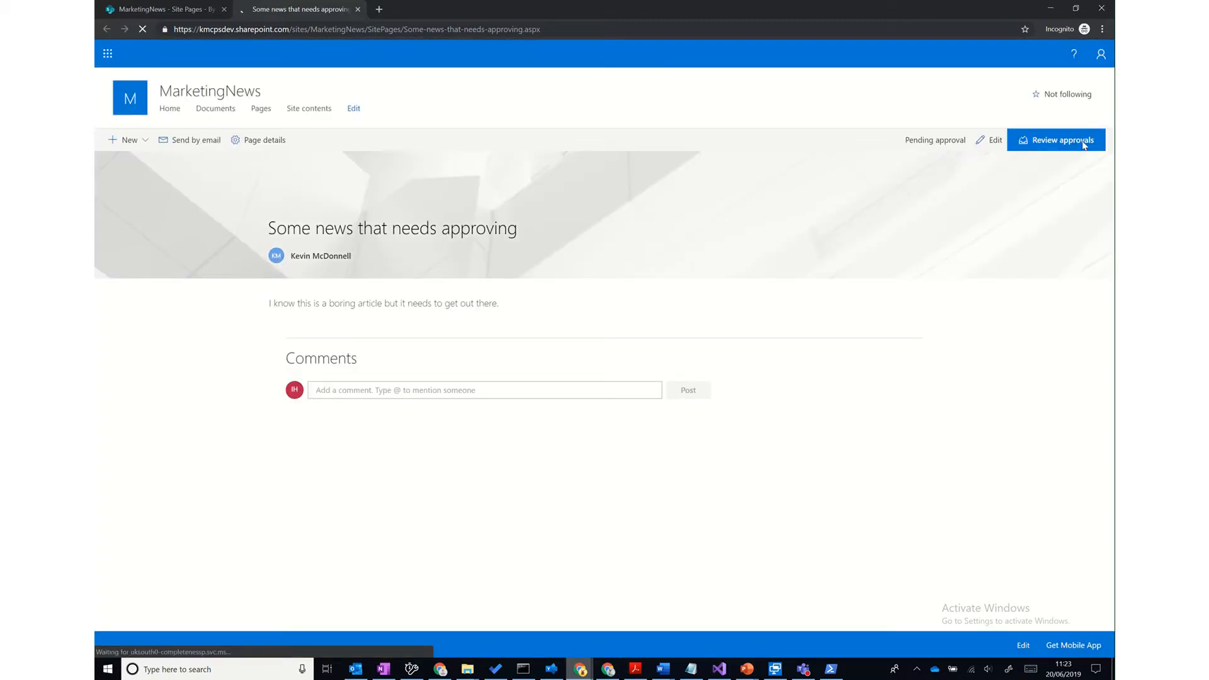
left_click(1081, 145)
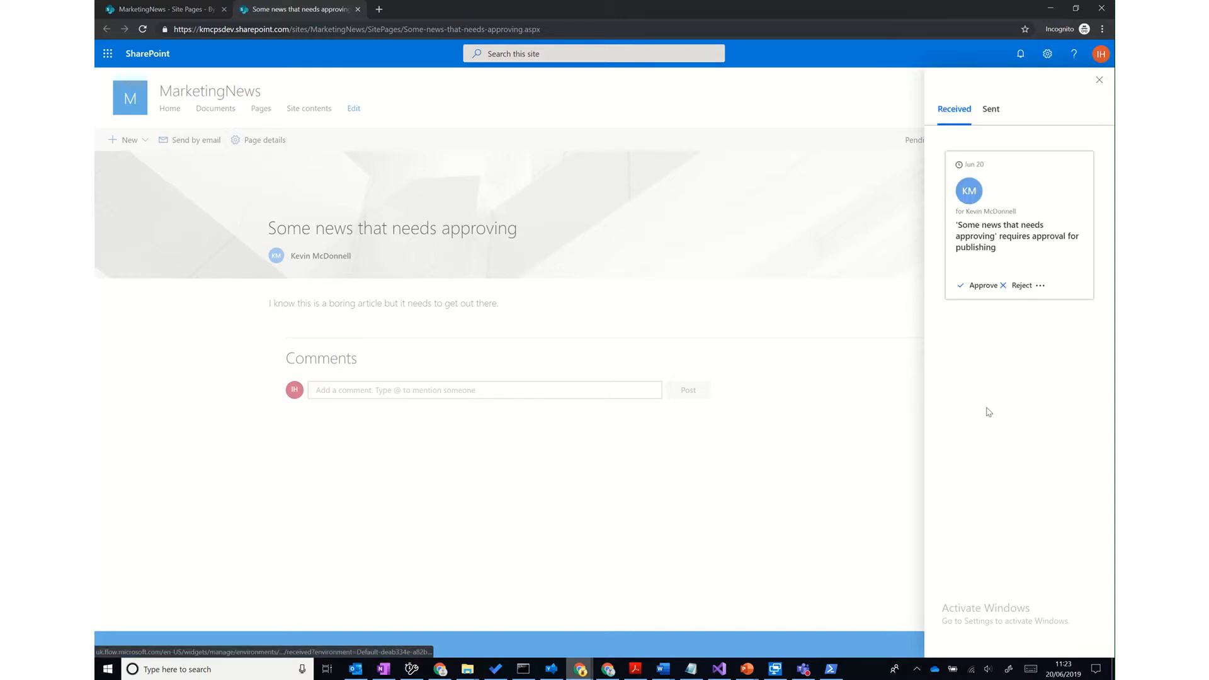
left_click(1010, 236)
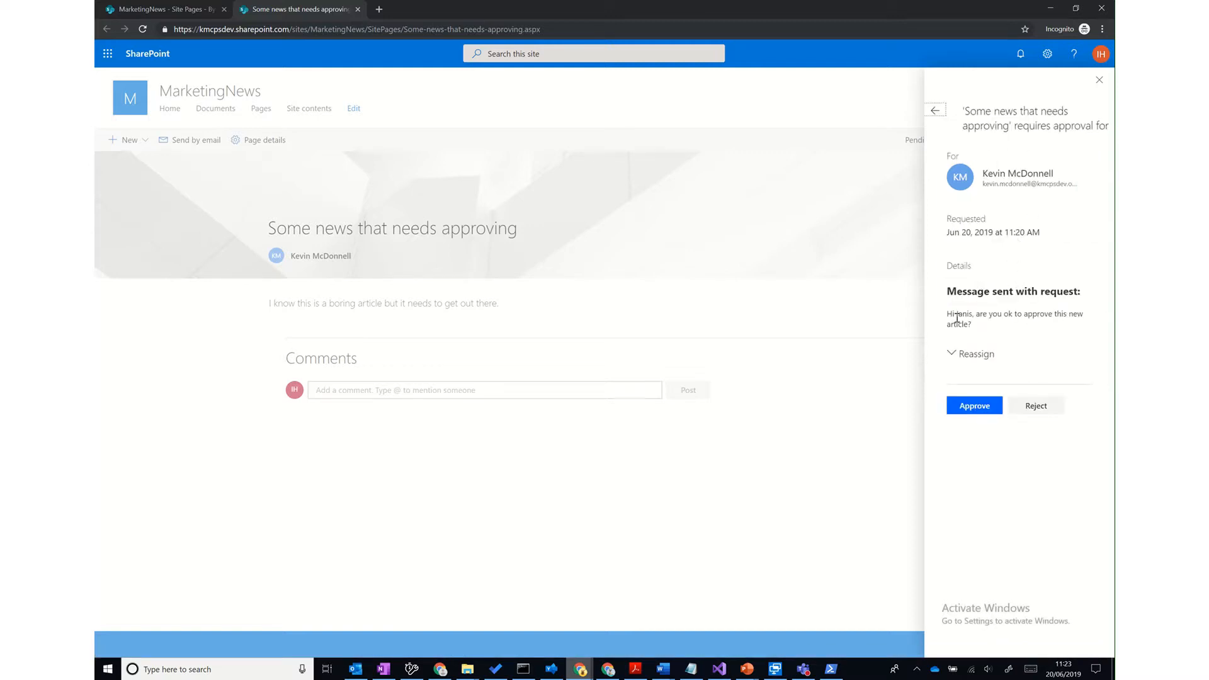
- Toggle the reassign option off again and bring up the Office 365 apps list
left_click(955, 355)
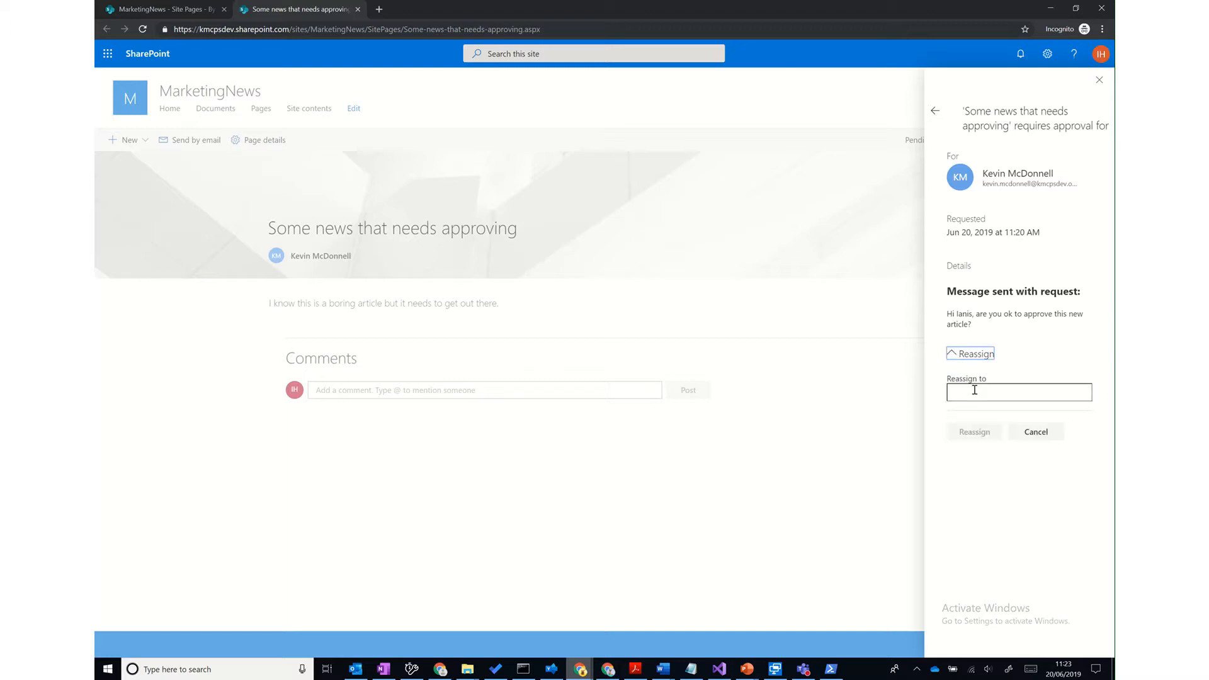
left_click(955, 357)
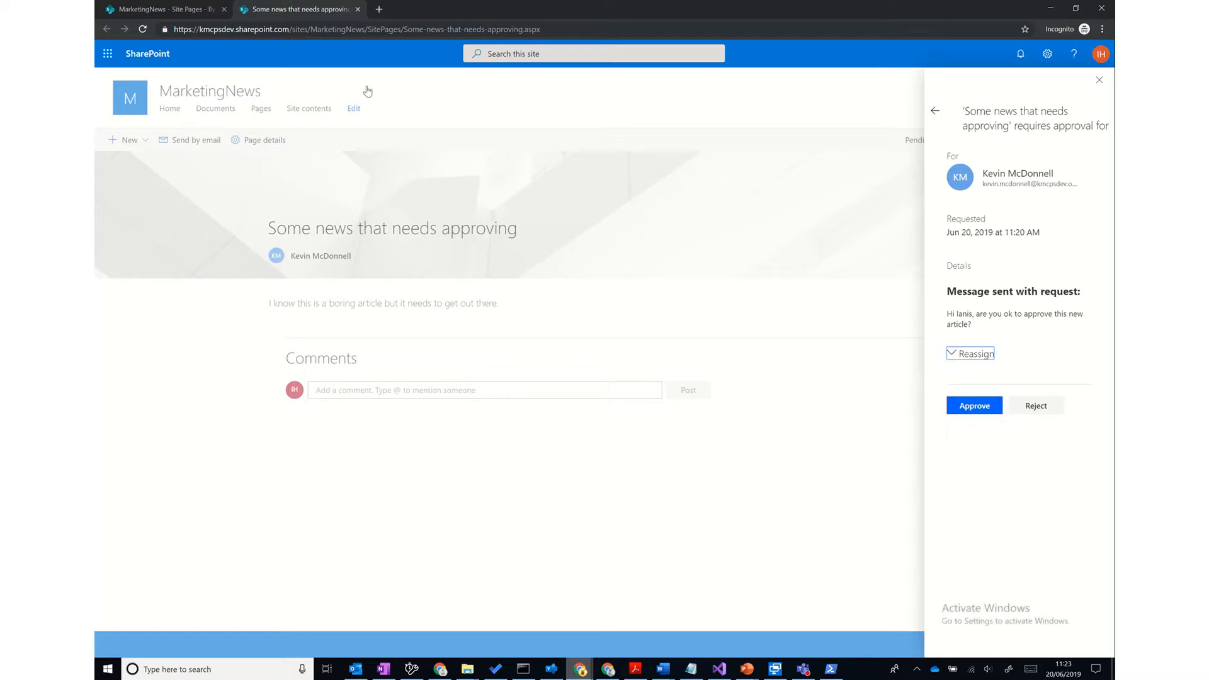
left_click(108, 53)
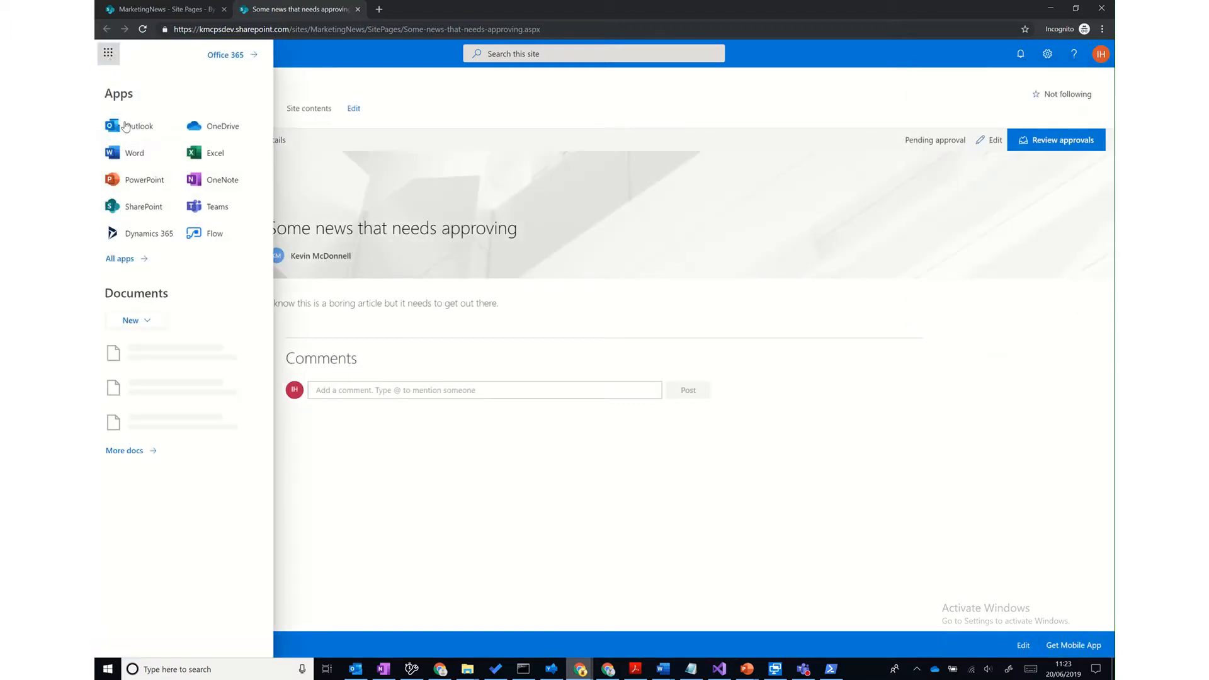
- Open Outlook in a new tab and read Microsoft Flow's approval request email
left_click(172, 126)
left_click(173, 135)
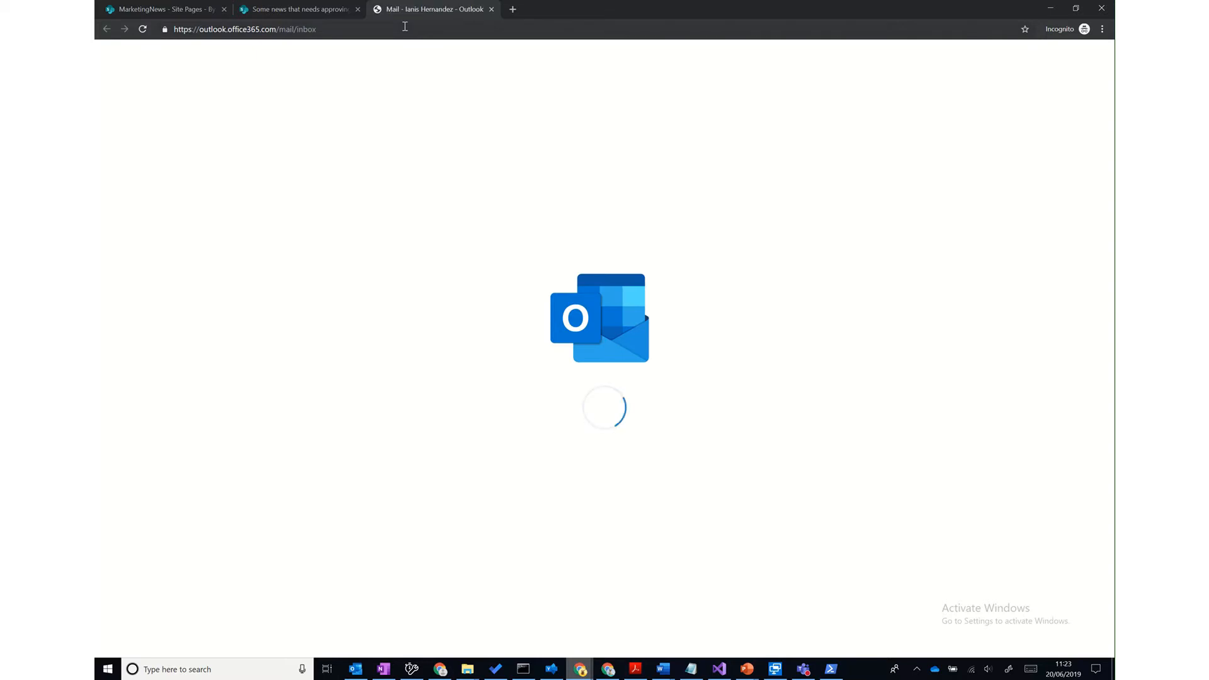
left_click(309, 187)
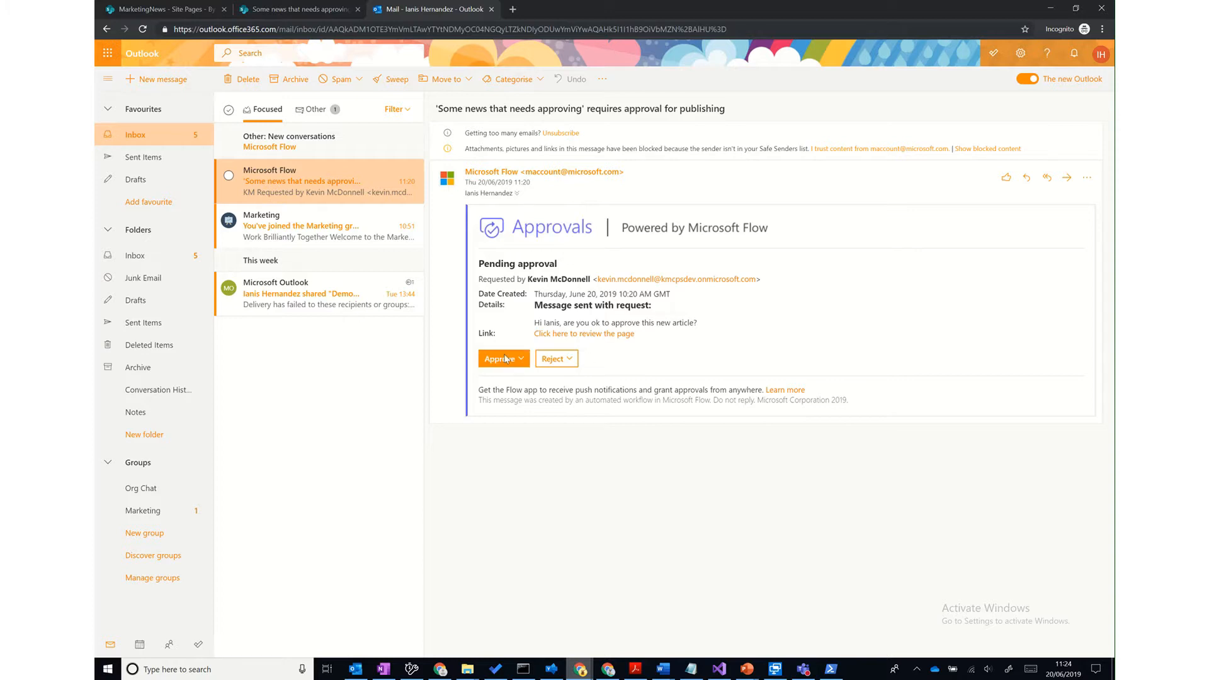
- Return to the pending news post page and close the apps panel
left_click(300, 9)
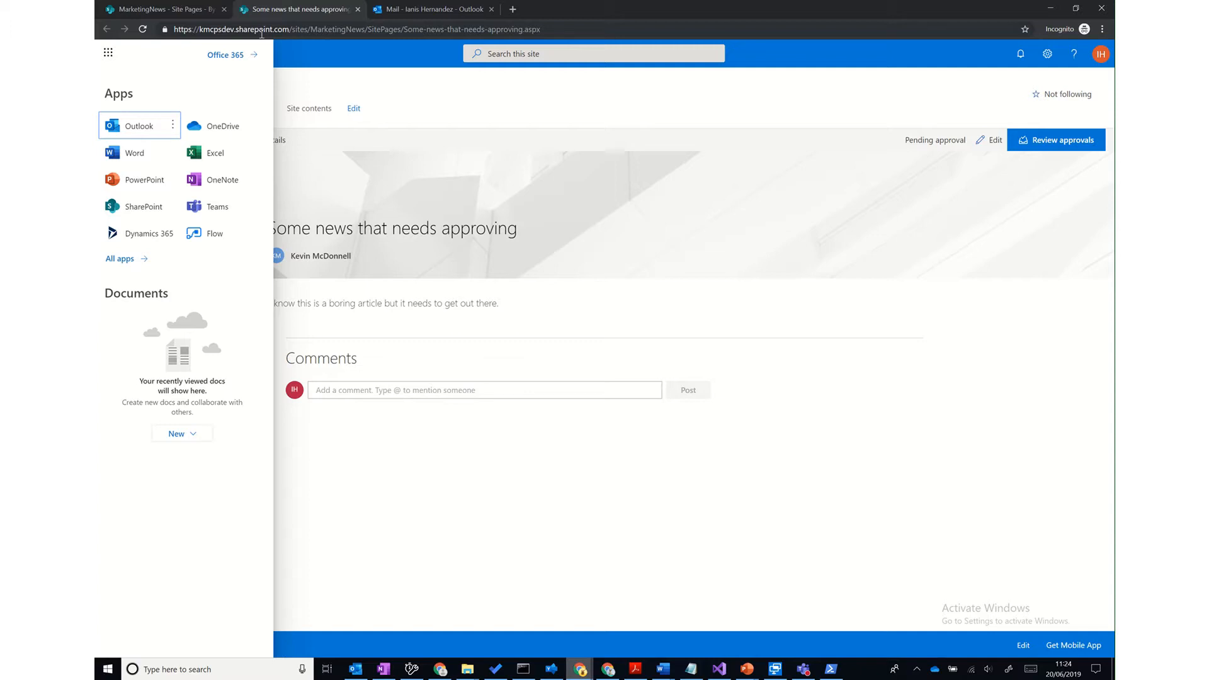
left_click(148, 9)
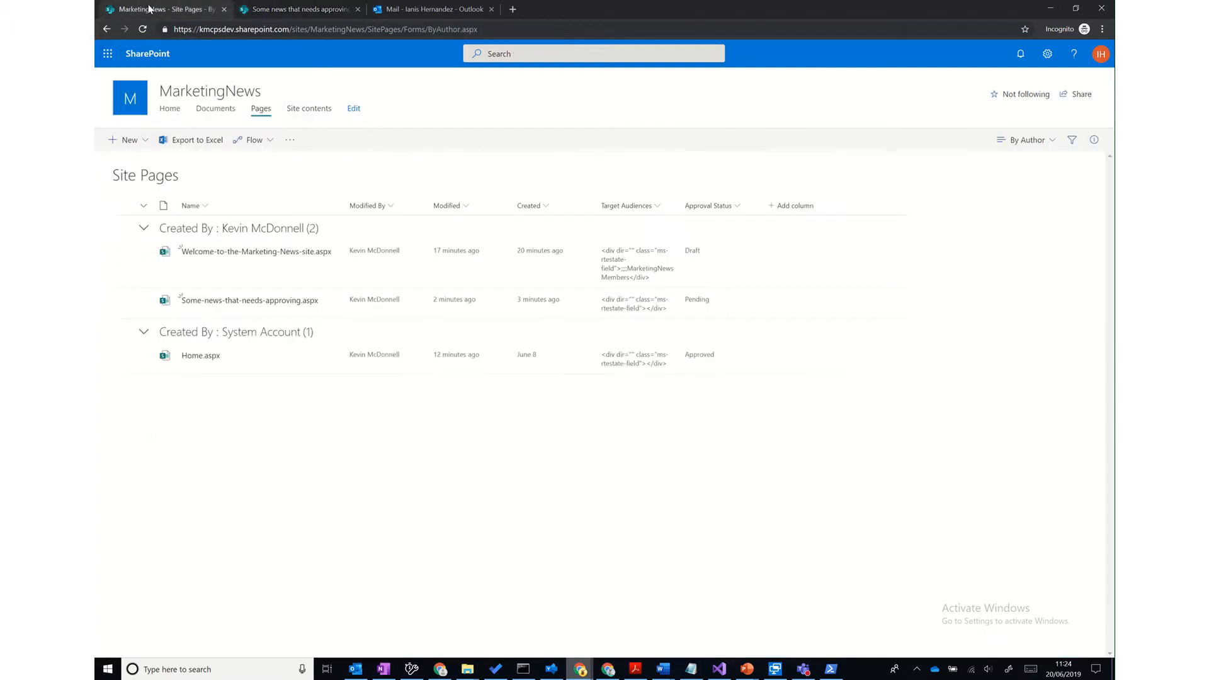
left_click(280, 14)
left_click(997, 309)
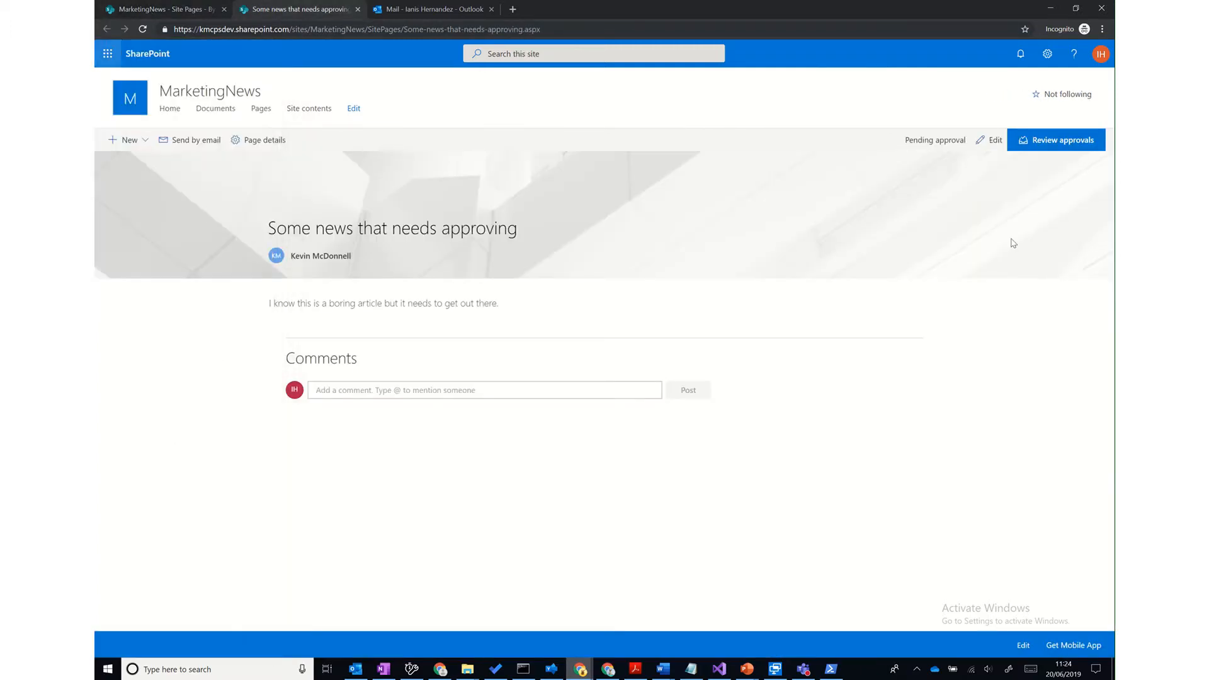
- Approve the pending news post request and confirm the approval
left_click(1050, 153)
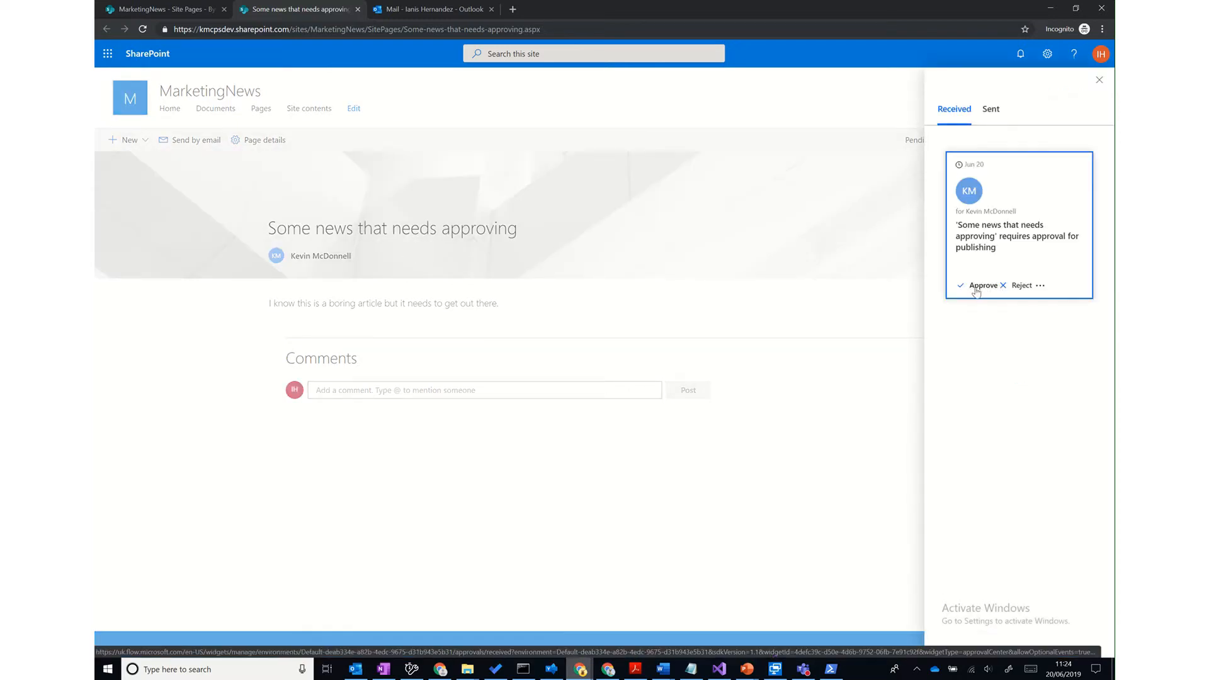
left_click(975, 291)
left_click(957, 548)
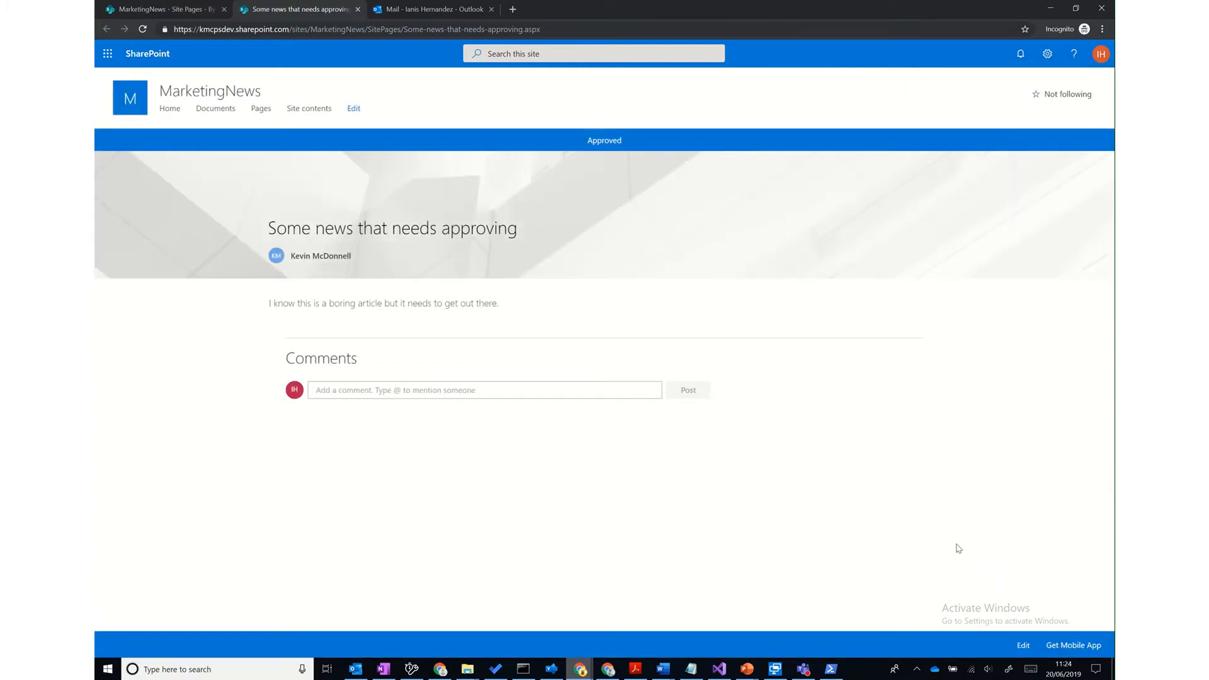
- Check that 'Some news that needs approving' now shows under News on the MarketingNews home page
left_click(171, 111)
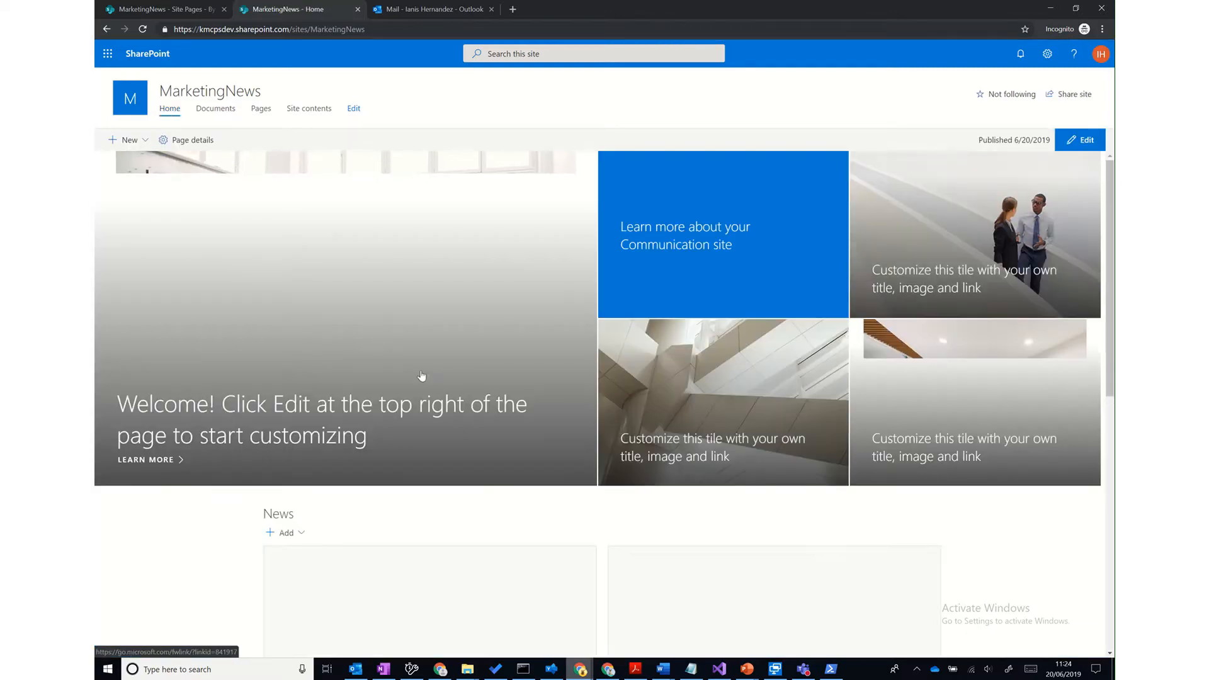
scroll(545, 513, "down", 2)
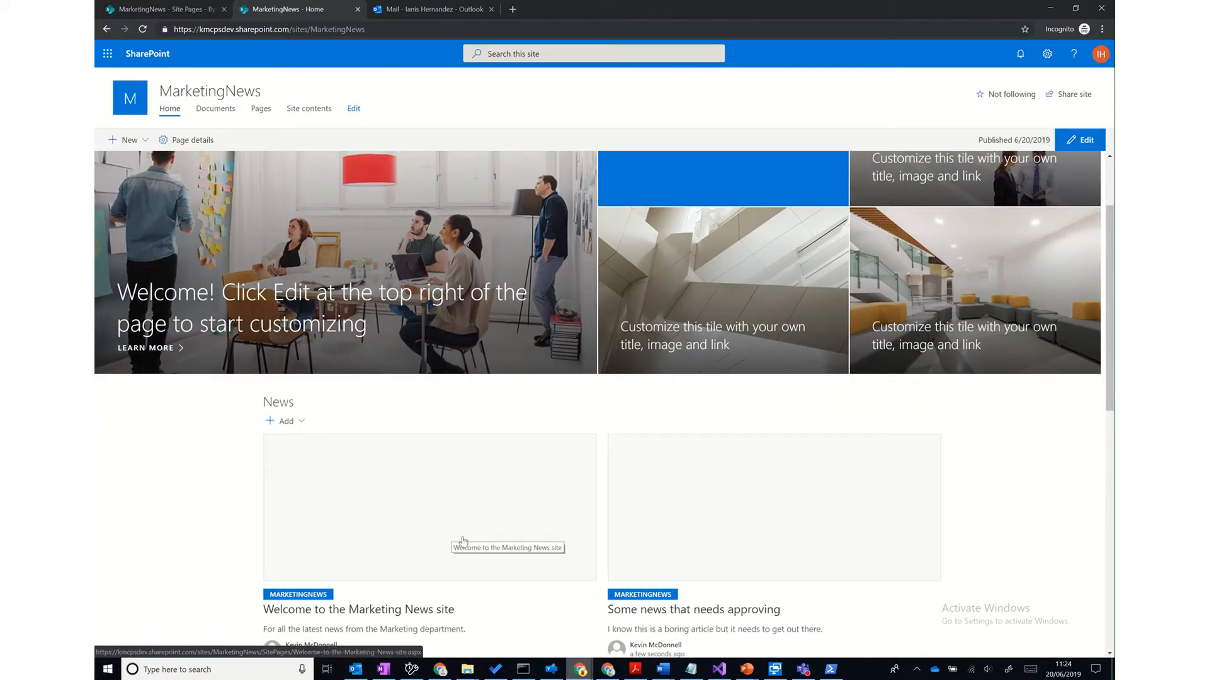
mouse_move(580, 671)
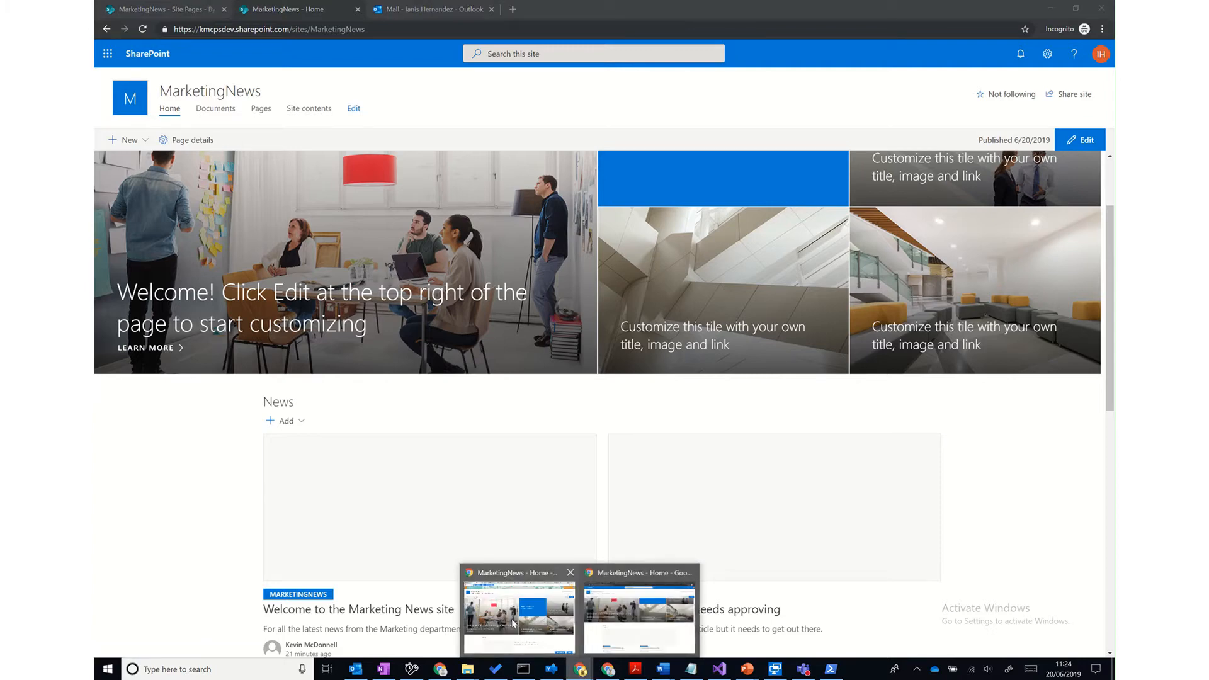
left_click(514, 622)
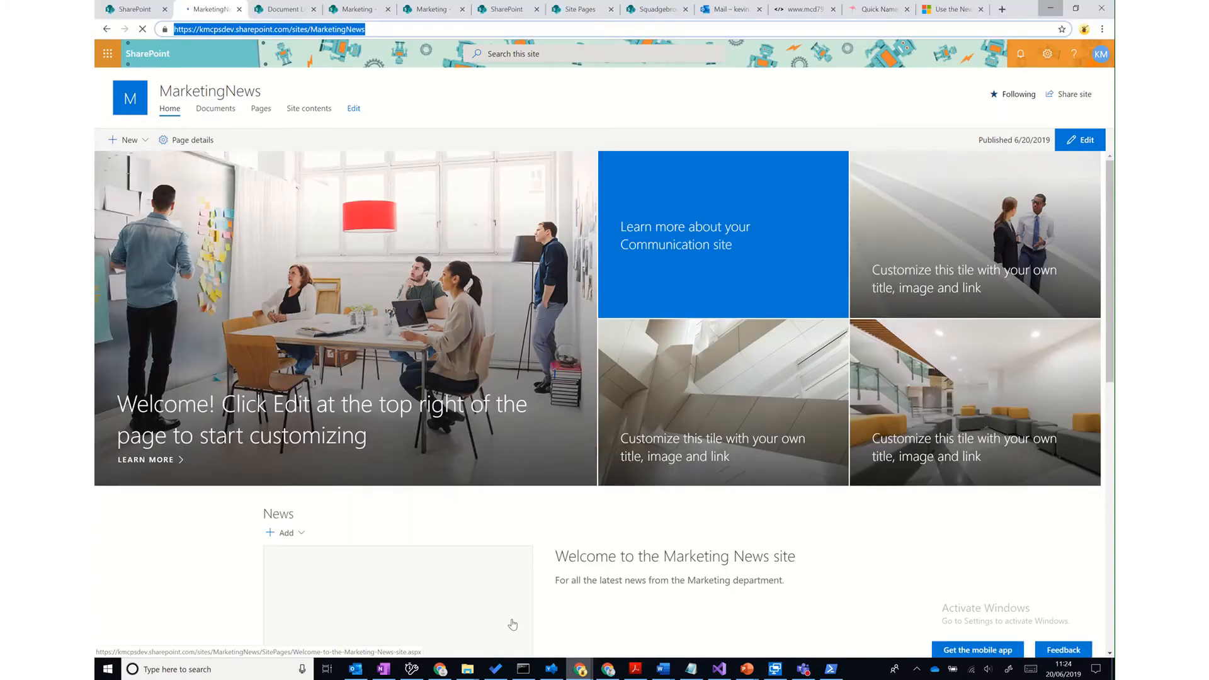
left_click(143, 29)
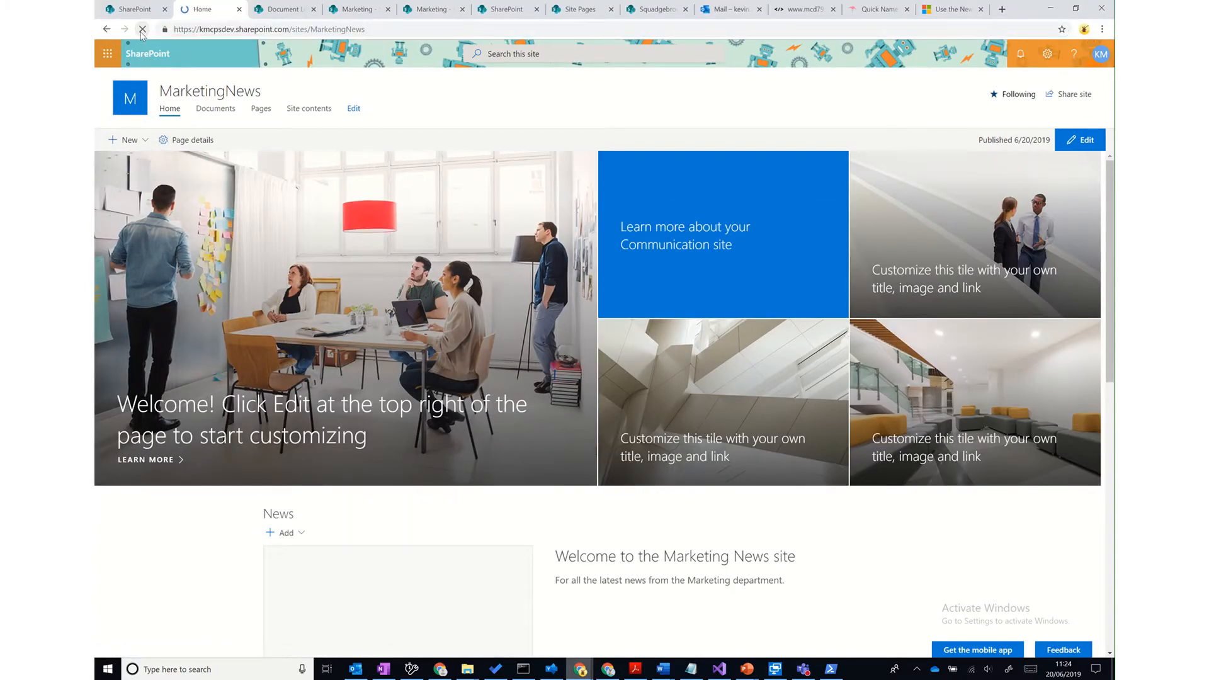
scroll(605, 431, "down", 3)
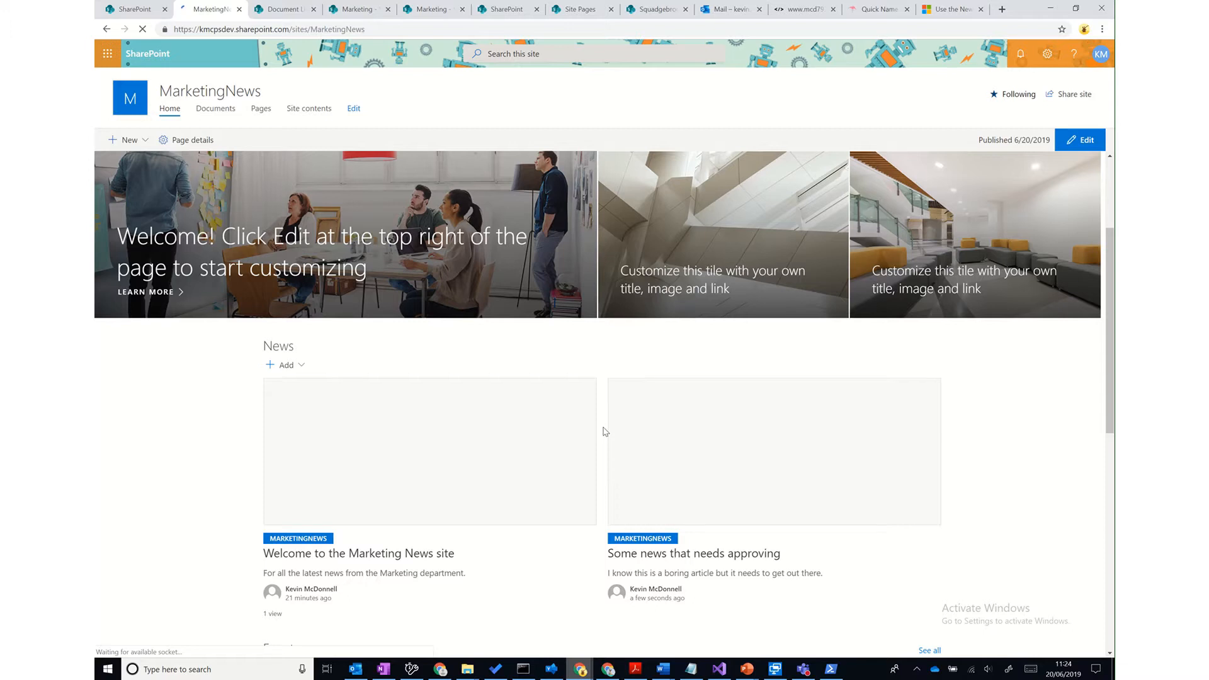
left_click(1001, 9)
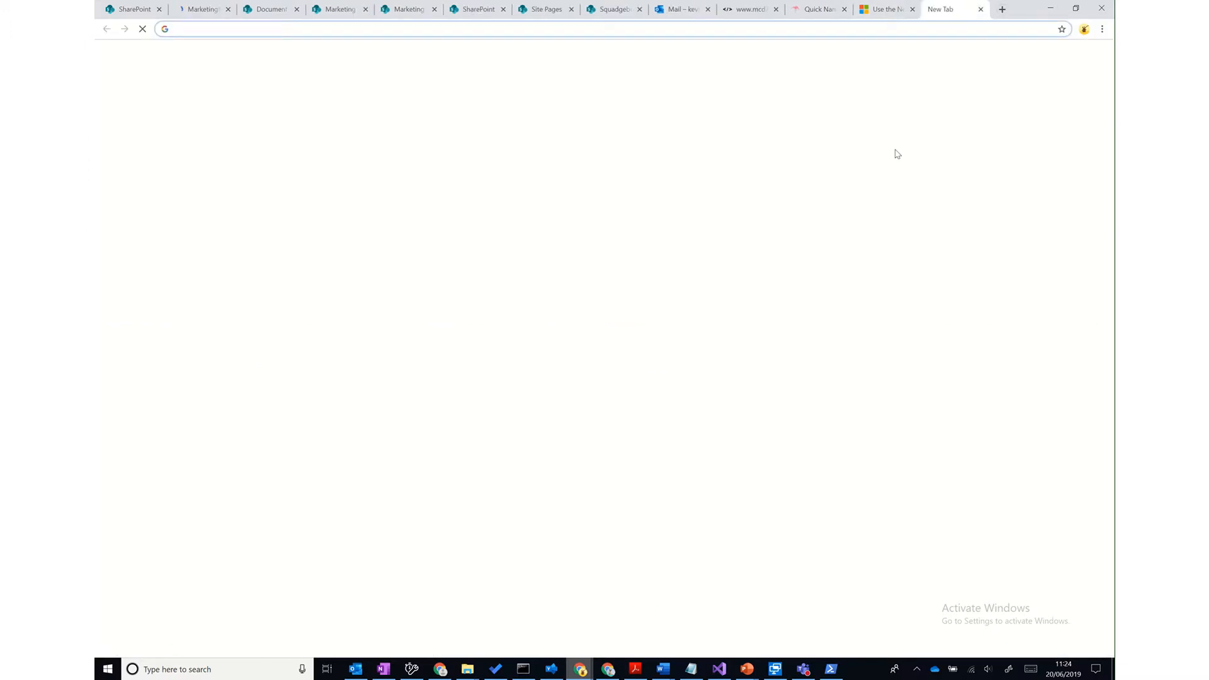
- Sign in at flow.microsoft.com and edit 'Submit SharePoint page for approval - 2' from My flows
type("flow.micr")
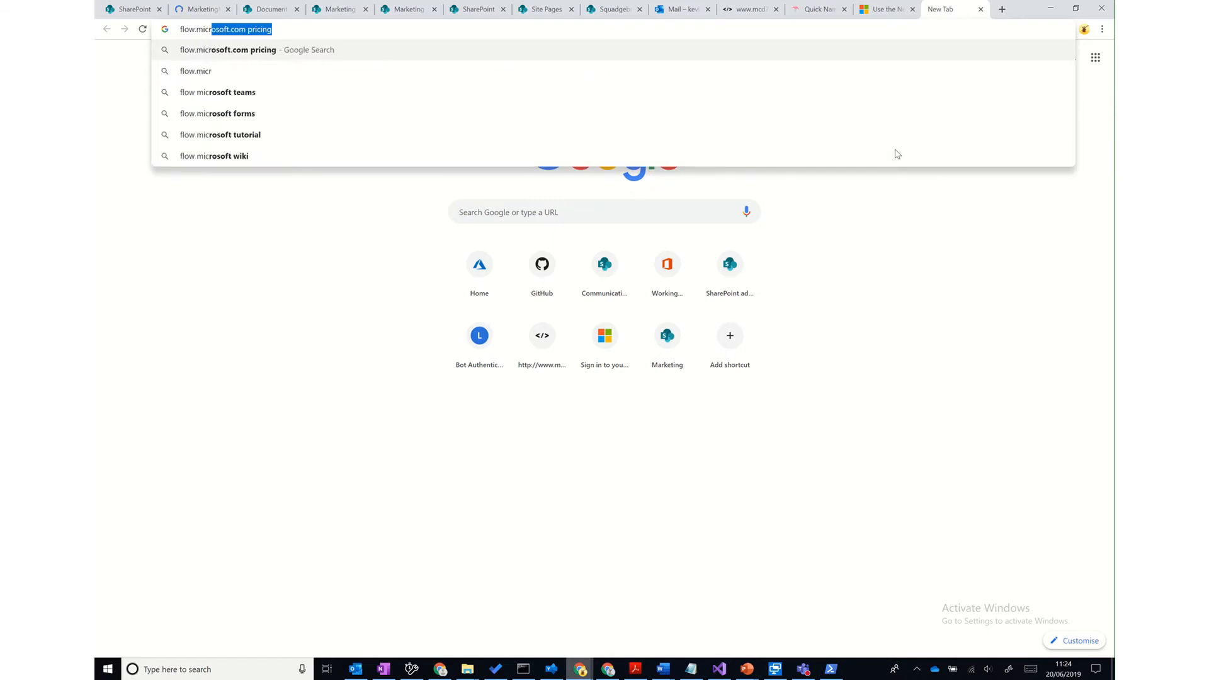
type("osoft.com")
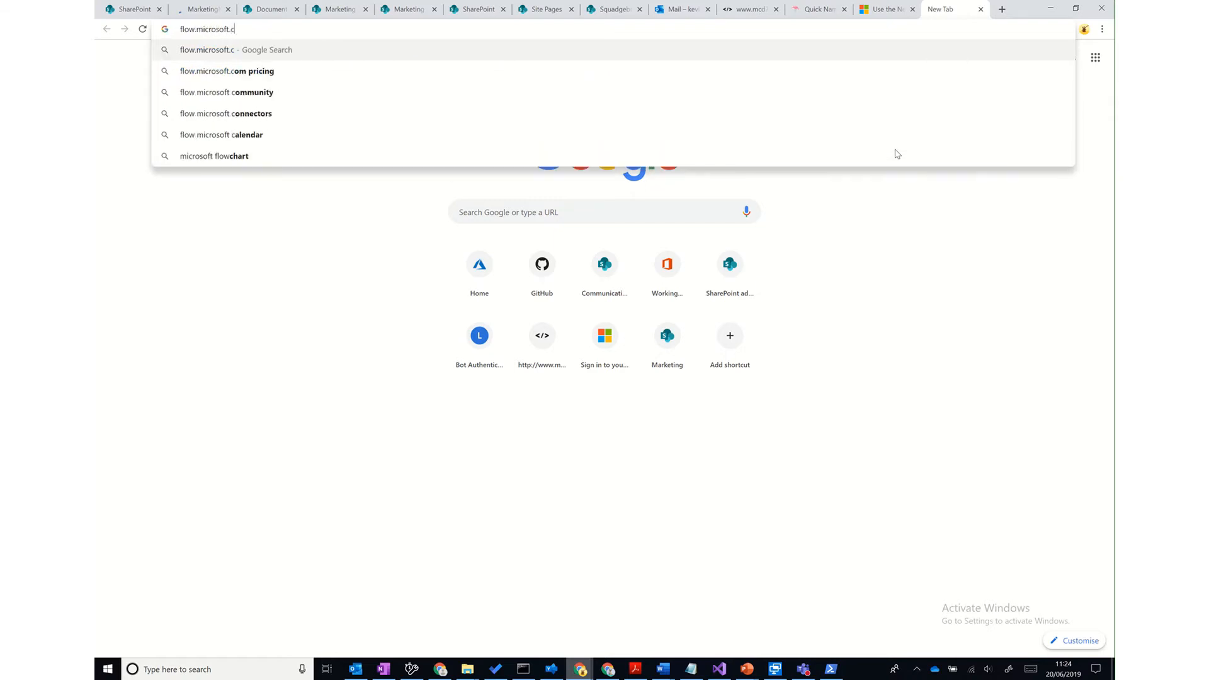
key("Return")
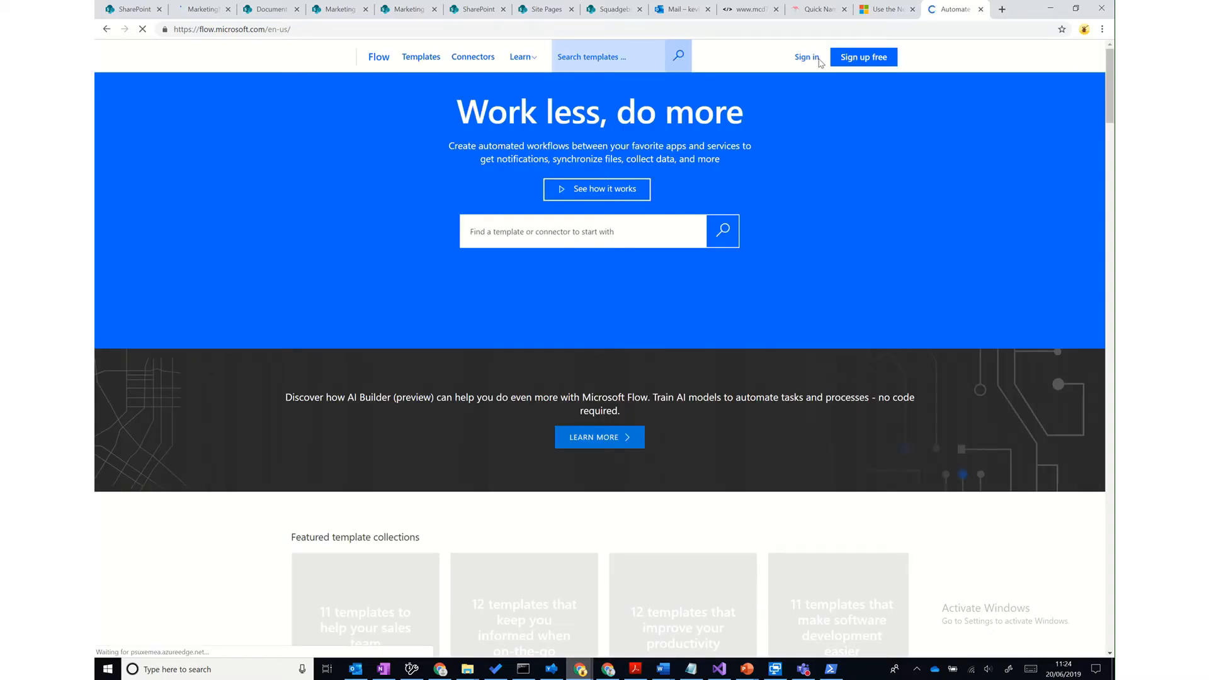
left_click(807, 58)
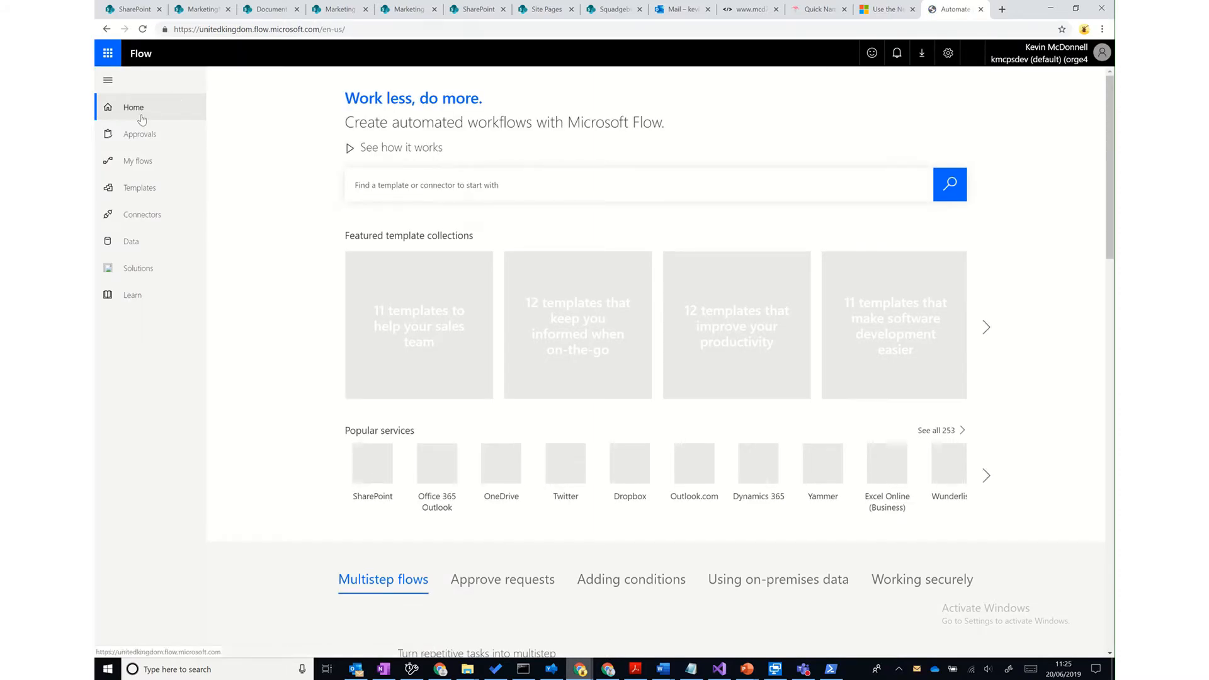
left_click(135, 163)
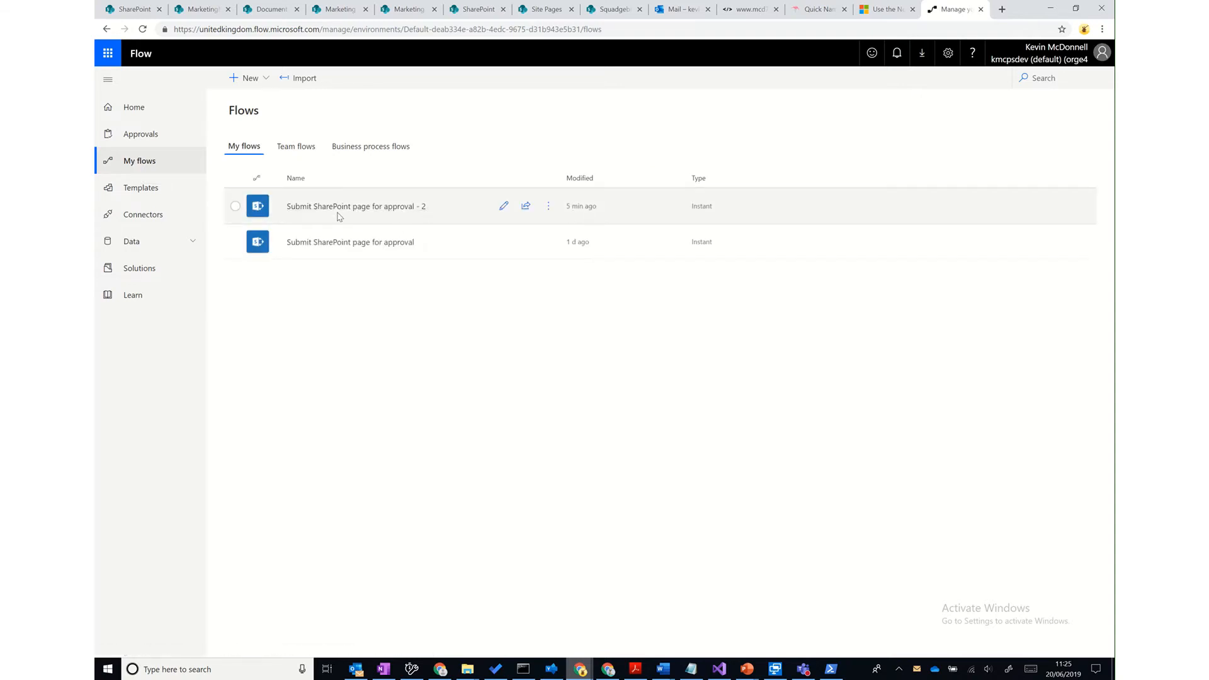
left_click(503, 206)
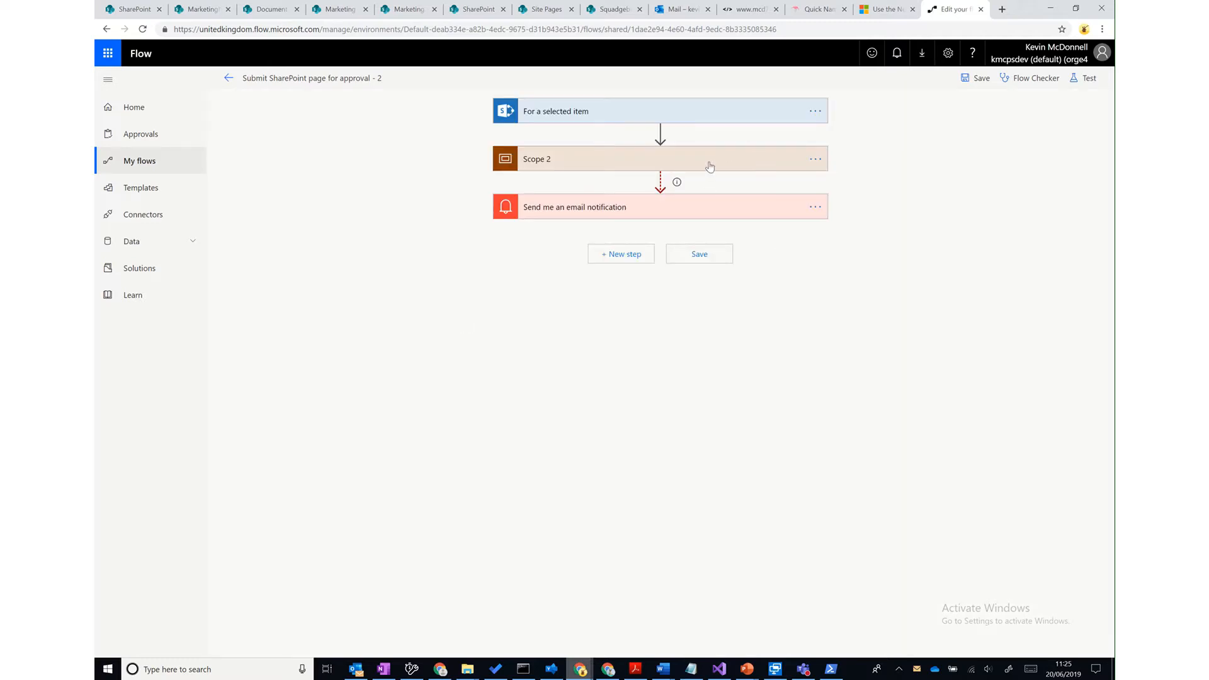
- Expand Scope 2, the Condition branches, and Start an approval's advanced options
left_click(710, 166)
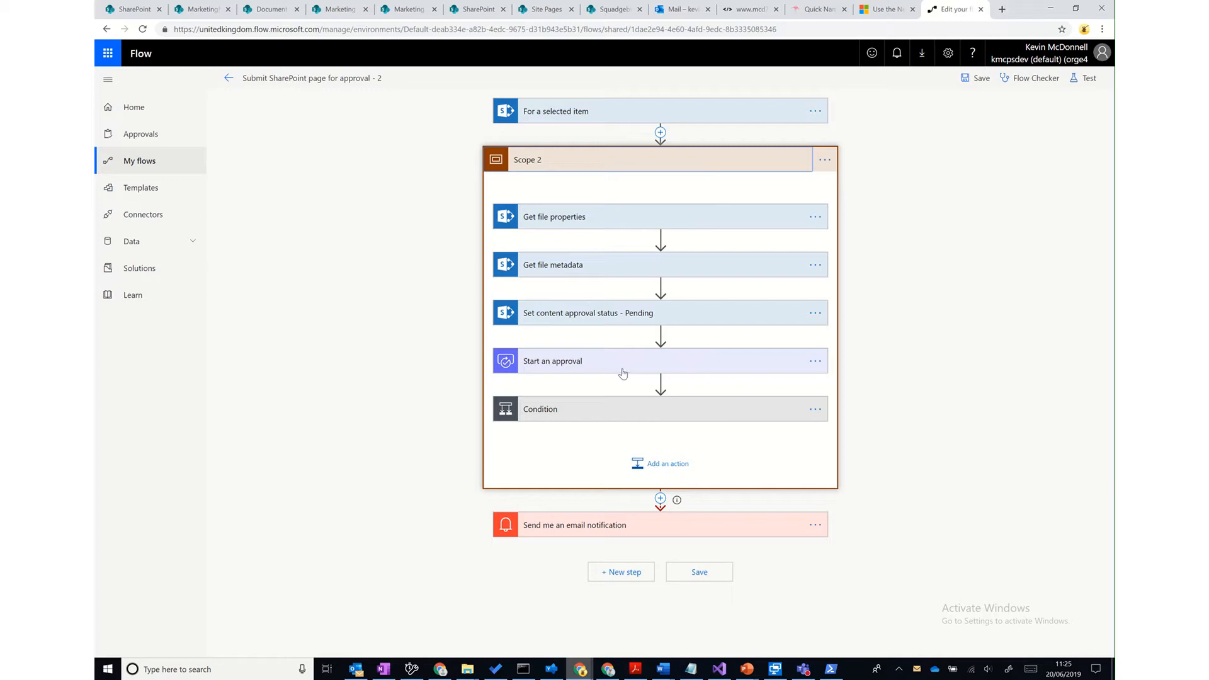
left_click(655, 410)
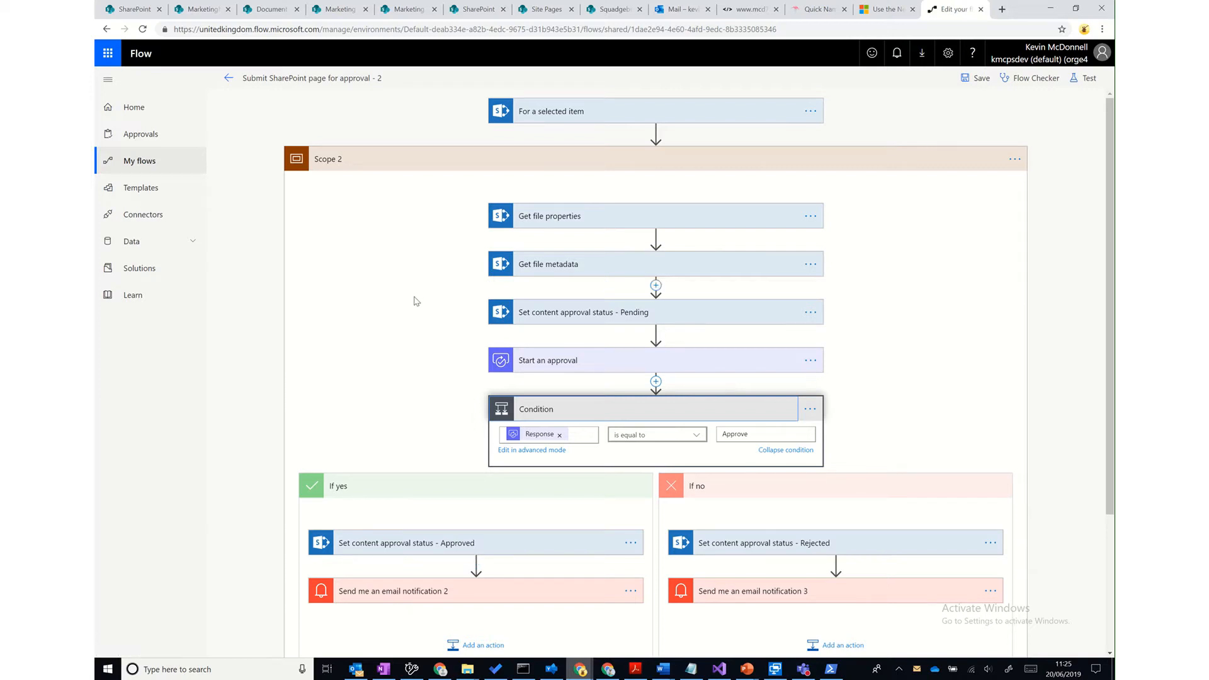
scroll(415, 302, "down", 3)
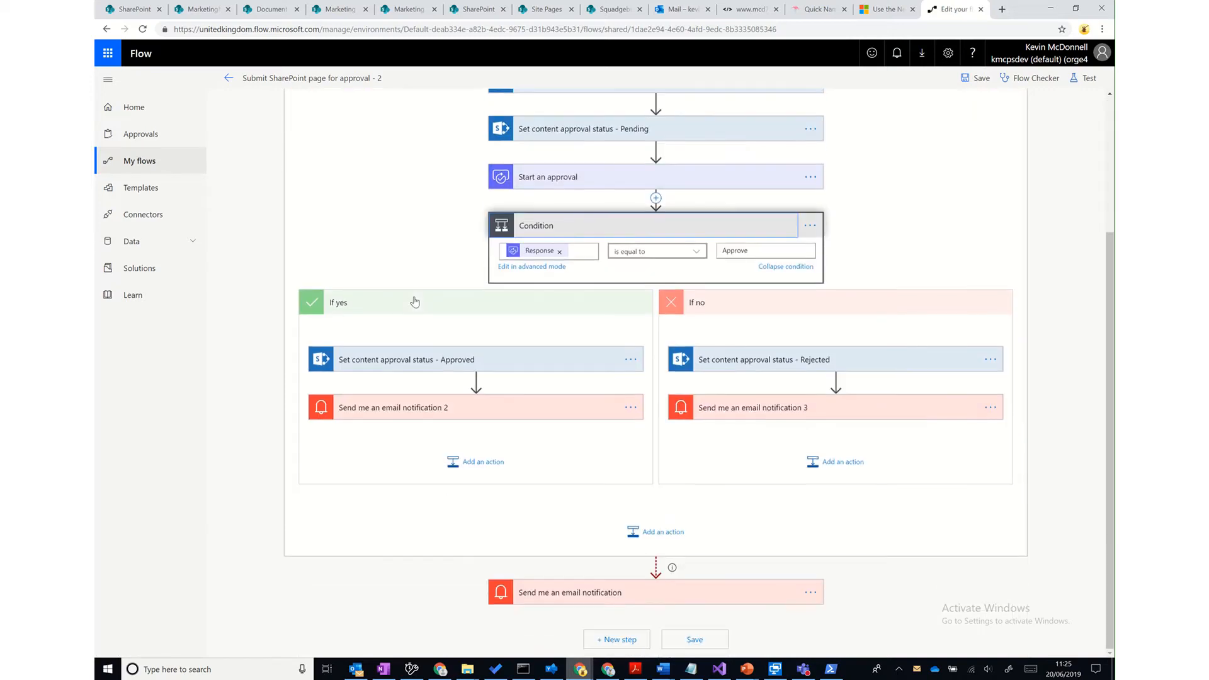
left_click(574, 184)
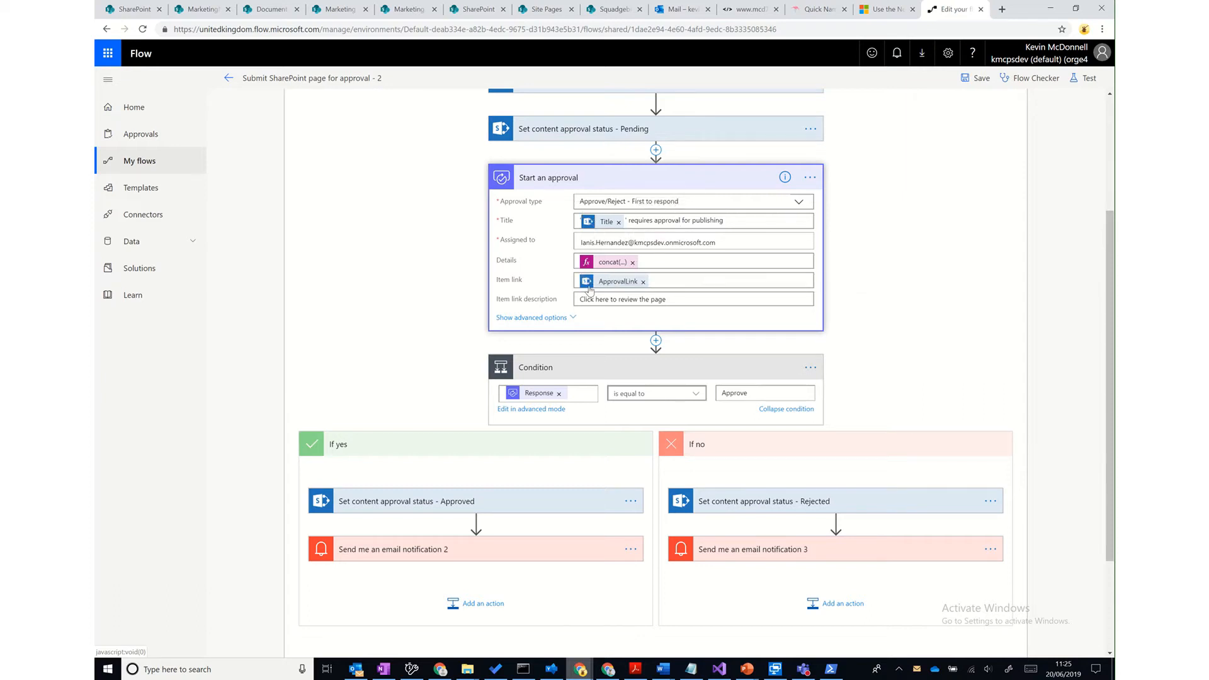
left_click(571, 319)
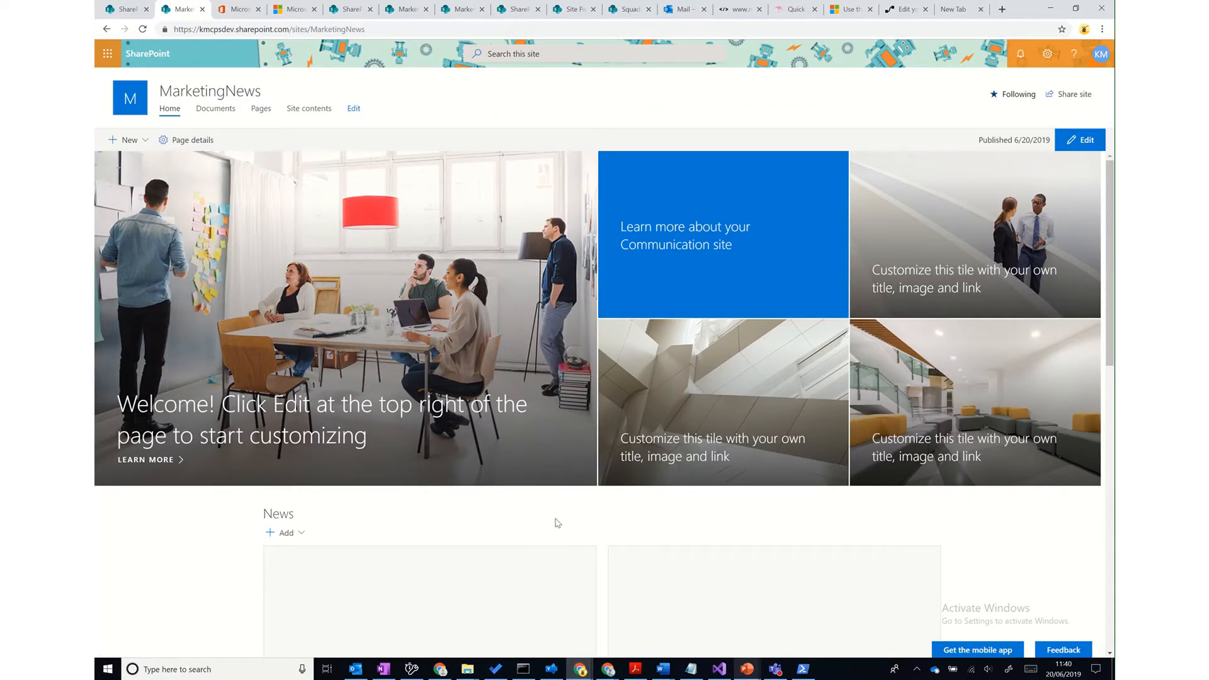
- Scroll down the 'Welcome to the Marketing News site' page to its Comments section
scroll(556, 520, "down", 2)
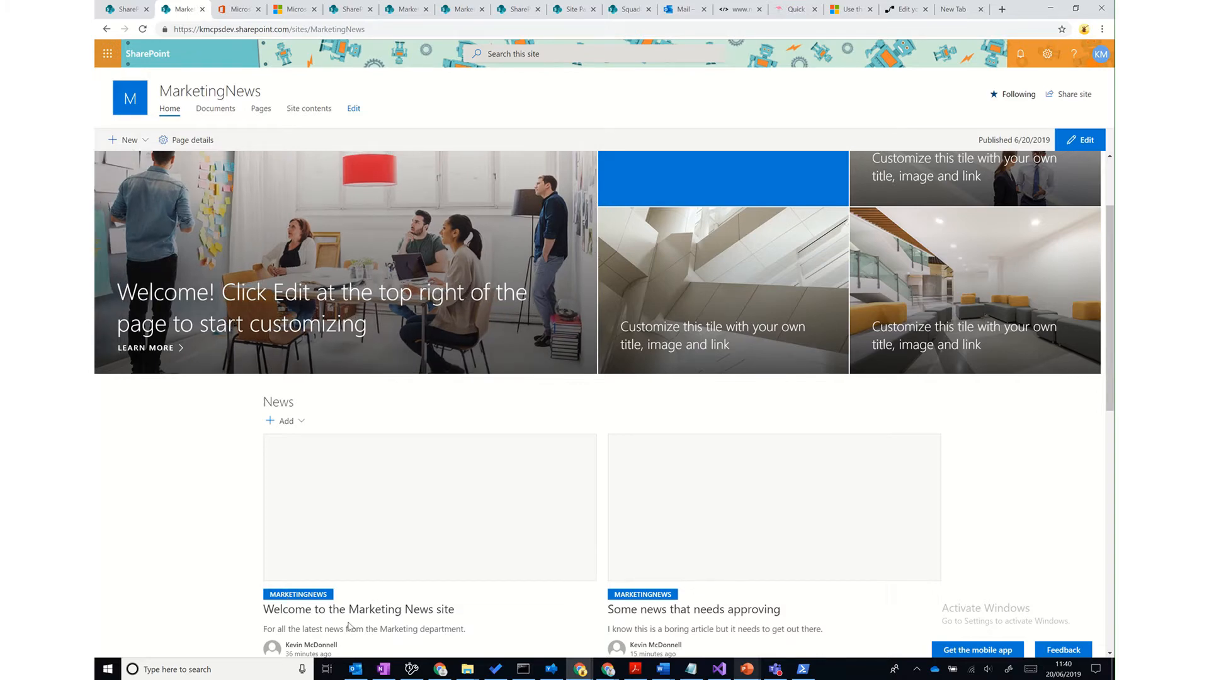
scroll(348, 626, "down", 4)
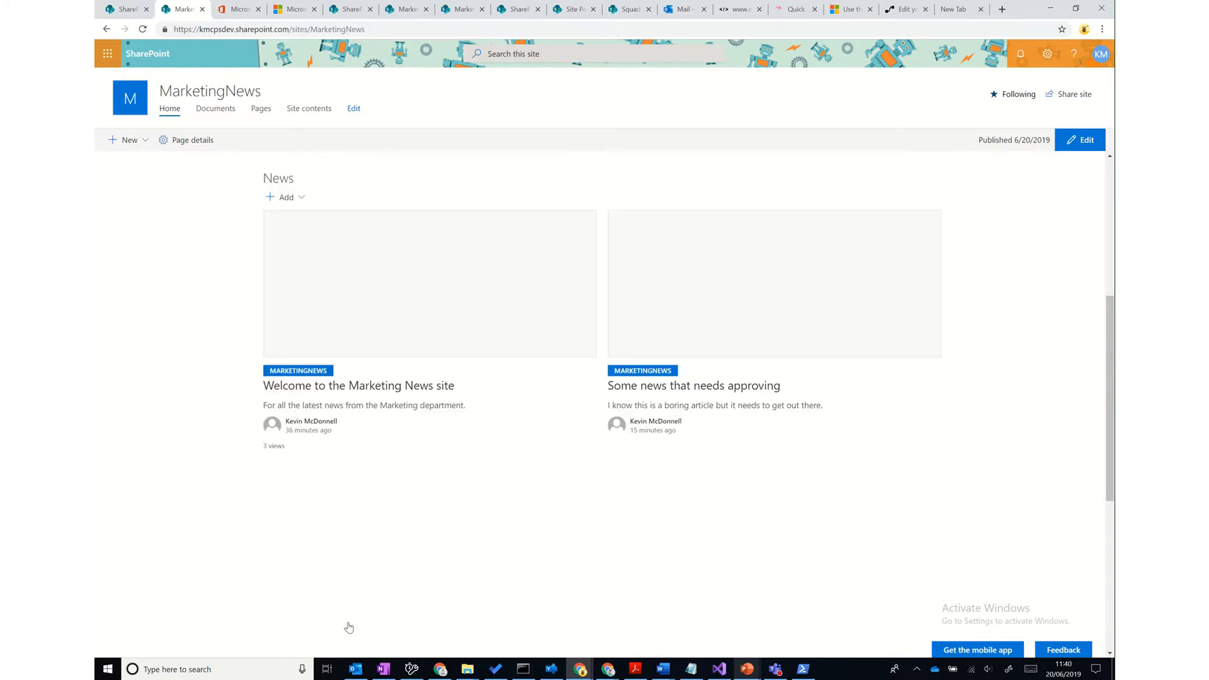
scroll(349, 627, "down", 5)
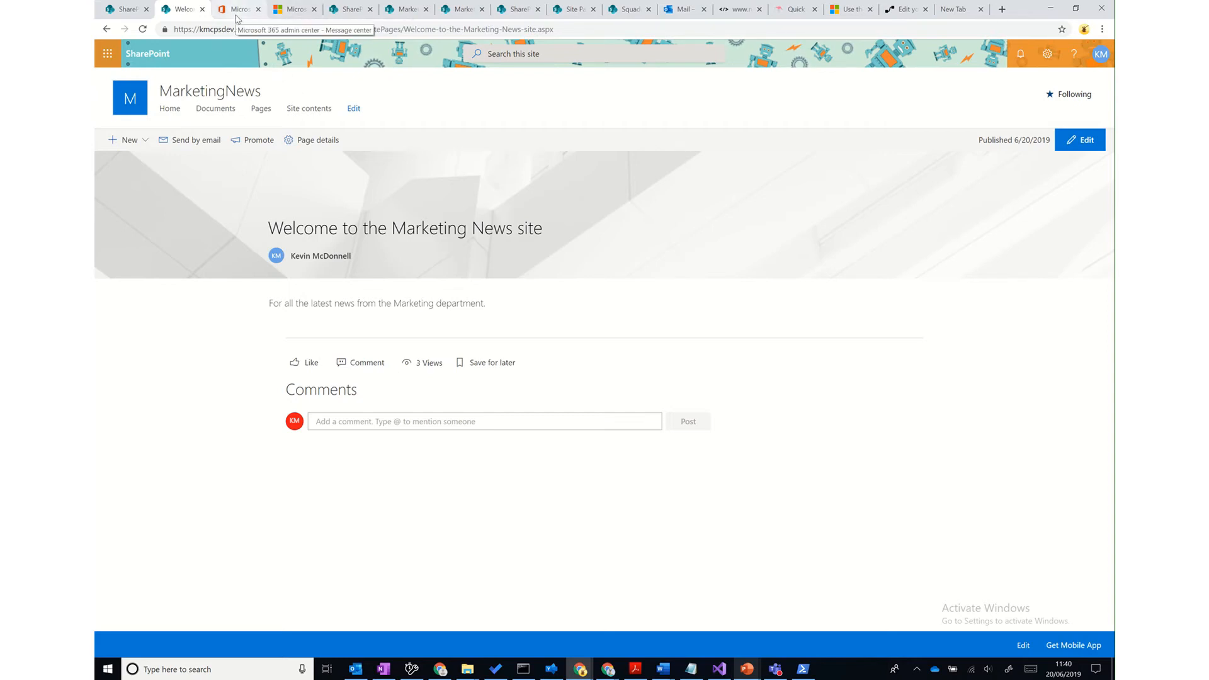
- Open the User Profiles page via Classic features in the SharePoint admin center
left_click(343, 18)
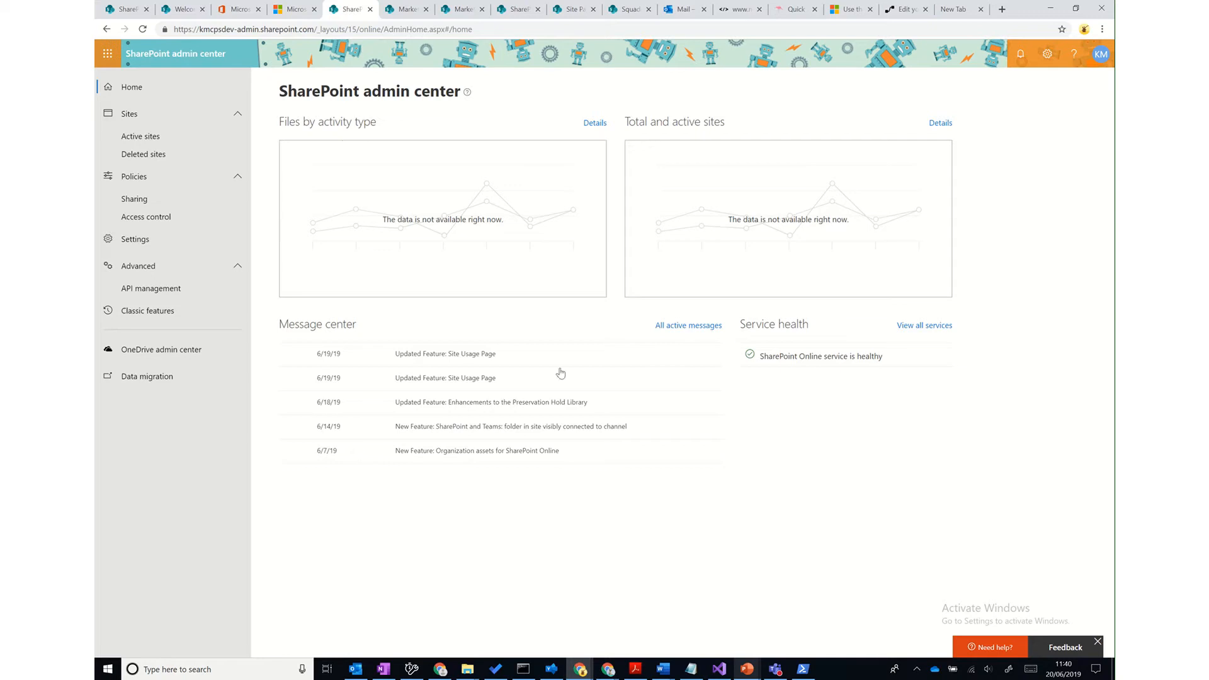
left_click(156, 316)
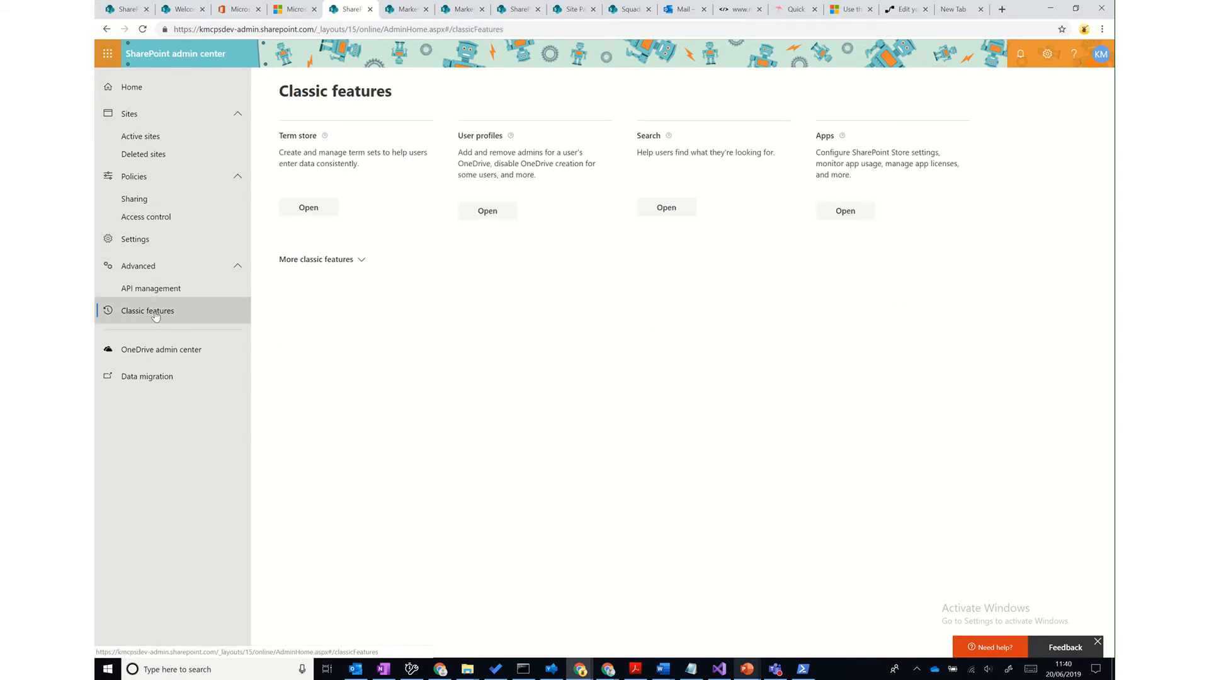
left_click(479, 212)
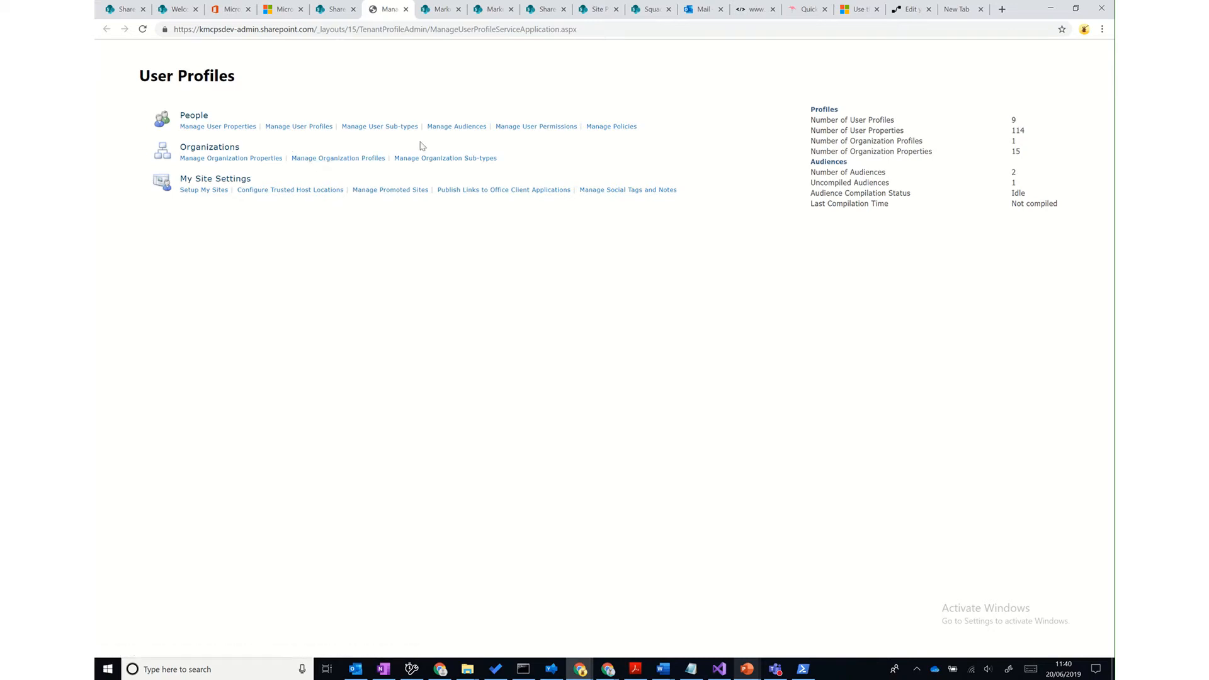
- Open the Marketing News Consumers audience and view its membership: not compiled, 0 members
left_click(448, 127)
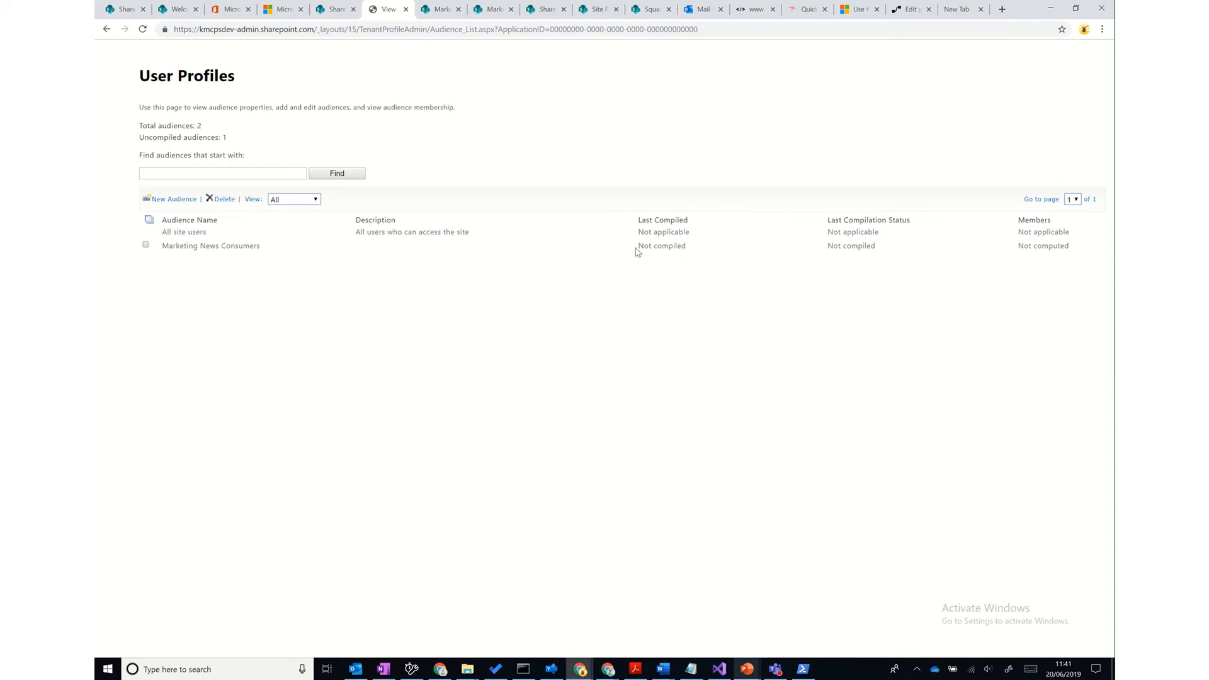
left_click_drag(638, 247, 687, 248)
mouse_move(229, 246)
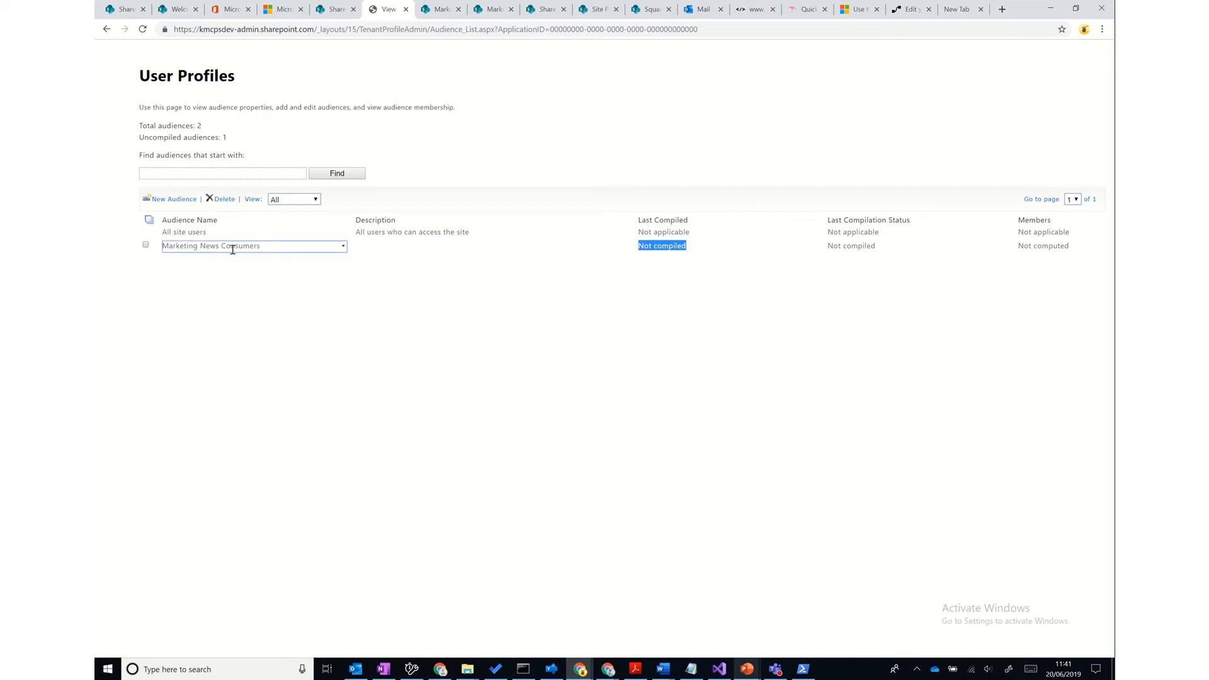
left_click(343, 247)
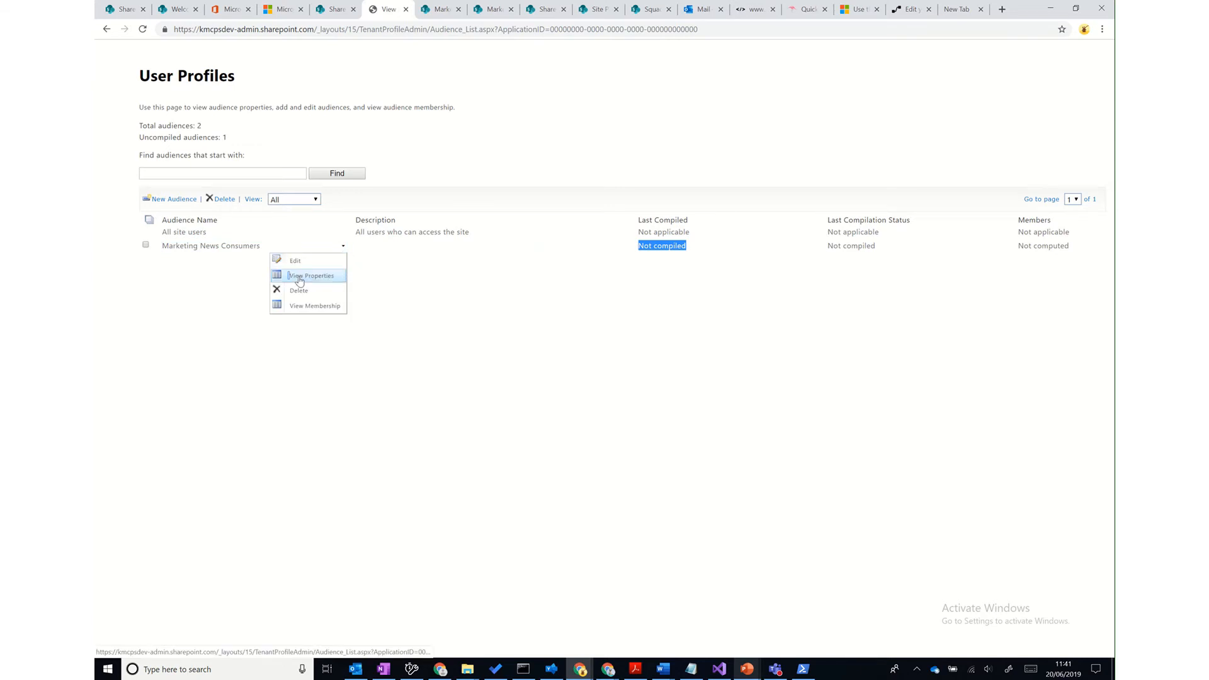
left_click(295, 261)
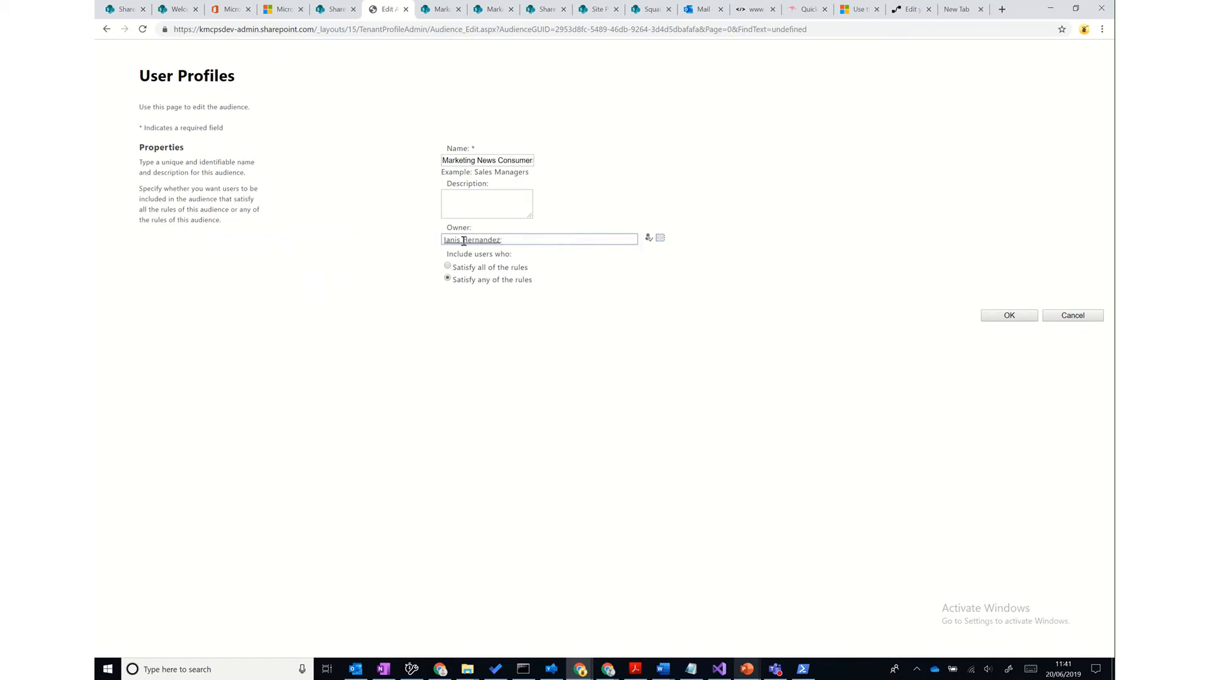
left_click(1005, 320)
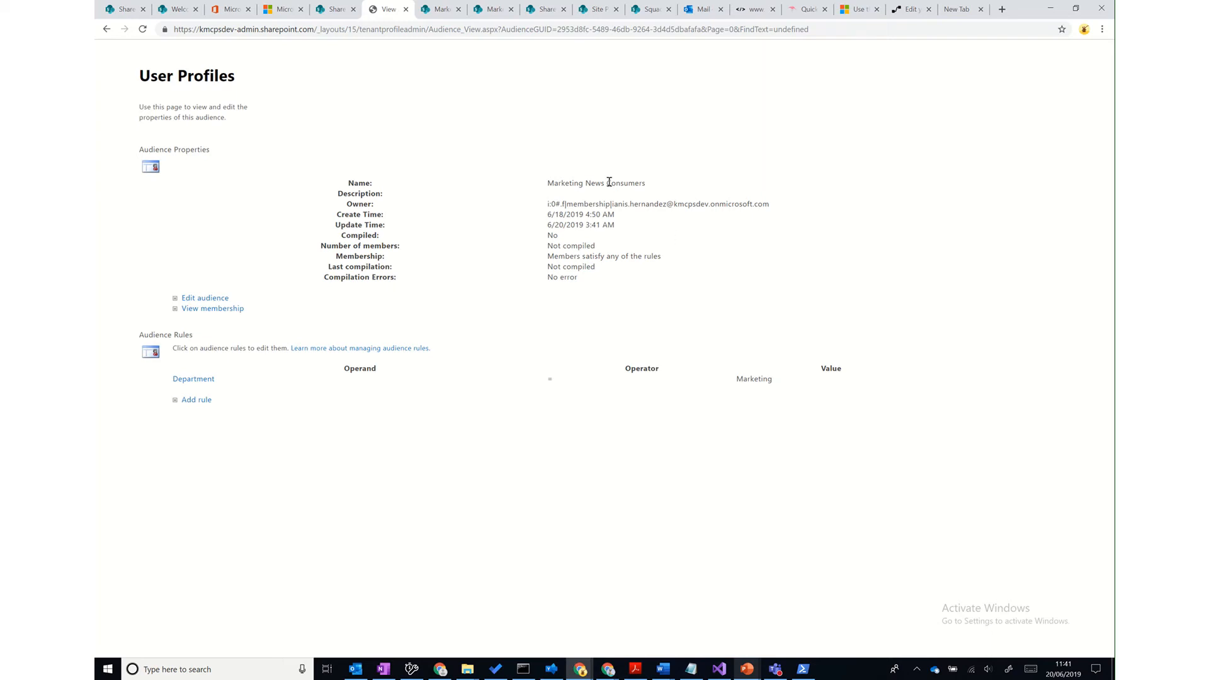
left_click(230, 310)
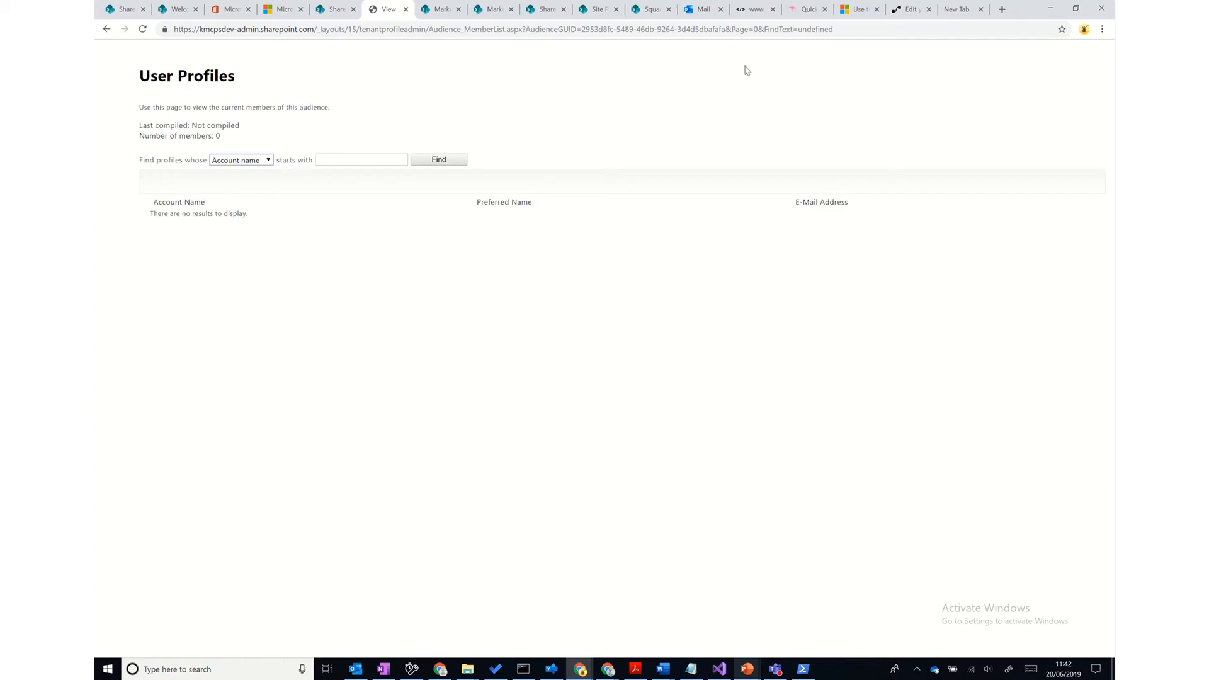
- In the support article, go to Audience targeting and open 'Target content to specific audiences'
left_click(846, 11)
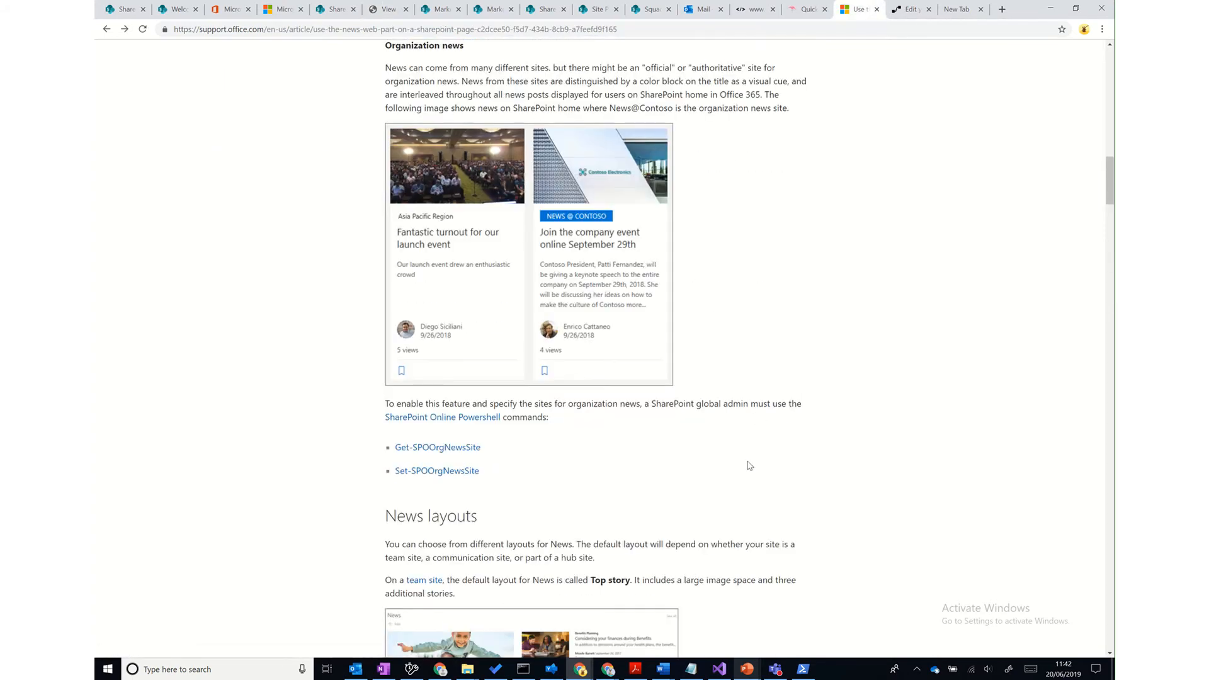
scroll(749, 466, "down", 20)
scroll(749, 465, "down", 20)
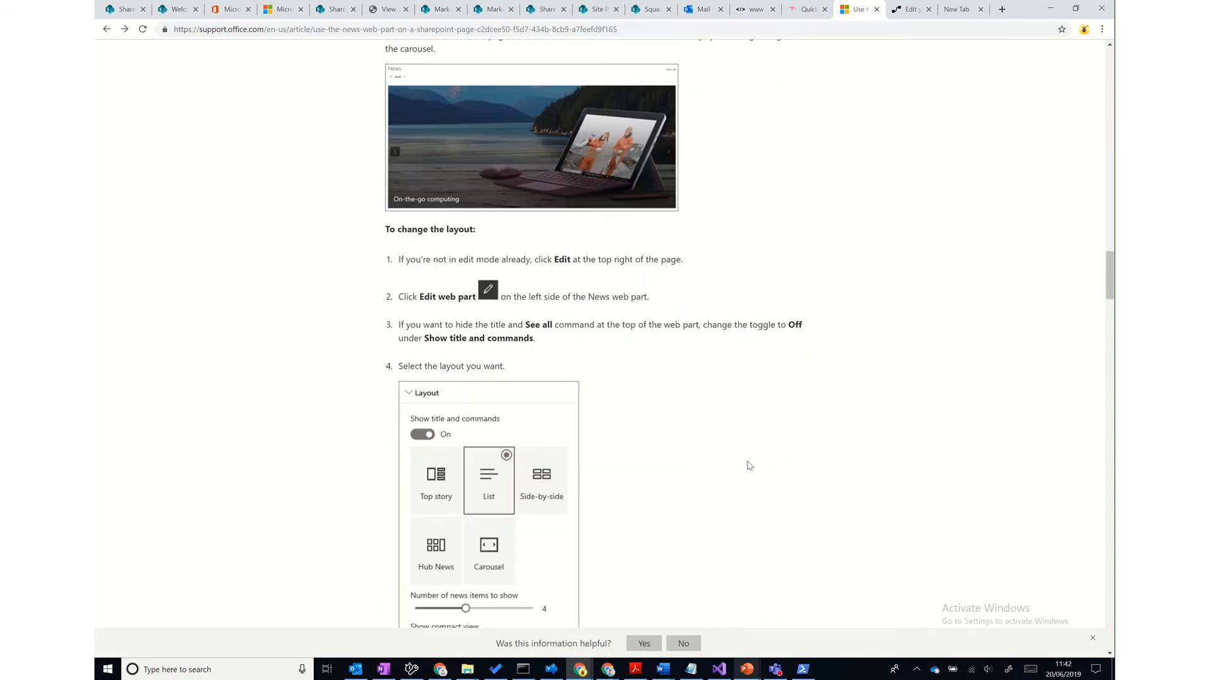
scroll(750, 466, "down", 8)
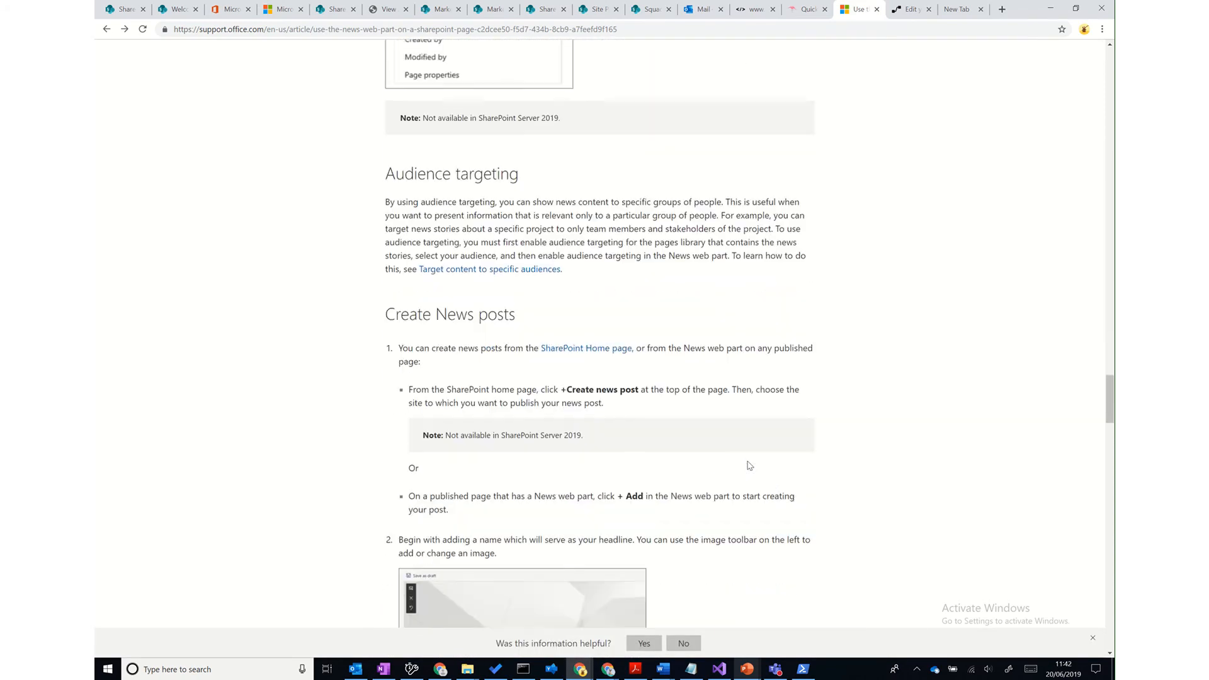
left_click(536, 144)
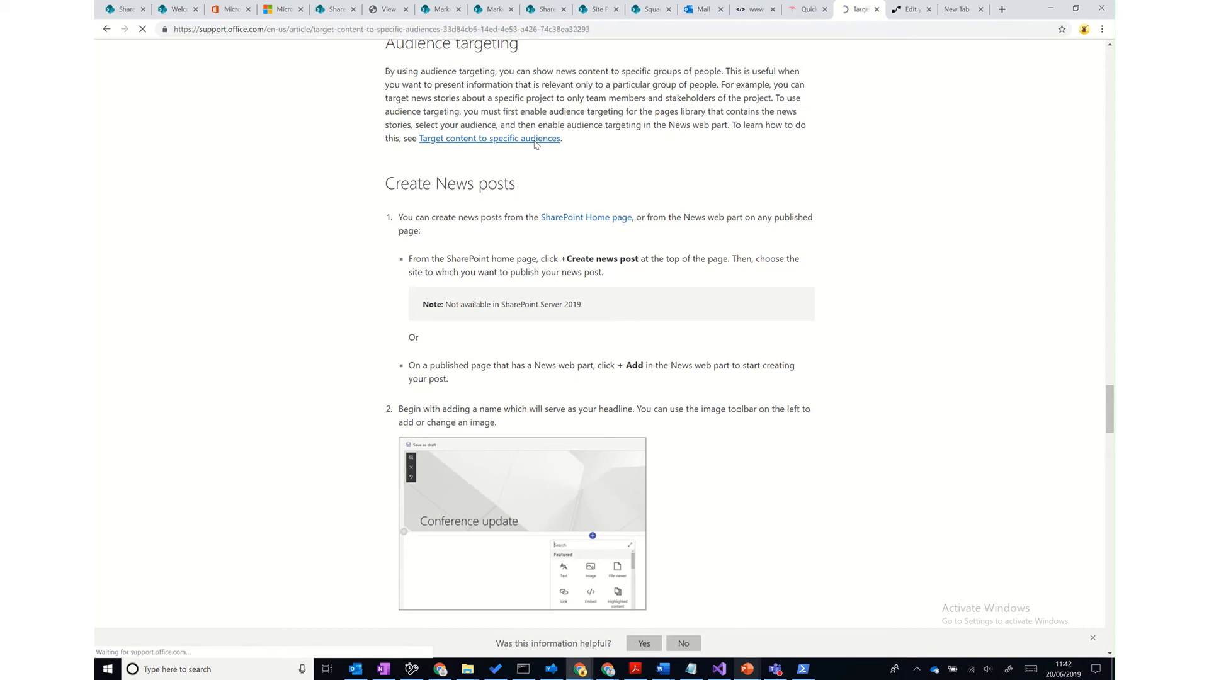
- Review the Azure AD dynamic groups note, then bring up the April 2019 SharePoint News post
scroll(831, 405, "down", 10)
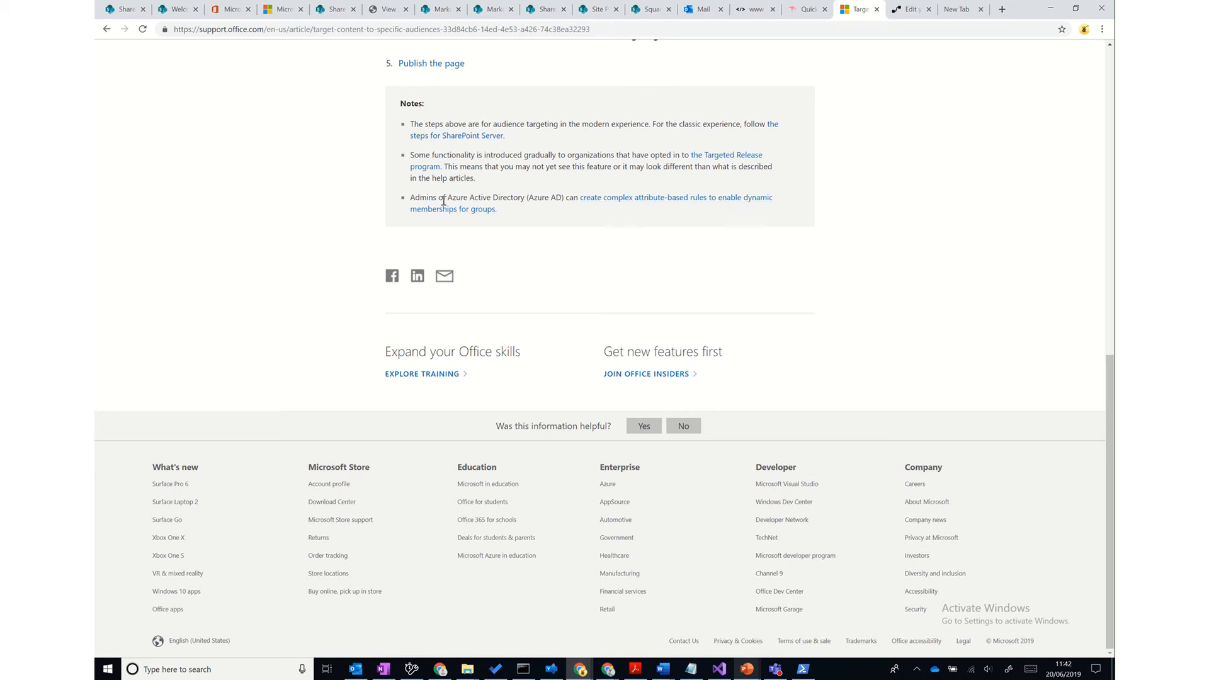
left_click_drag(415, 199, 549, 238)
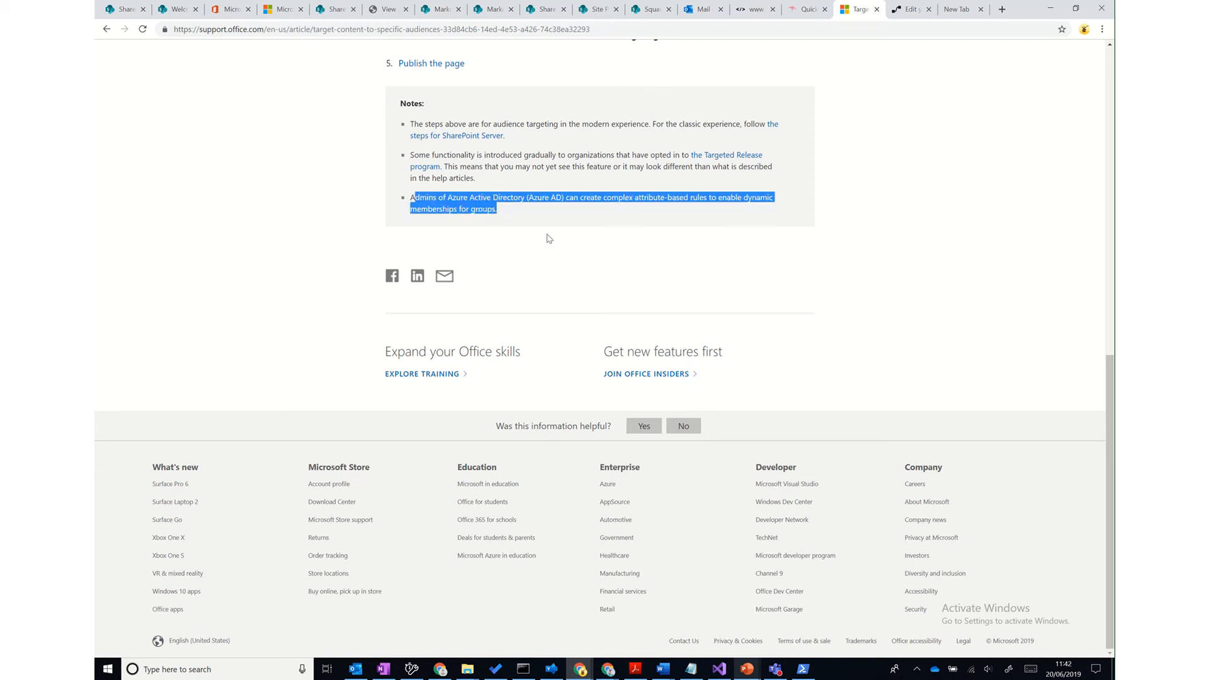
left_click(554, 224)
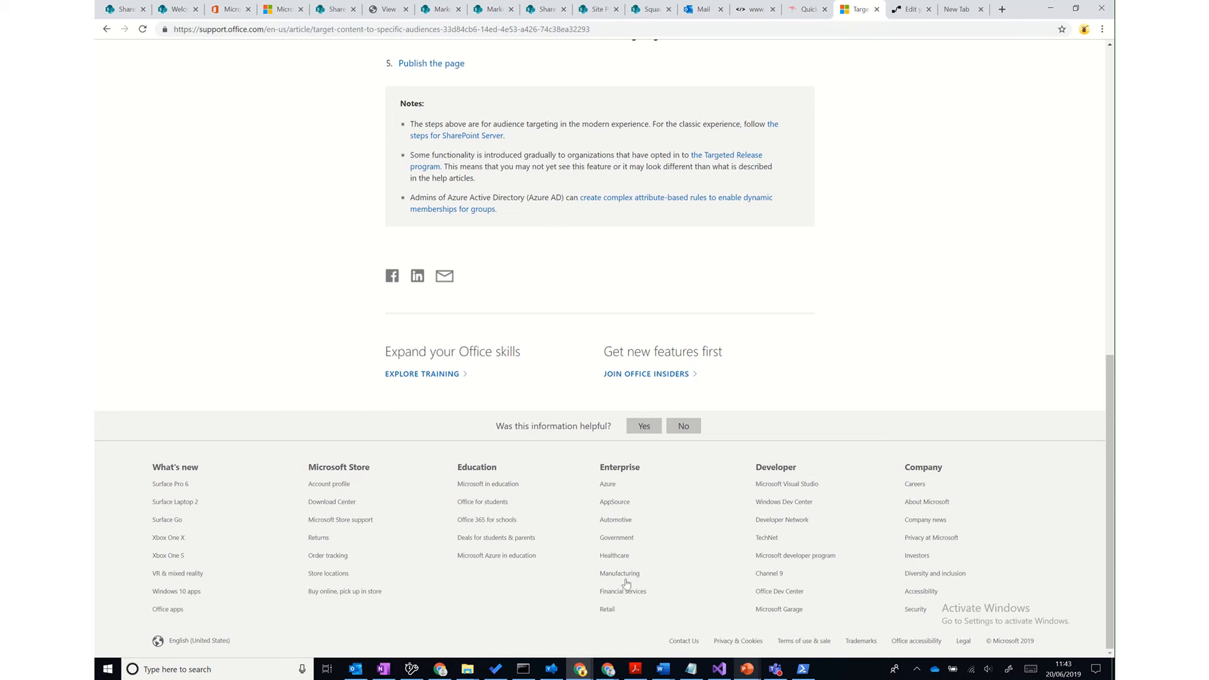
mouse_move(607, 668)
left_click(511, 618)
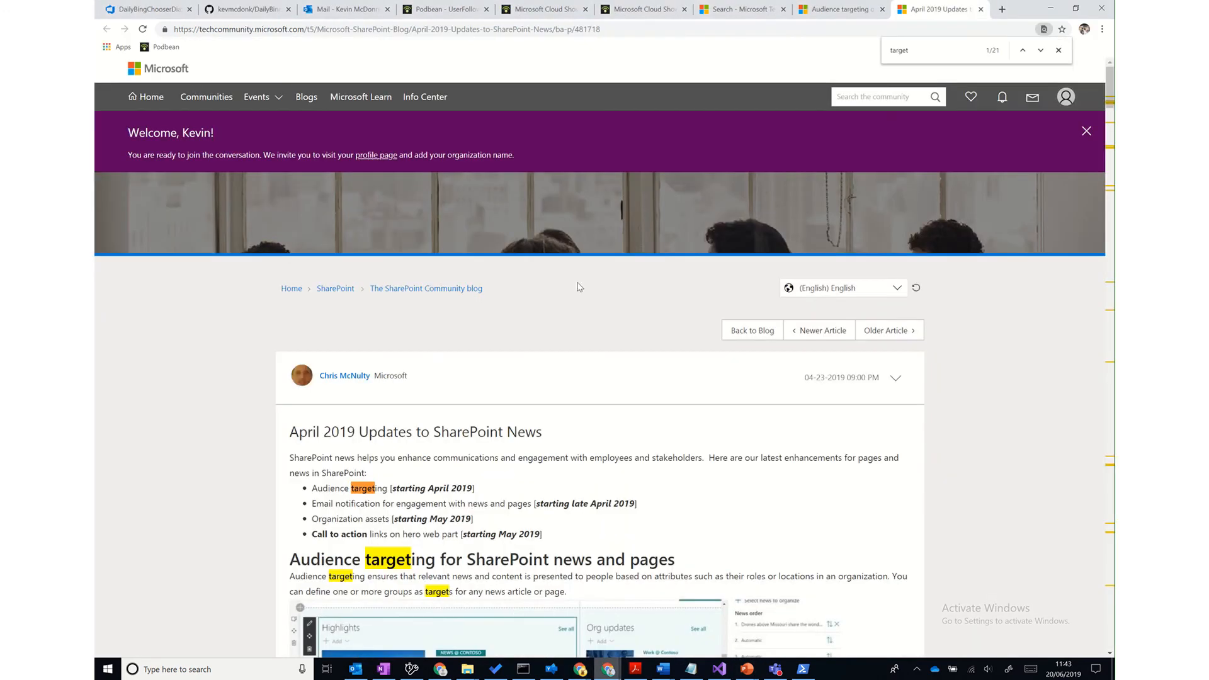
- Highlight the 'Audience targeting starting April 2019' line in the blog post
scroll(742, 482, "down", 5)
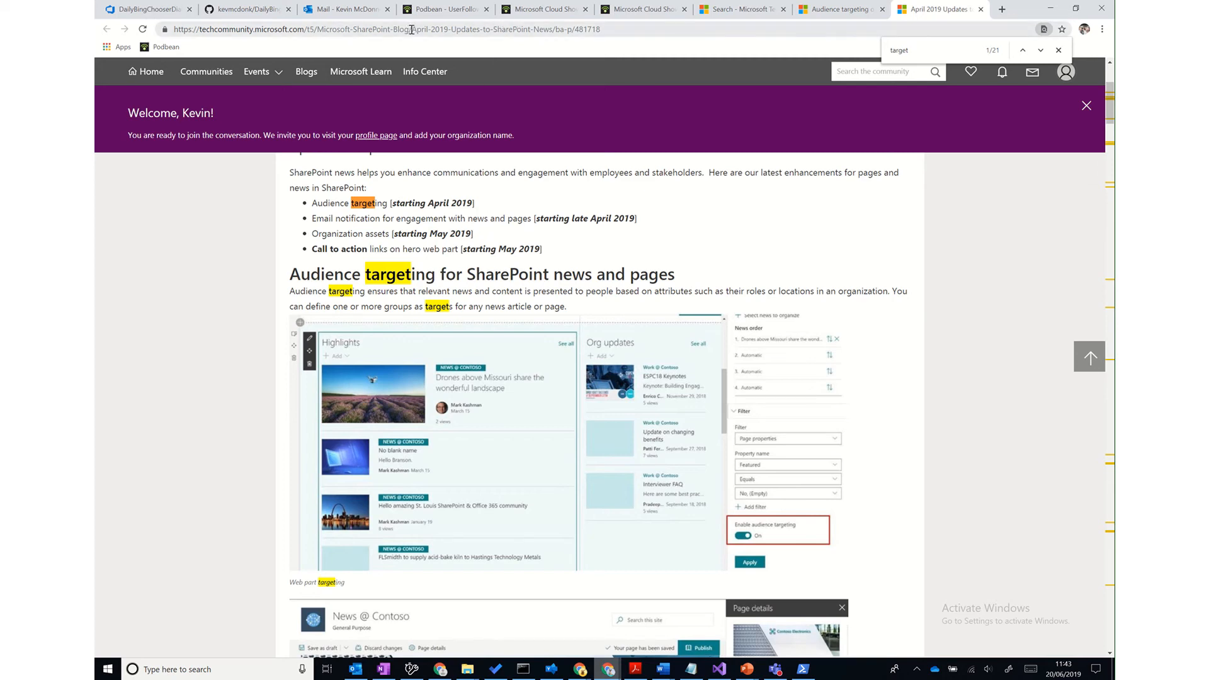
scroll(622, 213, "up", 2)
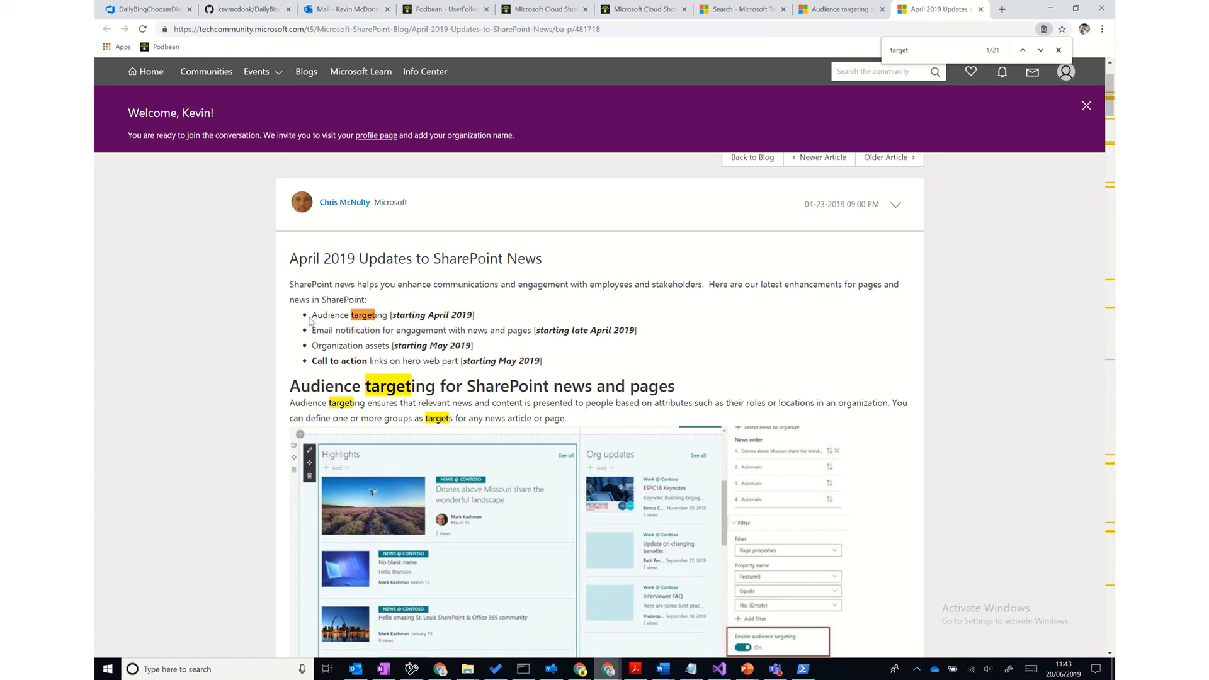
left_click_drag(311, 315, 502, 317)
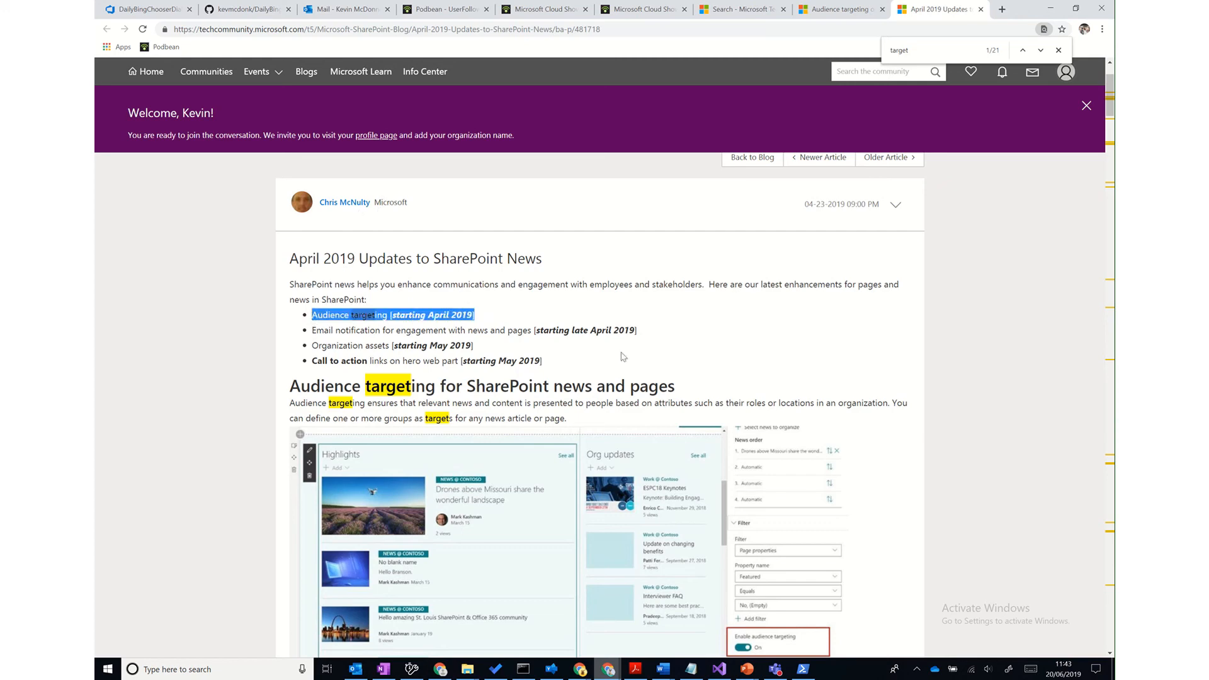
- Highlight the late-April rollout sentence, then return to the support article window
scroll(621, 357, "down", 3)
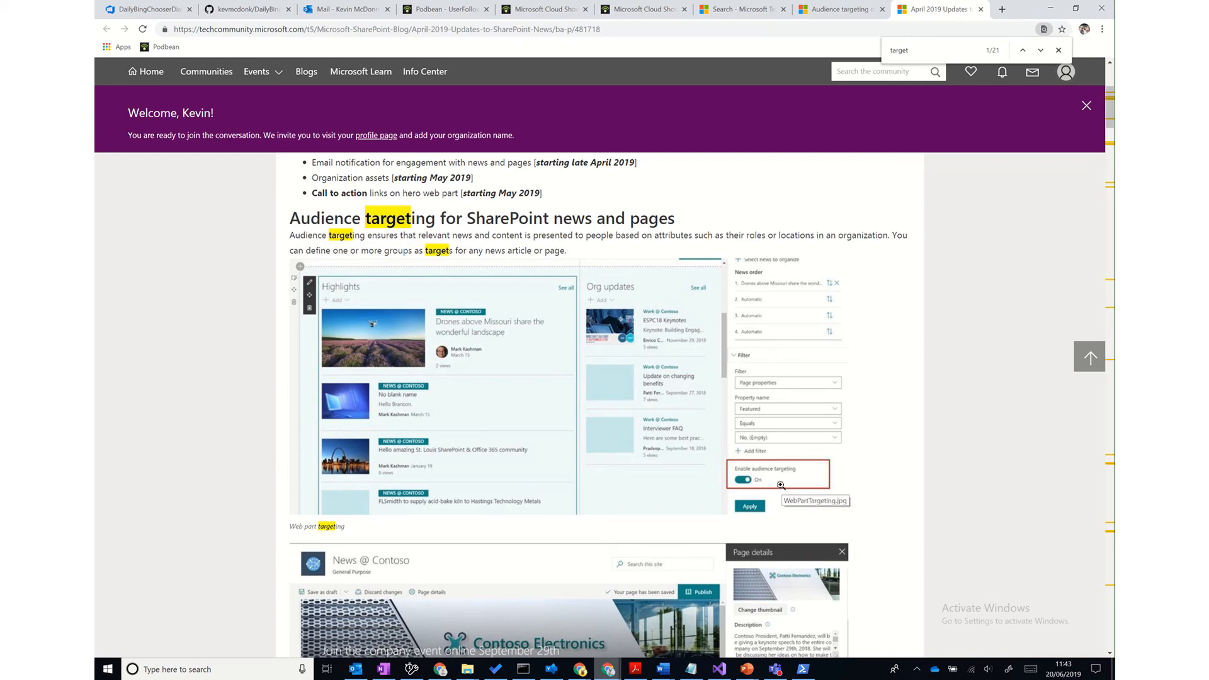
scroll(780, 485, "down", 4)
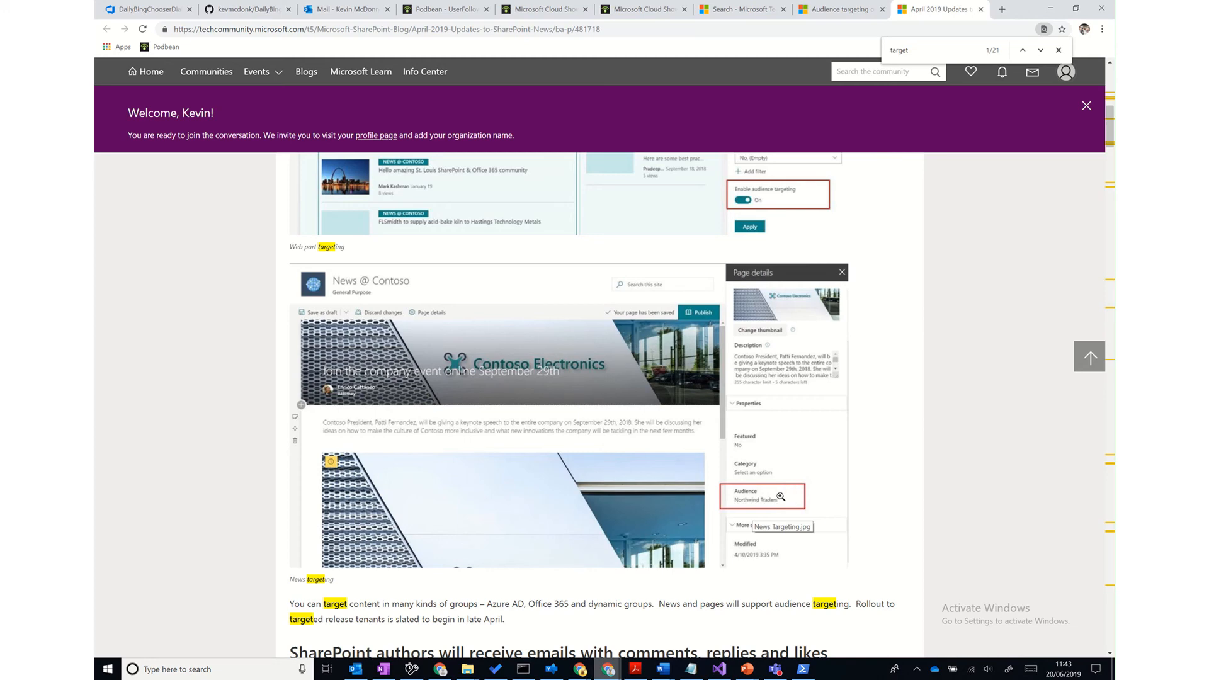
left_click_drag(857, 603, 859, 618)
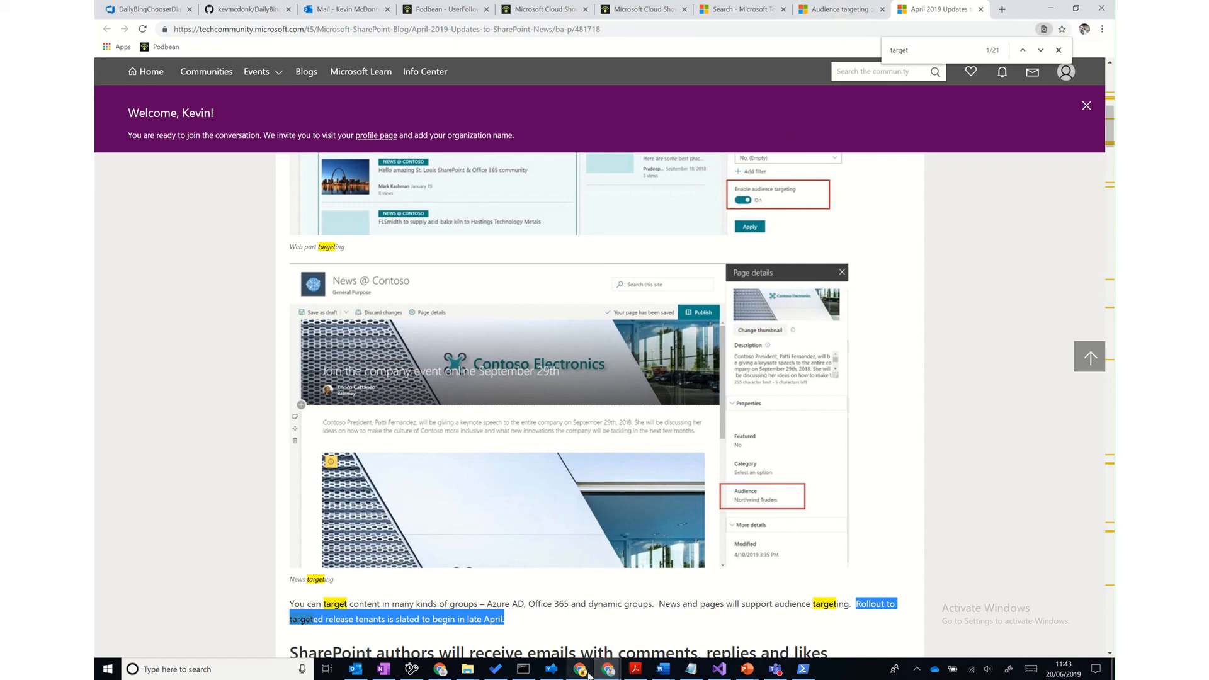
mouse_move(580, 669)
left_click(529, 605)
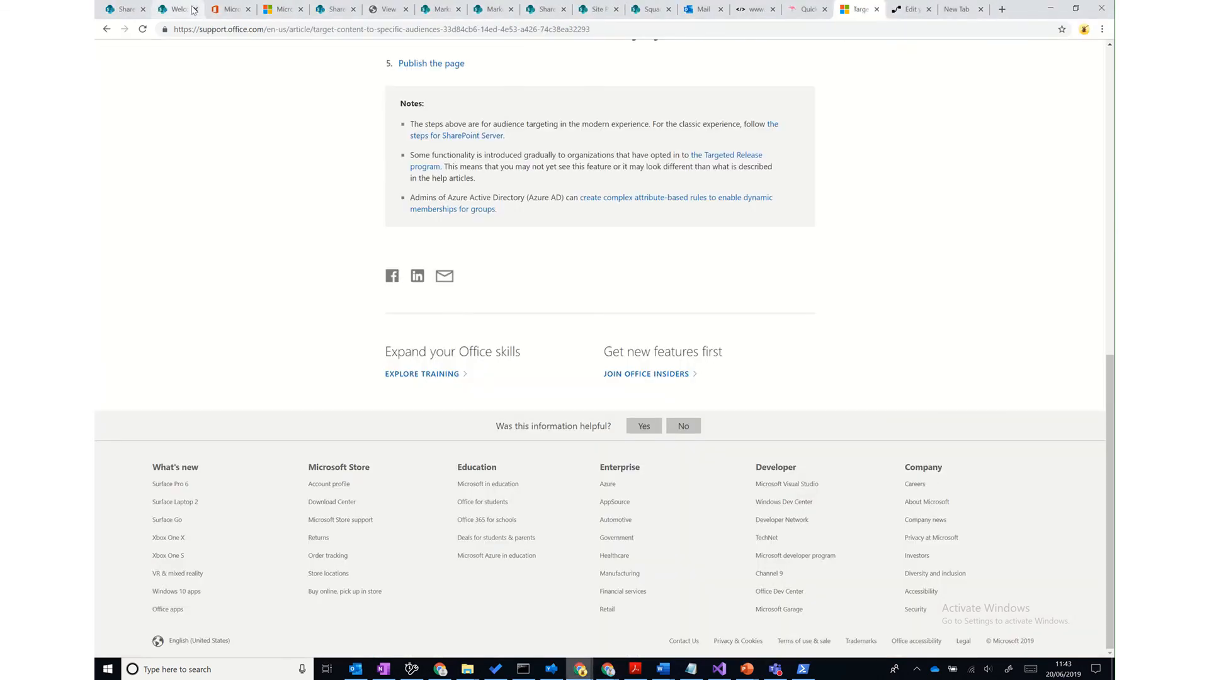
- In Message center, note the 9 April 2019 publish date and open roadmap ID 30695
left_click(225, 9)
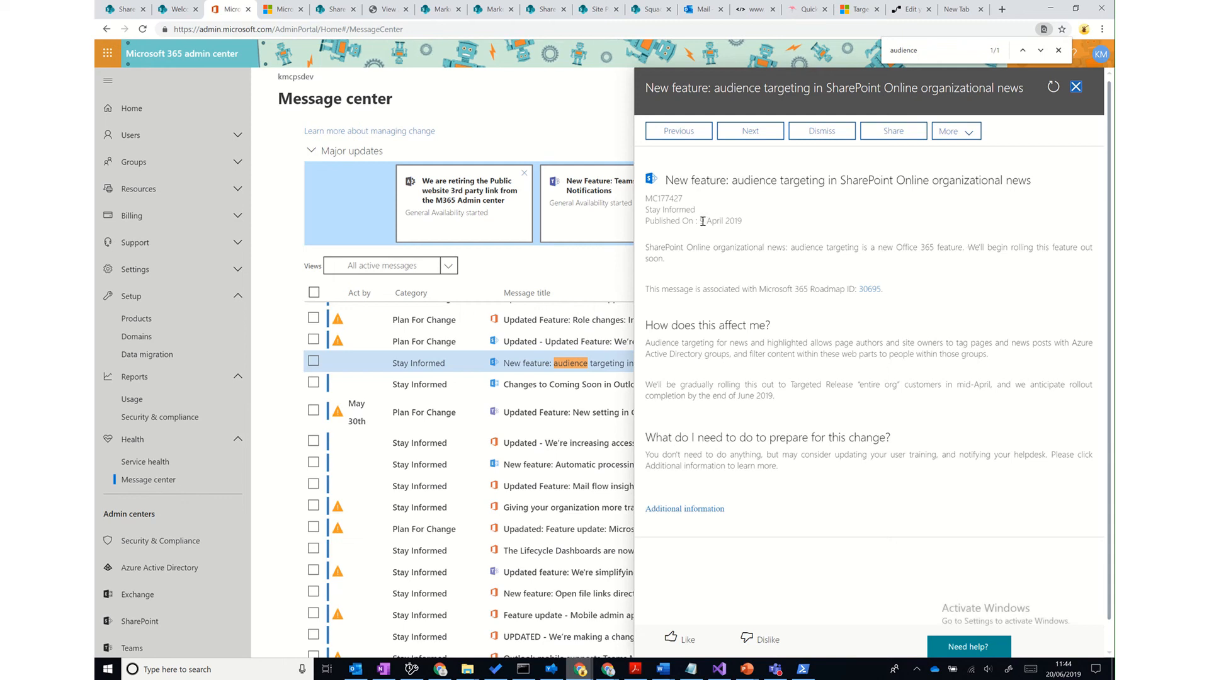
left_click_drag(701, 222, 743, 222)
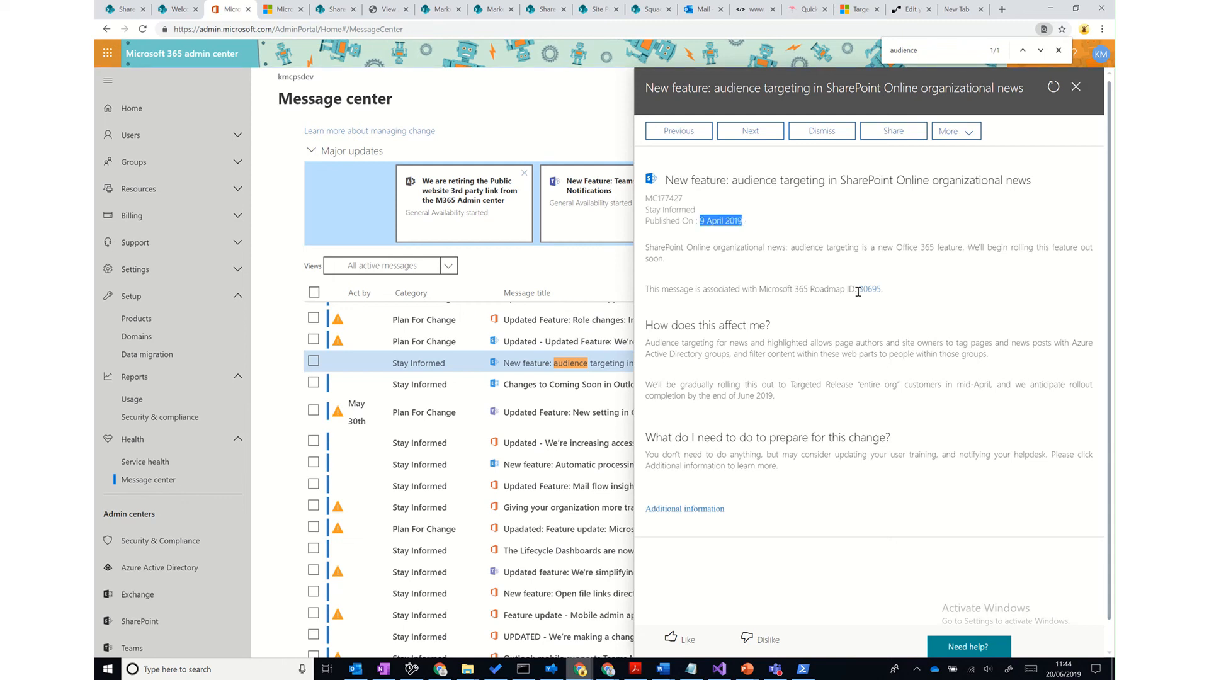
left_click(879, 293)
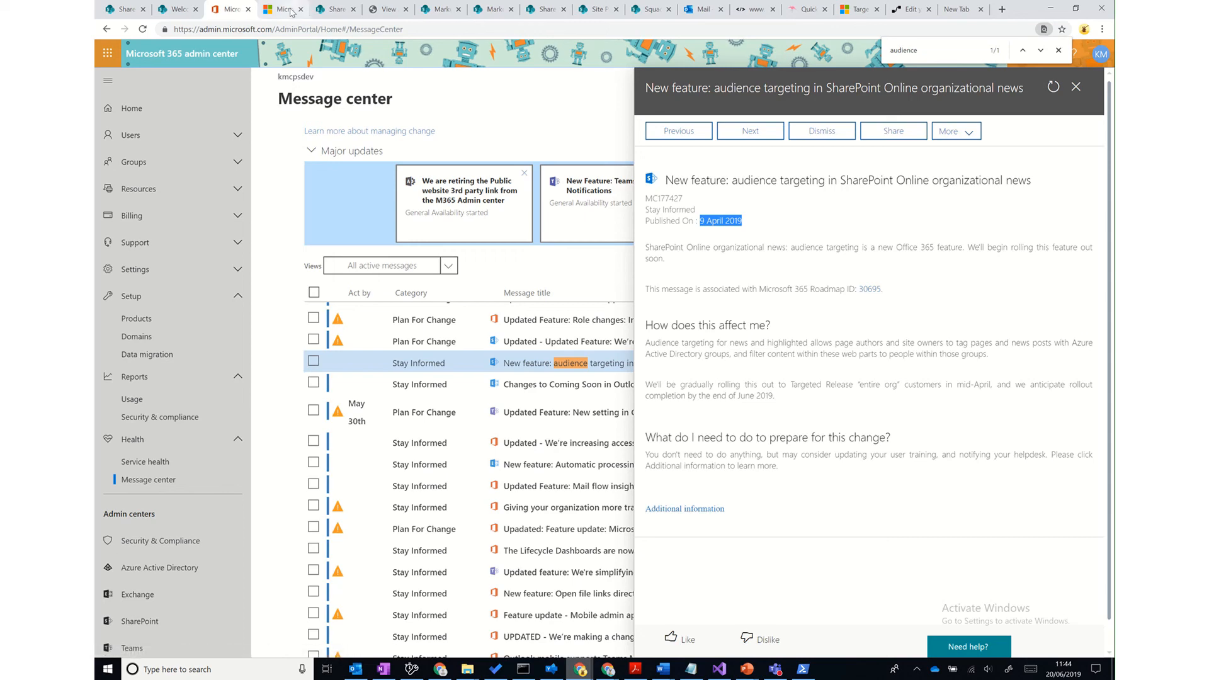